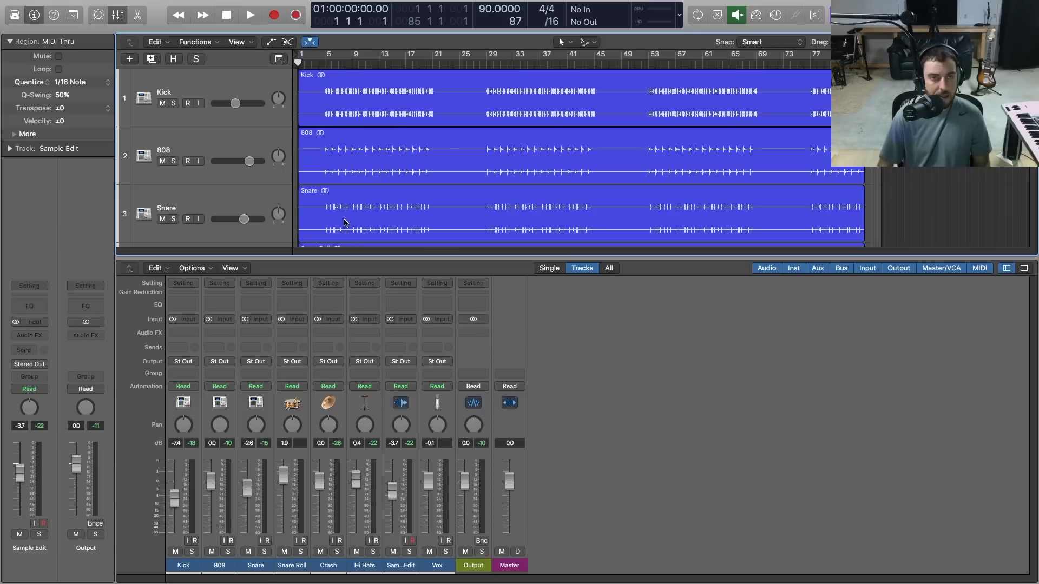
Step: Hide the mixer so the arrangement shows all the tracks
key(x)
scroll(355, 222, down, 2)
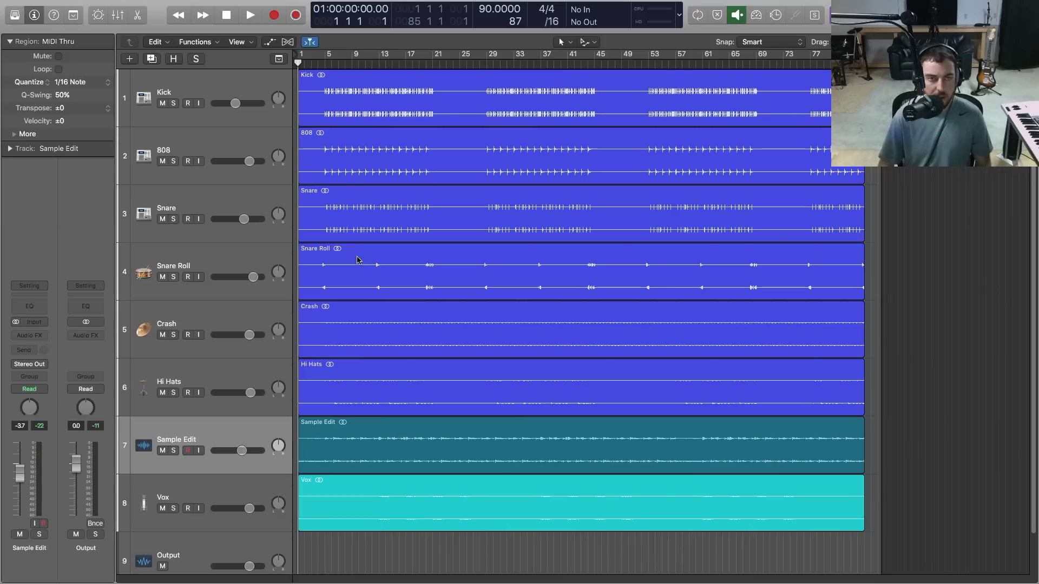
scroll(357, 259, down, 2)
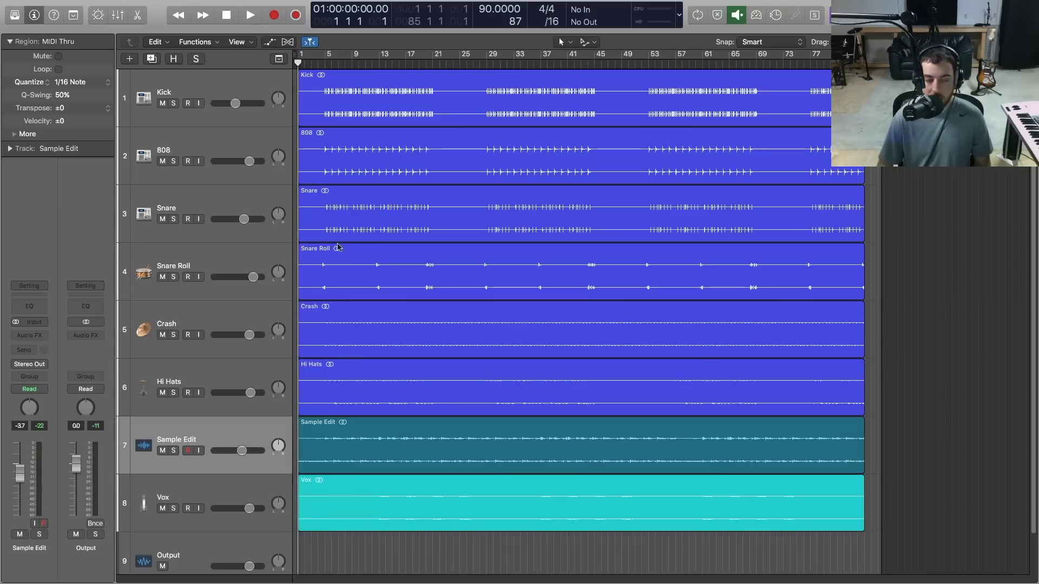
Step: Go through the tracks one by one from Kick to Vox, and finish with the Kick track selected
click(195, 482)
click(233, 86)
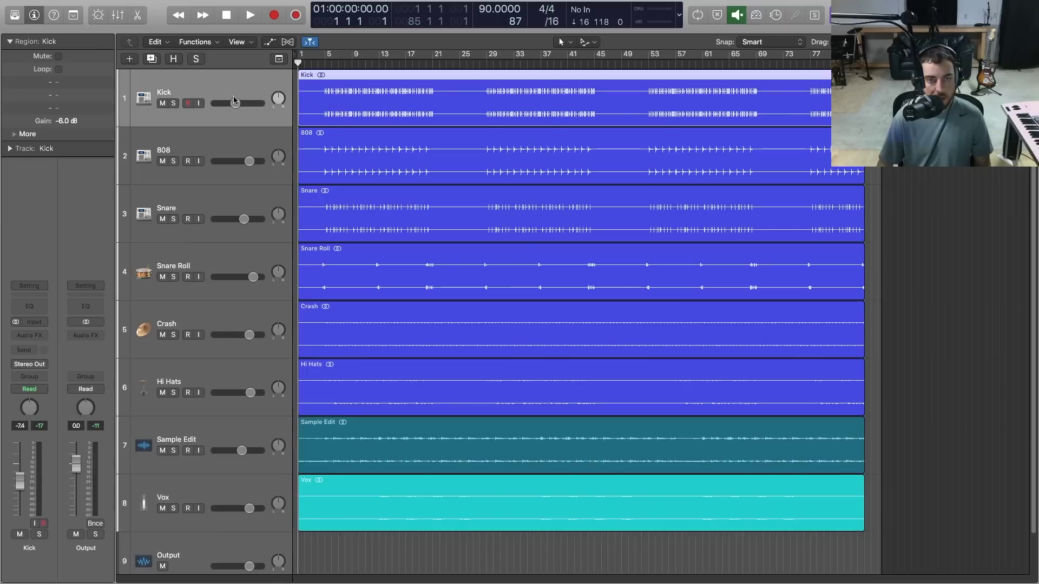
click(221, 150)
click(214, 197)
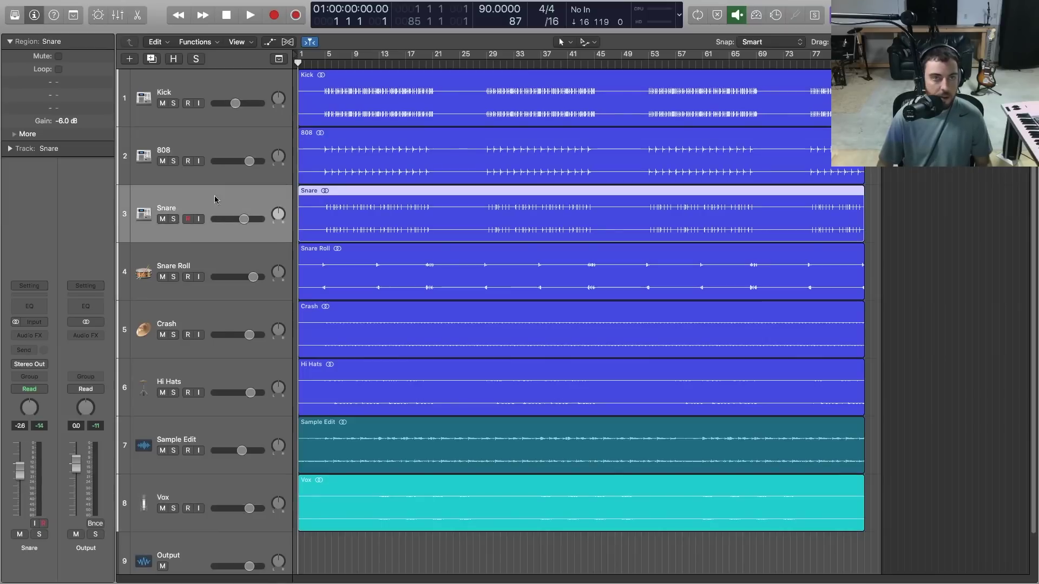
click(216, 89)
click(211, 264)
click(209, 309)
click(209, 372)
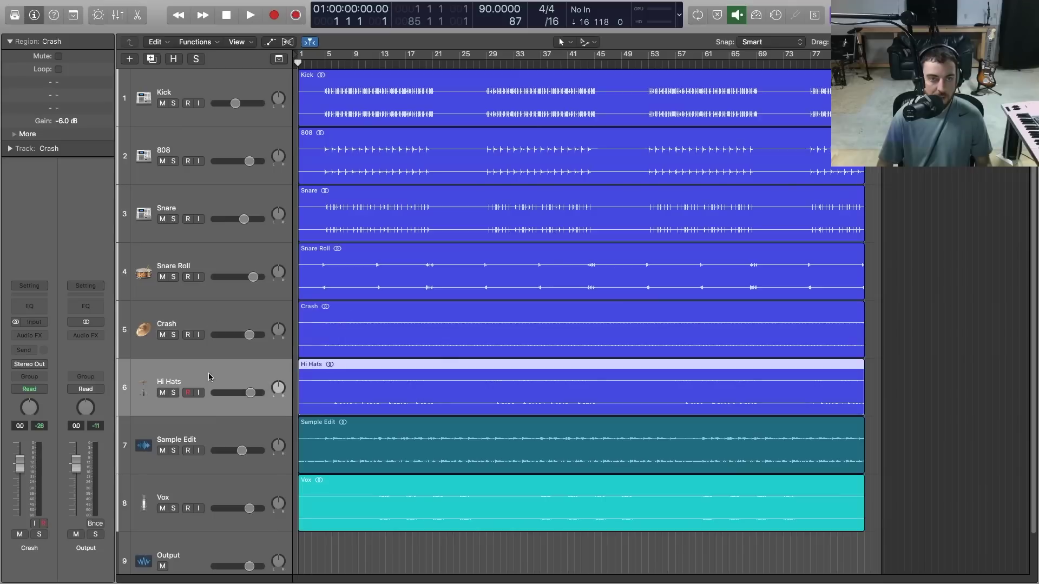
click(209, 432)
click(213, 484)
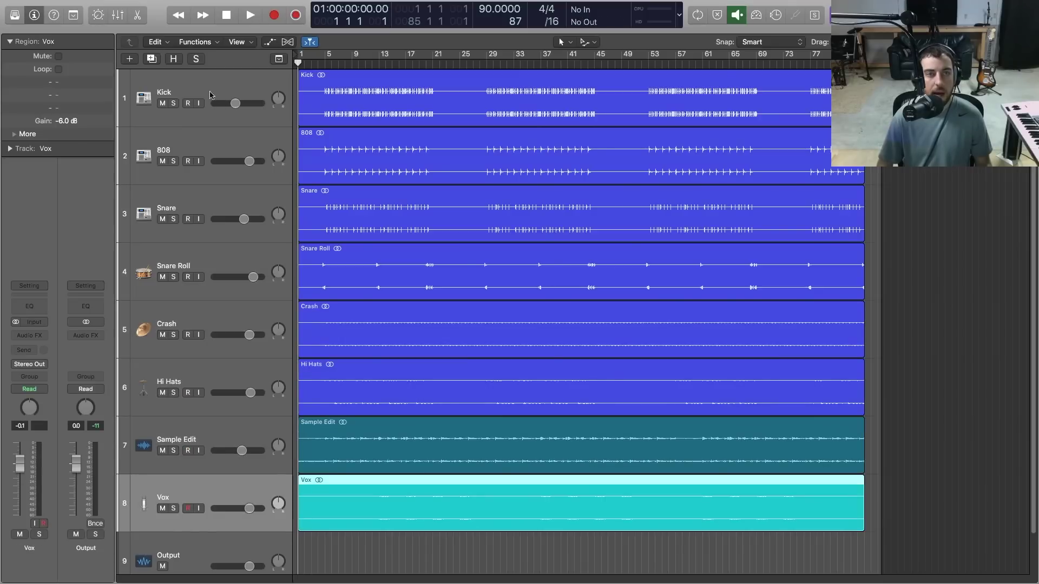
click(281, 117)
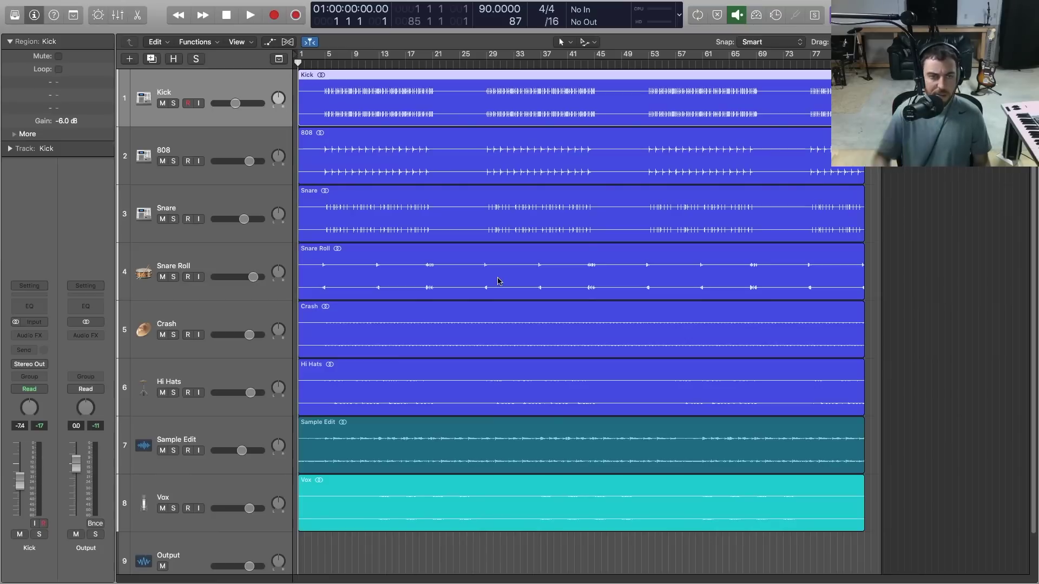
Step: Switch between the mixer and the full arrangement to look over the channel strips, leaving the mixer open
key(x)
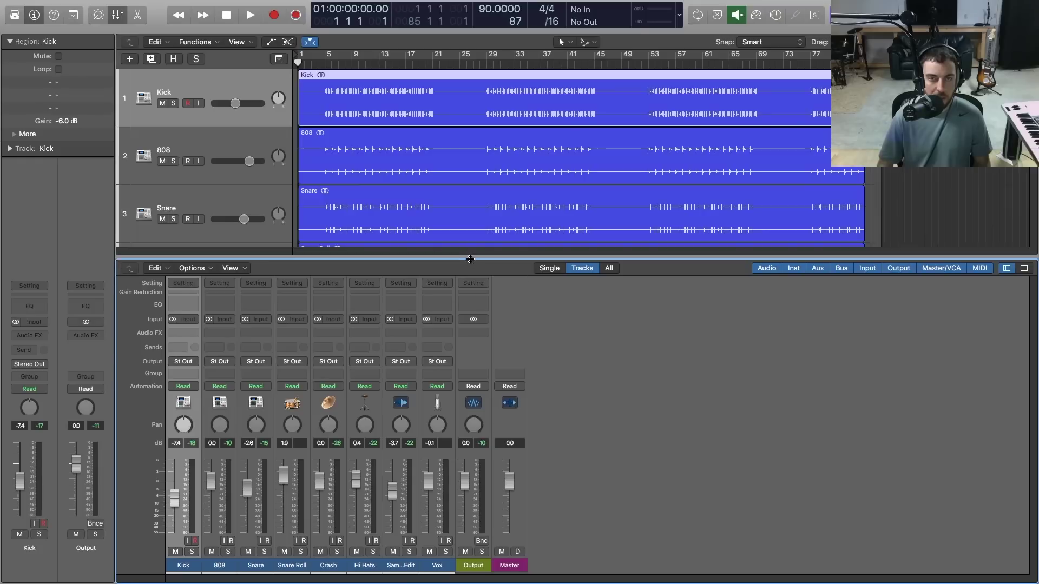
click(598, 368)
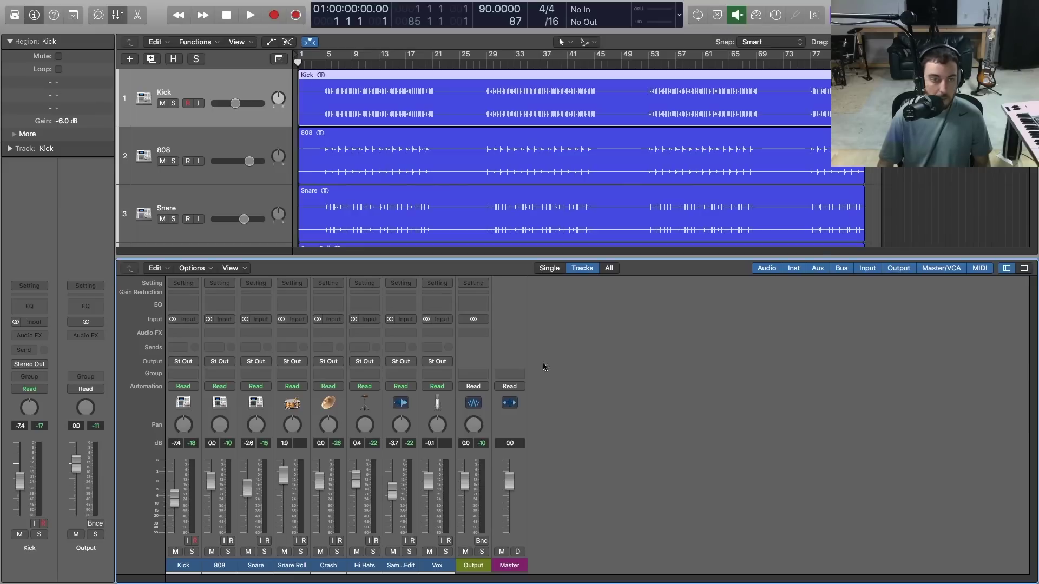
key(x)
scroll(352, 332, down, 2)
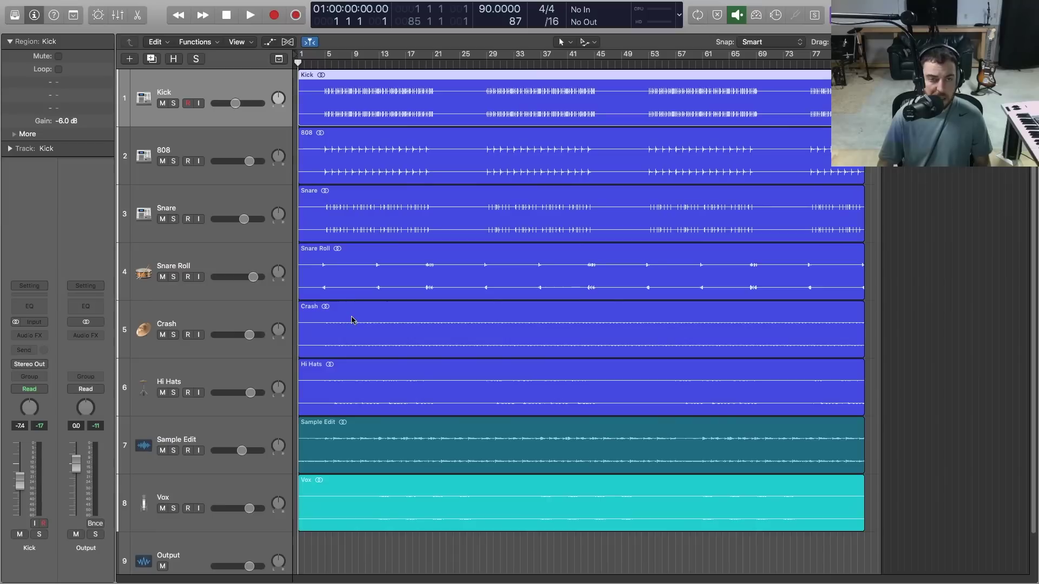
scroll(351, 320, down, 2)
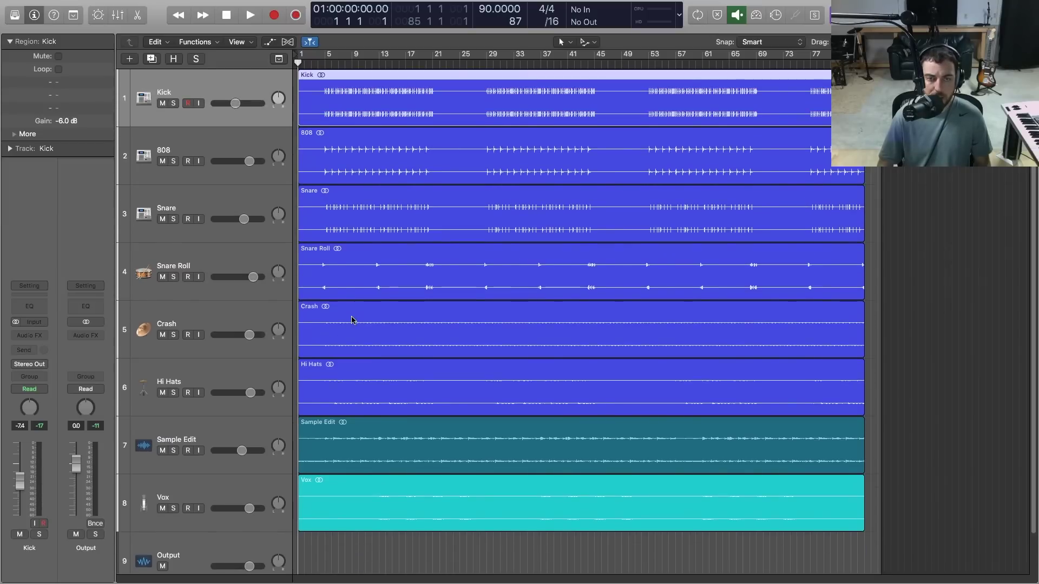
scroll(361, 310, down, 2)
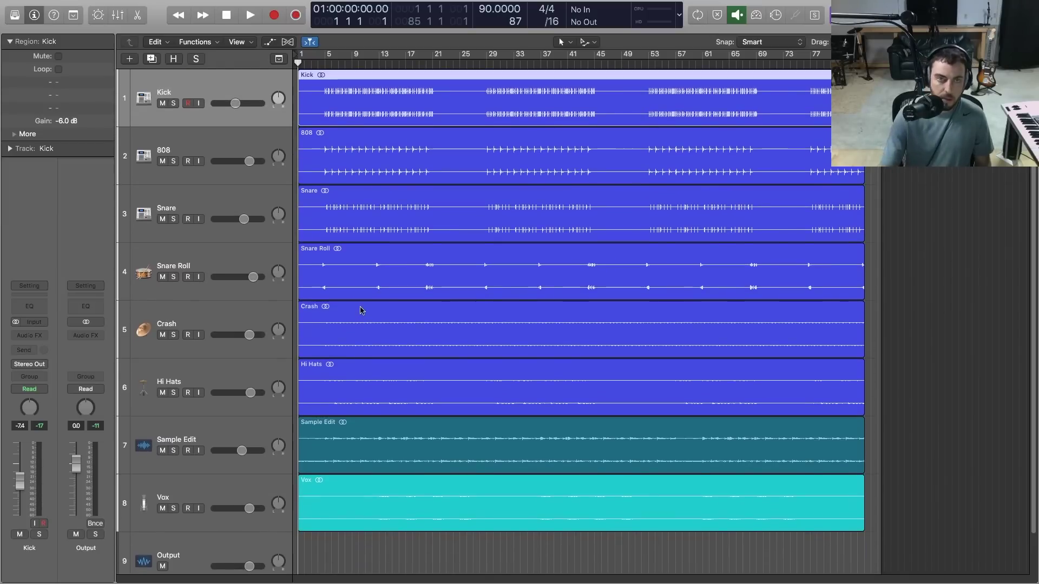
key(x)
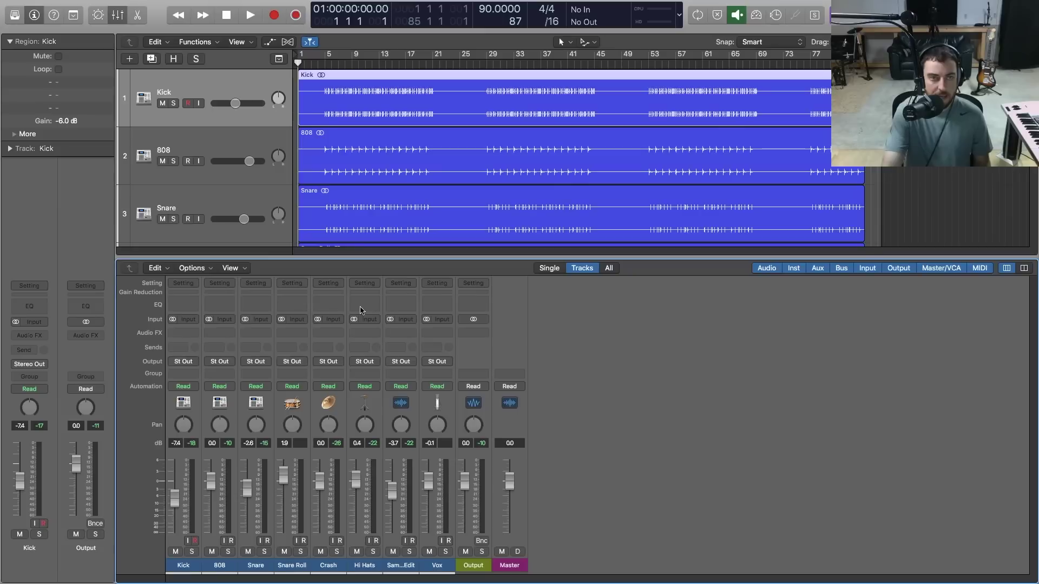
Step: Play the song from the beginning, hide the mixer and increase the height of the tracks in the arrangement
key(space)
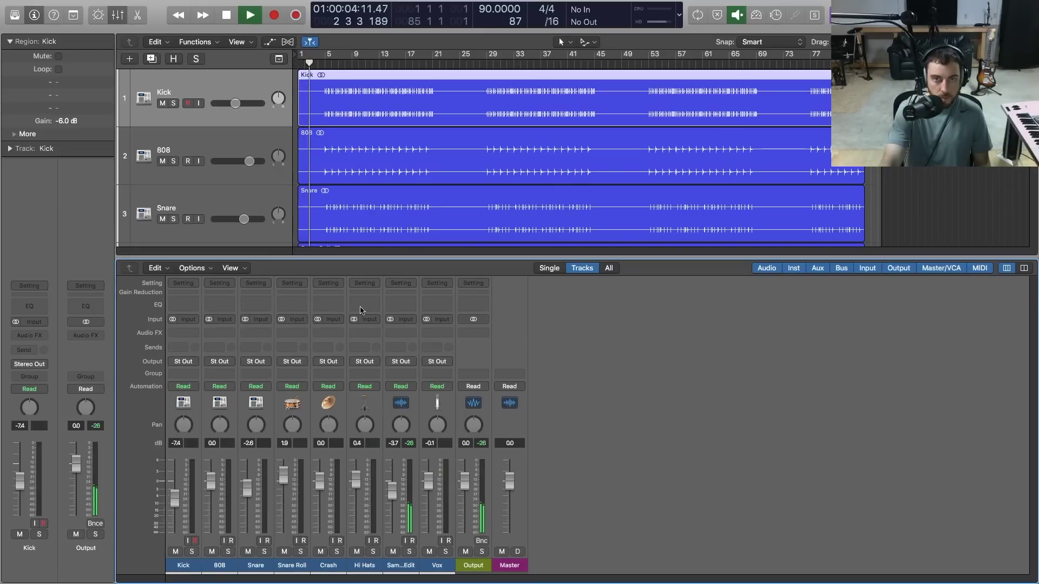
key(x)
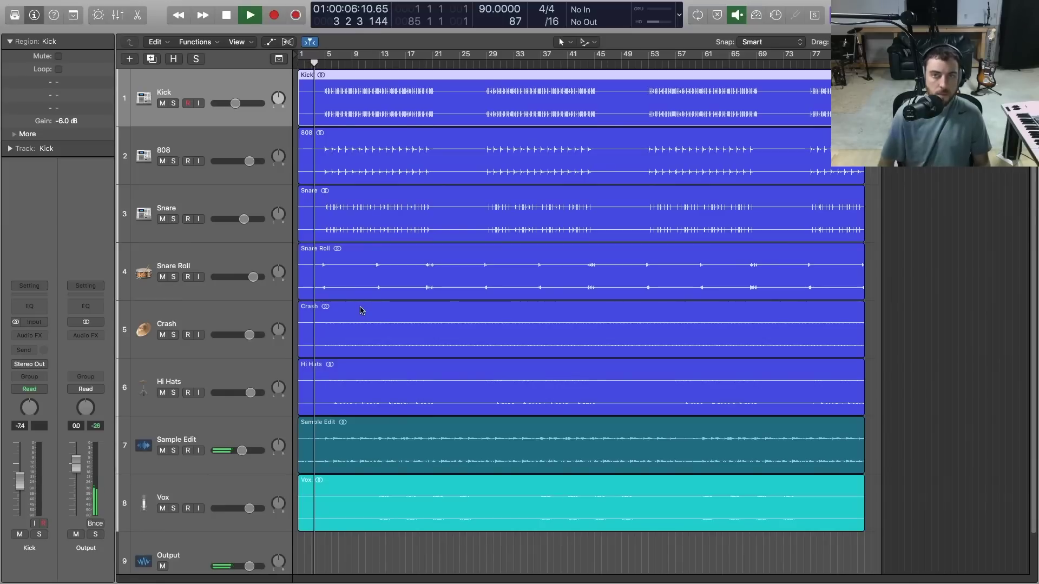
scroll(362, 311, down, 1)
key(super+Down)
key(super+Down)
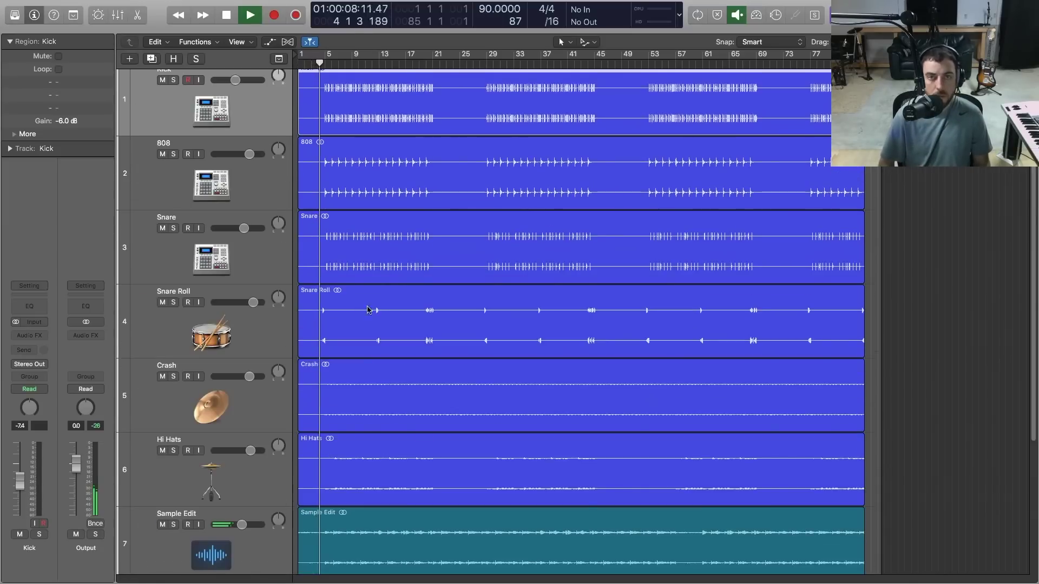
scroll(367, 312, down, 5)
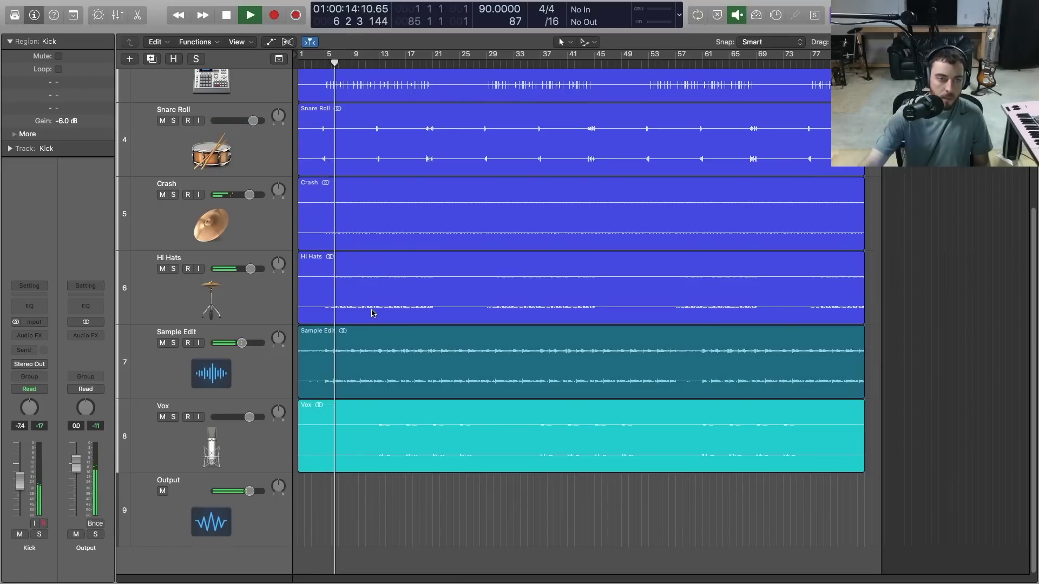
Step: Show the mixer to watch the channel levels during playback, and stop the song at about bar 15
key(x)
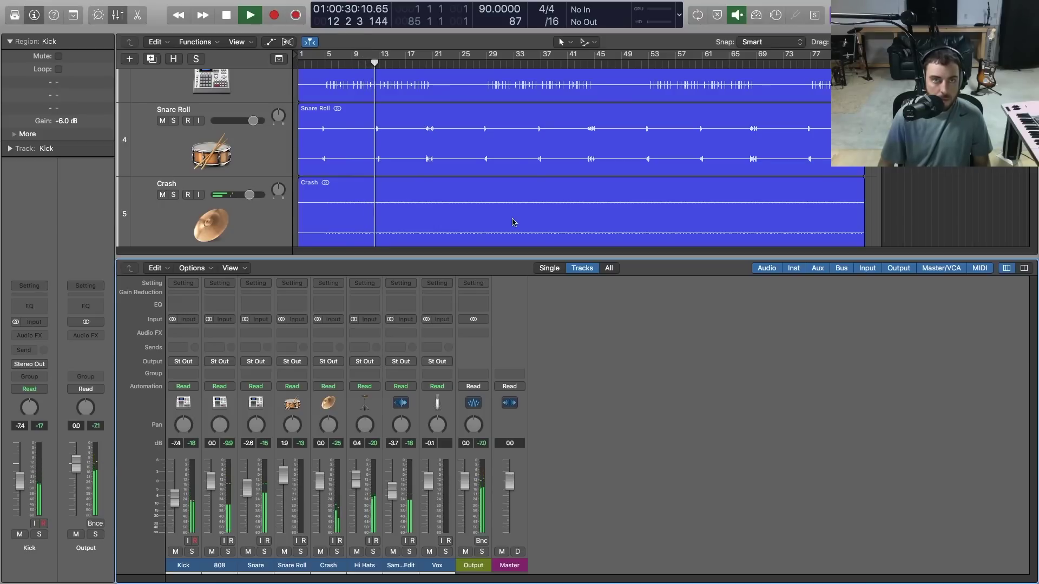
scroll(511, 222, up, 5)
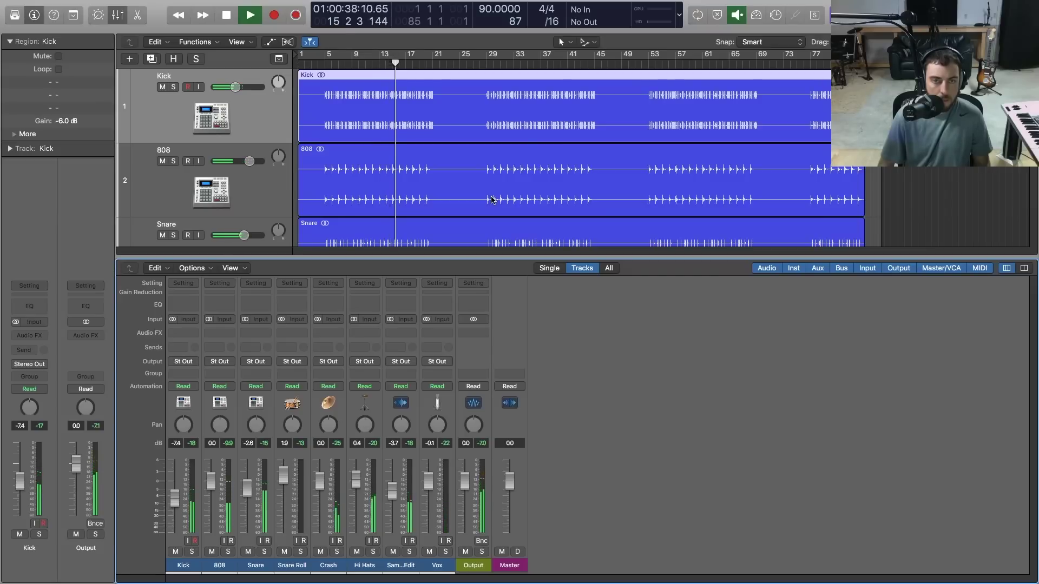
key(space)
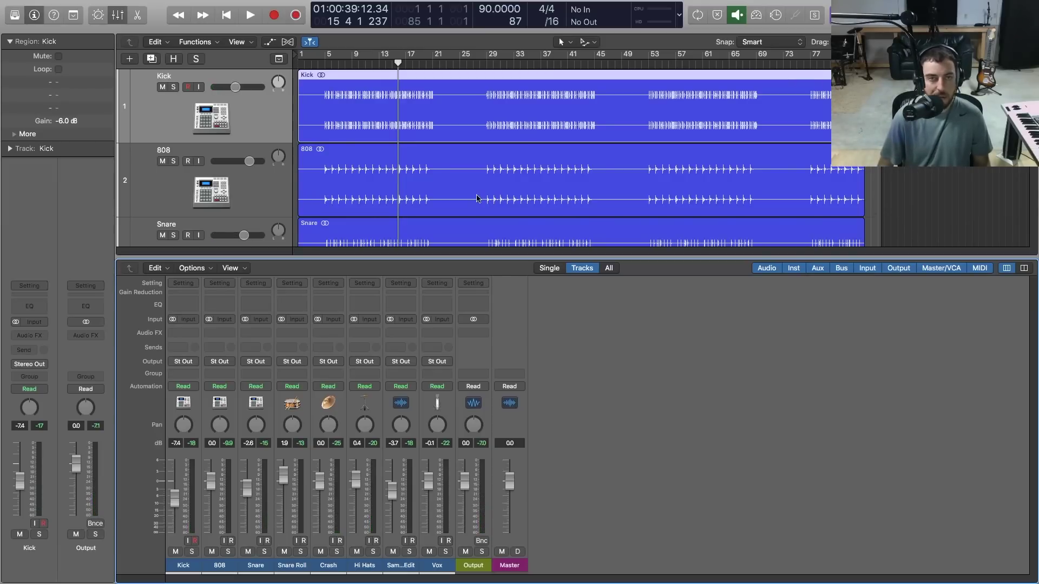
Step: Hide the mixer, return the playhead to the start and audition the Hi Hats track in solo
key(x)
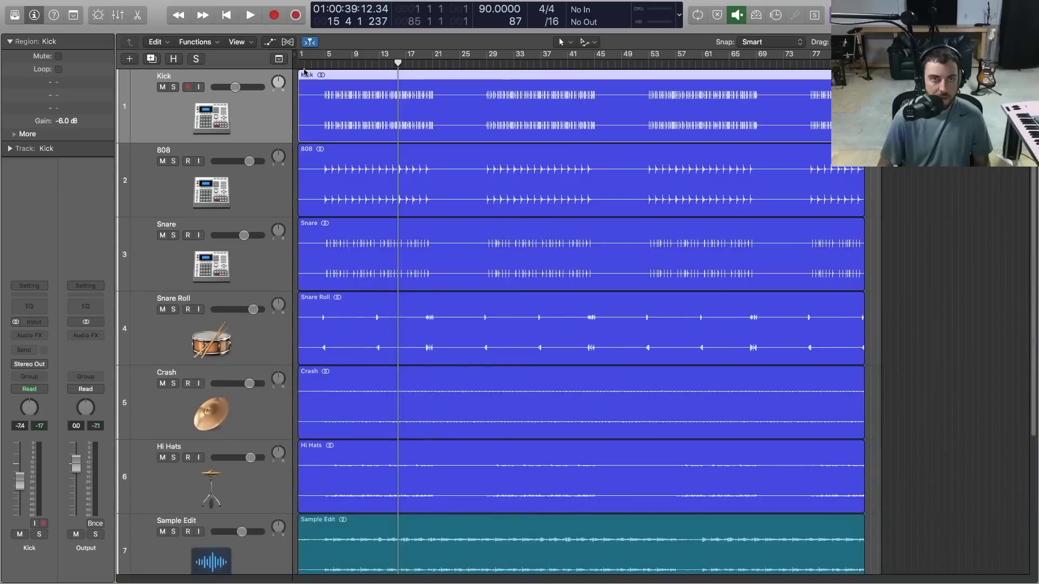
key(Return)
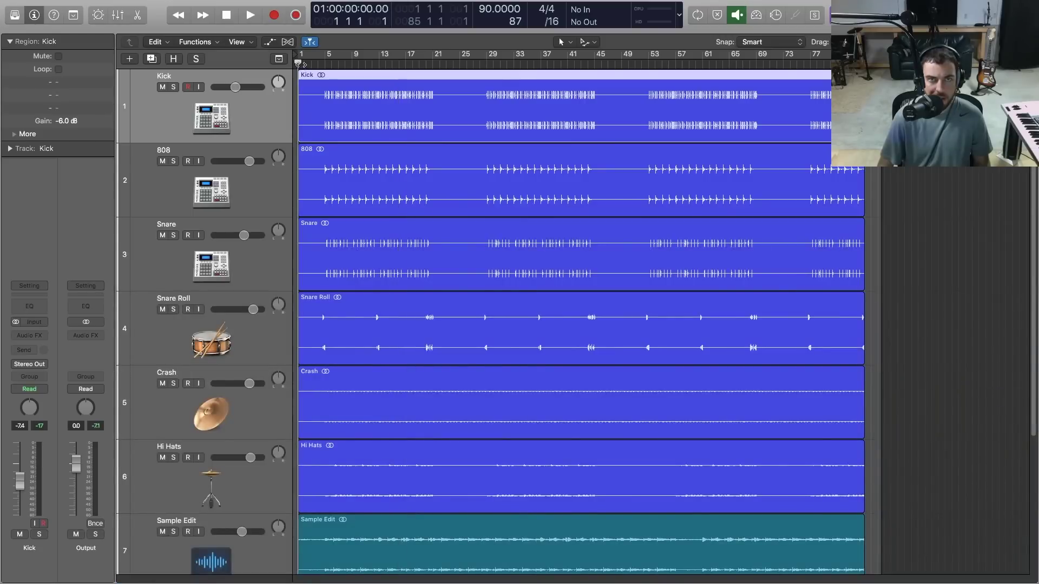
scroll(338, 297, down, 5)
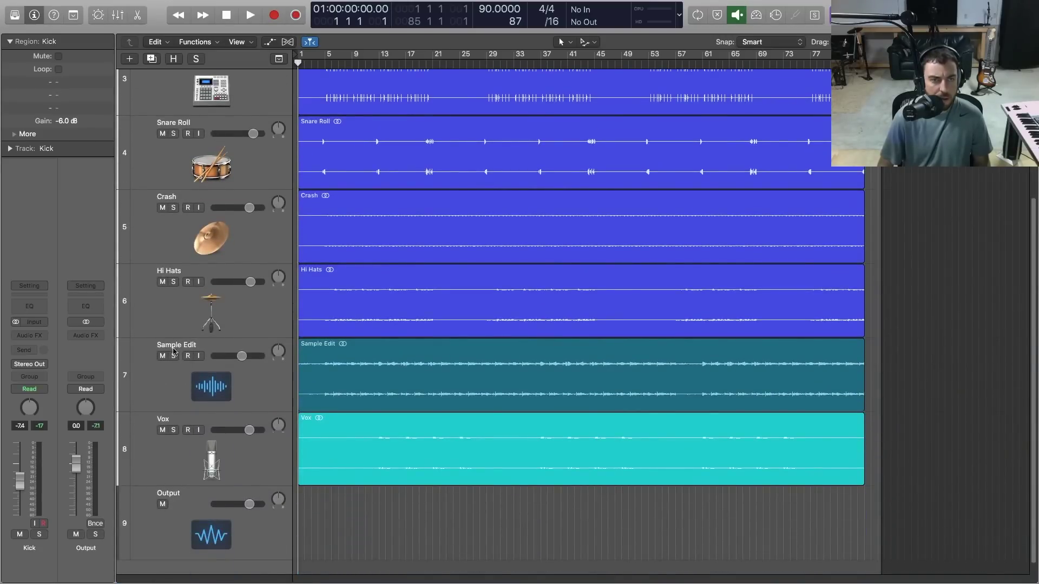
click(174, 282)
key(space)
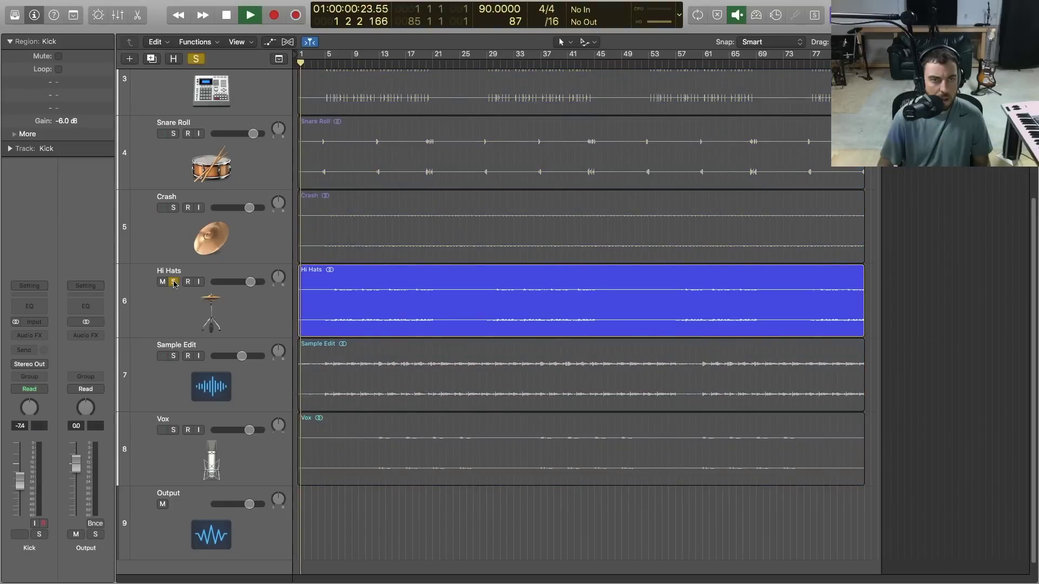
key(space)
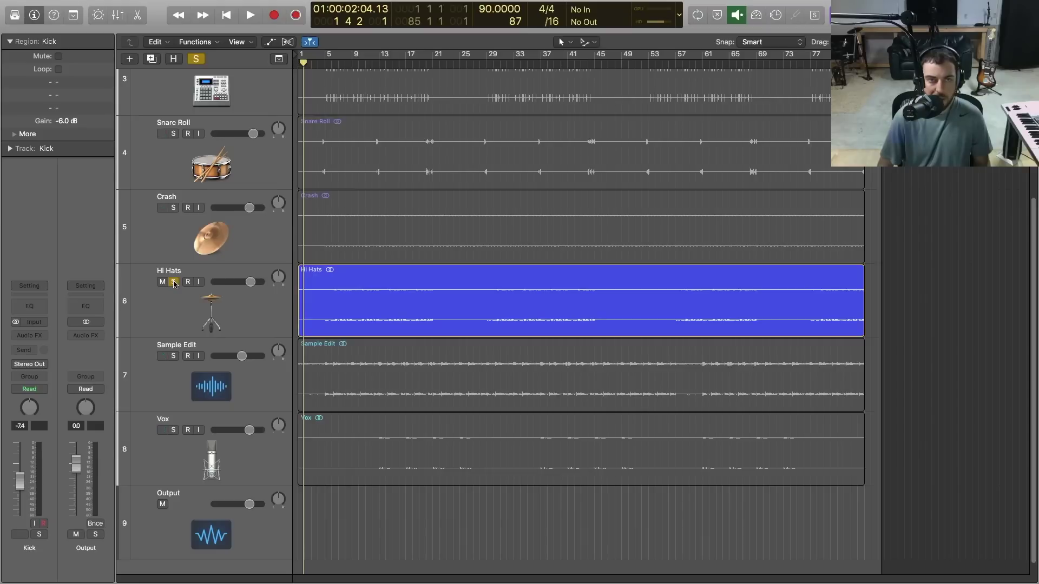
key(space)
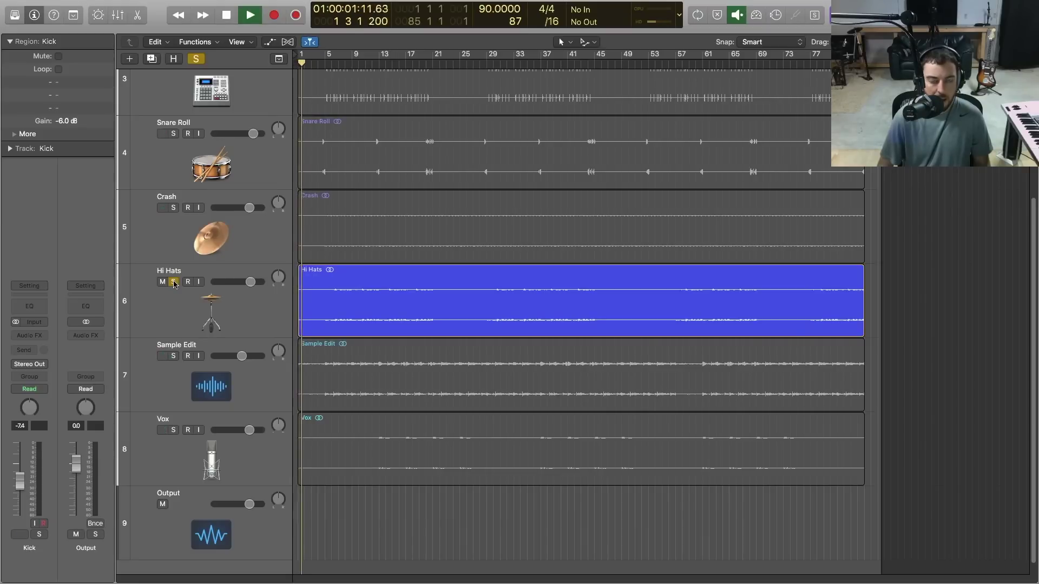
click(174, 282)
Step: Audition the Crash track in solo from the start of the song, and turn its solo off
click(174, 208)
key(Return)
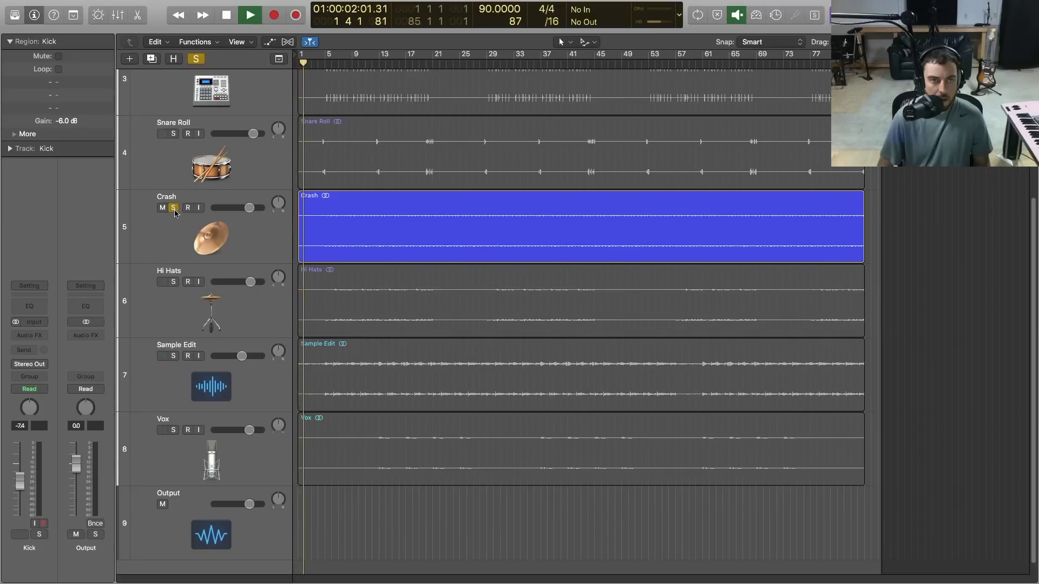
key(space)
click(174, 209)
Step: Audition the Snare Roll track in solo from the start, select the track and turn its solo off
scroll(173, 212, up, 1)
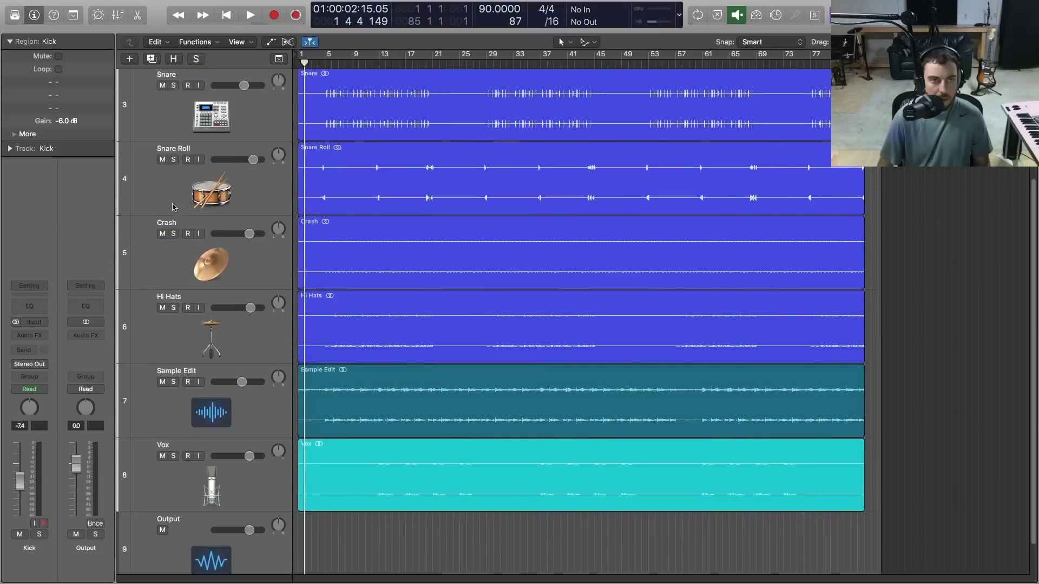
click(173, 160)
key(Return)
key(space)
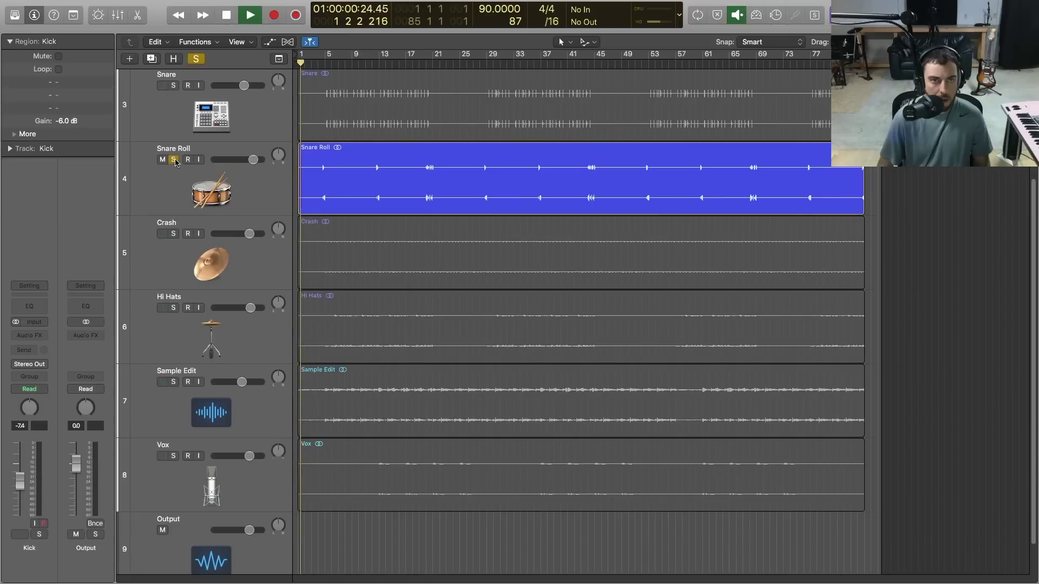
key(space)
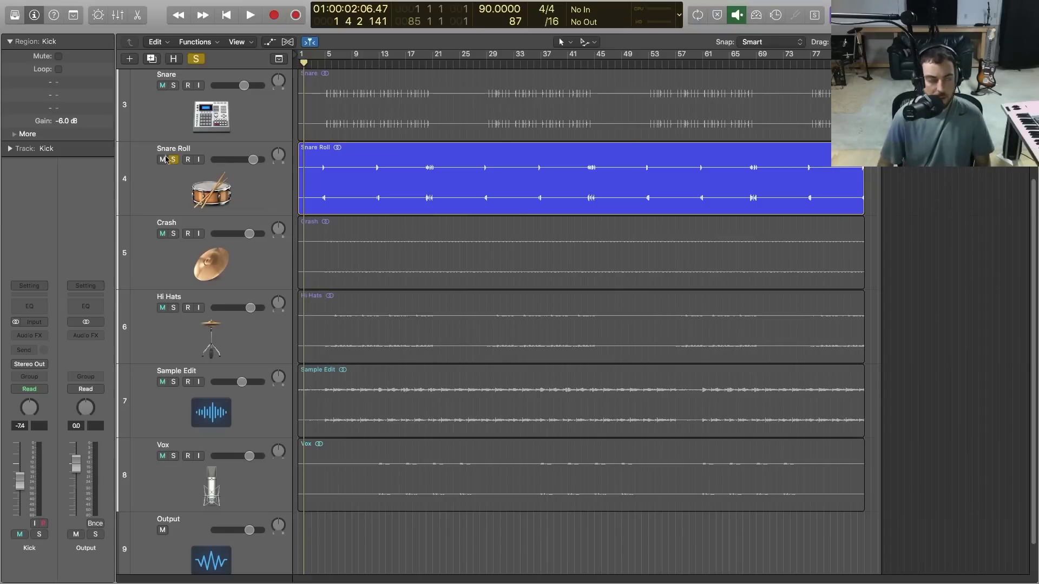
click(171, 162)
click(171, 161)
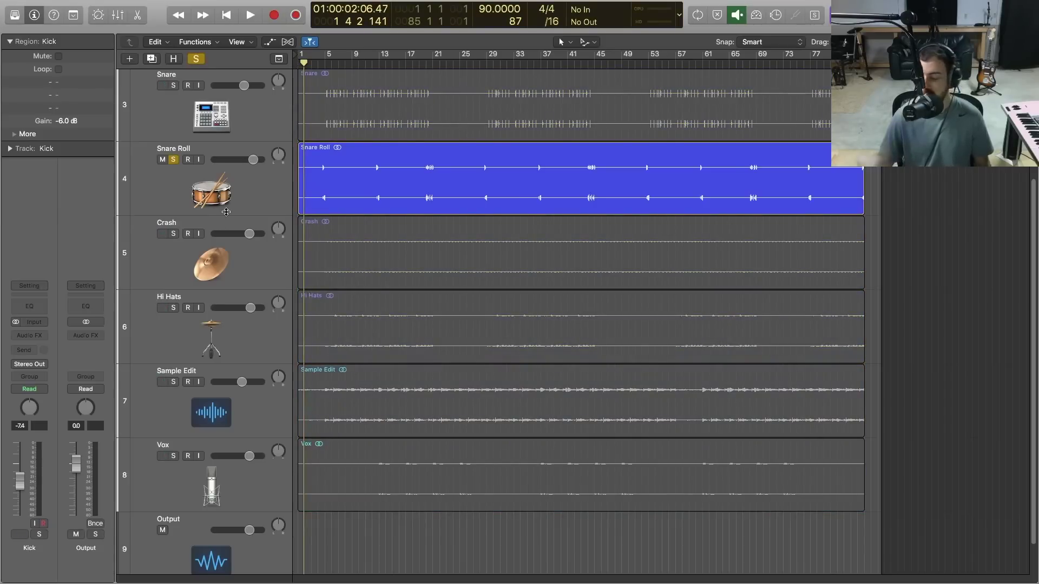
click(201, 193)
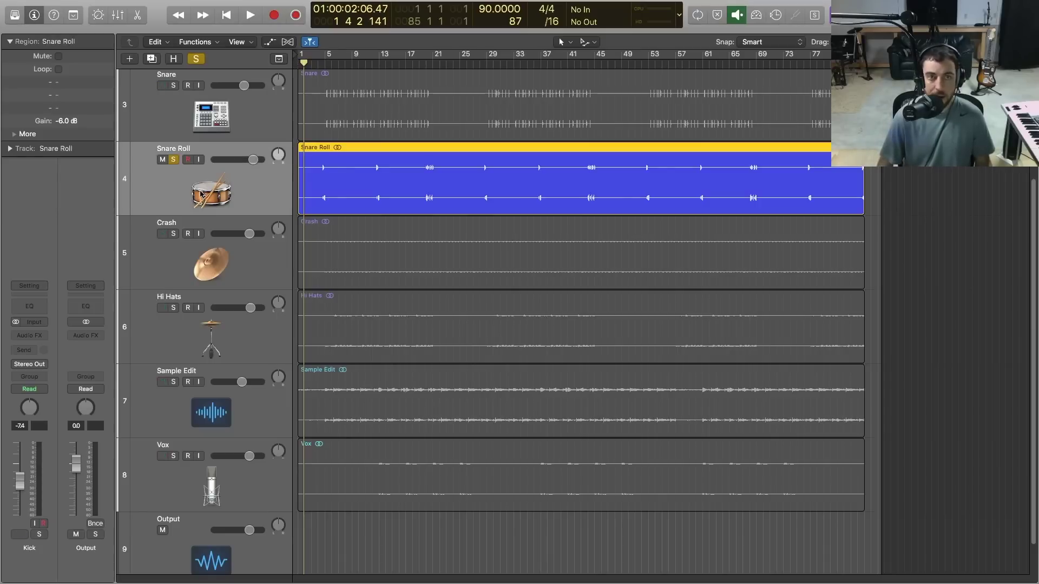
click(175, 161)
Step: Select the Kick track at the start of the track list
scroll(237, 240, up, 1)
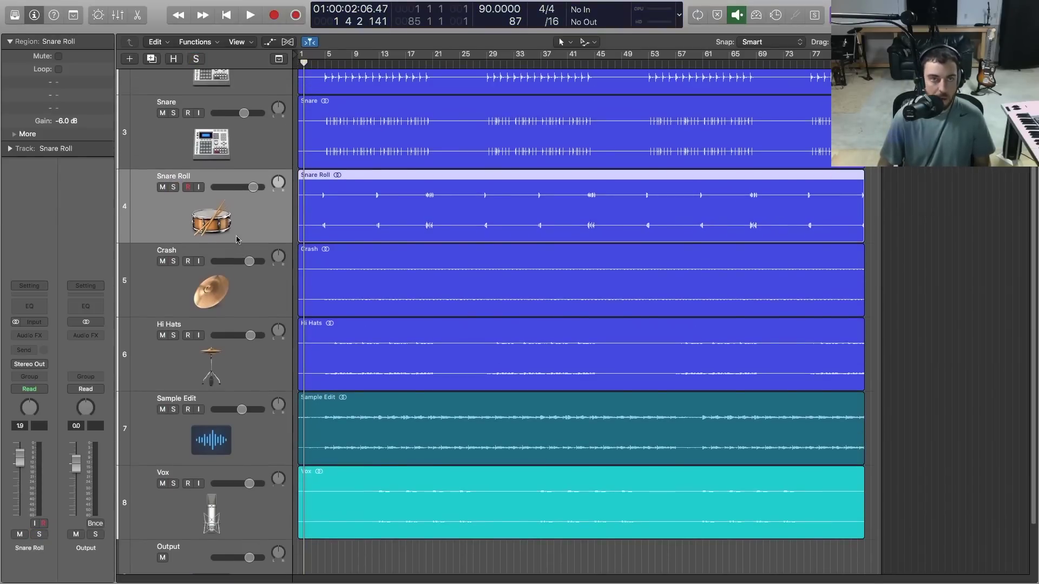
scroll(232, 239, up, 4)
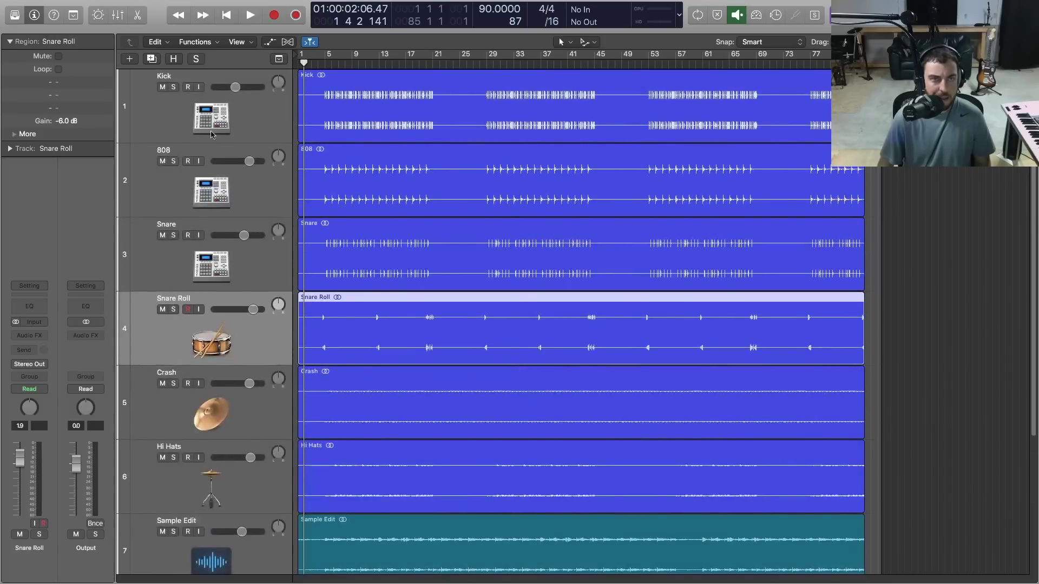
click(237, 123)
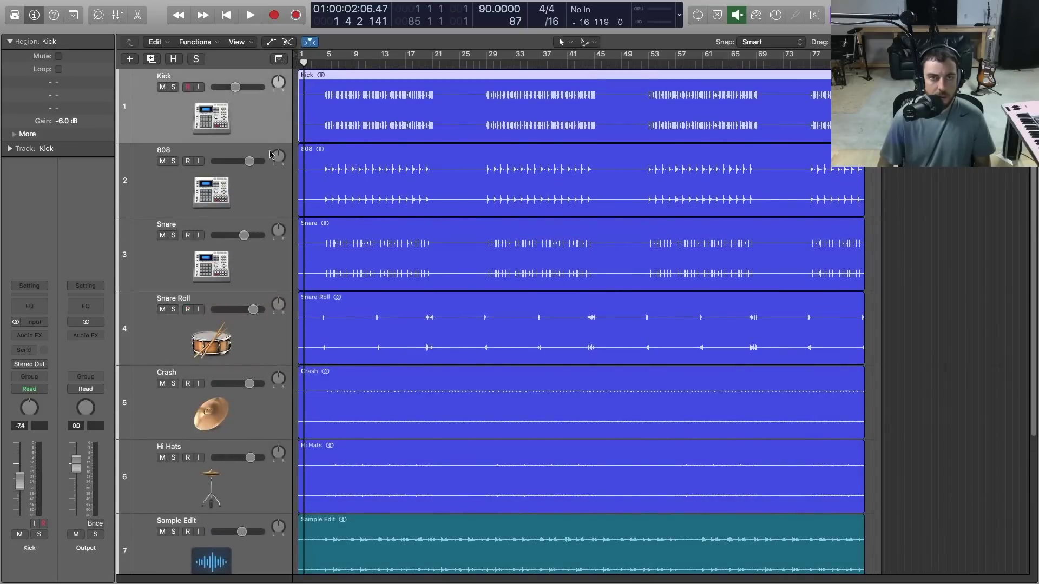
Step: Select the Snare Roll track, audition it in solo from the start of the song, and turn its solo off
click(208, 350)
click(174, 310)
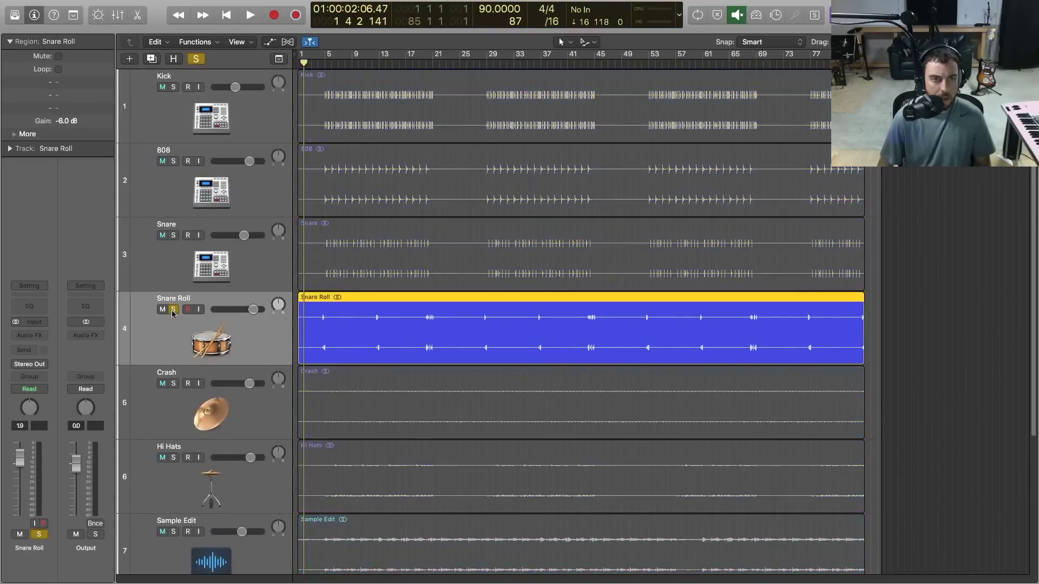
key(Return)
key(space)
click(174, 310)
Step: Briefly solo the Snare track, audition the 808 track in solo, and leave both solos off
click(173, 236)
click(174, 236)
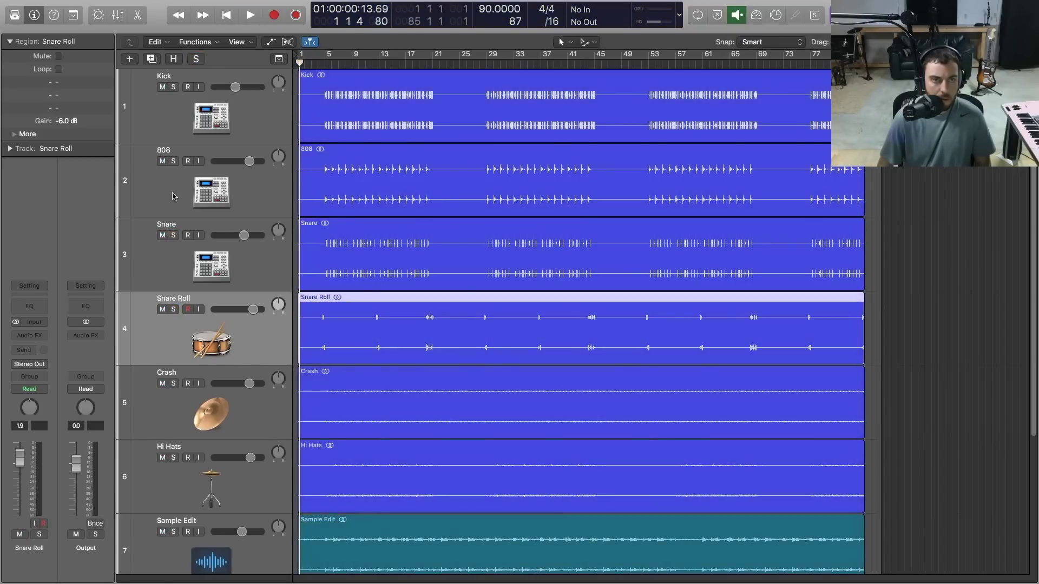
click(173, 161)
key(space)
click(174, 163)
Step: Audition the Kick track in solo and turn its solo off
click(173, 88)
key(space)
key(space)
click(174, 88)
Step: Audition the Crash track in solo and turn its solo off
click(174, 384)
key(space)
key(space)
click(174, 383)
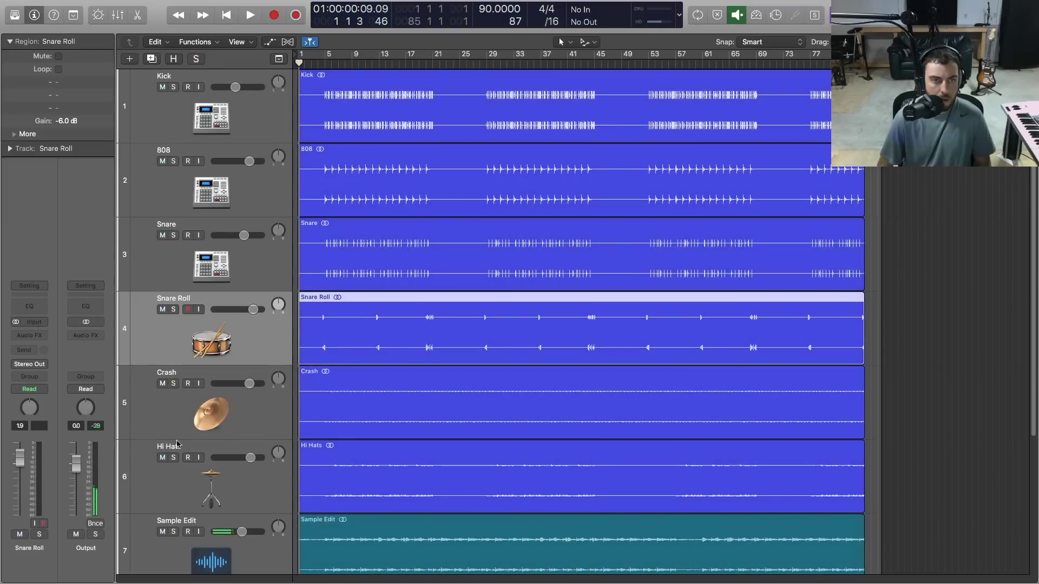
Step: Audition the Hi Hats track in solo and turn its solo off
click(173, 459)
key(space)
key(space)
click(174, 459)
Step: Audition the Sample Edit track in solo and turn its solo off
scroll(174, 417, down, 4)
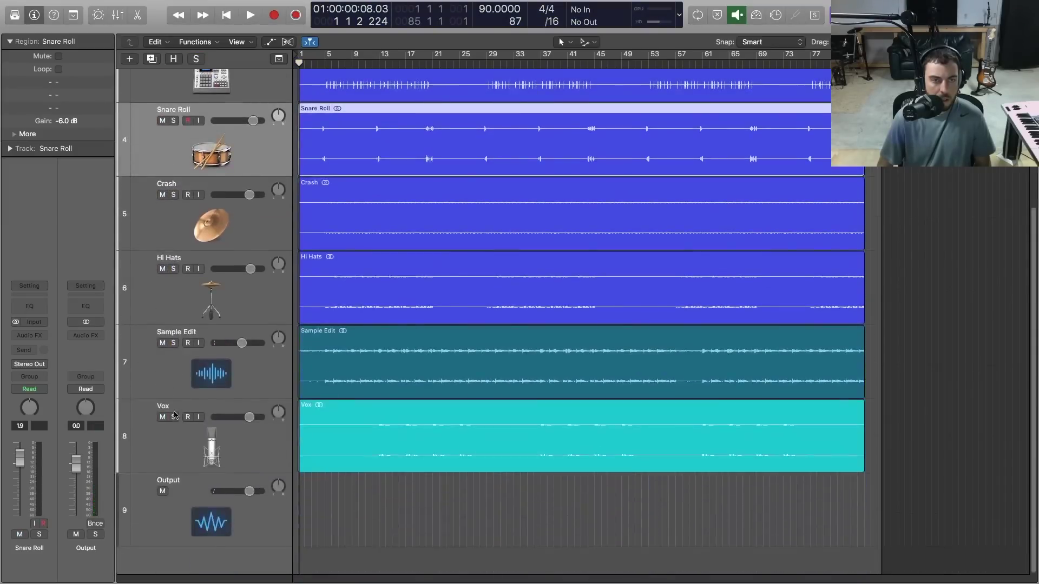
click(174, 343)
key(space)
key(space)
click(174, 343)
Step: Audition the Vox track in solo, turn its solo off and select the track
click(173, 417)
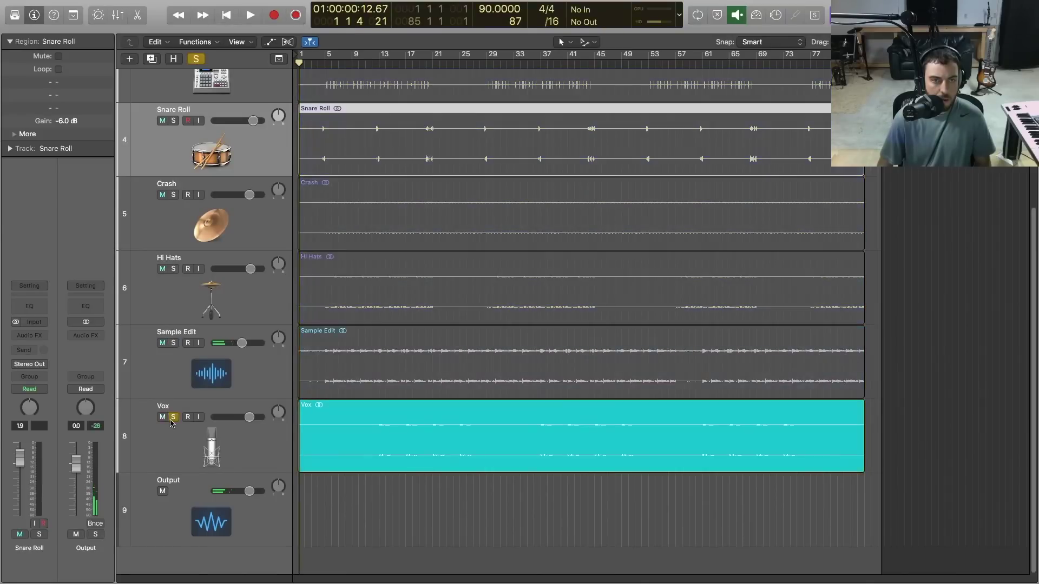
key(space)
key(space)
click(173, 417)
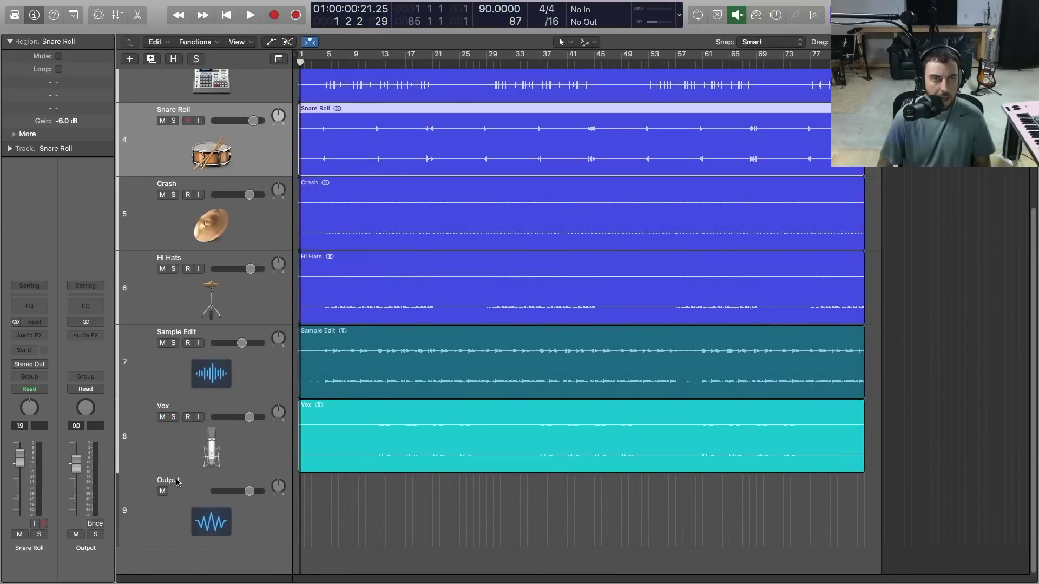
click(175, 441)
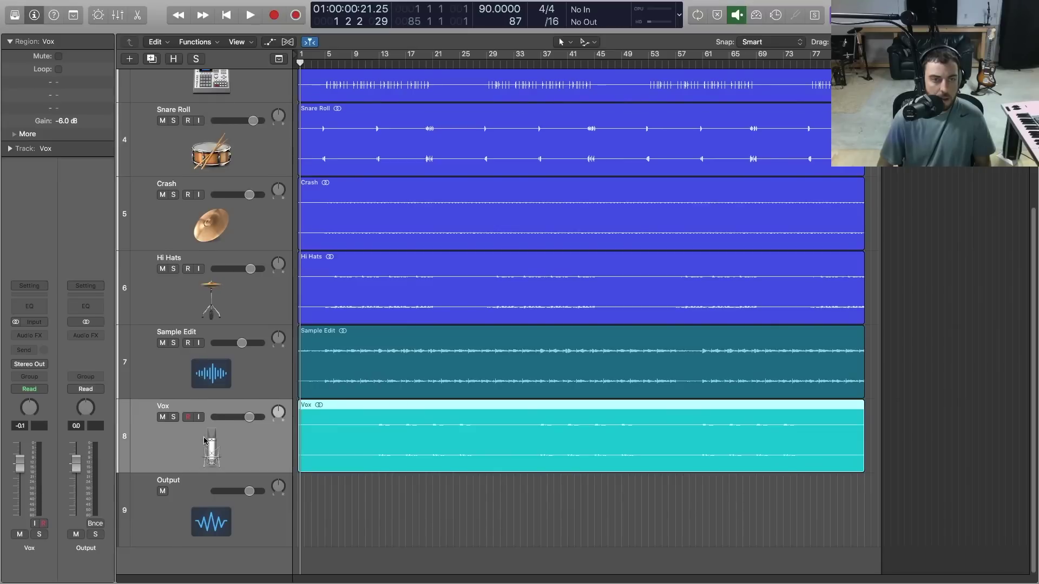
Step: Open Strip Silence for the Snare Roll region
scroll(205, 441, up, 4)
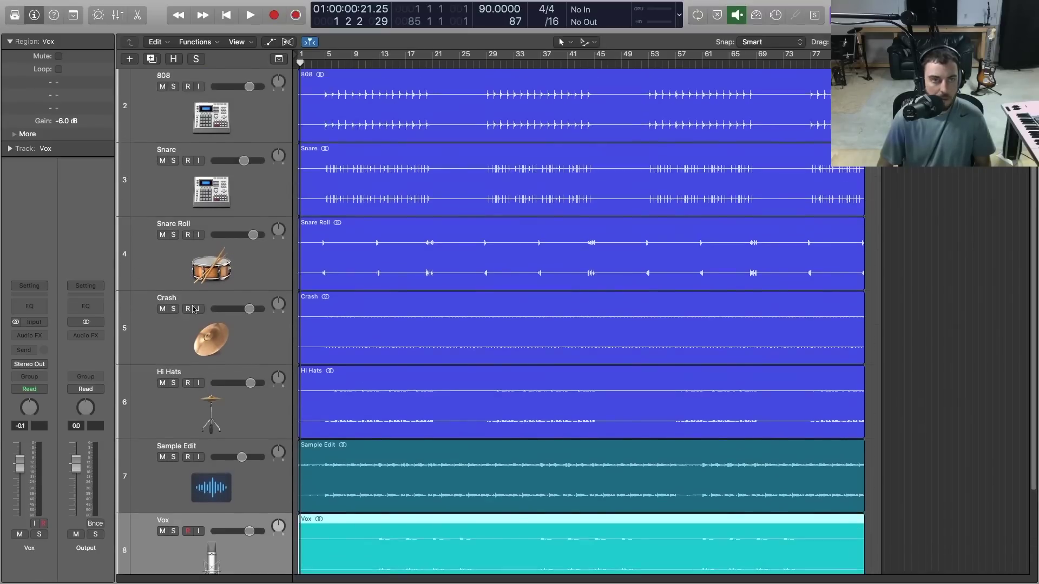
click(191, 277)
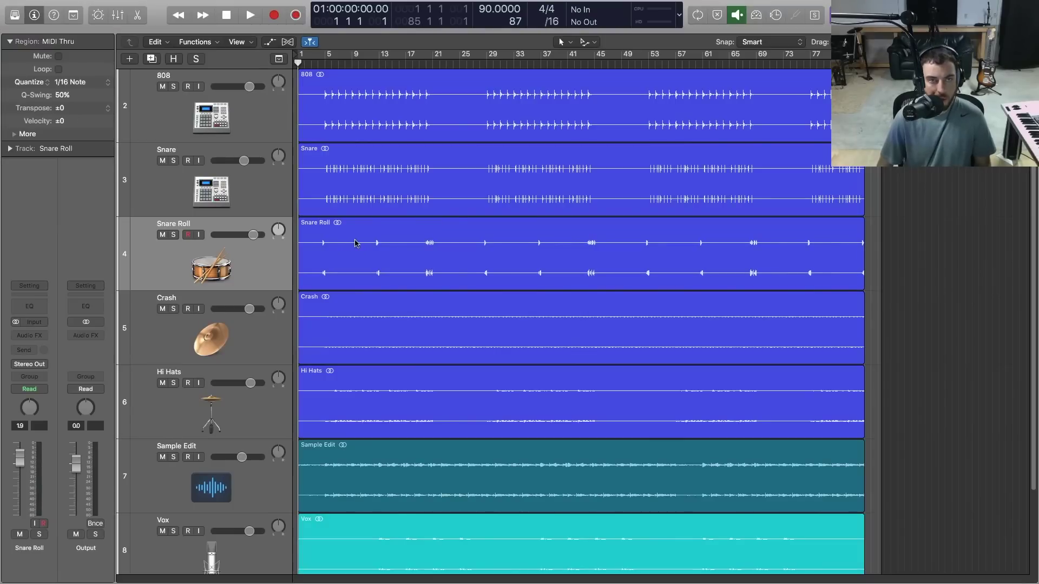
click(346, 244)
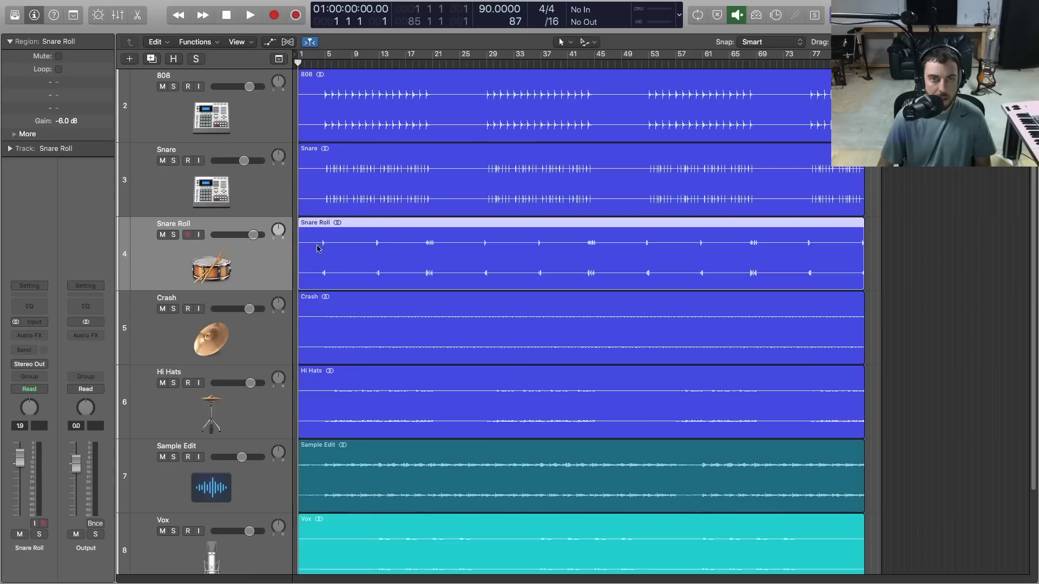
right_click(346, 247)
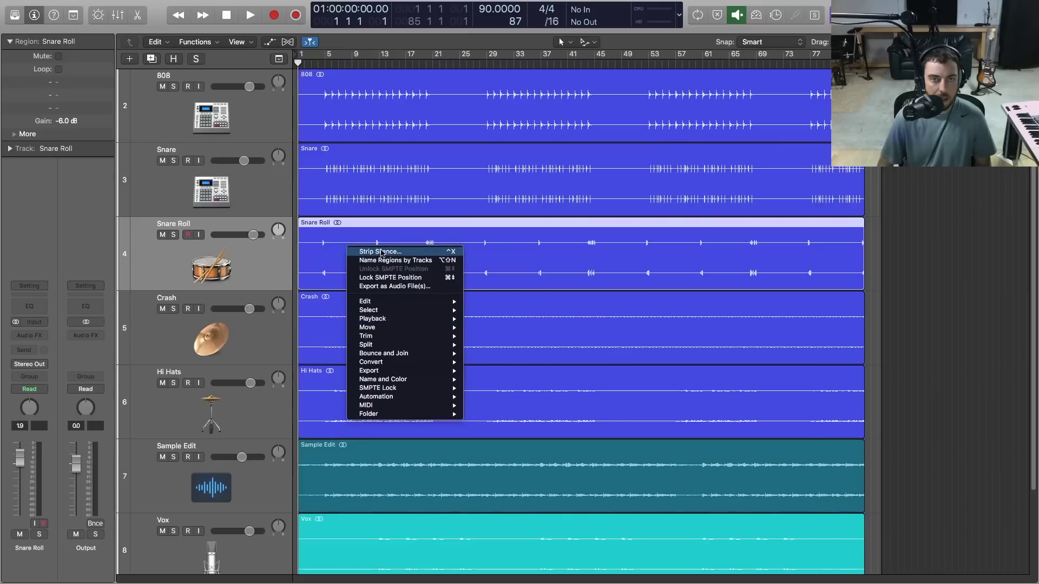
mouse_move(386, 345)
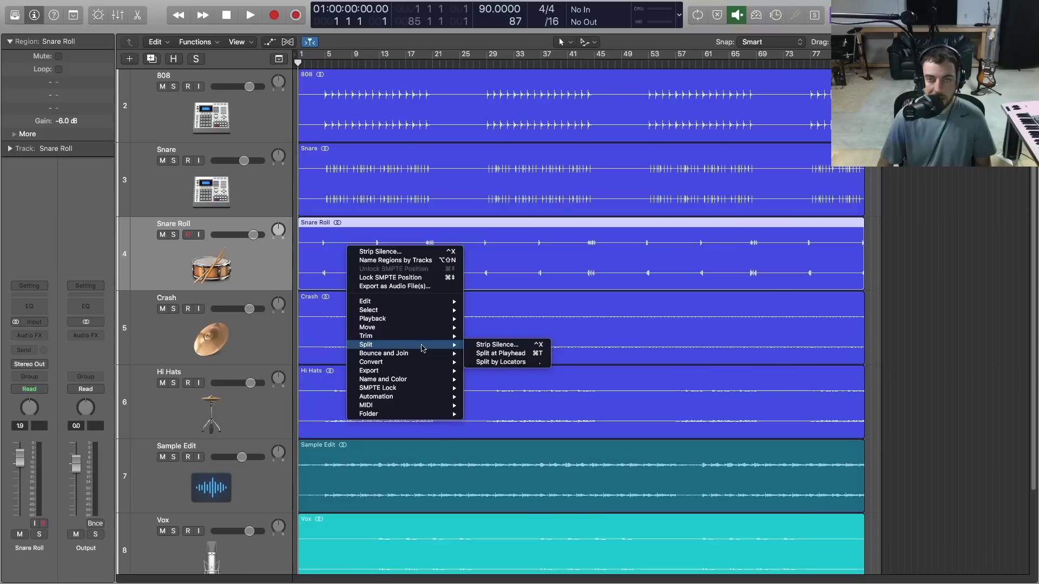
click(500, 347)
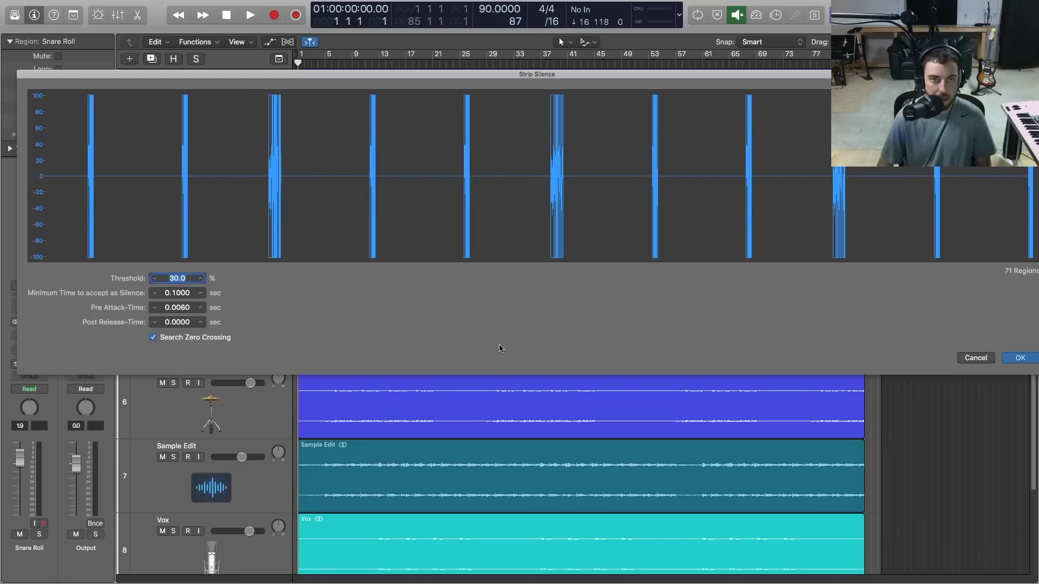
Step: Lower the Strip Silence threshold for the Snare Roll region to 1.0%
click(155, 279)
click(155, 279)
click(156, 278)
click(156, 279)
click(156, 279)
click(156, 279)
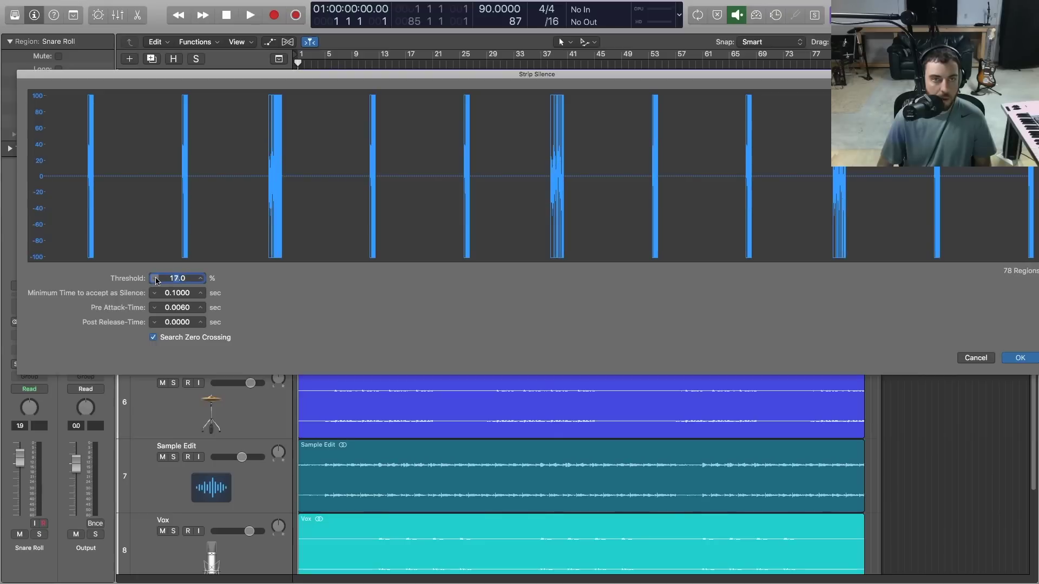
click(155, 279)
click(156, 279)
click(155, 279)
click(155, 279)
click(155, 279)
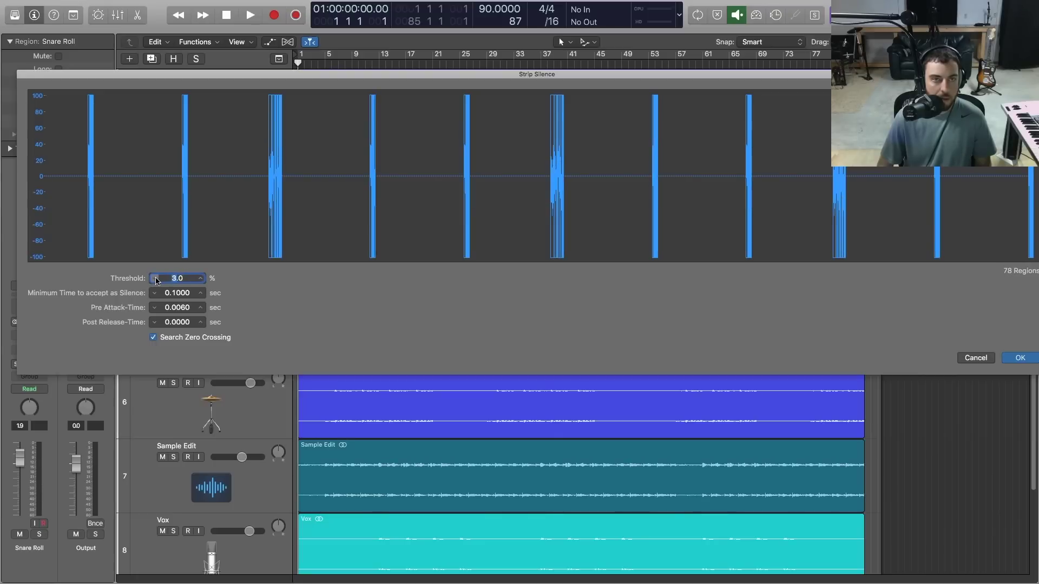
click(155, 279)
click(155, 280)
click(155, 279)
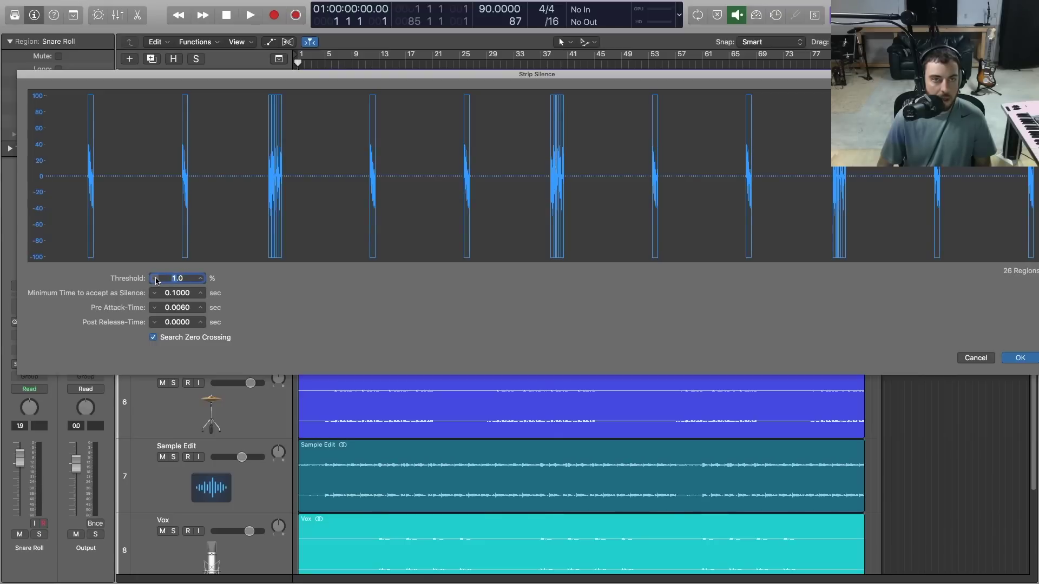
Step: Try a Strip Silence threshold of 4.0% on the Snare Roll region
click(203, 279)
click(203, 279)
click(203, 279)
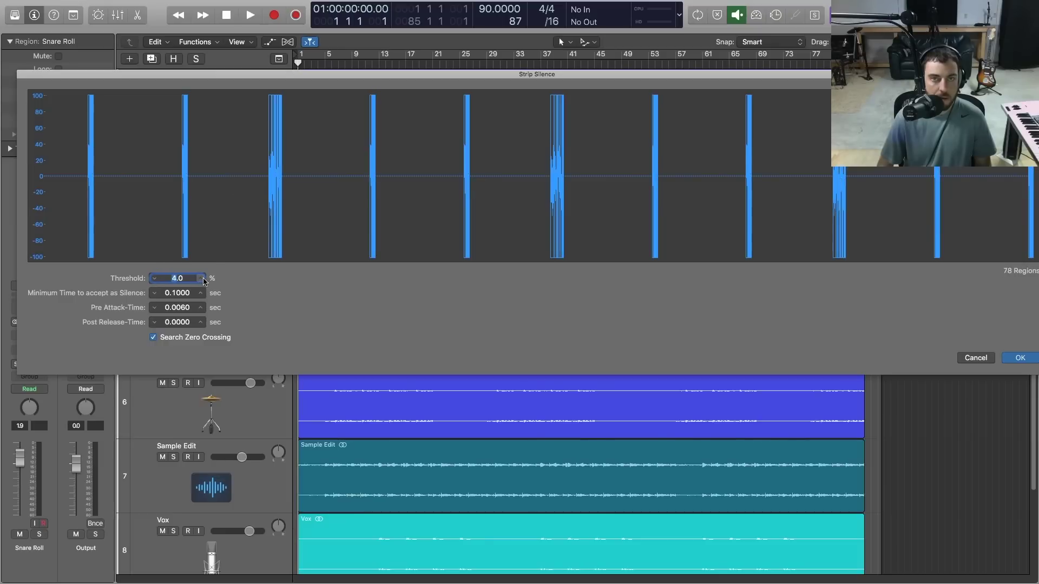
Step: Return the threshold to 1.0% and apply Strip Silence to the Snare Roll region
click(154, 279)
click(154, 279)
click(154, 279)
click(154, 279)
click(154, 279)
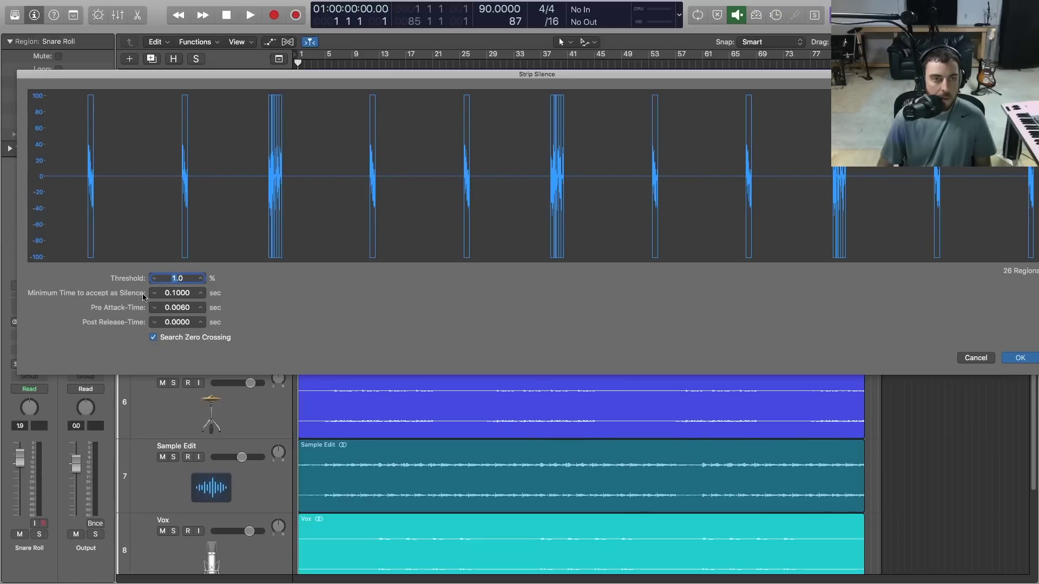
click(1021, 359)
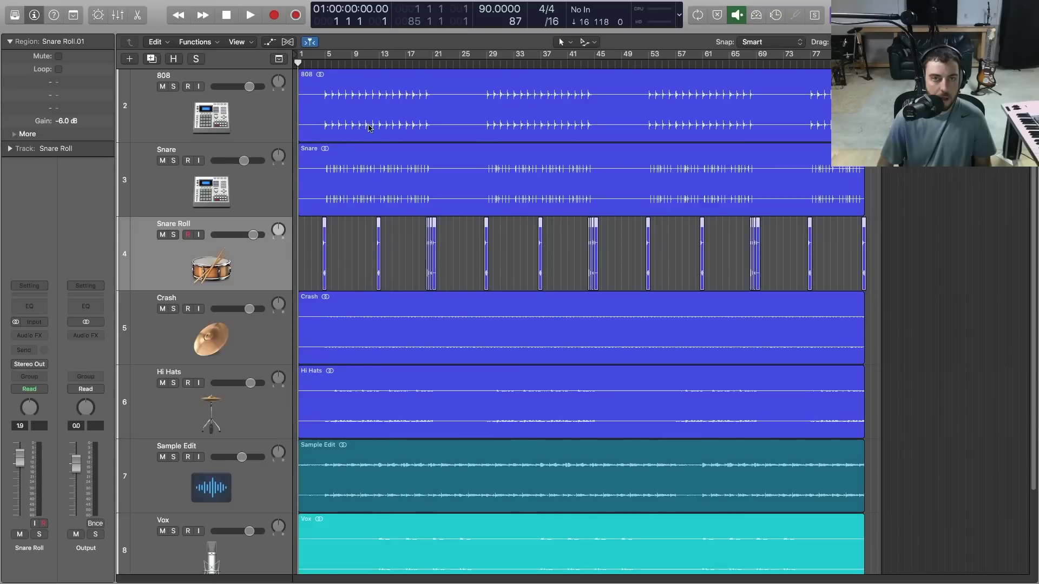
Step: Play the song from between bars 4 and 5 to check the first stripped Snare Roll region
scroll(368, 128, up, 6)
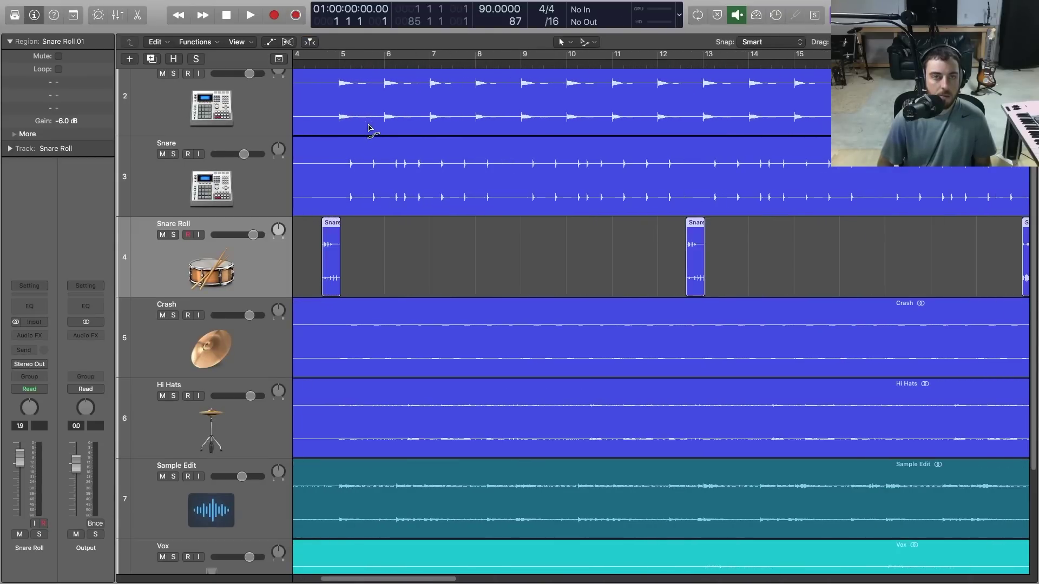
click(316, 64)
key(space)
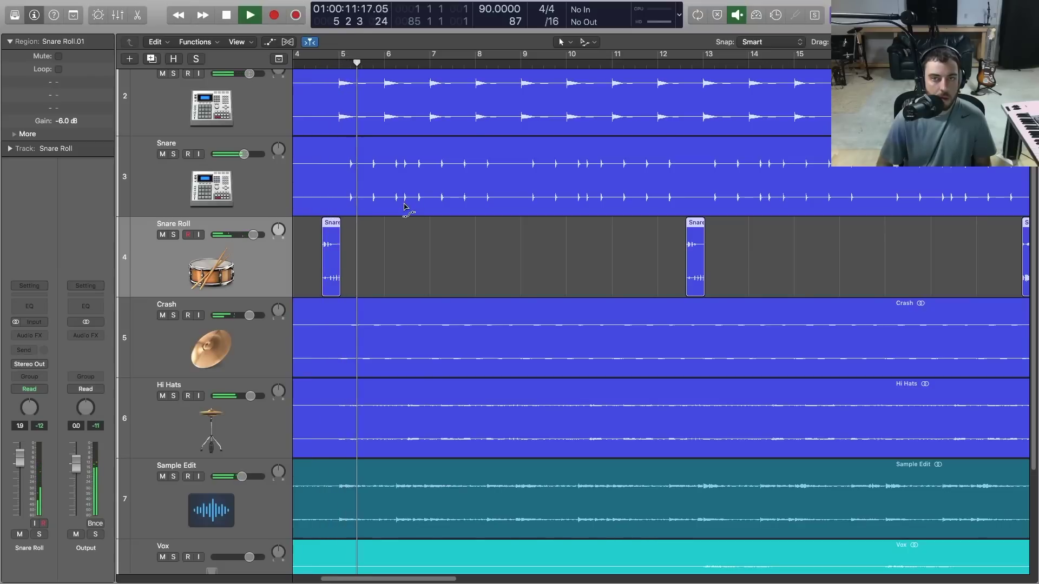
Step: Jump ahead to check the cluster of Snare Roll regions around bar 20 during playback, and stop playback
scroll(411, 200, down, 6)
click(469, 64)
scroll(468, 65, up, 6)
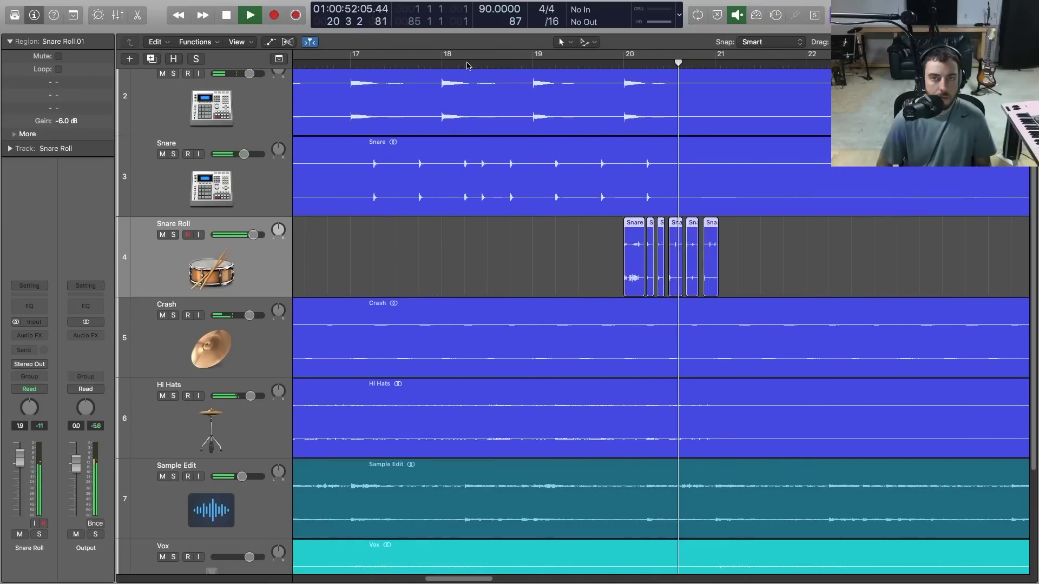
scroll(468, 65, down, 3)
scroll(469, 65, down, 5)
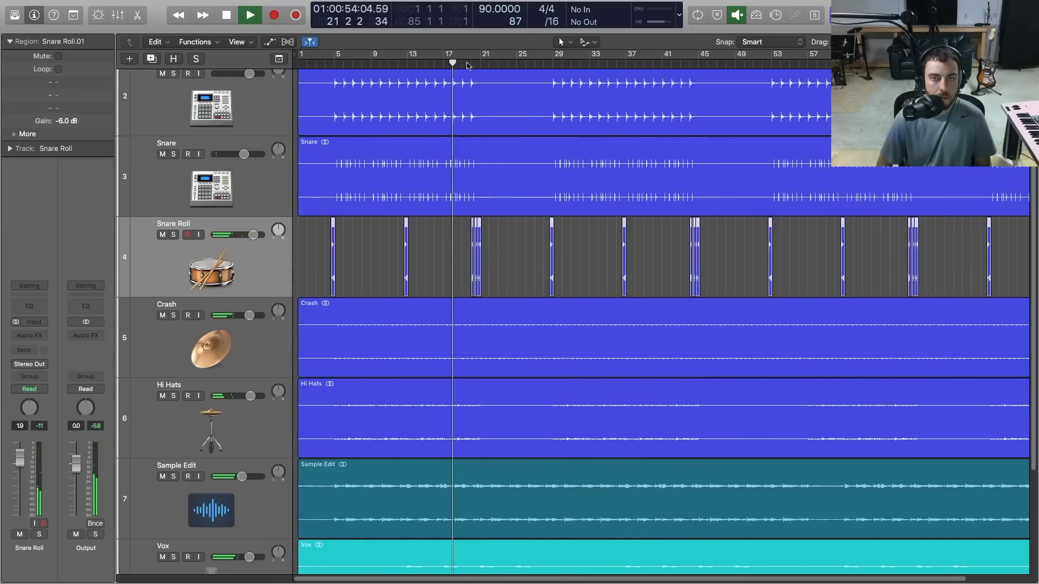
key(space)
Step: Select the Crash track, audition it in solo from the start of the song, and turn its solo off
scroll(309, 270, down, 2)
click(310, 270)
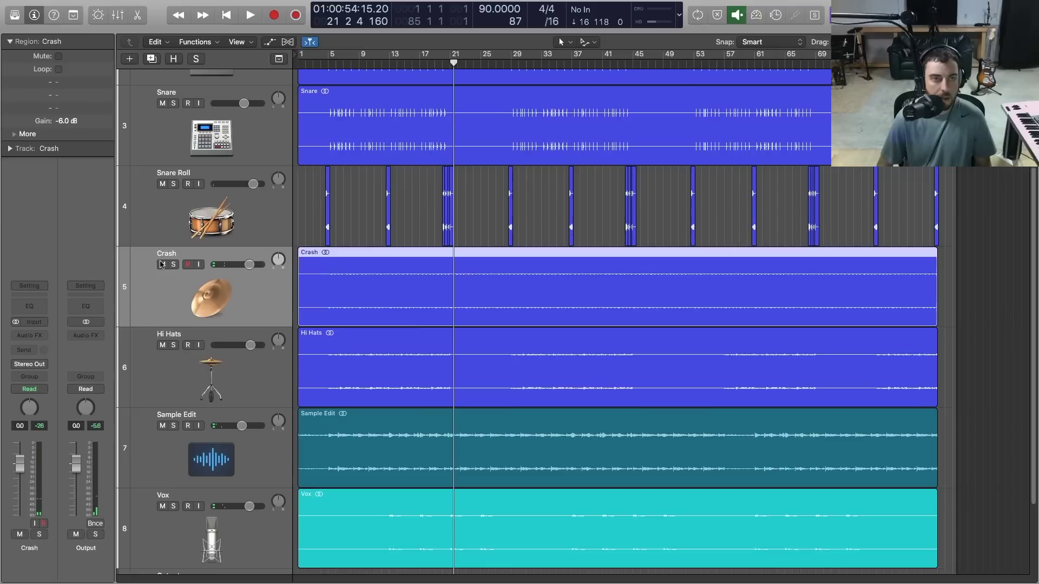
click(173, 265)
key(space)
click(297, 68)
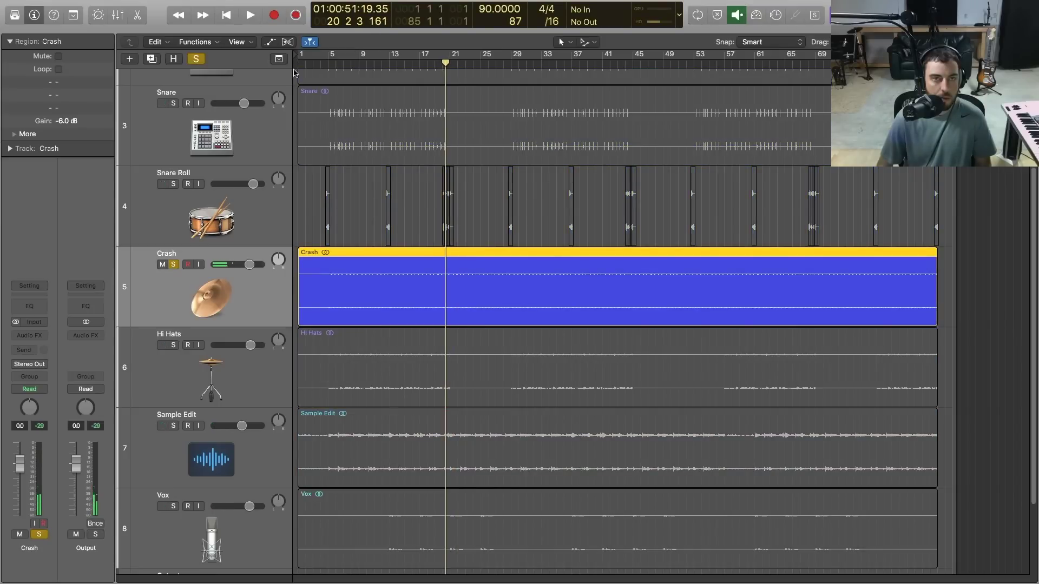
key(space)
key(space)
click(172, 265)
Step: Toggle the Hi Hats solo on and off, and open Strip Silence for the Hi Hats region
click(173, 345)
click(173, 345)
right_click(334, 358)
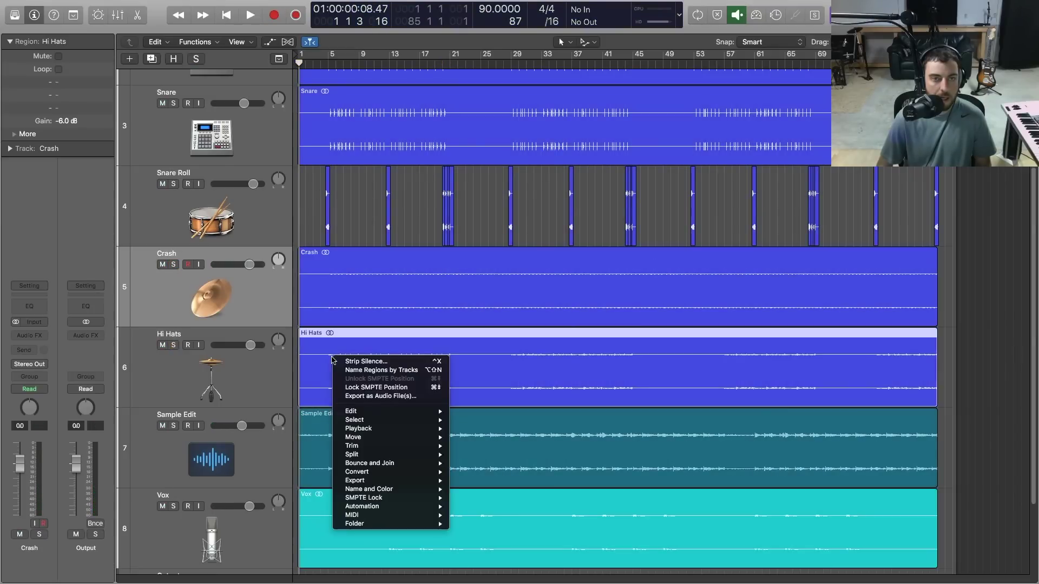
click(375, 362)
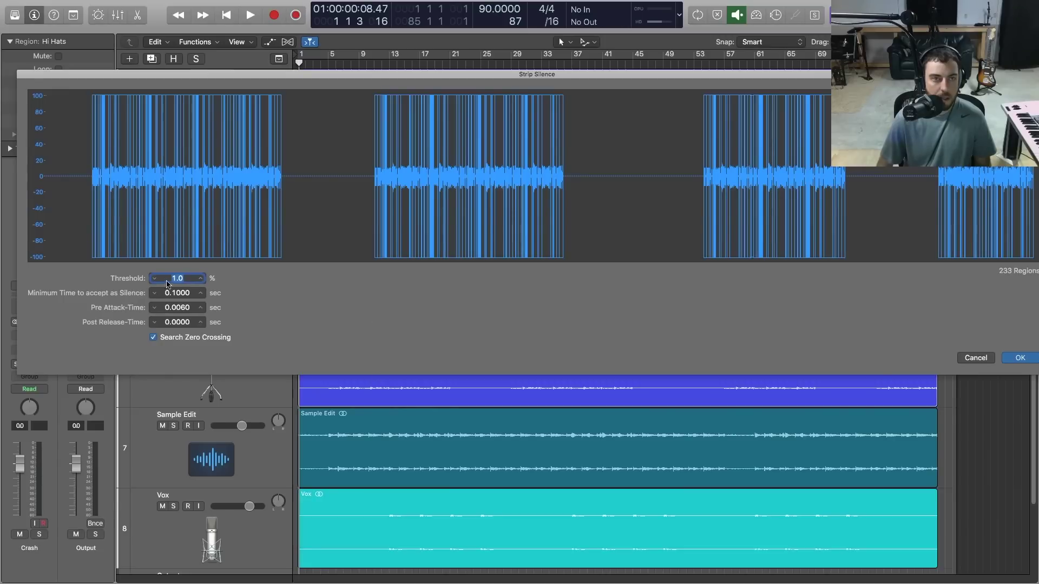
Step: Try a higher Strip Silence threshold on the Hi Hats region
click(202, 280)
click(201, 280)
click(201, 280)
click(201, 280)
click(200, 280)
click(200, 281)
click(200, 280)
click(200, 280)
click(201, 280)
click(200, 280)
click(200, 280)
Step: Set the threshold back to 1.0% and apply Strip Silence to the Hi Hats region
click(156, 280)
click(156, 280)
click(157, 280)
click(156, 280)
click(156, 280)
click(157, 279)
click(156, 280)
click(156, 280)
click(157, 280)
key(Return)
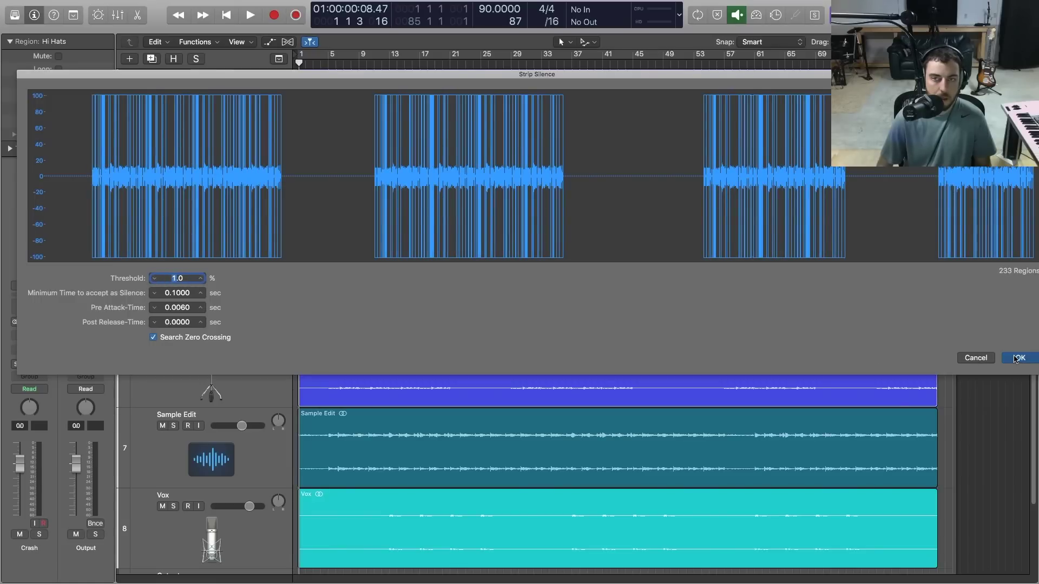
Step: Play the song from about bar 5, examine the stripped Hi Hats regions up close, and stop playback
key(space)
click(329, 64)
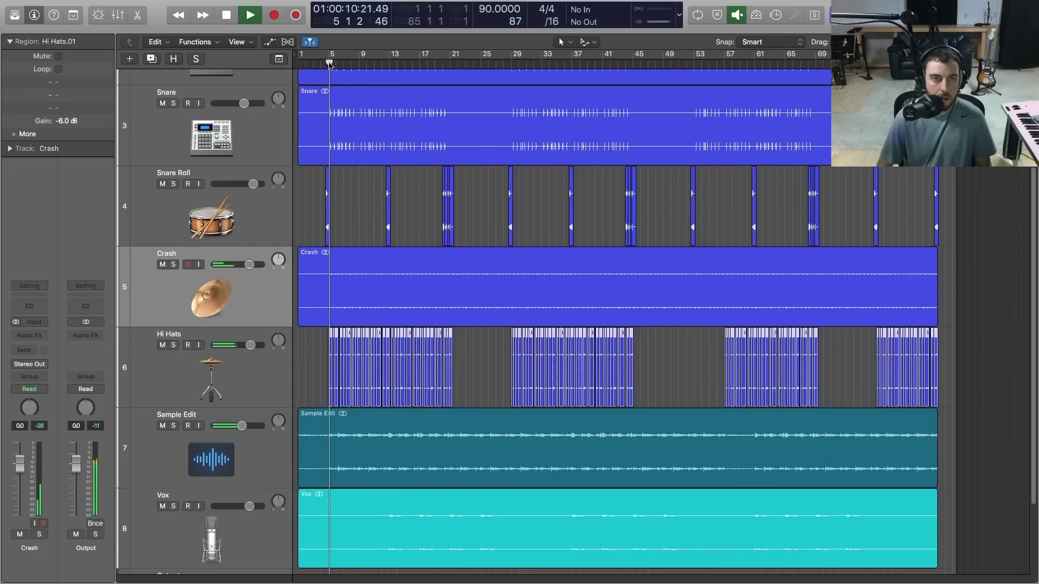
key(super+Right)
key(super+Right)
key(super+Right)
key(super+Right)
key(super+Right)
key(super+Right)
key(super+Right)
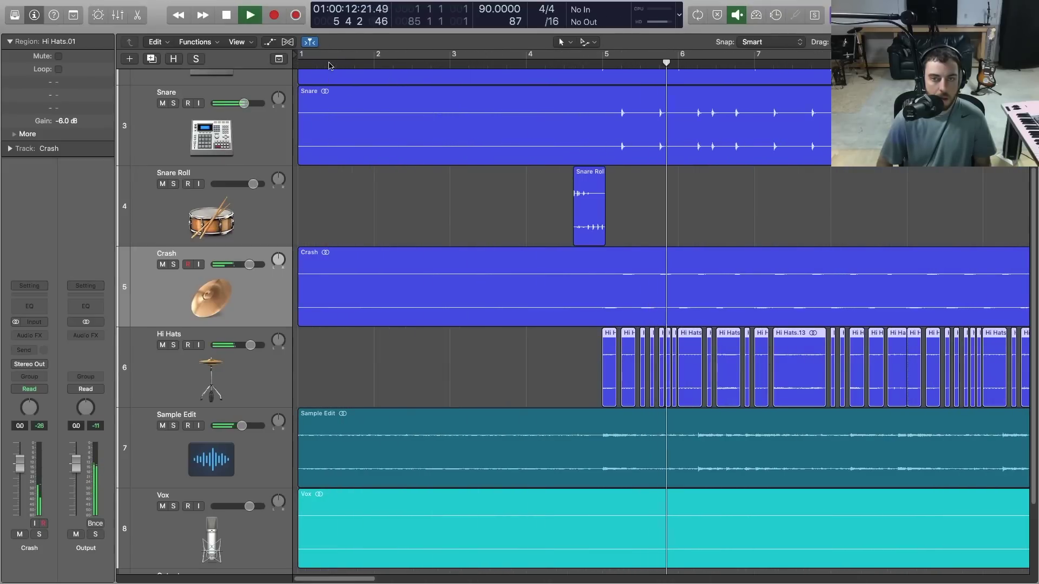
key(super+Left)
key(super+Left)
key(super+Left)
key(super+Left)
key(super+Left)
key(super+Left)
key(super+Left)
key(super+Left)
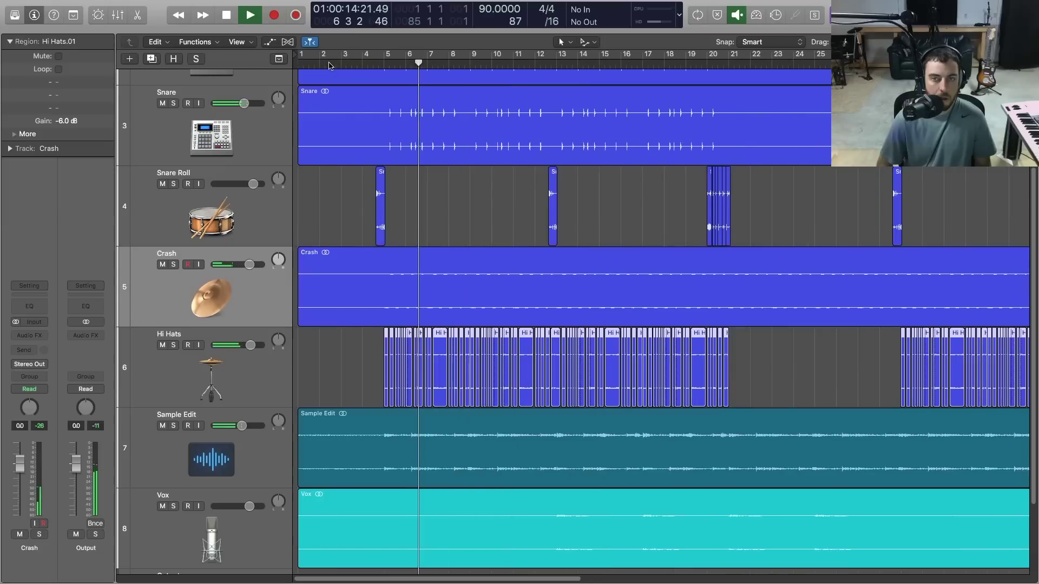
scroll(283, 430, down, 4)
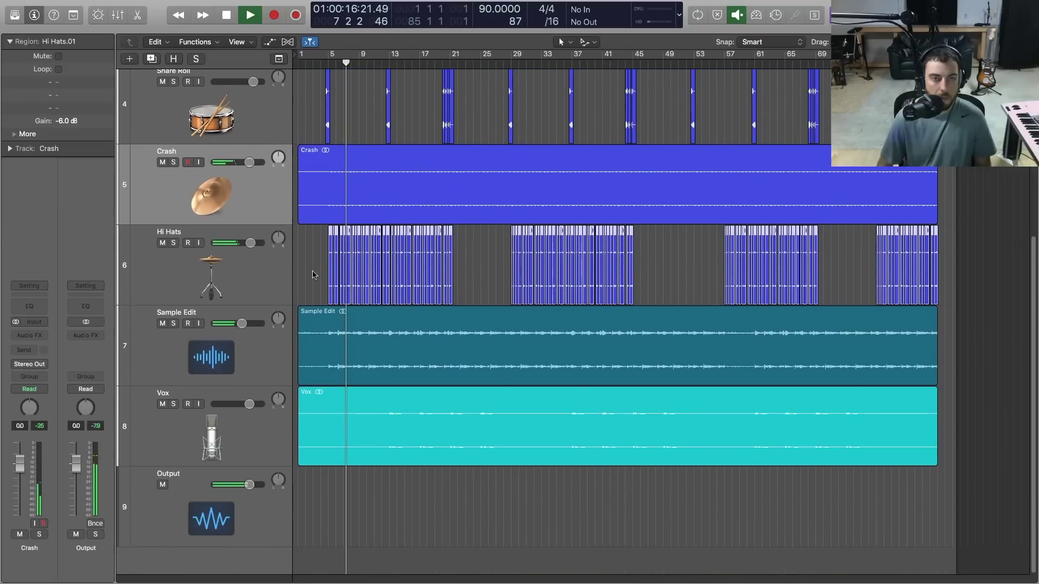
key(space)
Step: Apply Strip Silence to the Vox region with the current settings
right_click(356, 404)
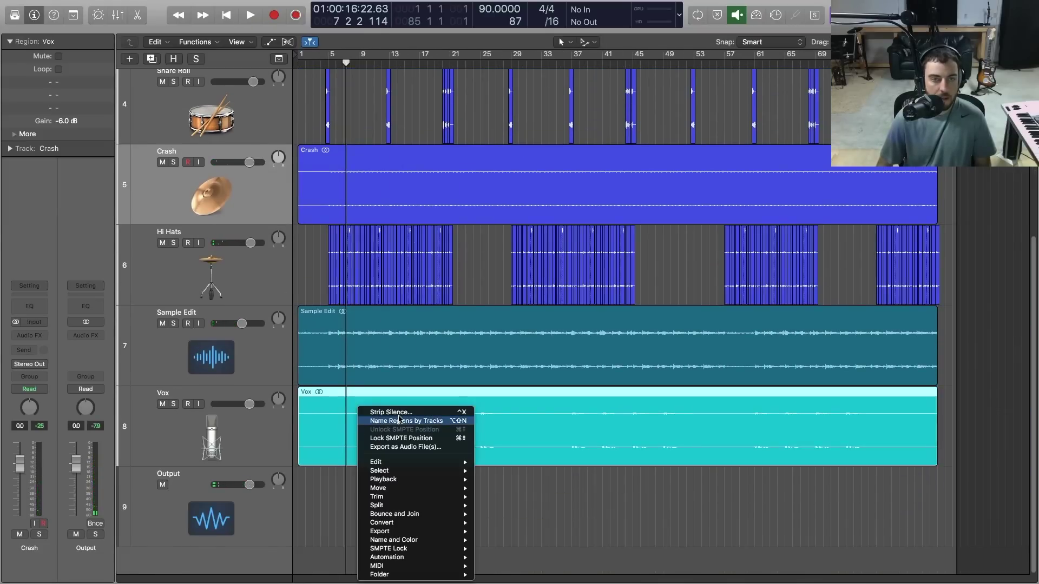
click(399, 412)
click(1028, 360)
Step: Play the song from just before the first Vox region near bar 13 and review the stripped tracks
key(space)
click(381, 59)
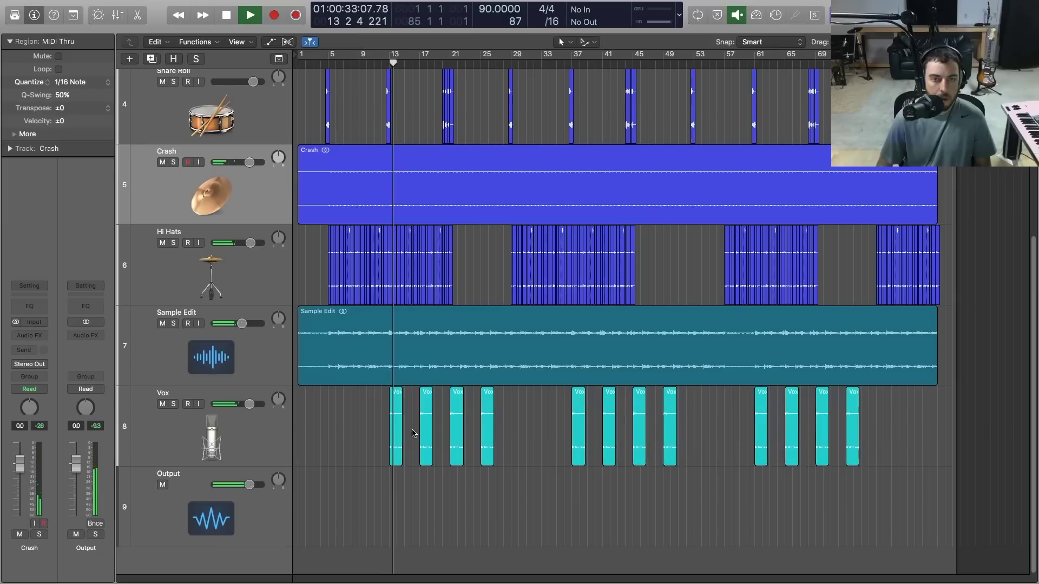
scroll(317, 422, up, 5)
scroll(317, 421, down, 5)
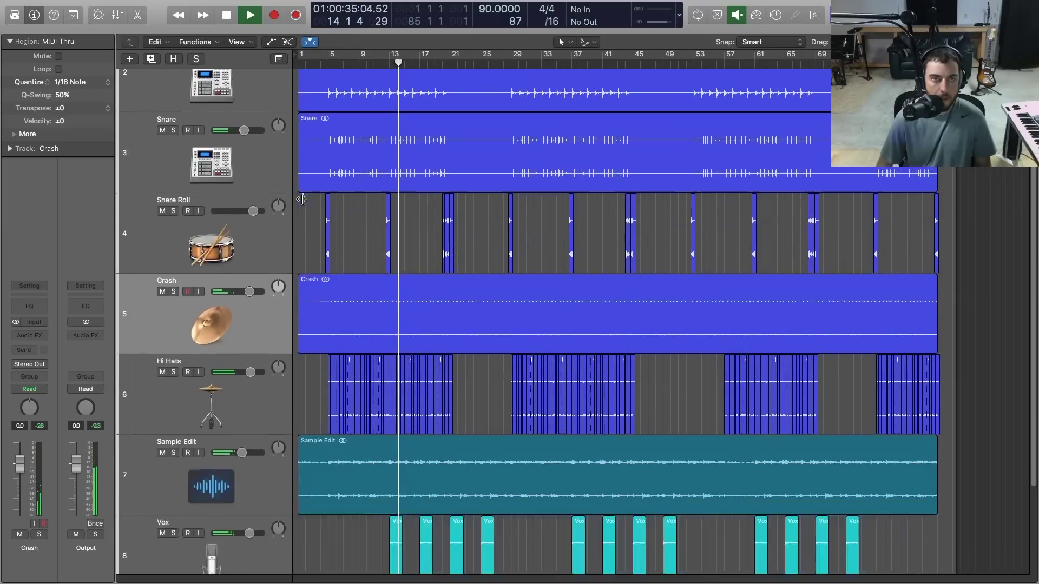
Step: Look over the stripped tracks while the song keeps playing, and stop playback
scroll(312, 278, up, 3)
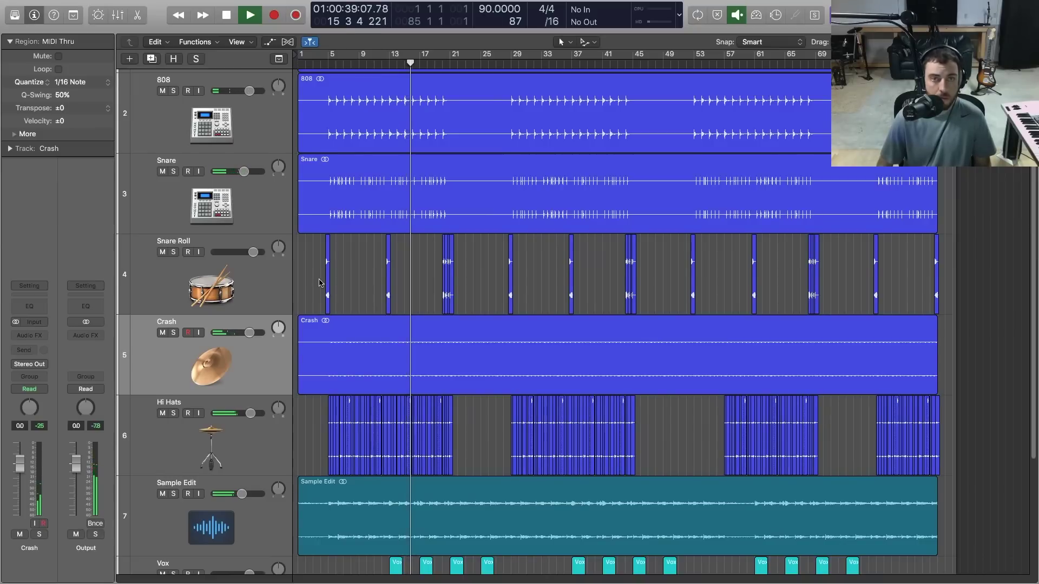
scroll(313, 278, down, 2)
scroll(314, 279, up, 5)
key(space)
scroll(319, 282, down, 1)
scroll(319, 282, down, 1)
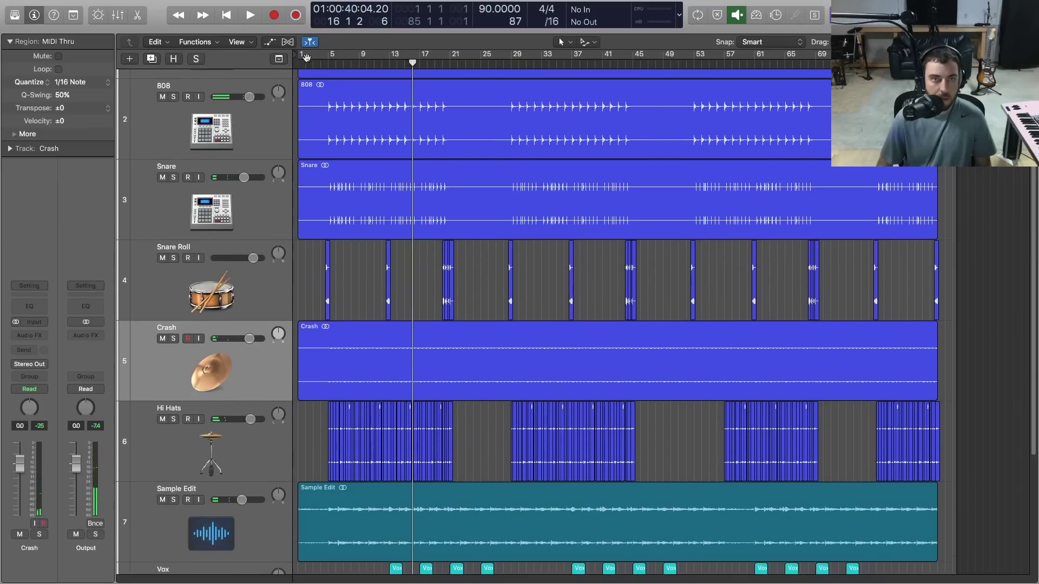
Step: Play the song from the very beginning, look through the tracks down to the Output, and stop playback
key(Return)
scroll(309, 384, down, 2)
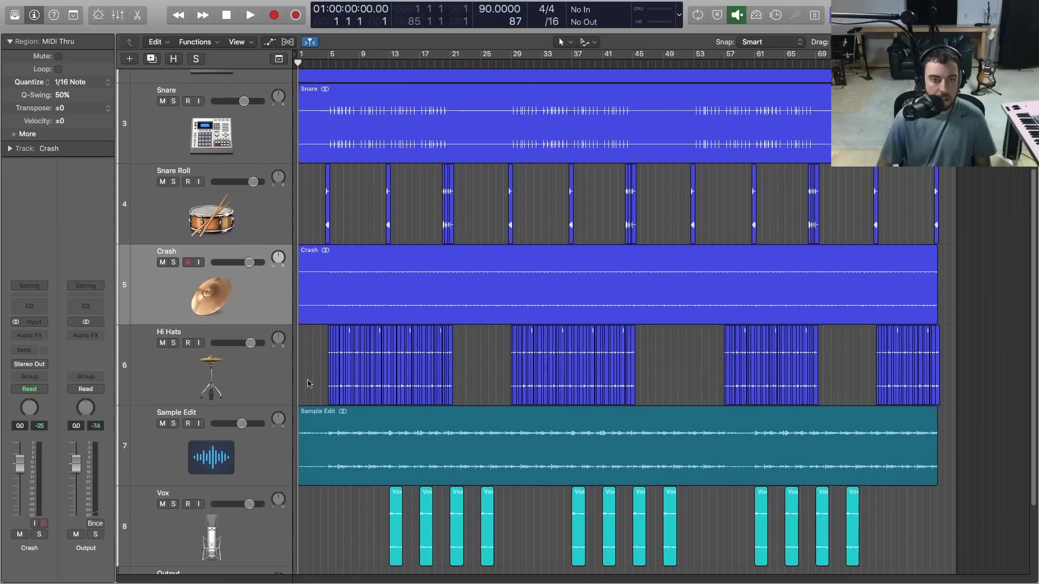
key(space)
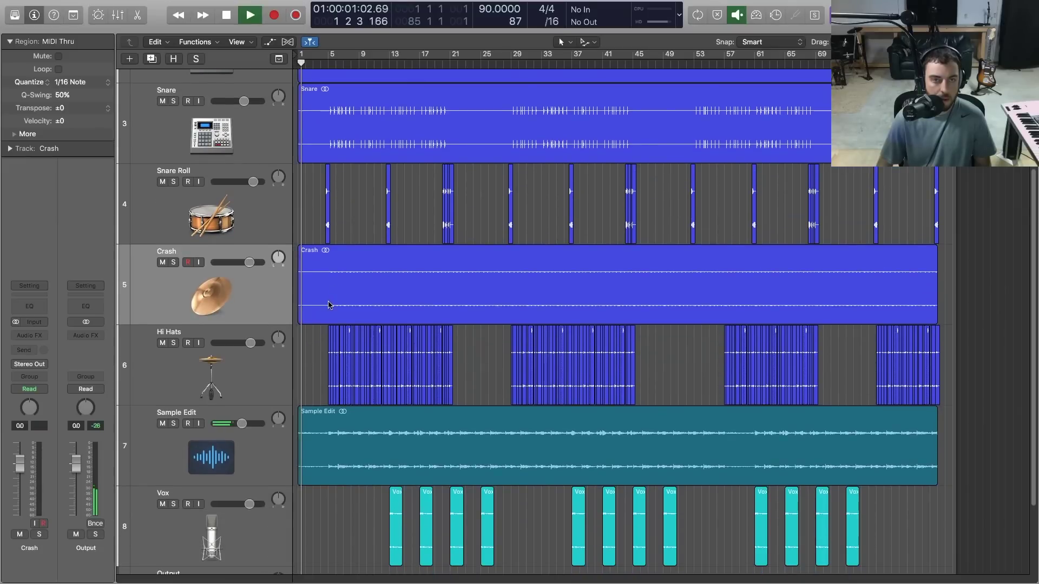
scroll(287, 295, down, 2)
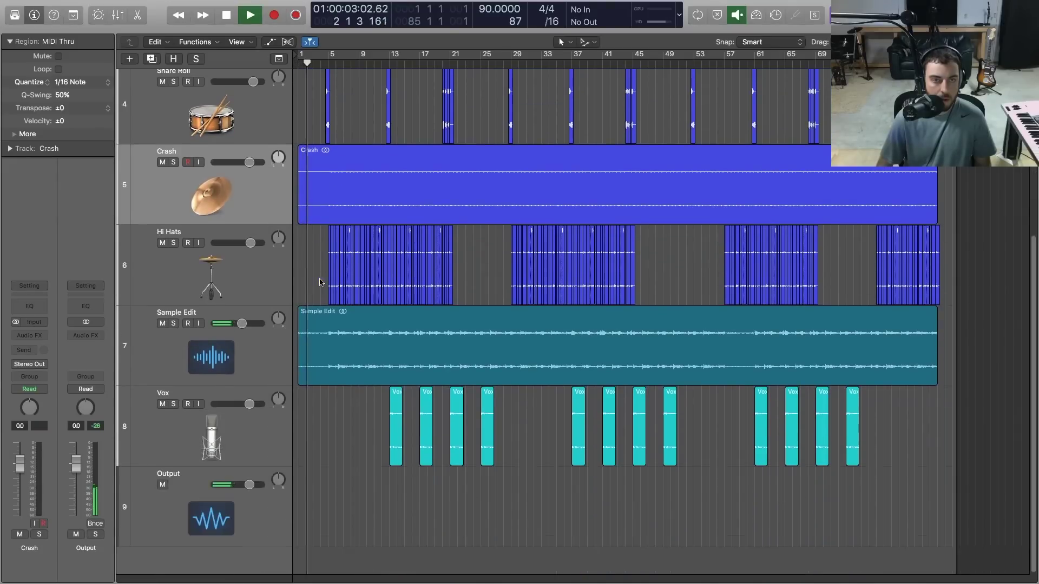
scroll(319, 286, up, 6)
key(space)
Step: Show the mixer and route the outputs of all tracks from Kick through Vox to Bus 1
key(x)
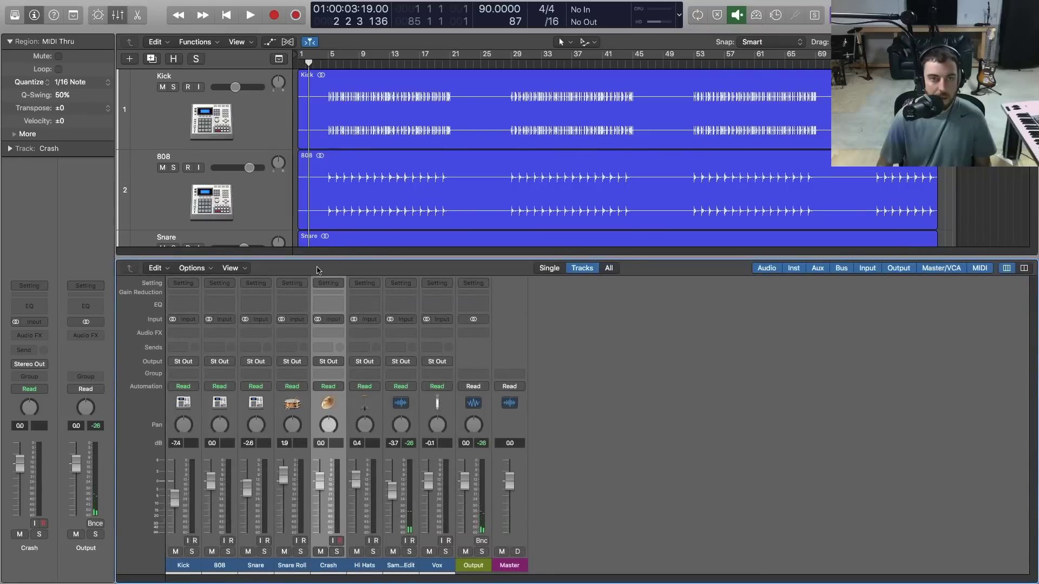
click(184, 567)
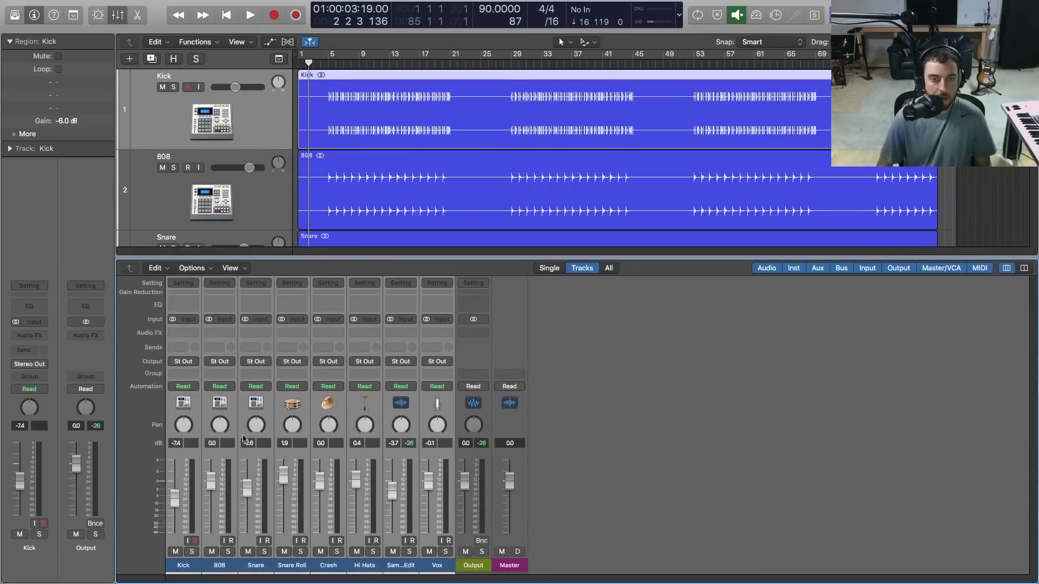
click(194, 366)
mouse_move(201, 400)
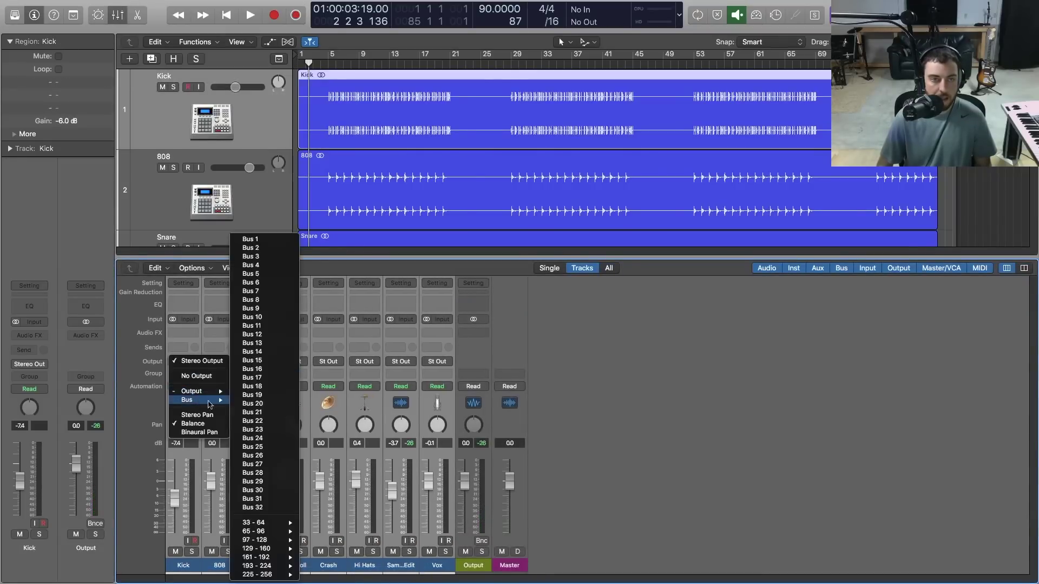
click(277, 242)
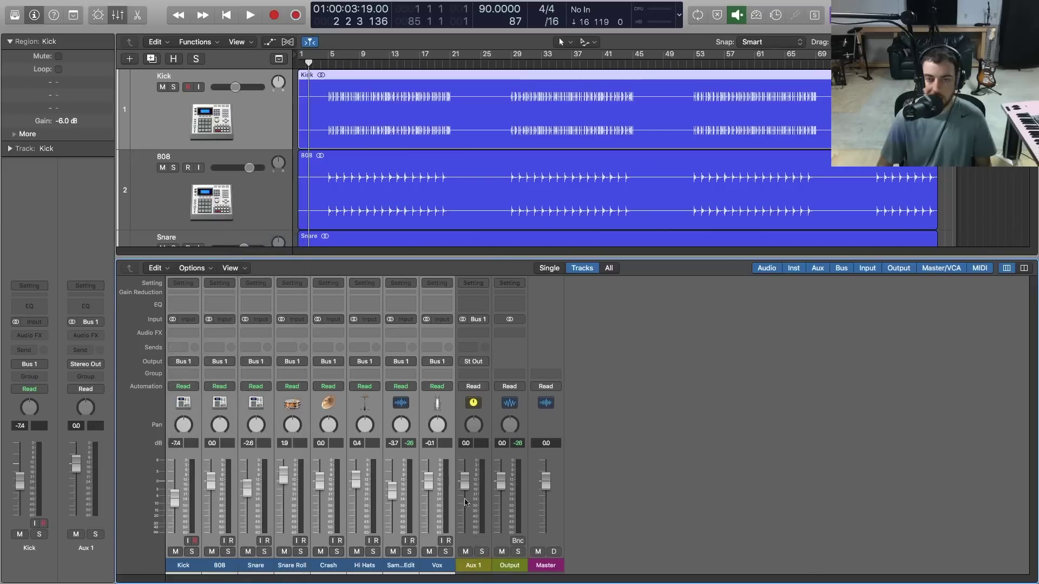
Step: Rename the new aux channel fed by Bus 1 as Beat
double_click(480, 566)
text(In)
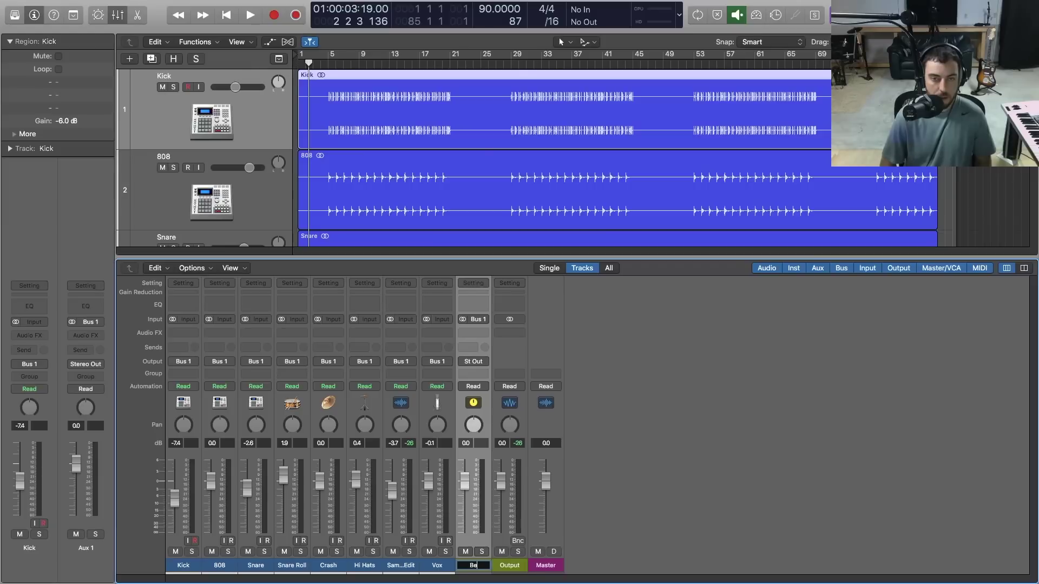
key(Return)
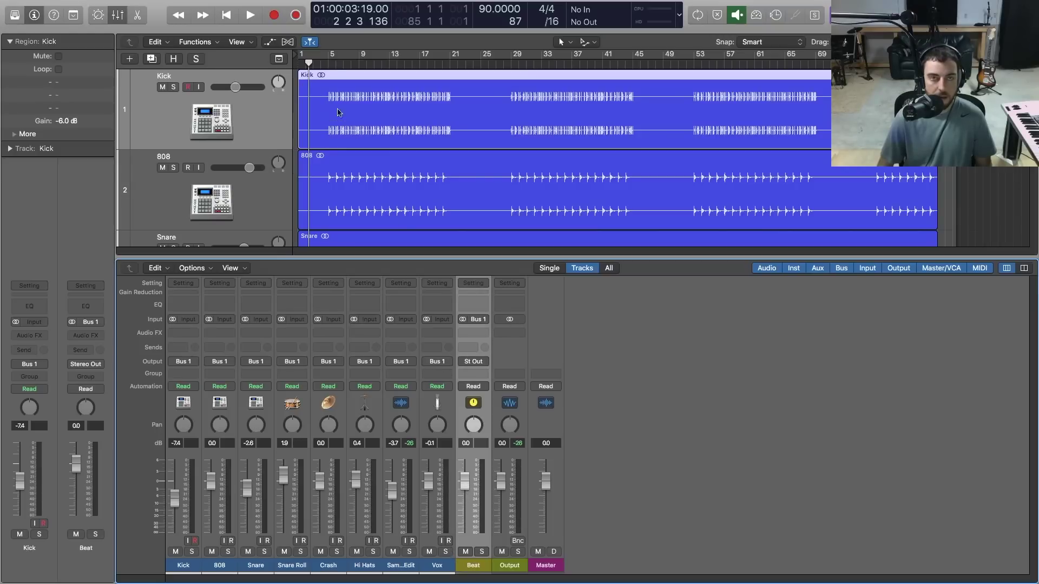
Step: Play the song from about bar 5 to check the signal on the Beat channel, and examine the tracks routed to it
click(327, 63)
key(space)
mouse_move(465, 481)
mouse_down()
mouse_move(465, 530)
mouse_move(465, 481)
mouse_up()
key(space)
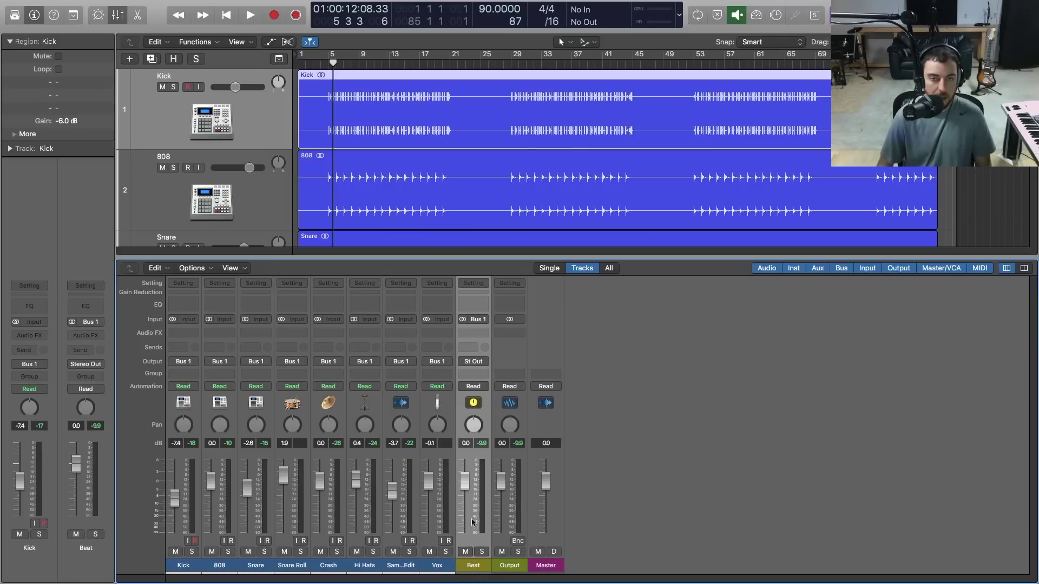
click(437, 565)
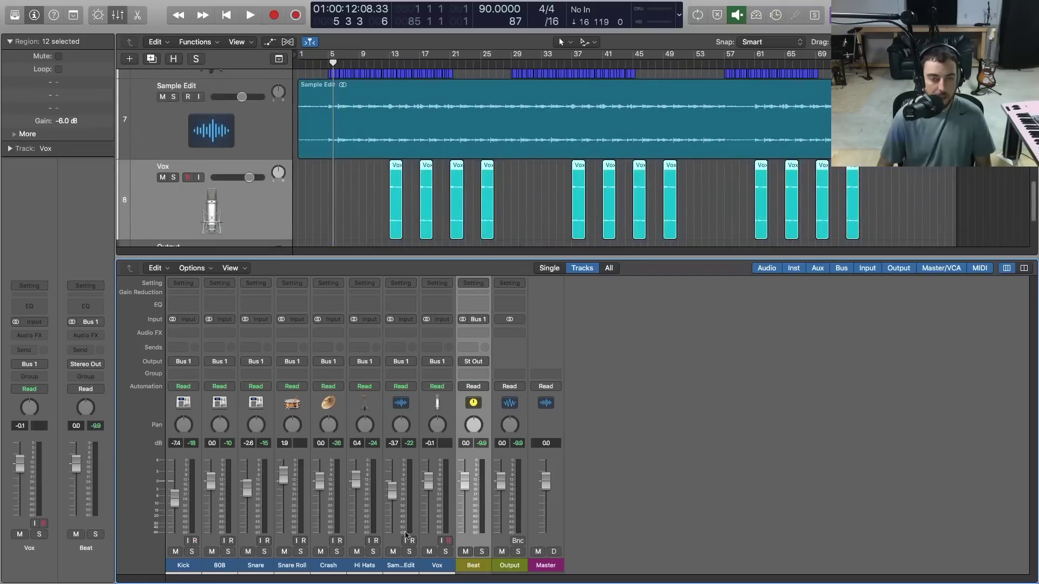
click(196, 425)
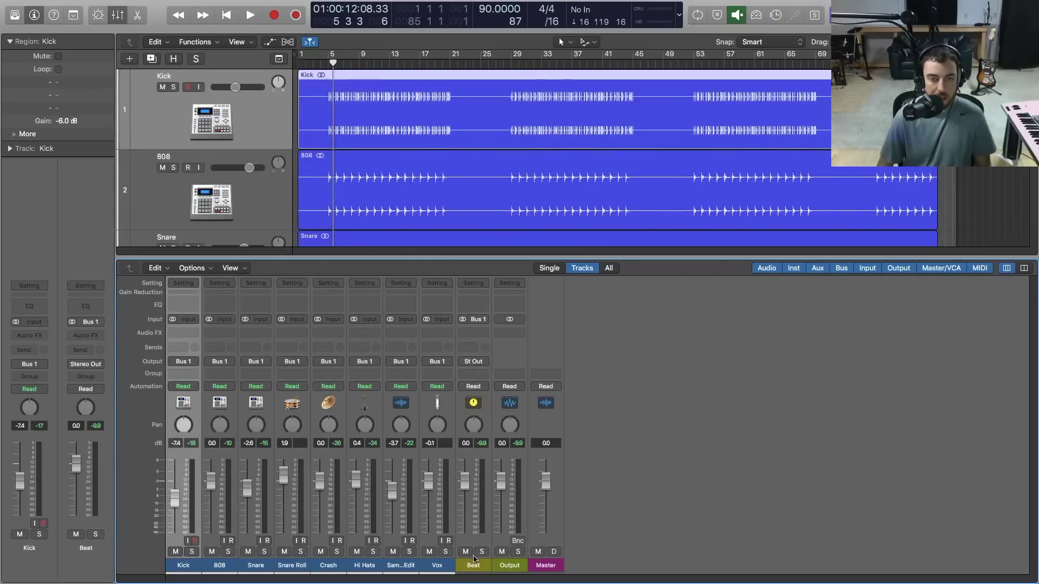
Step: Insert a stereo Level Meter plug-in on the Output channel
click(520, 333)
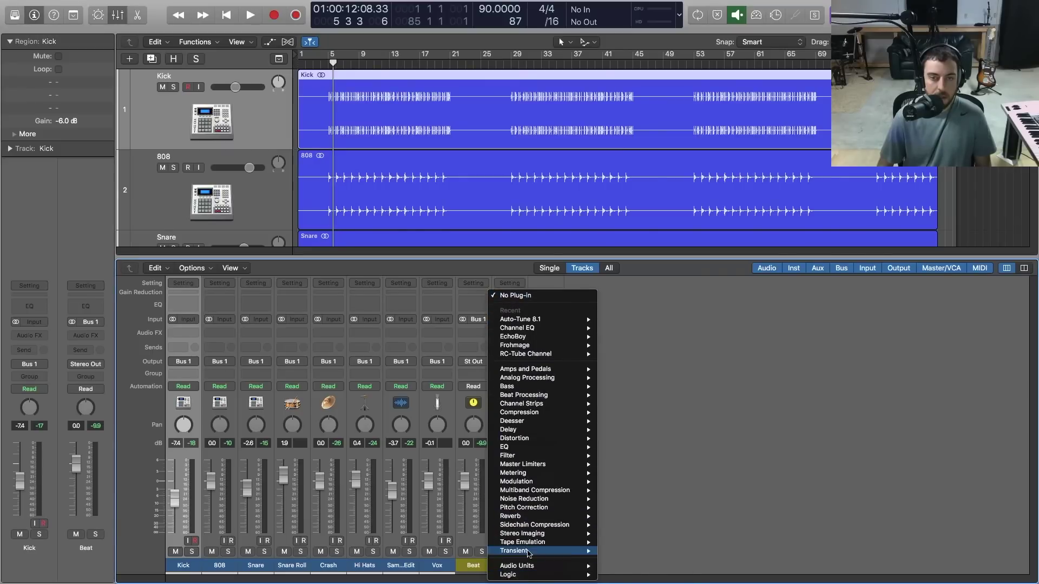
mouse_move(526, 568)
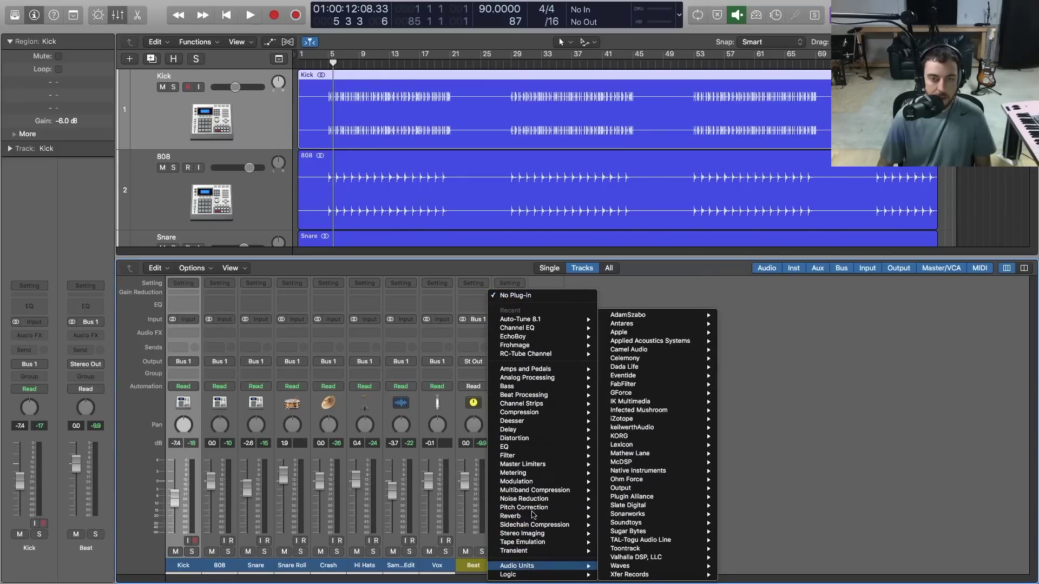
mouse_move(535, 473)
mouse_move(670, 481)
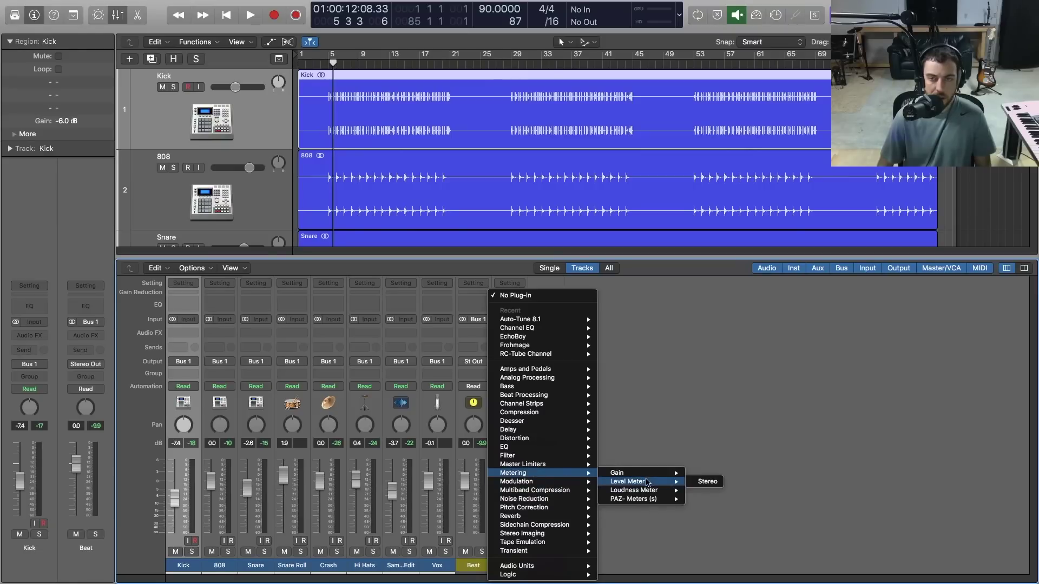
click(707, 481)
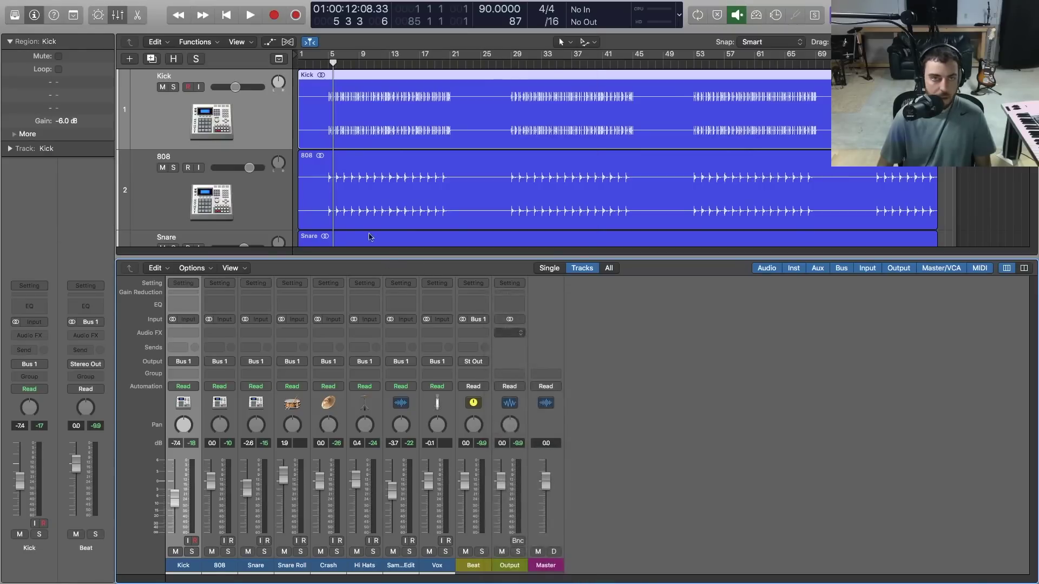
Step: Set the Level Meter to Peak & RMS, and shrink its window and move it beside the channel strips
drag(215, 42, 516, 226)
click(447, 279)
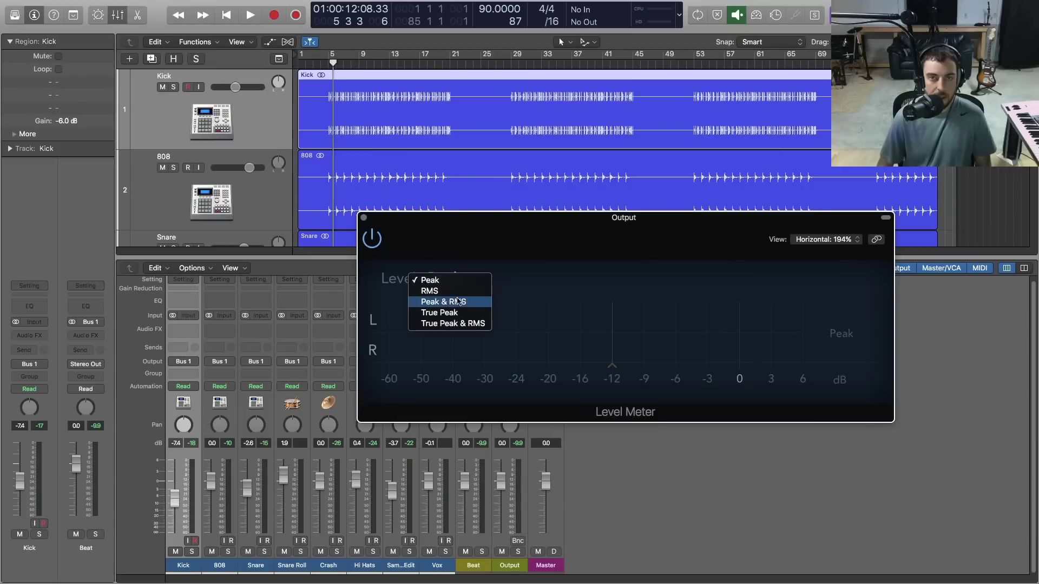
click(457, 302)
drag(501, 231, 517, 208)
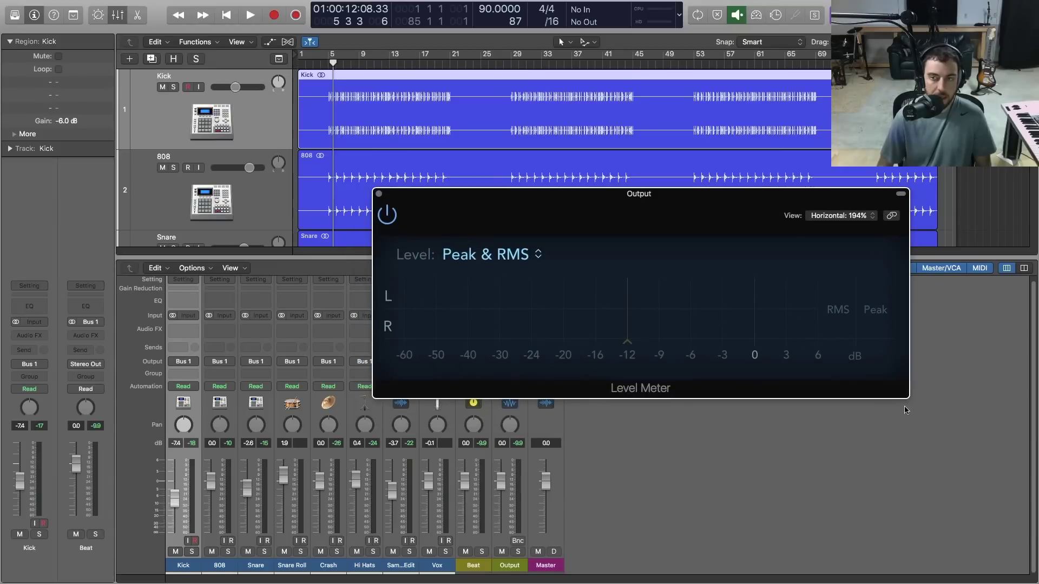
drag(905, 399, 759, 364)
drag(511, 199, 734, 307)
Step: Play the song from bar 5, read the RMS and peak levels on the Level Meter, and stop playback
click(333, 65)
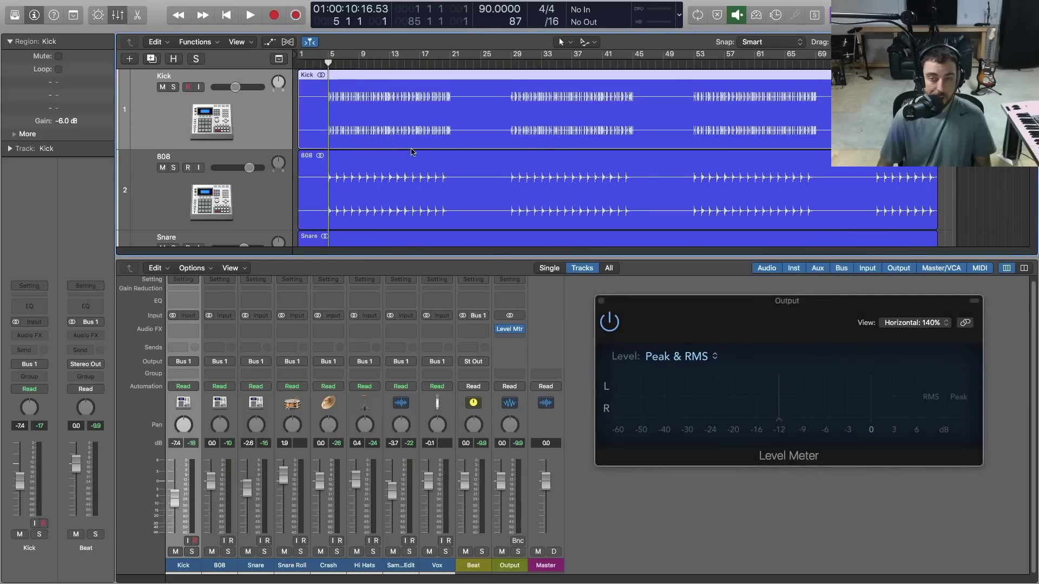
key(space)
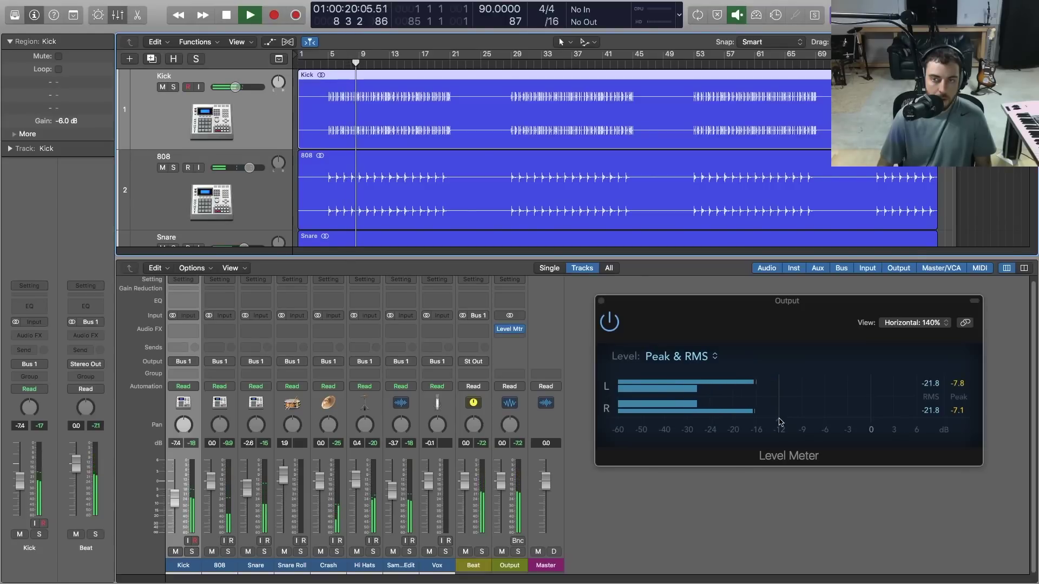
key(space)
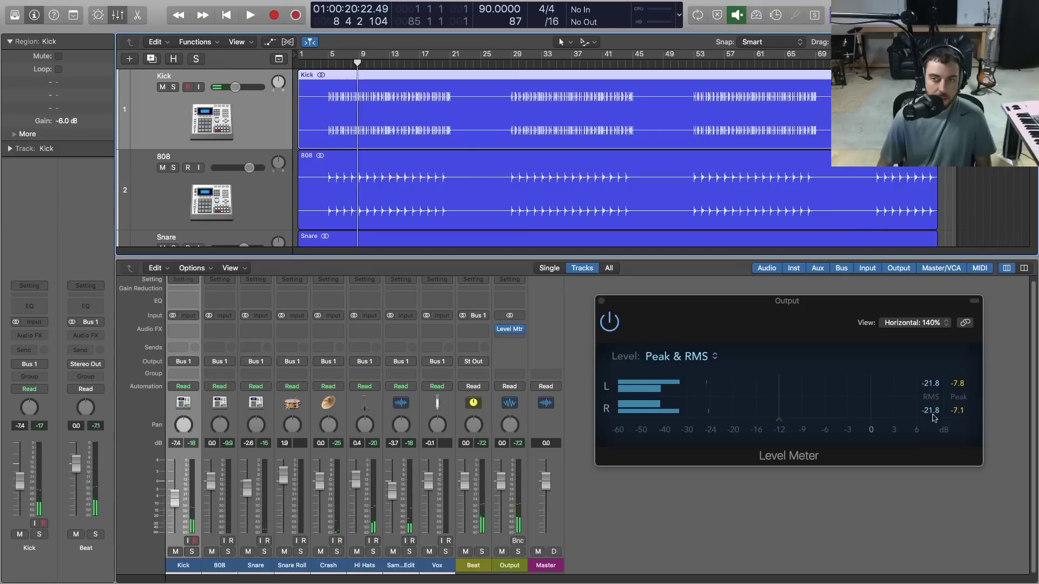
Step: Move the Level Meter's reference marker to about -9 dB and close the plug-in window
click(786, 420)
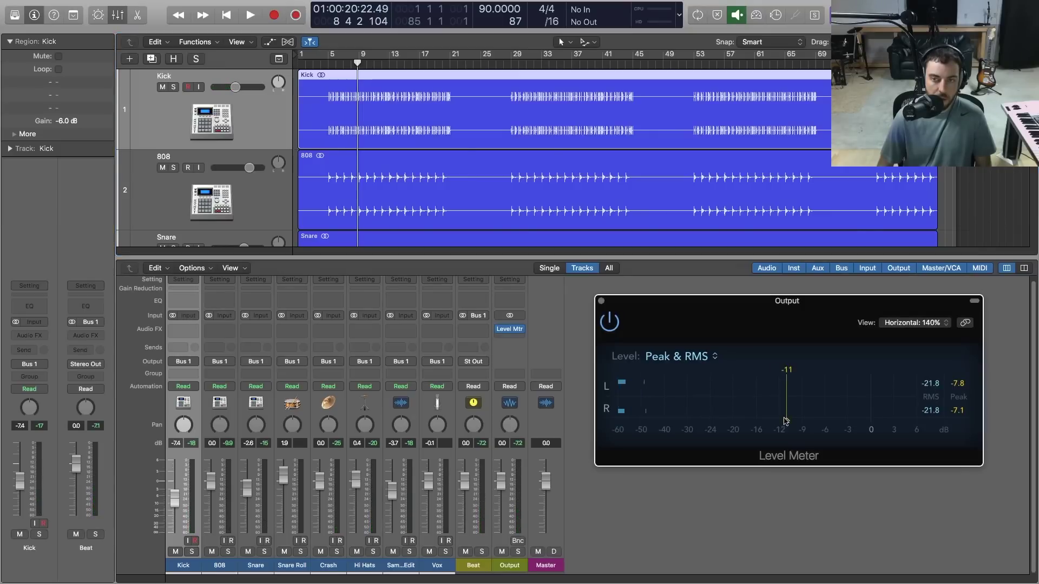
drag(796, 420, 790, 421)
drag(800, 422, 803, 422)
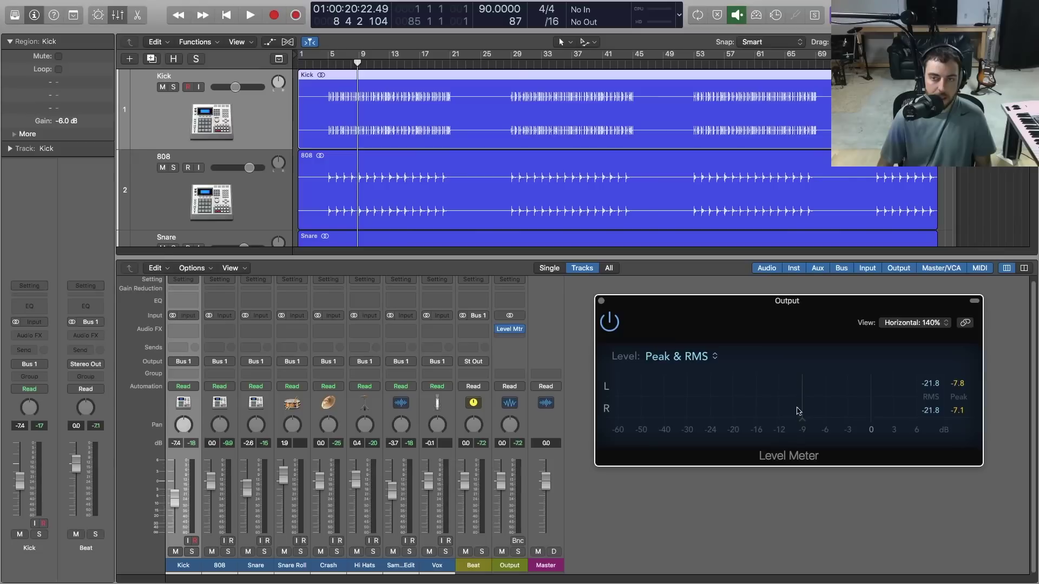
click(602, 302)
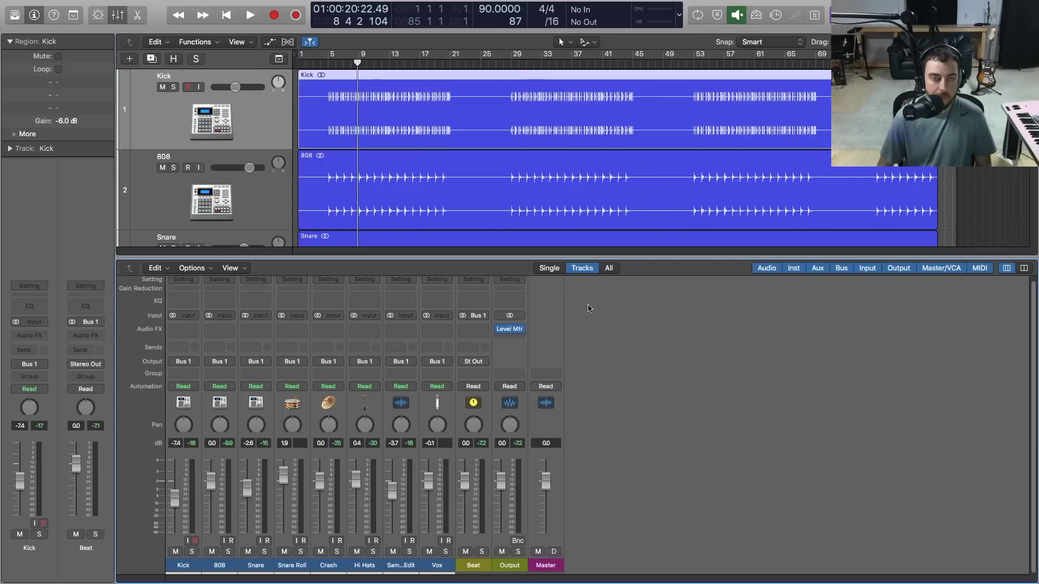
Step: Select all channels from Kick to Vox and pull their faders all the way down together
key(space)
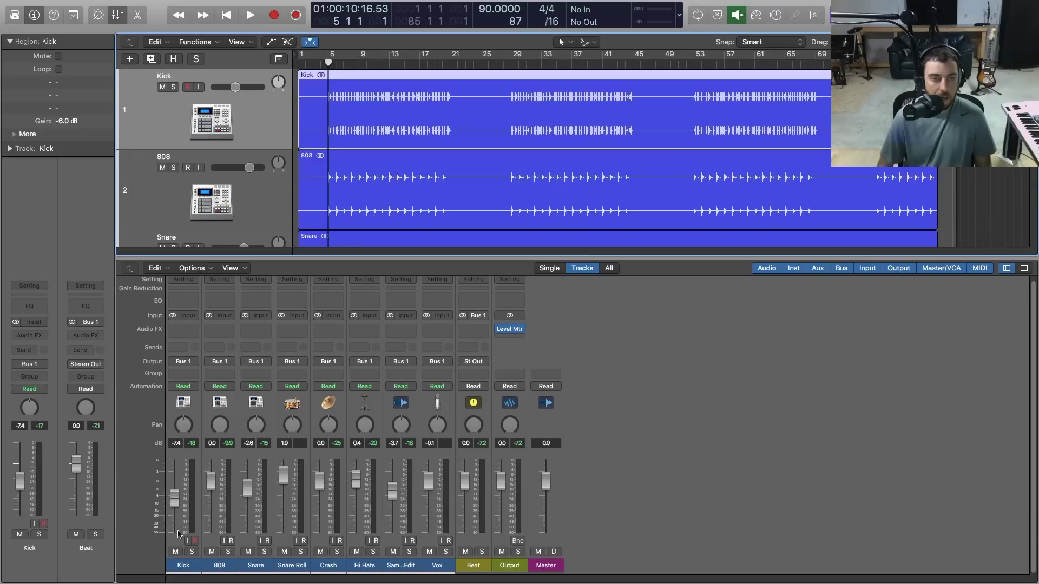
drag(183, 567, 425, 573)
drag(429, 492, 429, 541)
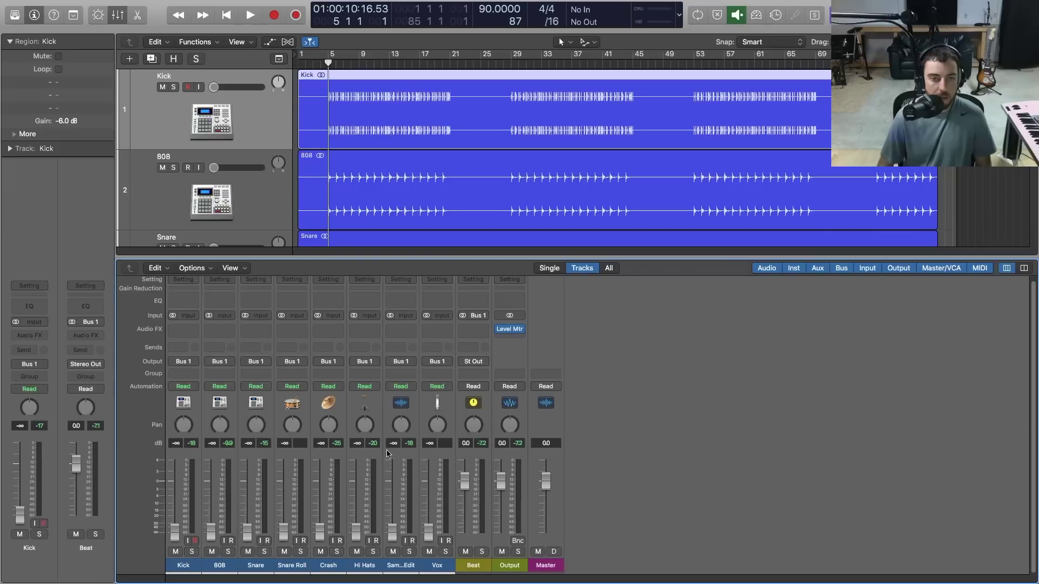
Step: Play the song from bar 5 and raise only the Kick fader to about 1.3 dB
drag(323, 63, 328, 63)
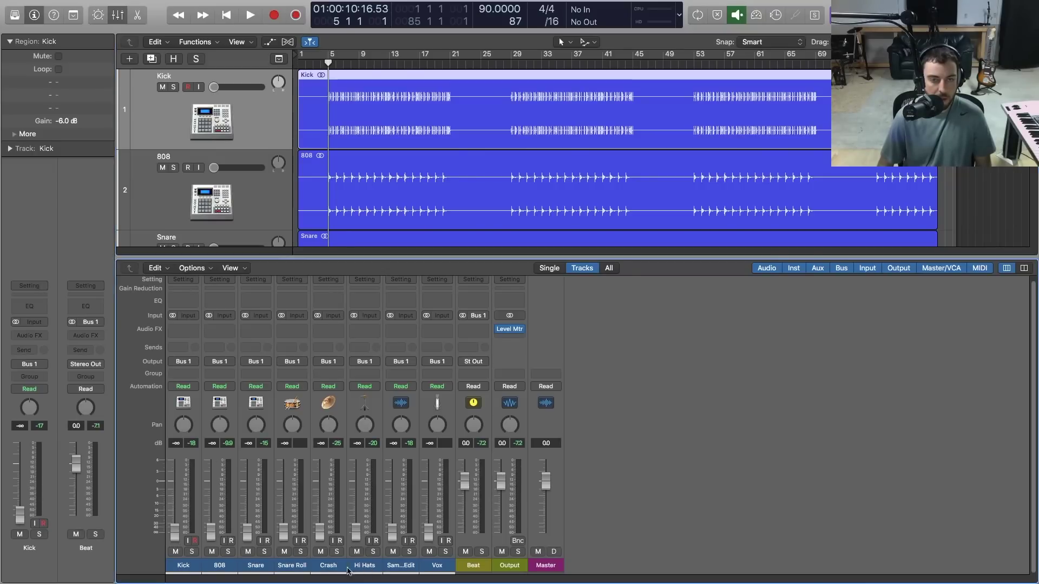
click(366, 569)
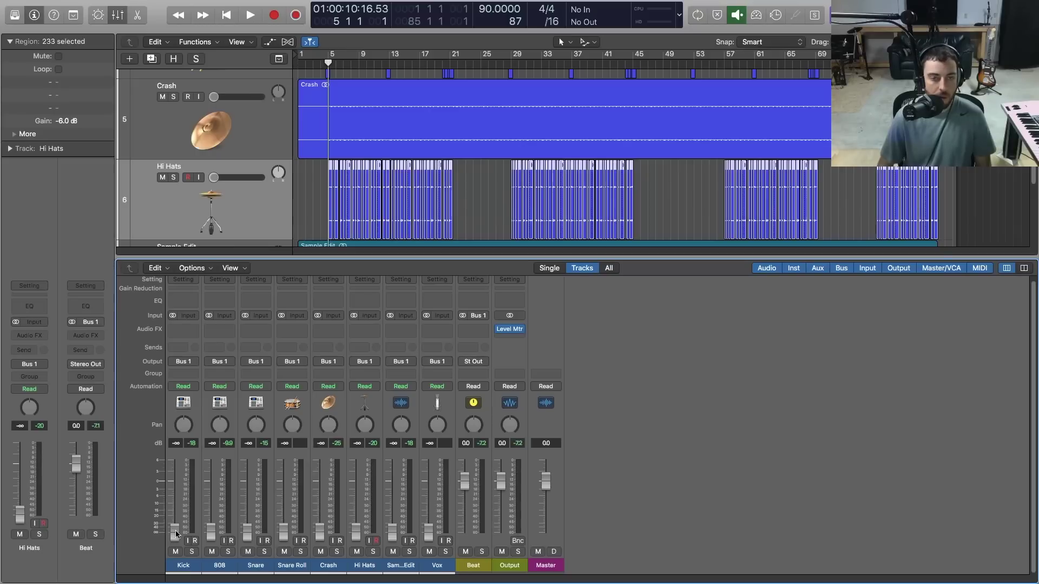
key(space)
drag(176, 538, 176, 513)
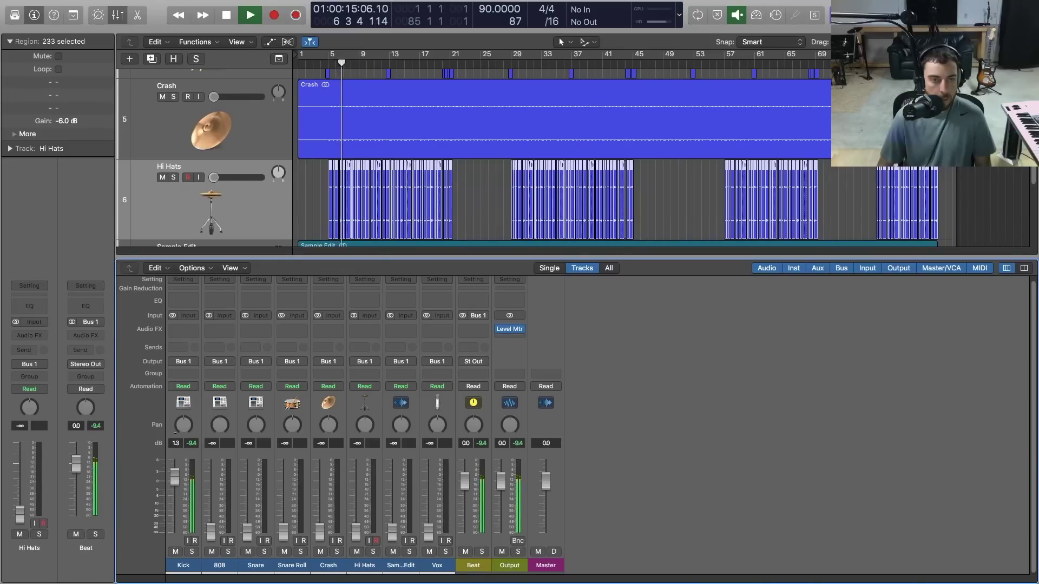
Step: Stop playback, select all regions in the project and set their gain to 0 dB
key(x)
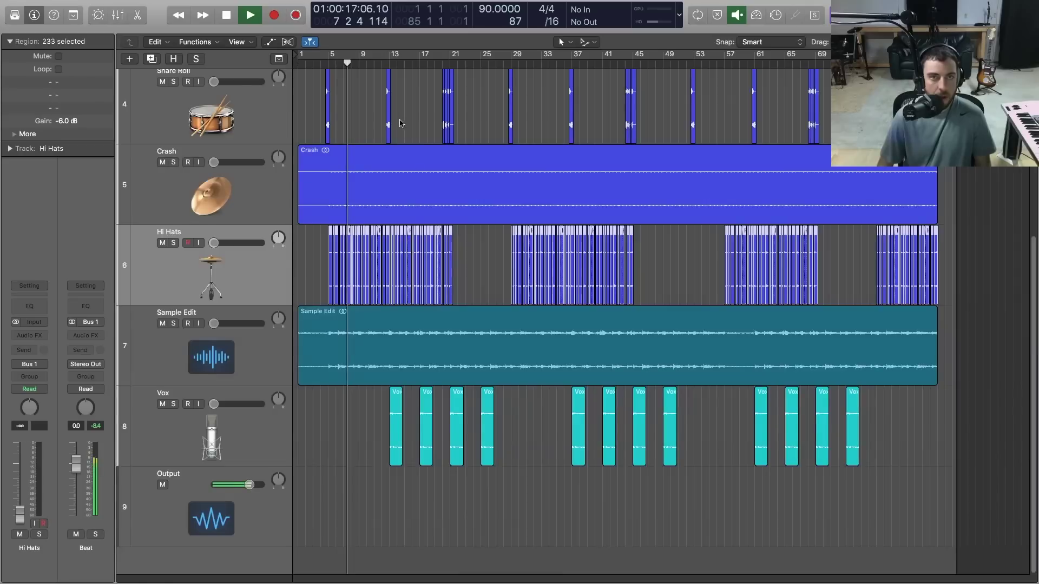
key(space)
scroll(365, 227, up, 5)
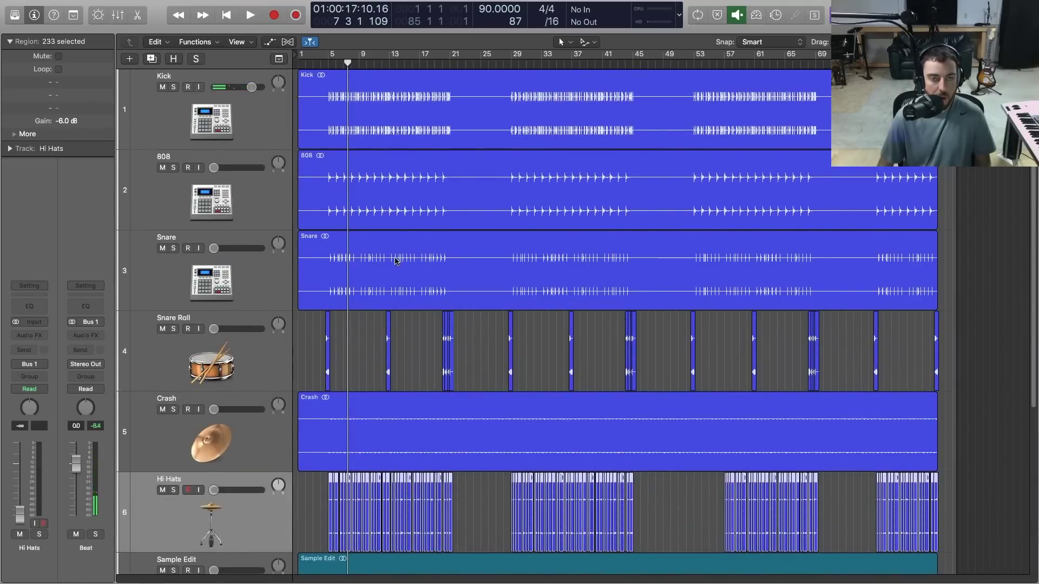
click(362, 338)
key(super+a)
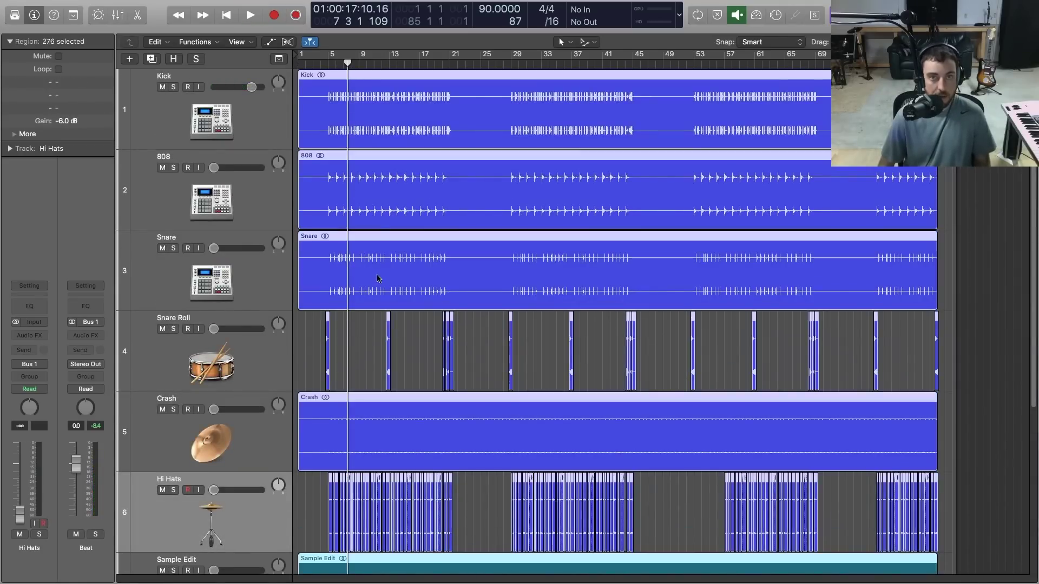
scroll(362, 303, down, 5)
scroll(362, 260, up, 5)
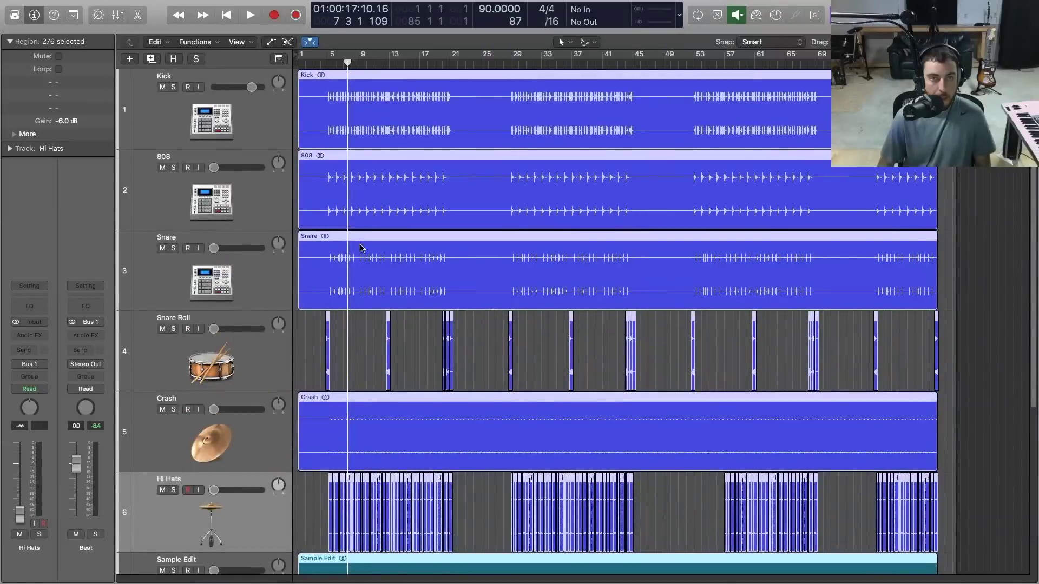
double_click(68, 121)
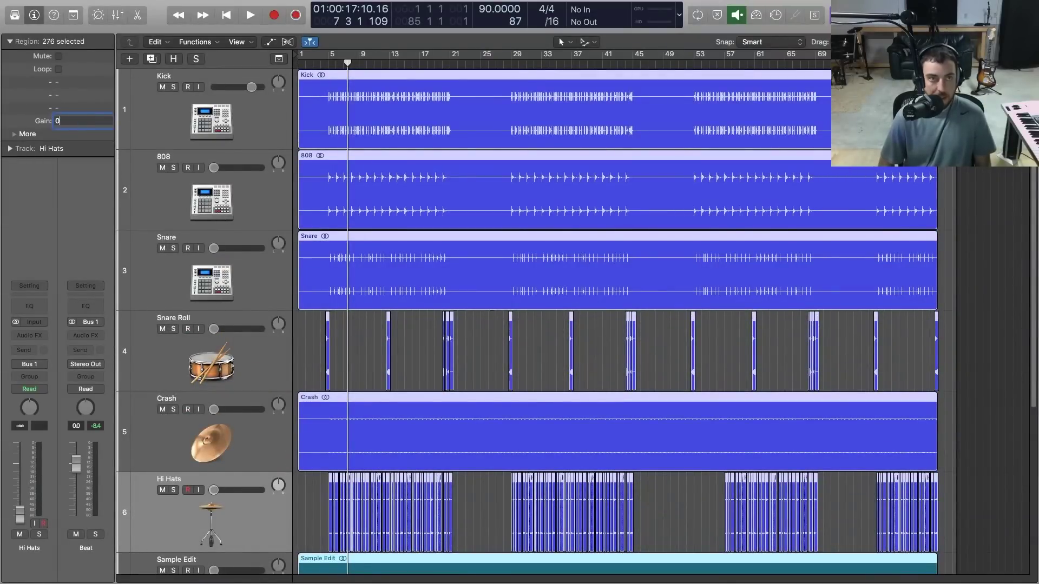
key(Return)
Step: Play the song from bar 5 in short passes and raise the Kick fader to about 2.7 dB
key(x)
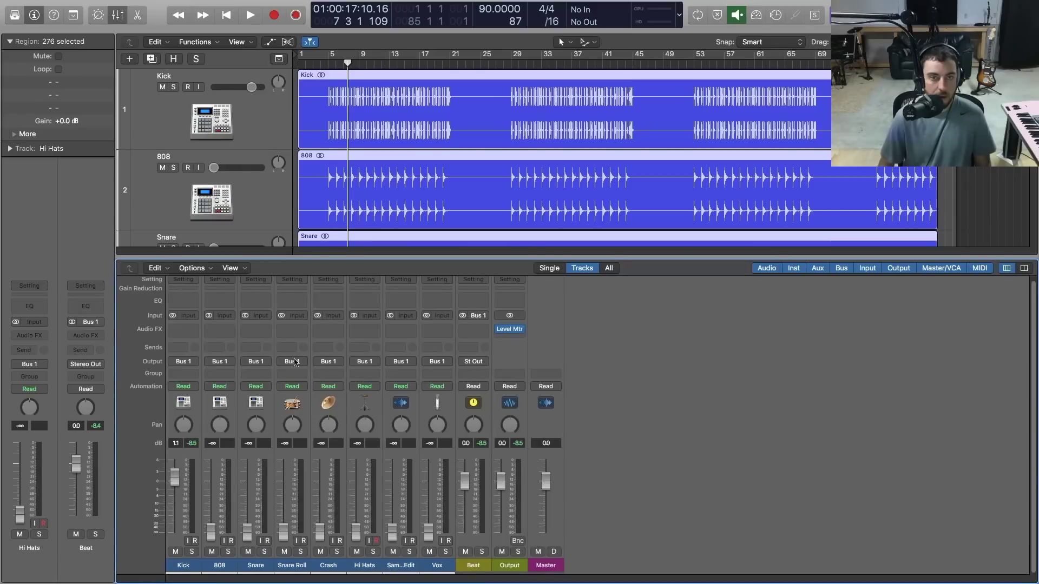
key(space)
key(space)
drag(174, 487, 175, 479)
key(space)
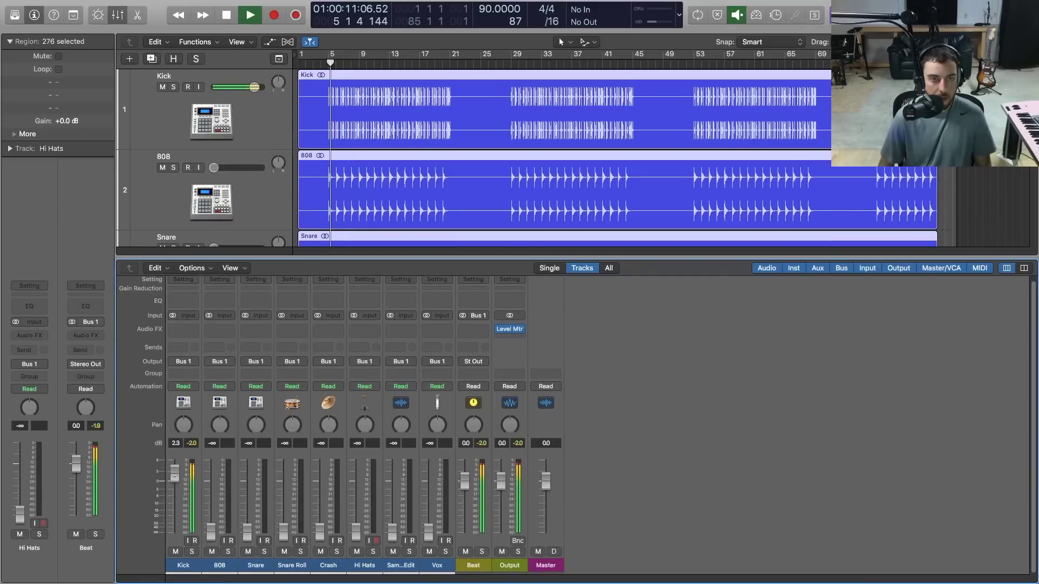
key(space)
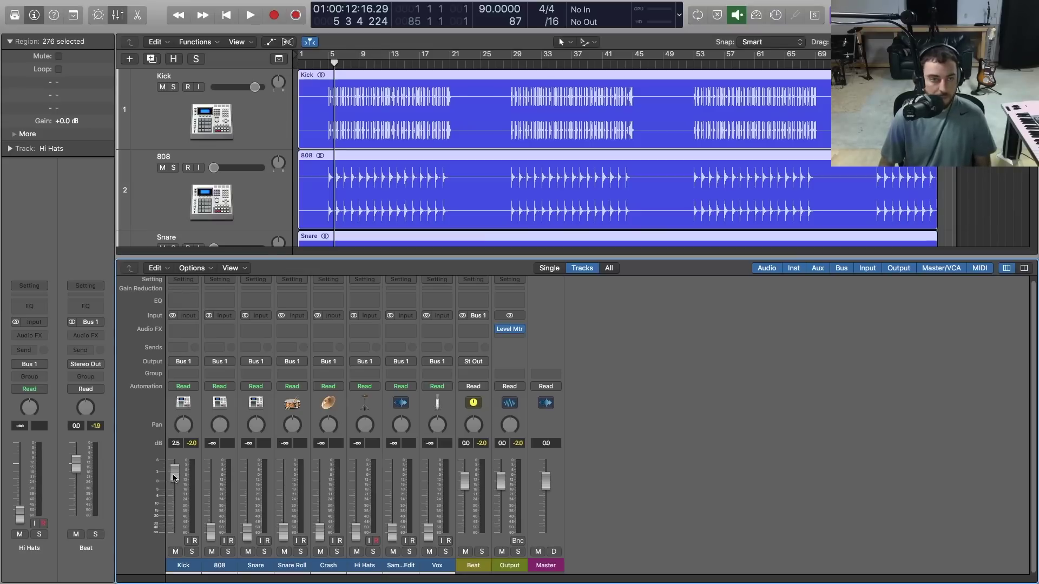
drag(175, 477, 174, 476)
Step: Play the Kick with the Output channel's Level Meter open, read its RMS and peak levels, and stop playback
key(space)
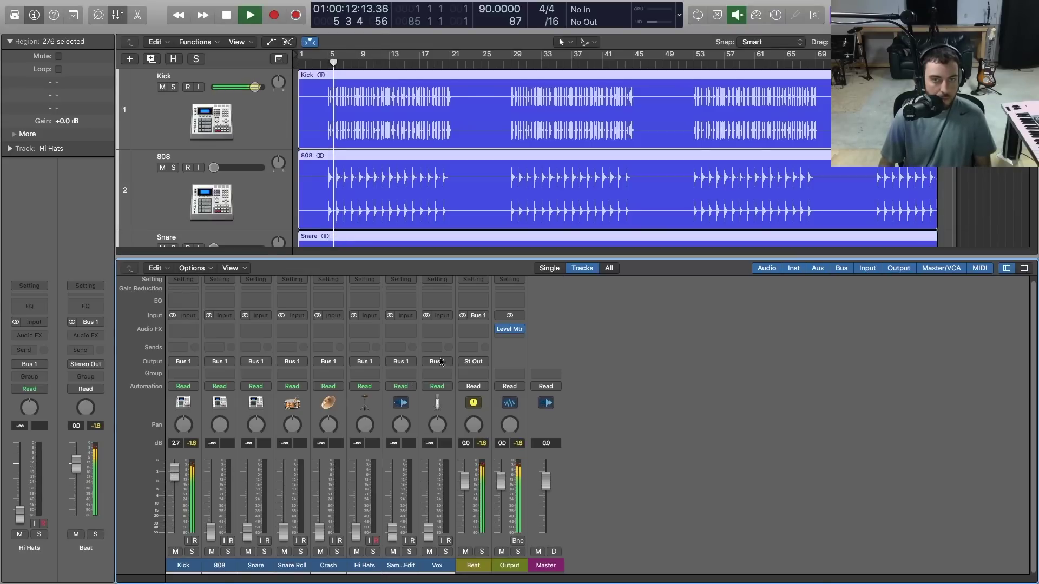
click(509, 329)
drag(714, 307, 700, 305)
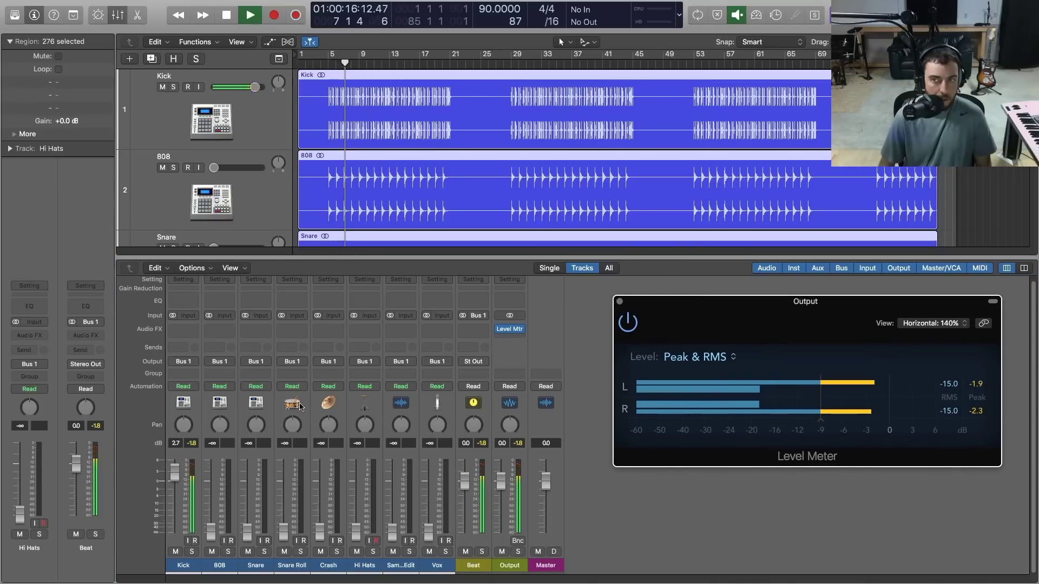
key(space)
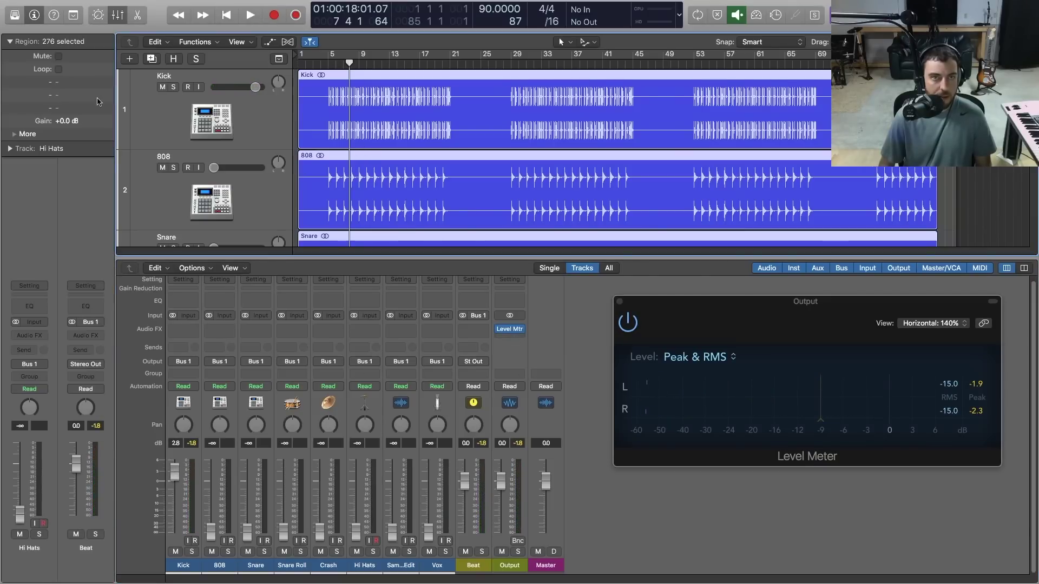
Step: Set the gain of all selected regions to +3 dB
key(x)
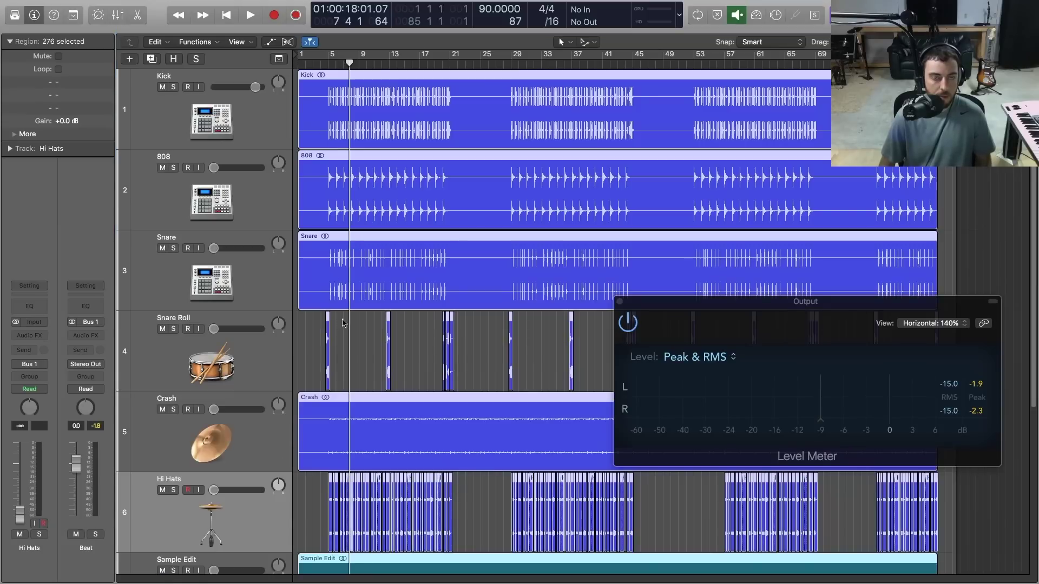
text(3)
key(Return)
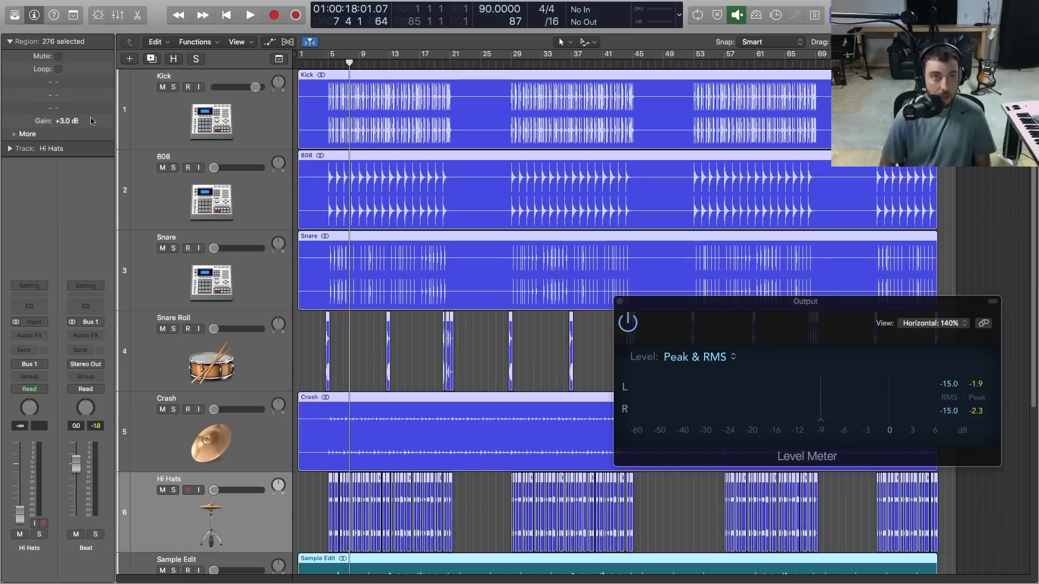
Step: Play the song from bar 5, set the Kick fader to about 2.4 dB, stop playback and clear the peak readings
click(325, 64)
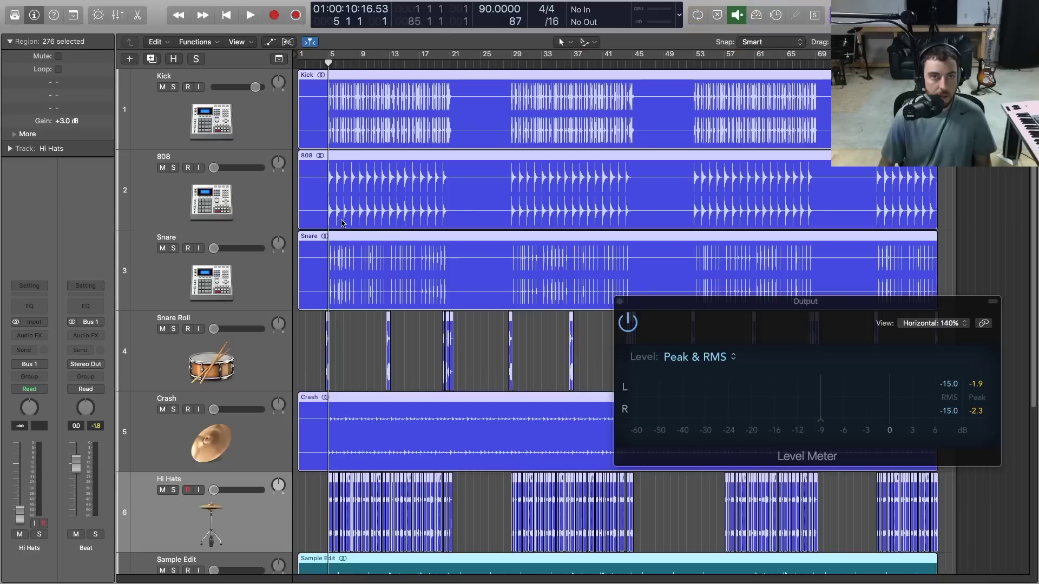
key(x)
key(space)
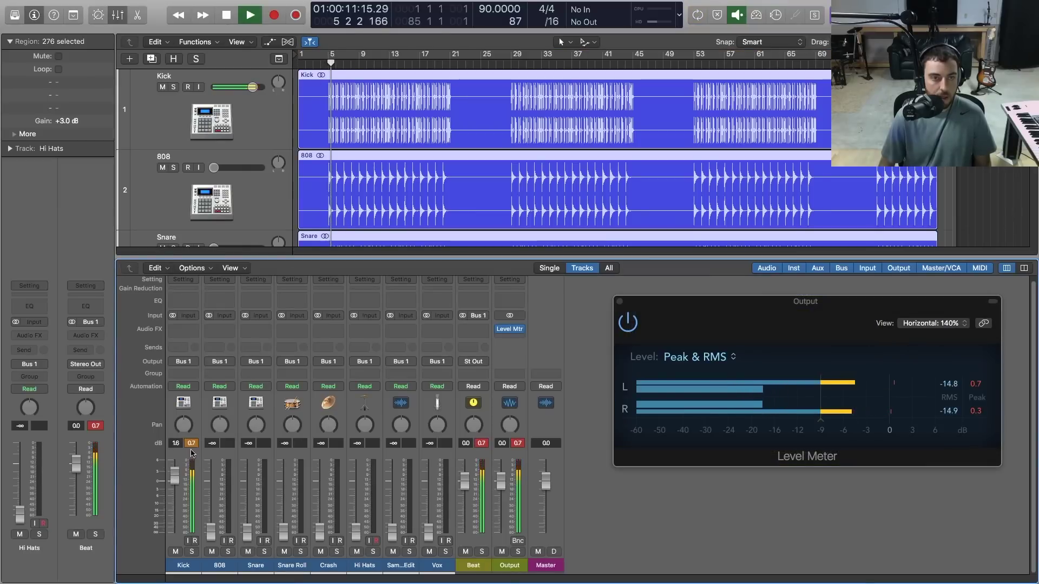
drag(172, 477, 174, 479)
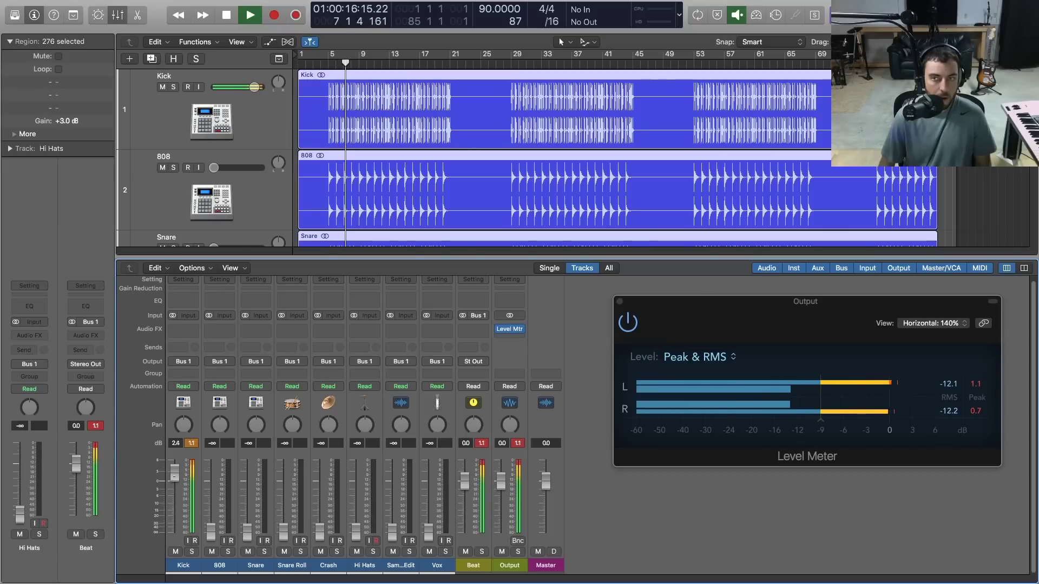
key(space)
click(186, 444)
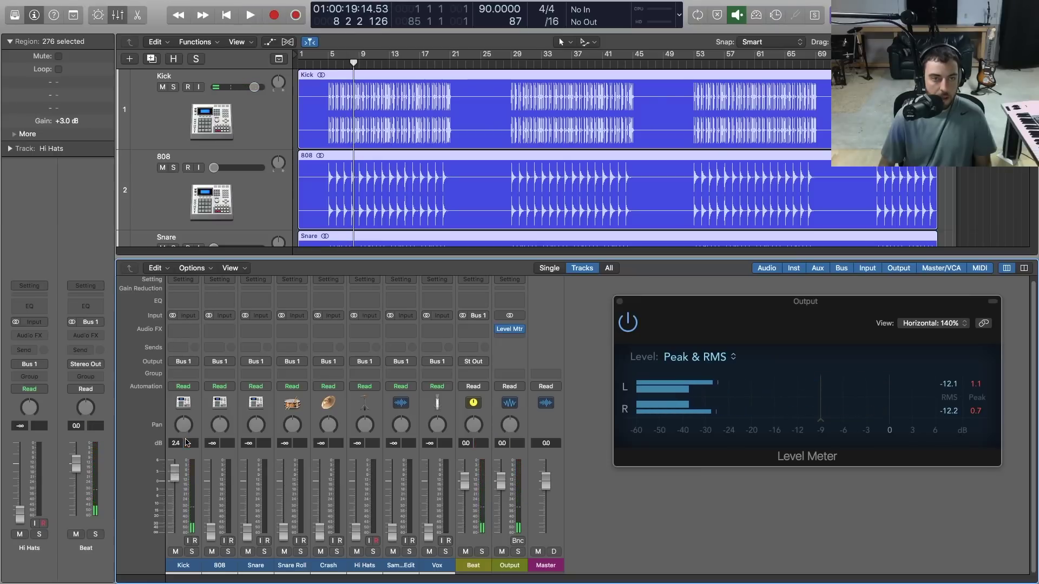
Step: Browse the plug-in choices for the Kick channel, look over the categories in the Plug-In Manager, and close it
click(196, 331)
mouse_move(194, 360)
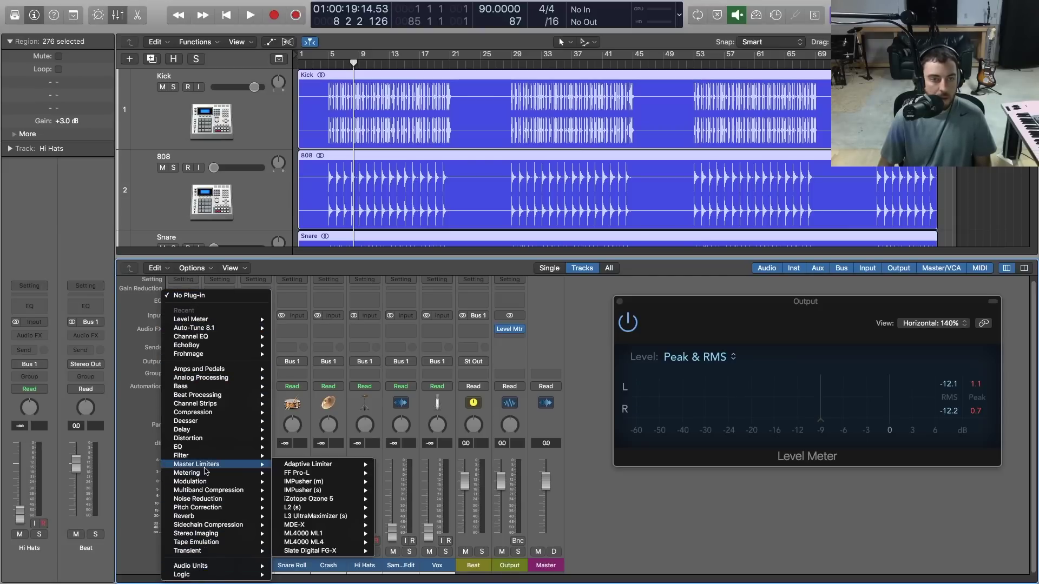
mouse_move(199, 552)
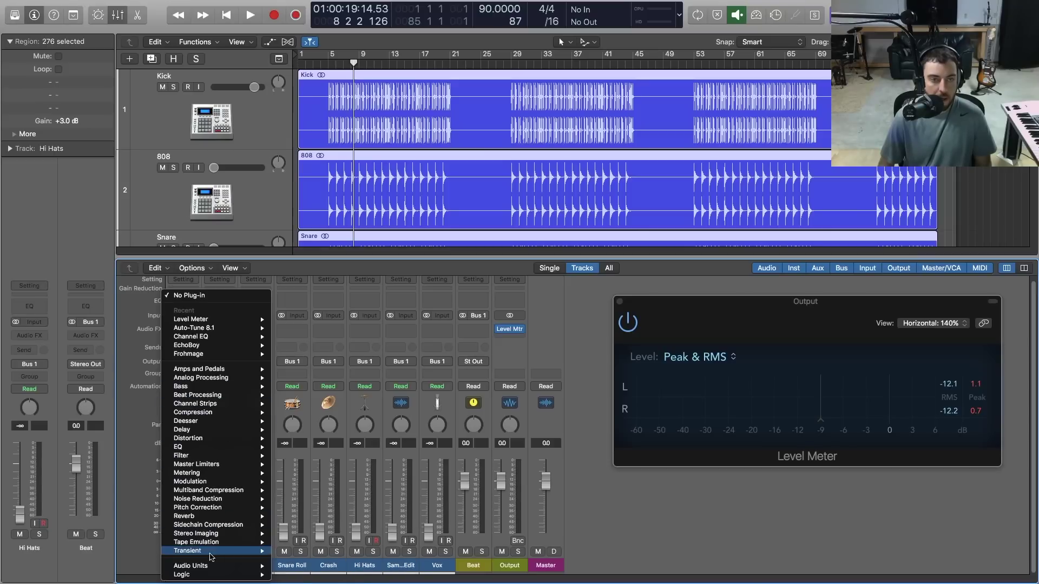
click(70, 4)
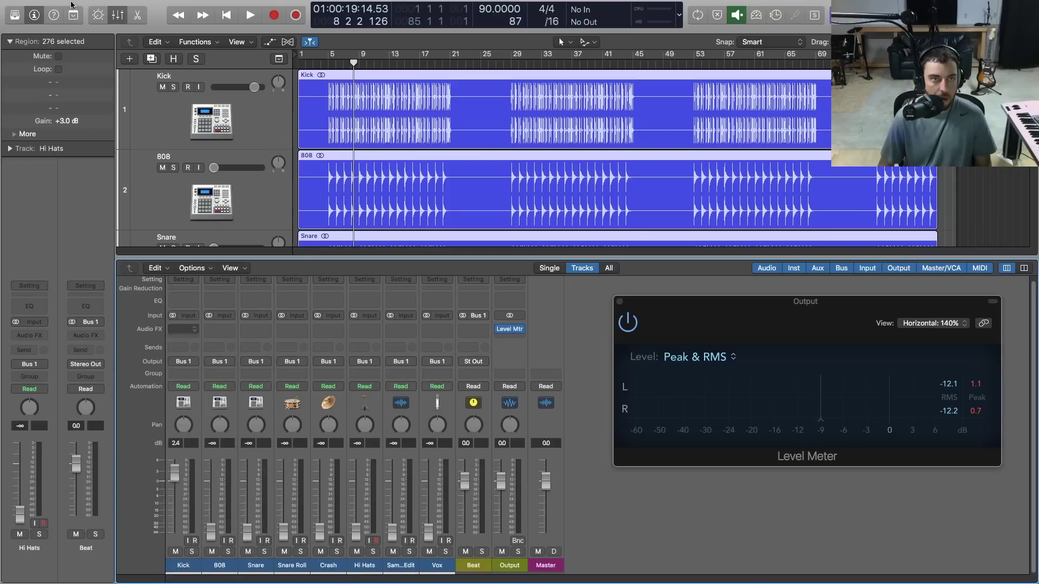
click(61, 5)
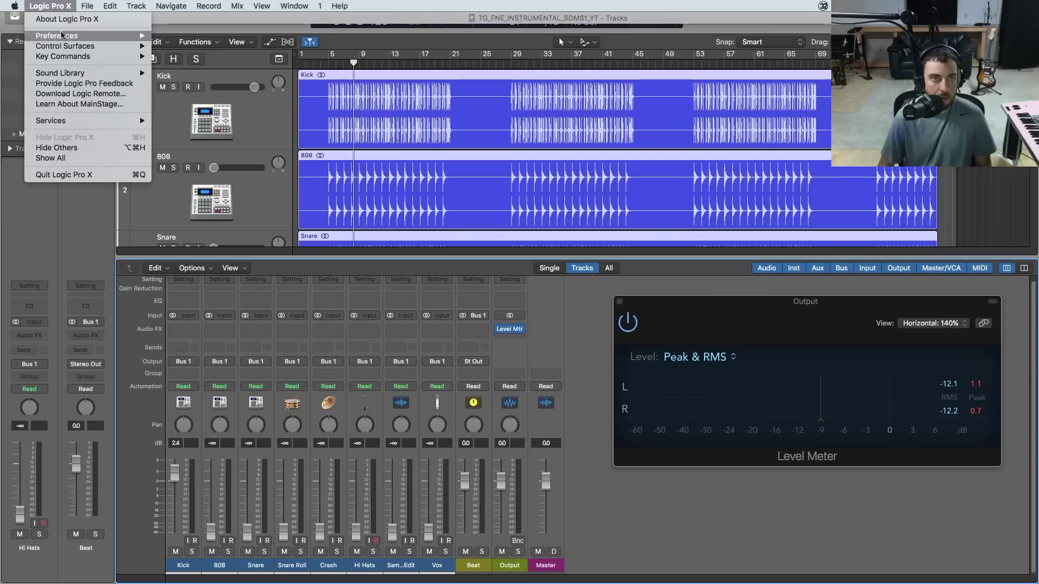
mouse_move(61, 35)
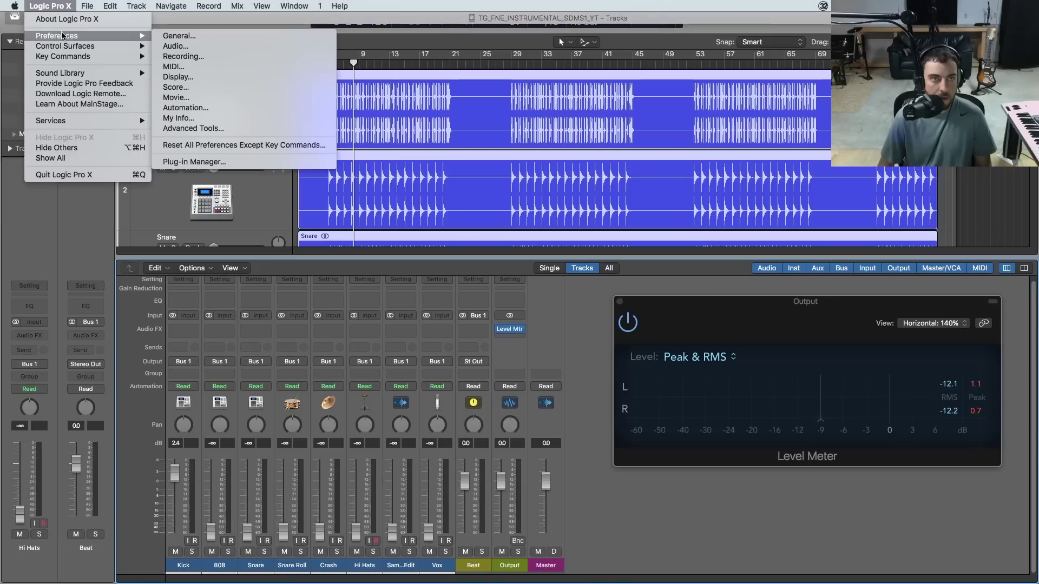
click(195, 162)
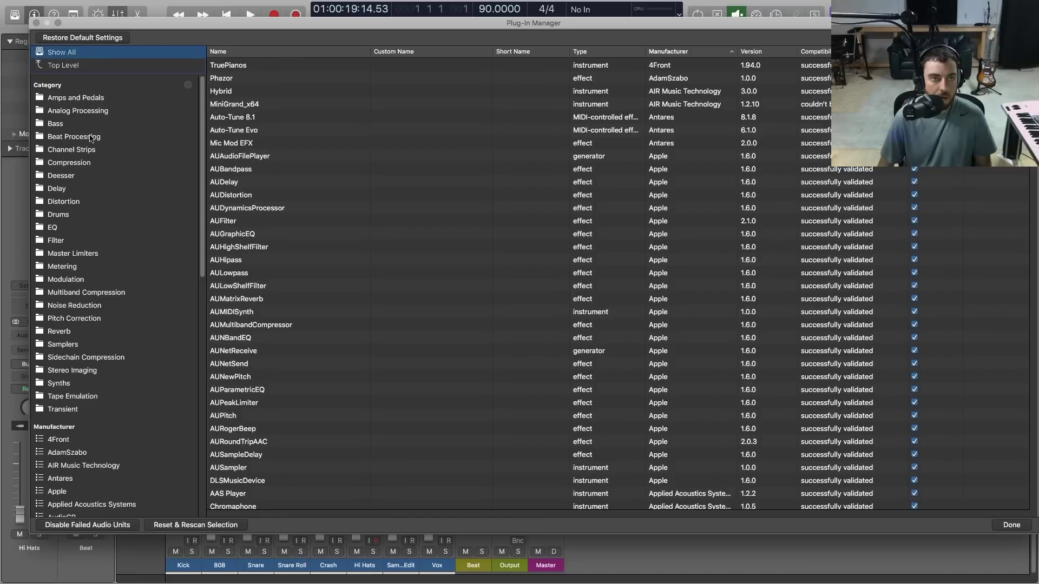
click(36, 23)
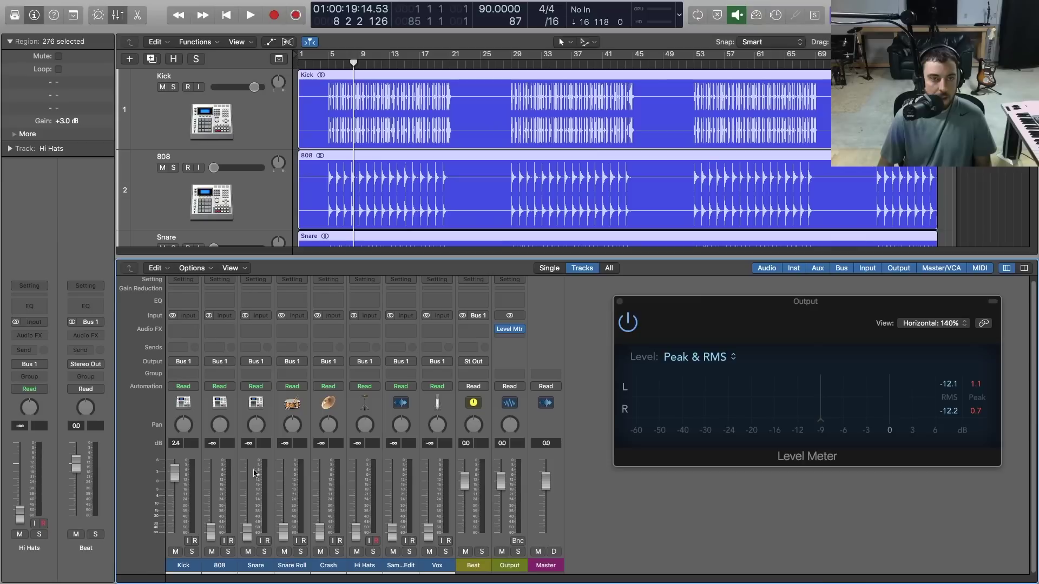
Step: Insert the stereo Smack Attack (s) transient shaper on the Kick channel and place its window clear of the Kick channel strip
click(193, 331)
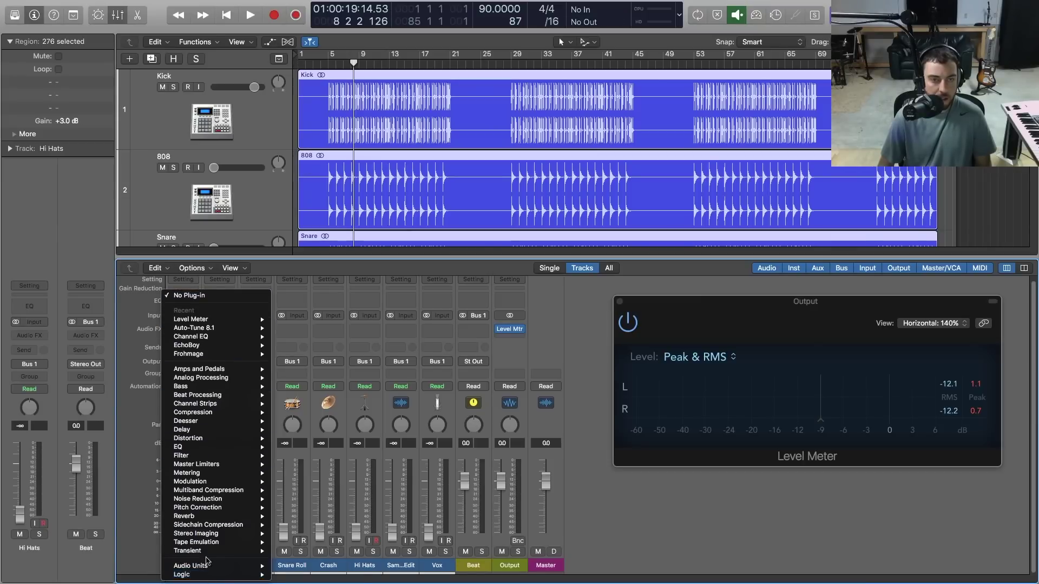
mouse_move(215, 550)
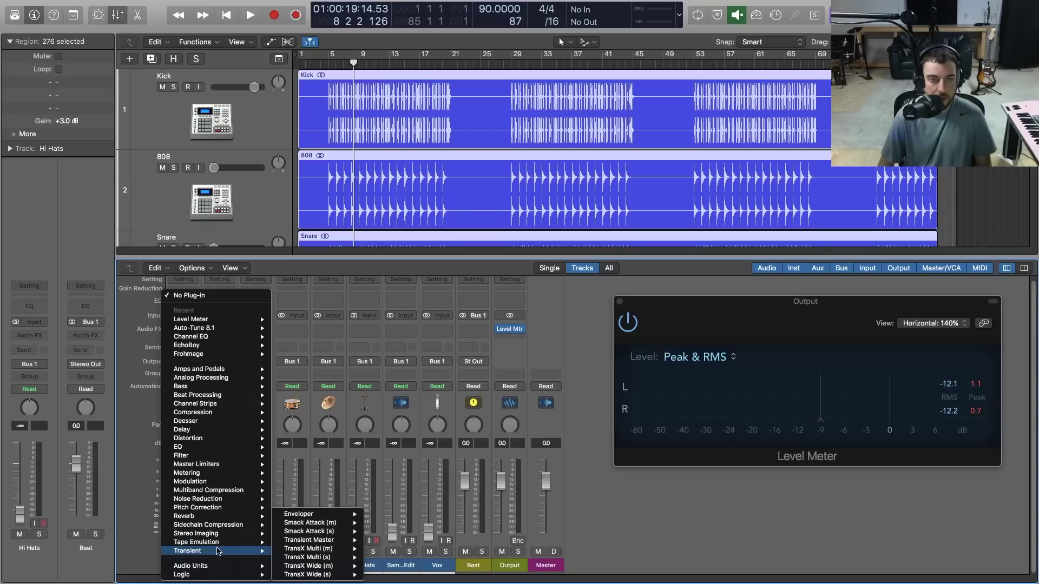
mouse_move(319, 540)
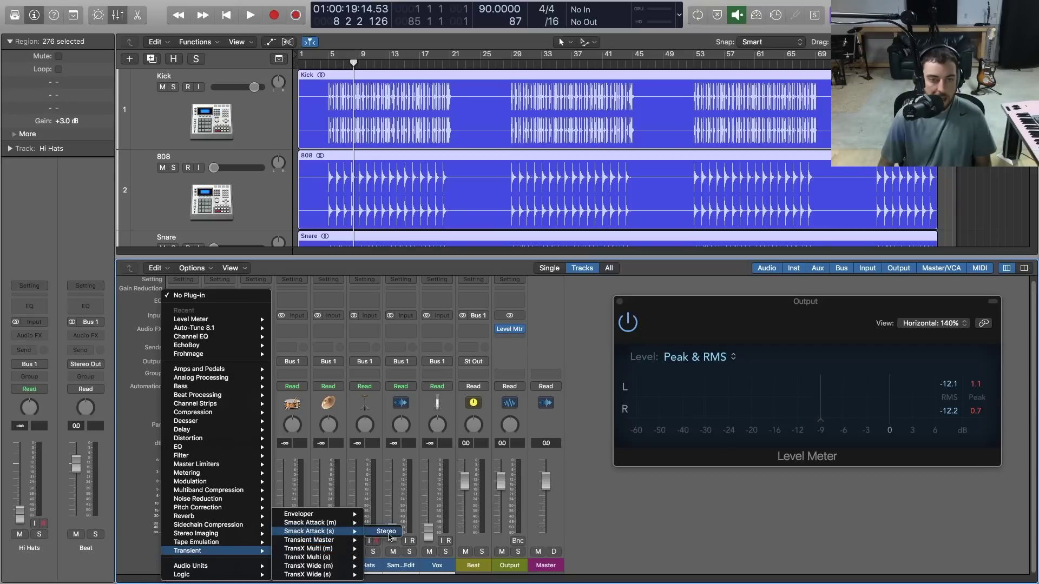
click(381, 533)
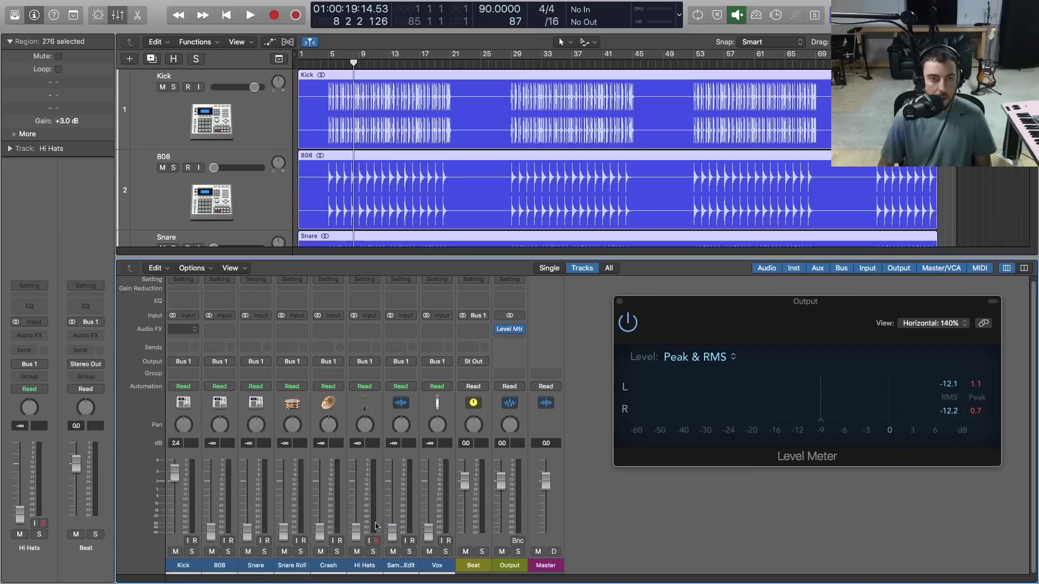
drag(138, 35, 374, 132)
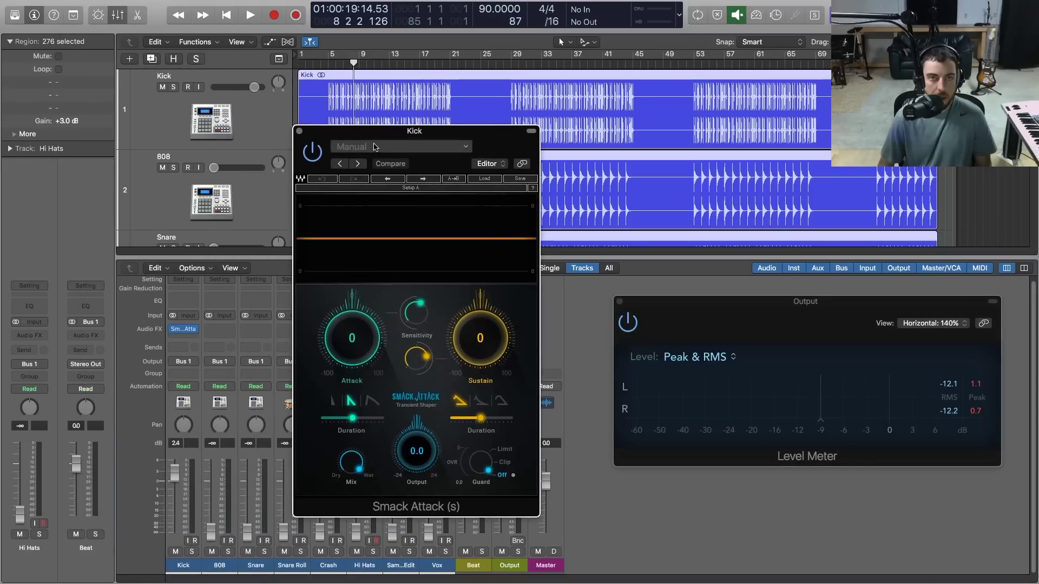
click(387, 149)
click(430, 135)
drag(429, 135, 471, 135)
Step: Play the Kick and raise Smack Attack's Attack to 15, stop playback and close the plug-in window
key(space)
drag(409, 332, 409, 317)
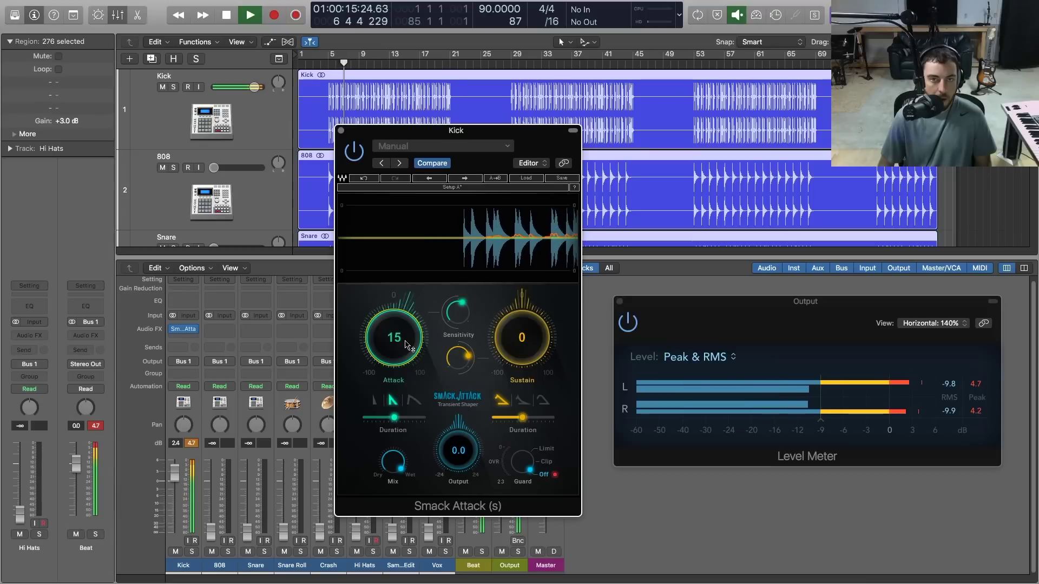
key(space)
click(340, 131)
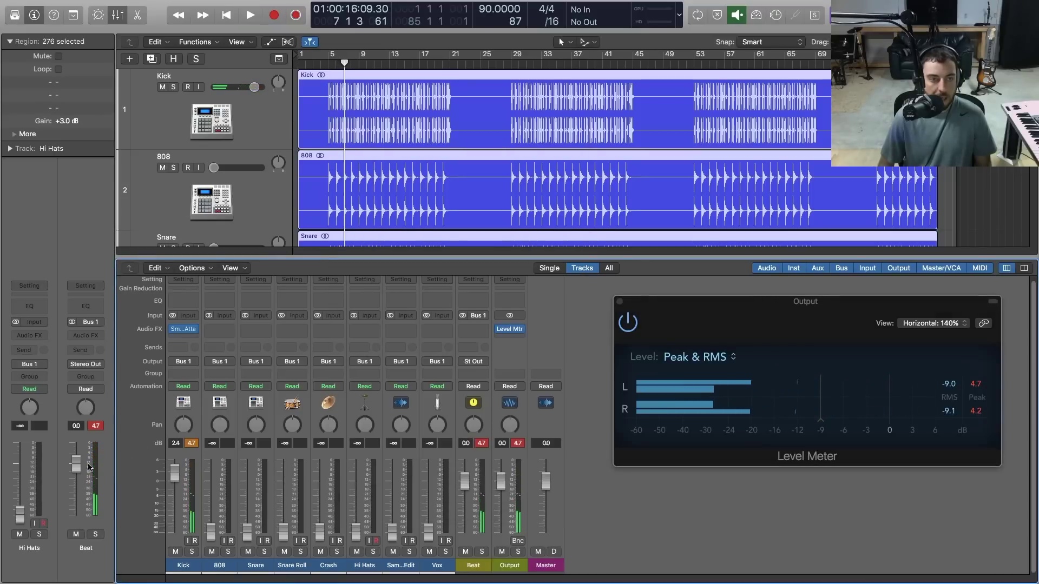
Step: Clear the channel peak readings and insert the FF Pro-L master limiter below Level Meter on the Output channel
click(481, 443)
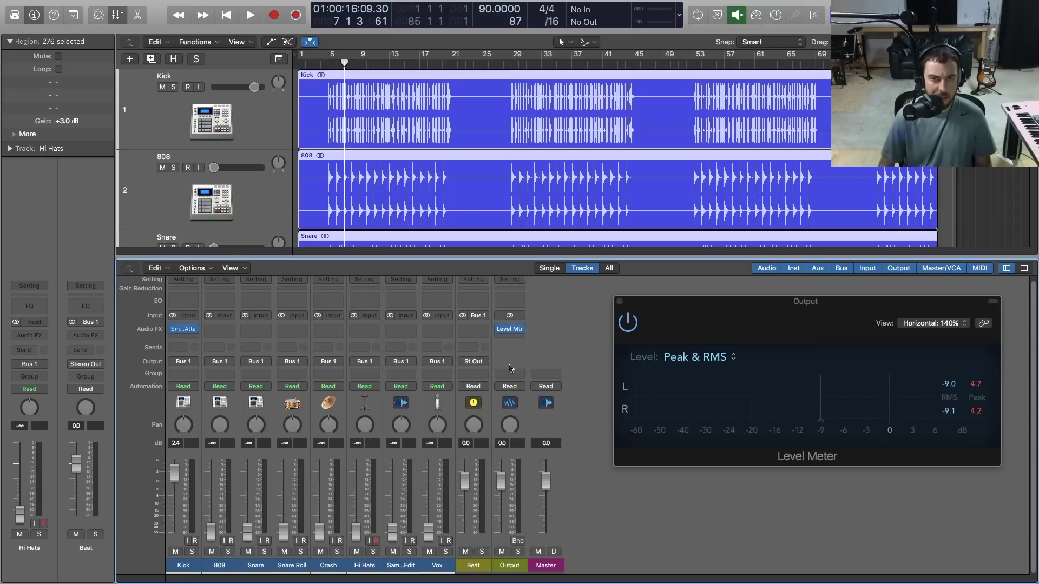
click(515, 335)
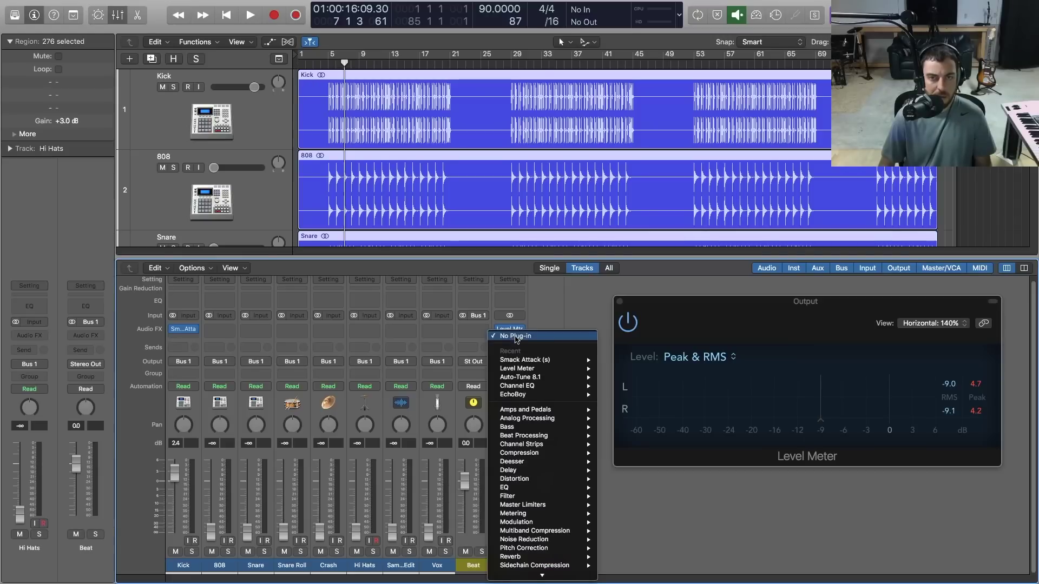
scroll(524, 487, down, 2)
mouse_move(533, 567)
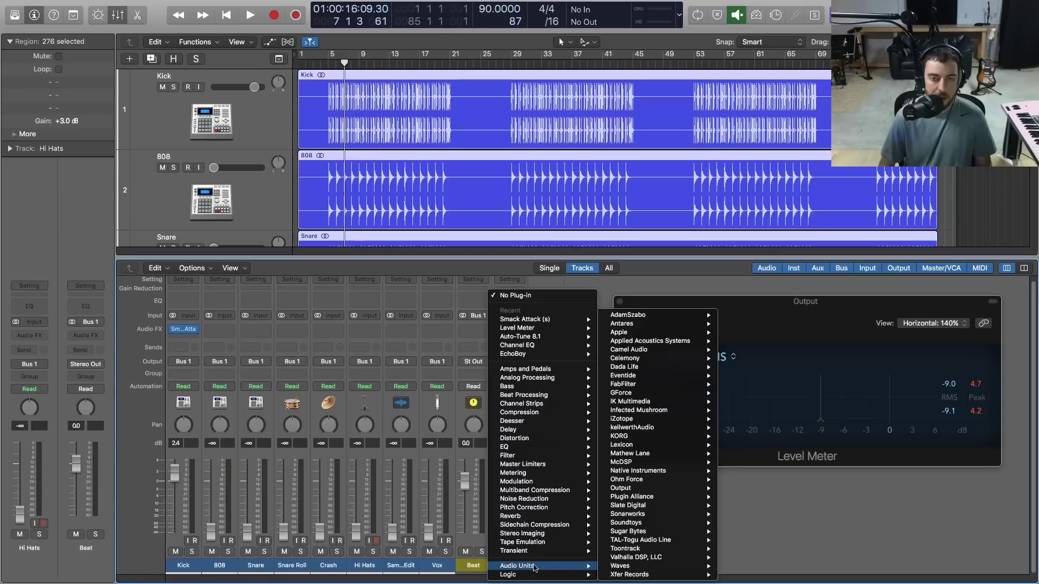
mouse_move(532, 468)
mouse_move(627, 464)
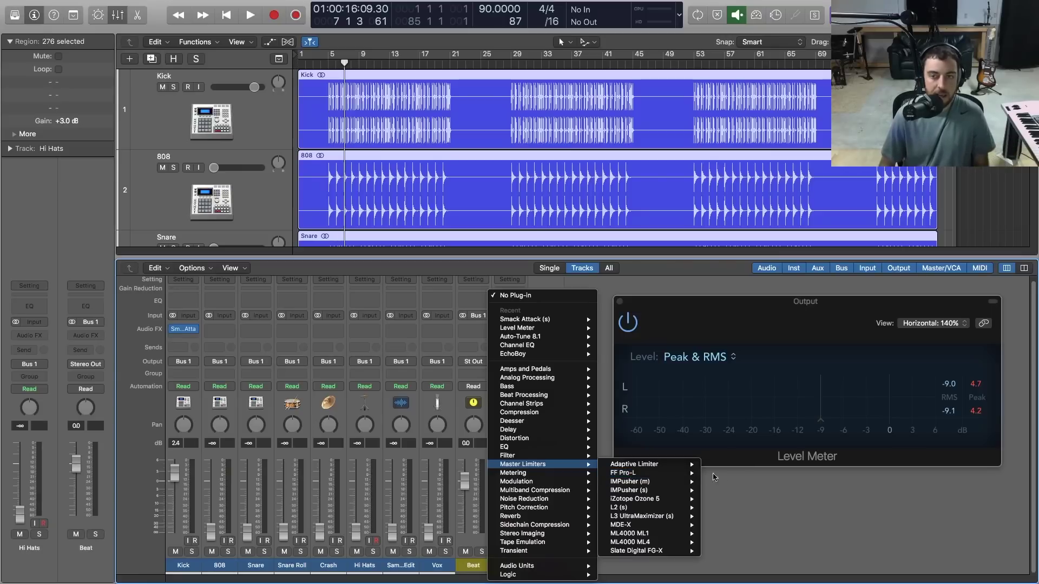
click(715, 474)
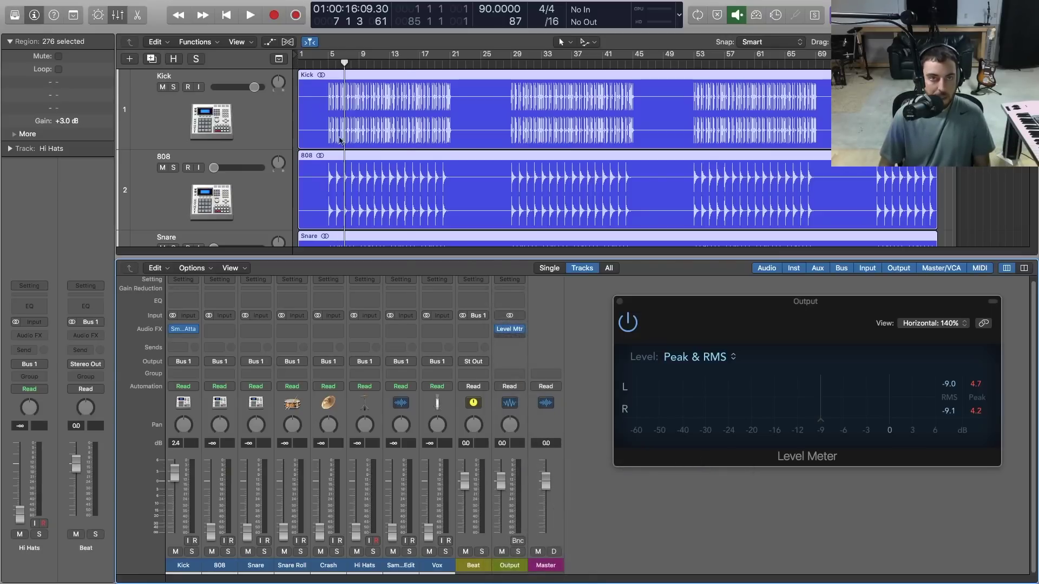
Step: Load the Master_SD preset in Pro-L, reveal the advanced controls and close the plug-in window
drag(263, 63, 457, 167)
click(512, 187)
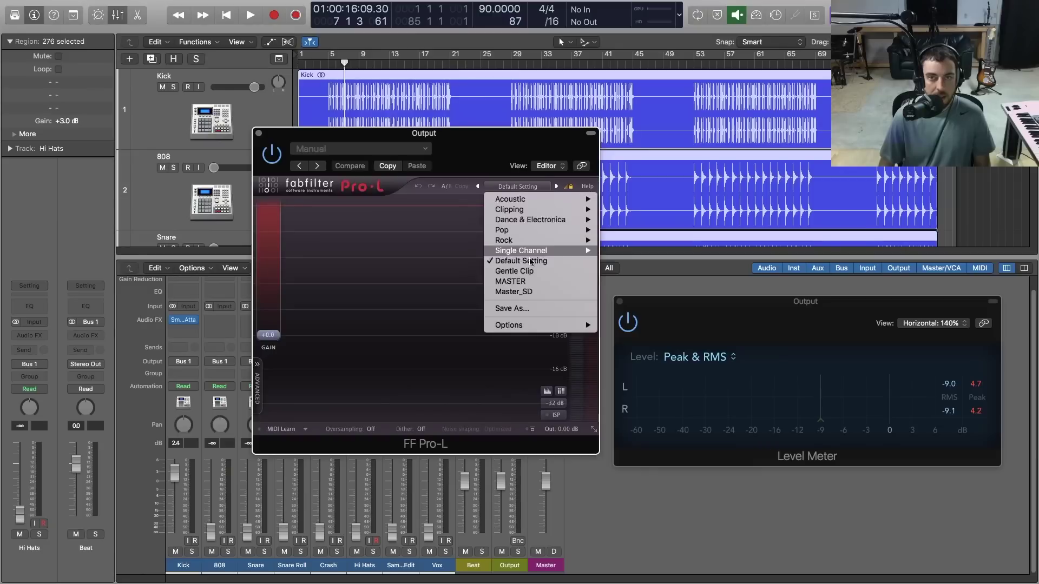
click(530, 293)
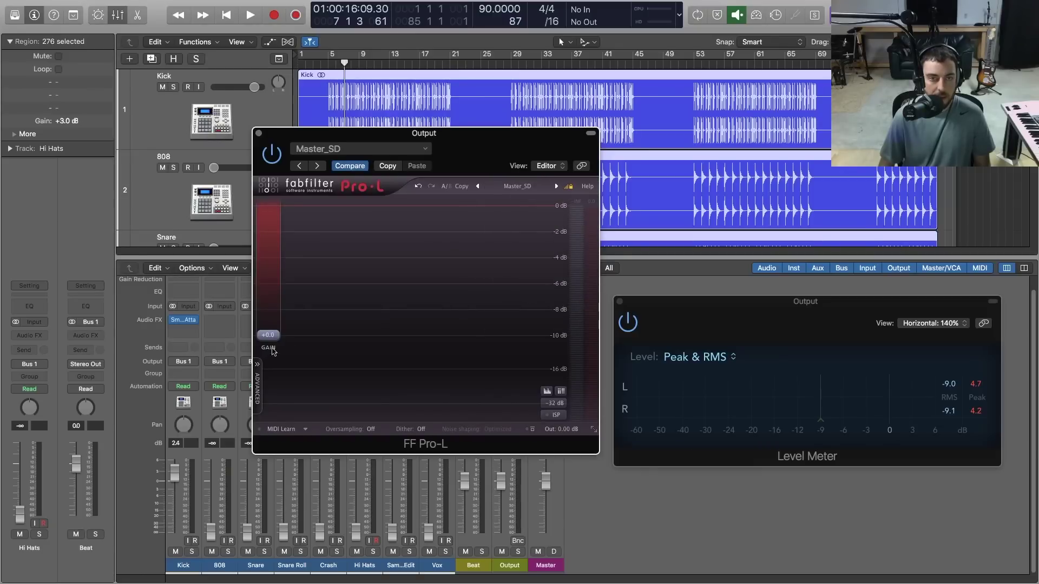
click(258, 385)
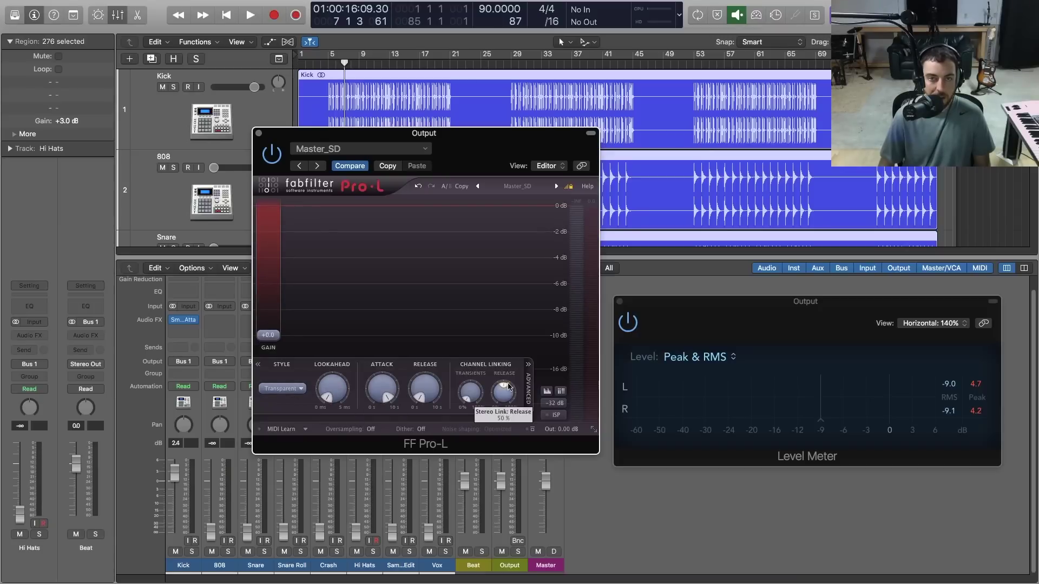
click(259, 133)
Step: Play the Kick from bar 5 to check its peaks through the limiter, stop playback and clear the peak readings
key(space)
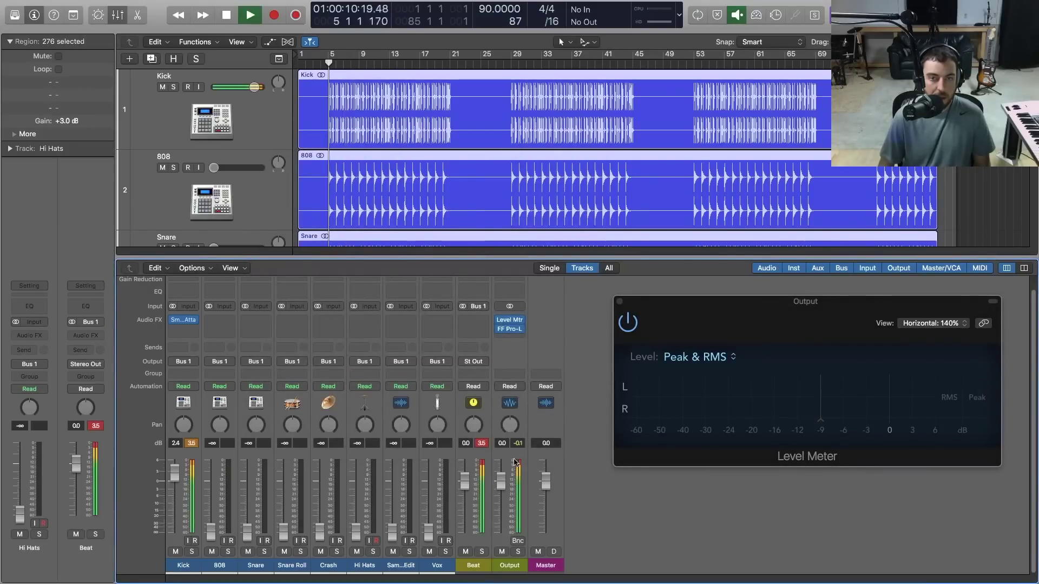
click(481, 444)
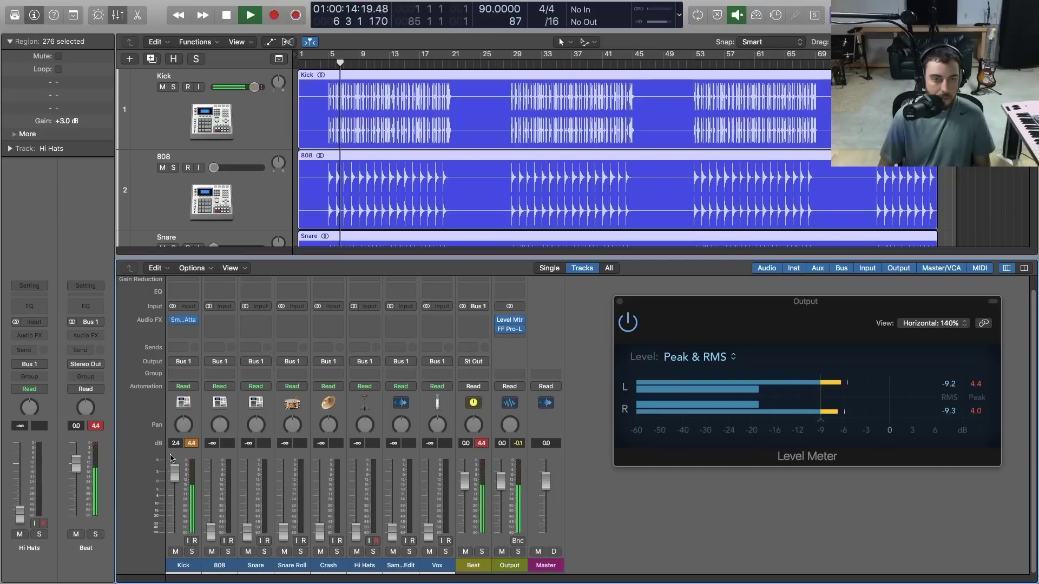
key(space)
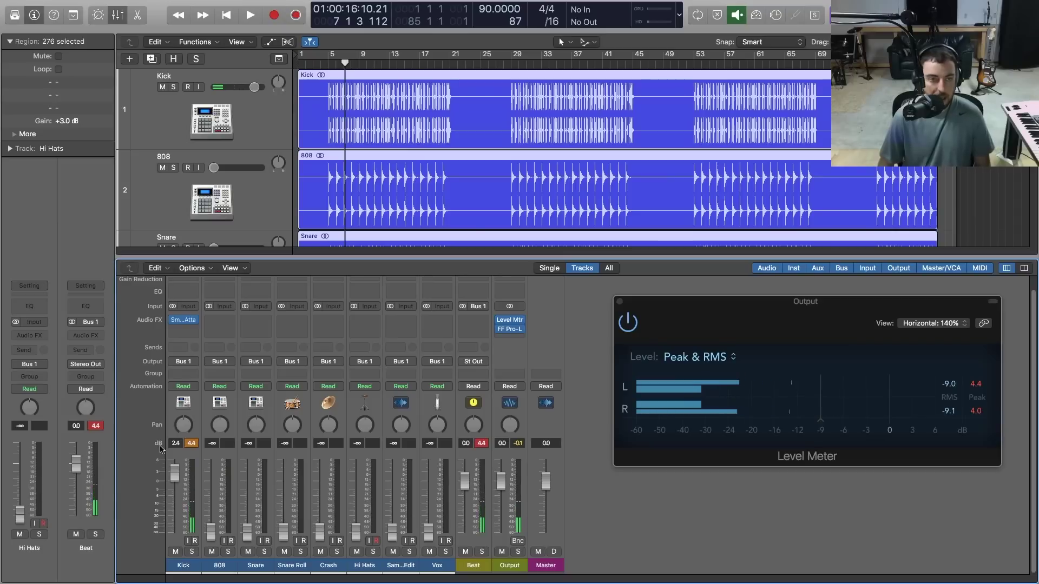
click(190, 444)
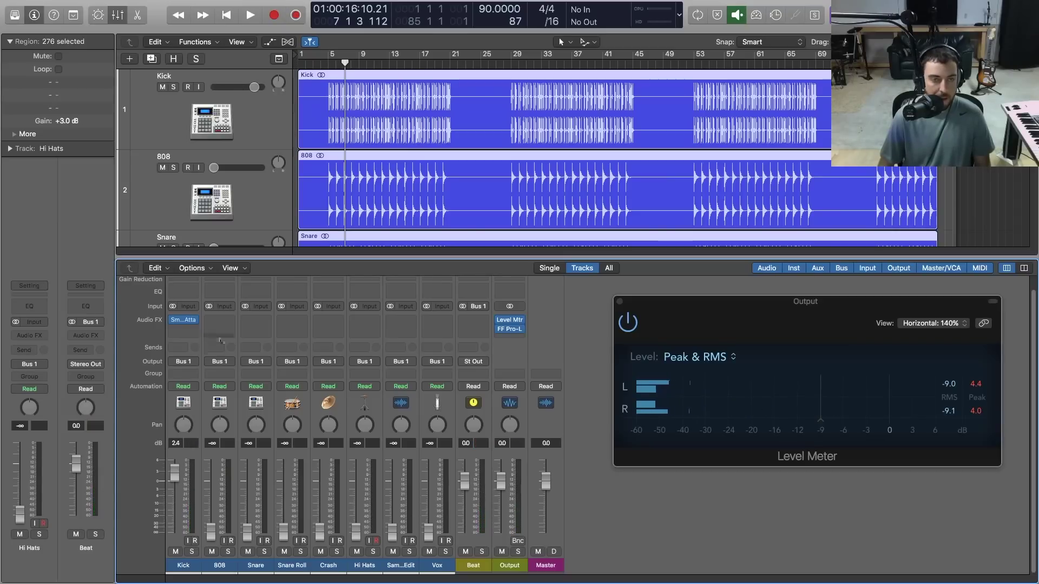
Step: Replay the Kick from bar 5, lower its fader to 1.5 dB, and reset the channel peaks and the Level Meter
key(space)
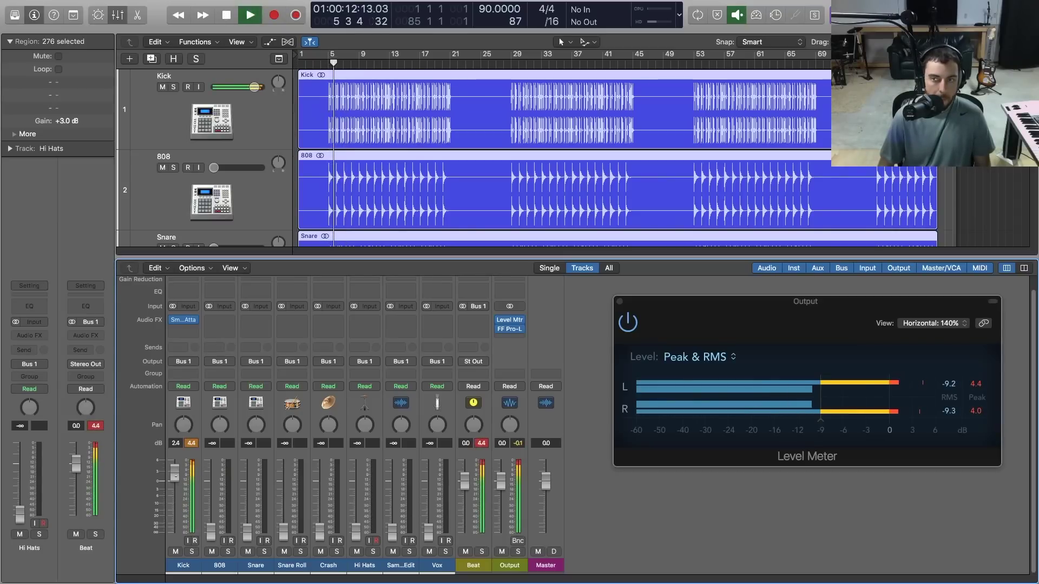
drag(175, 477, 176, 480)
click(190, 444)
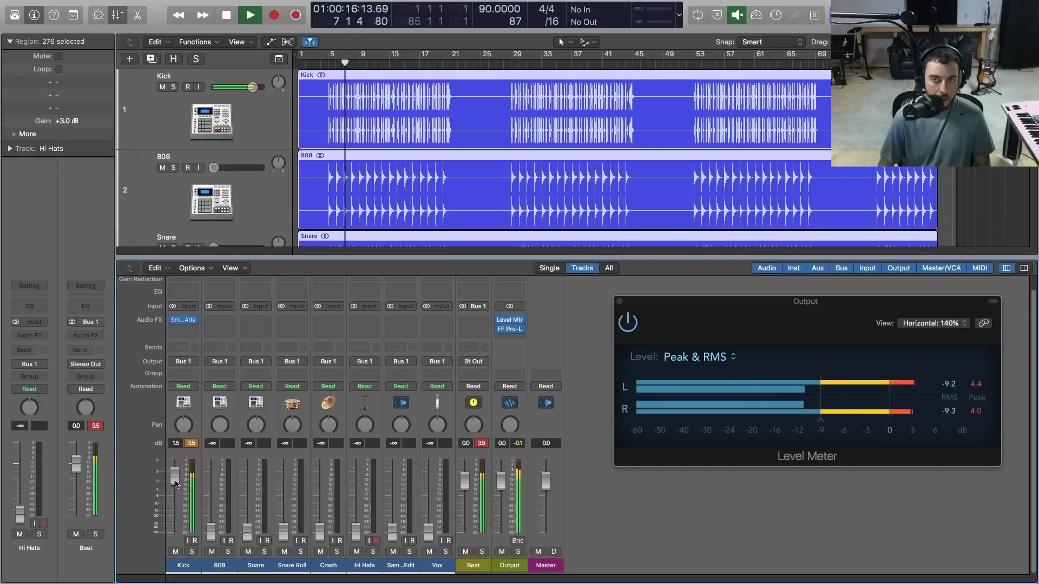
click(974, 386)
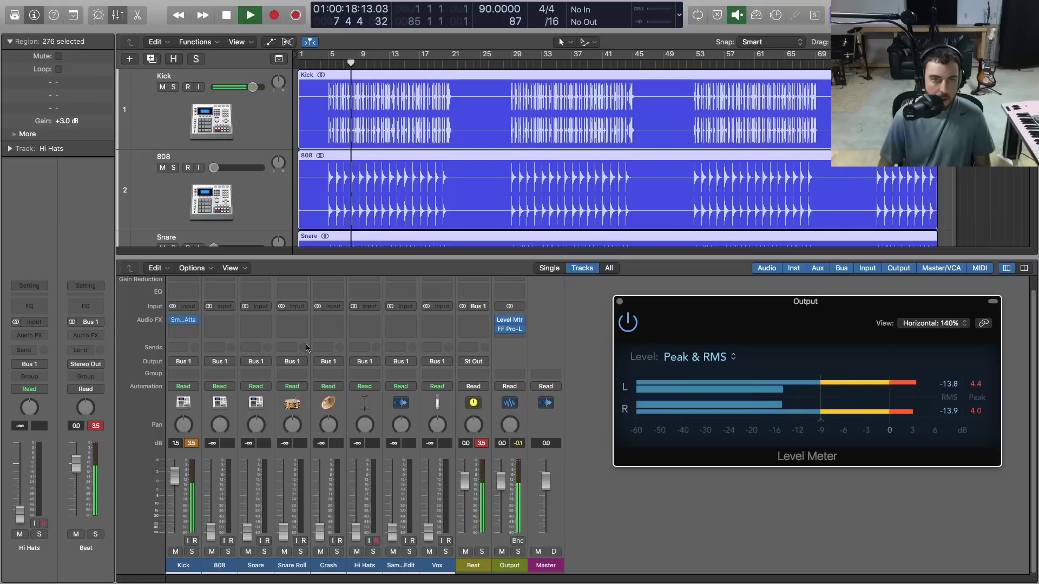
Step: Open Smack Attack on the Kick, replay from bar 5 to check its effect, close its window and stop playback
click(183, 320)
key(space)
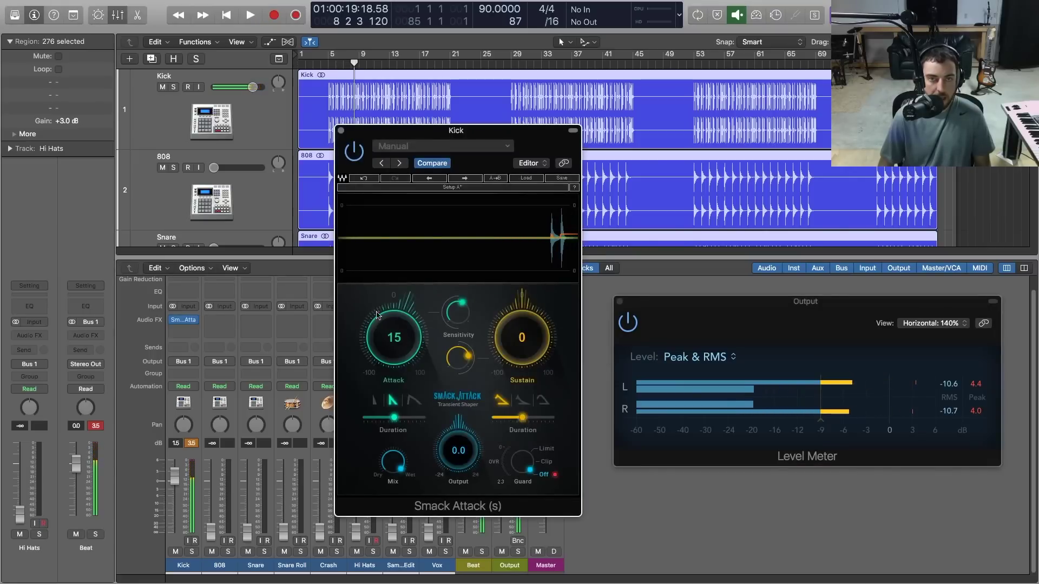
key(space)
click(355, 160)
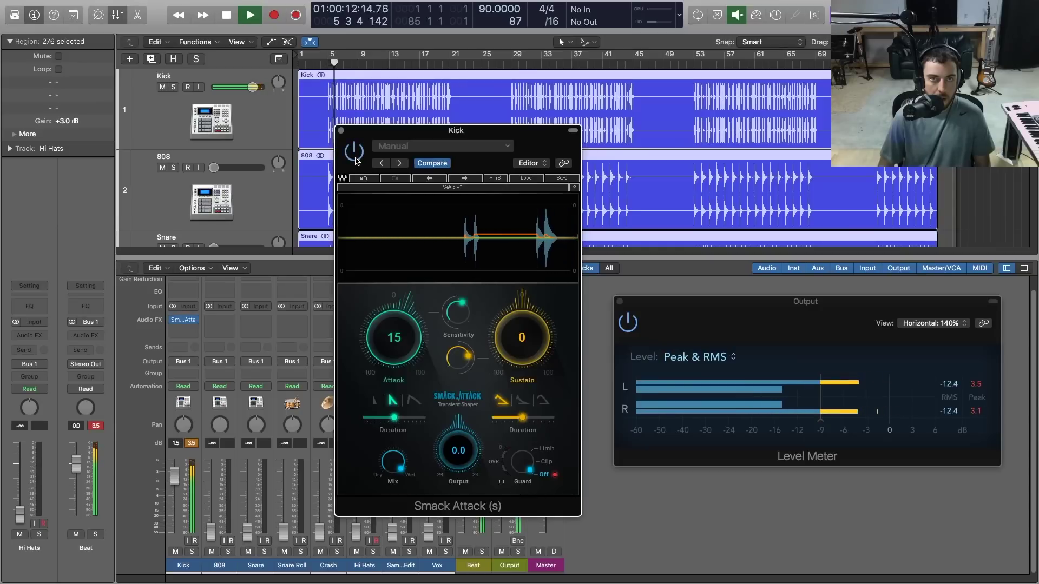
click(341, 131)
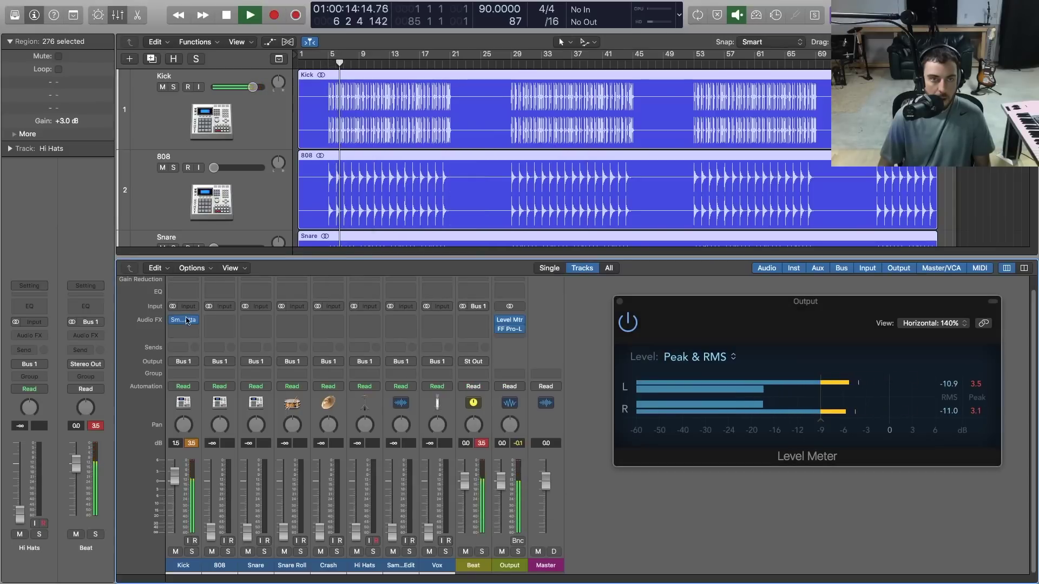
key(space)
Step: Insert Dada Life's Sausage Fattener in stereo below Smack Attack on the Kick channel
click(191, 321)
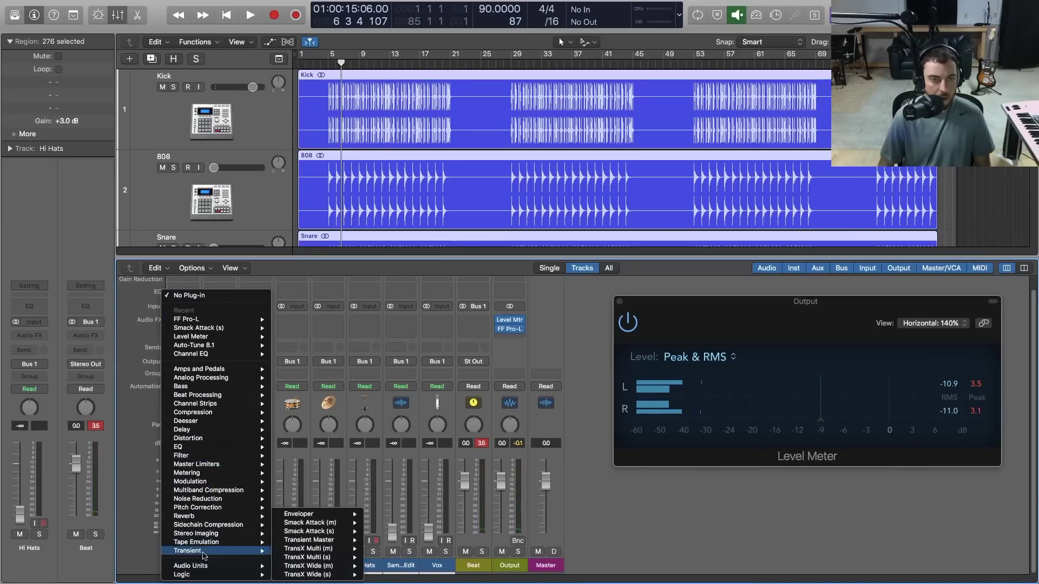
mouse_move(211, 566)
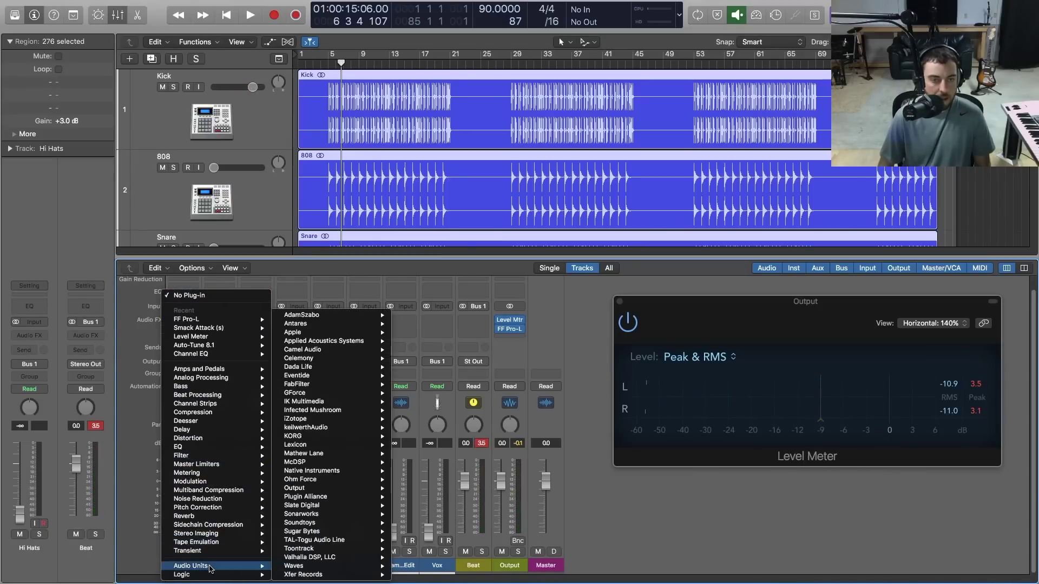
mouse_move(331, 559)
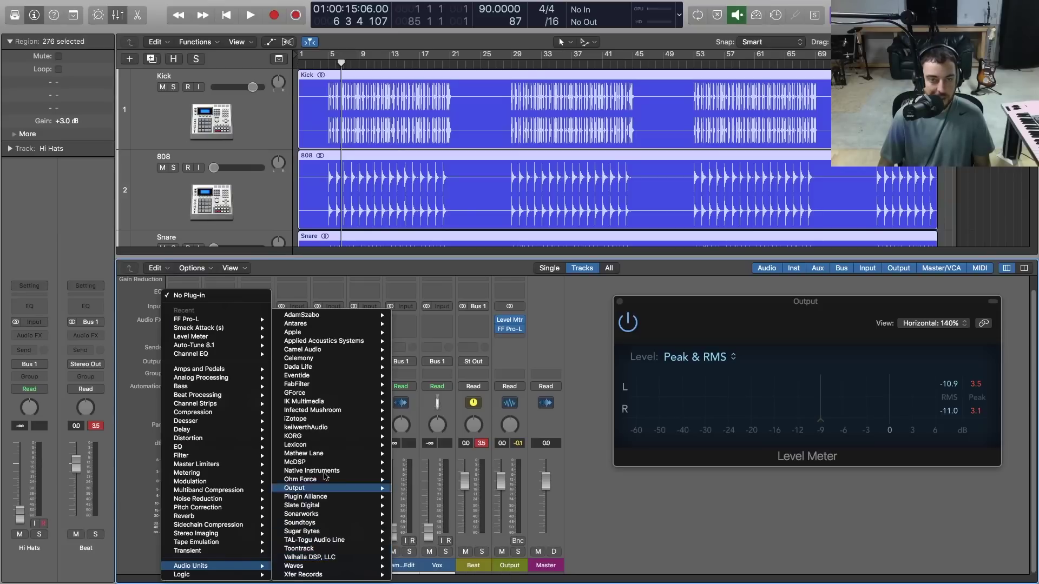
mouse_move(346, 371)
mouse_move(434, 368)
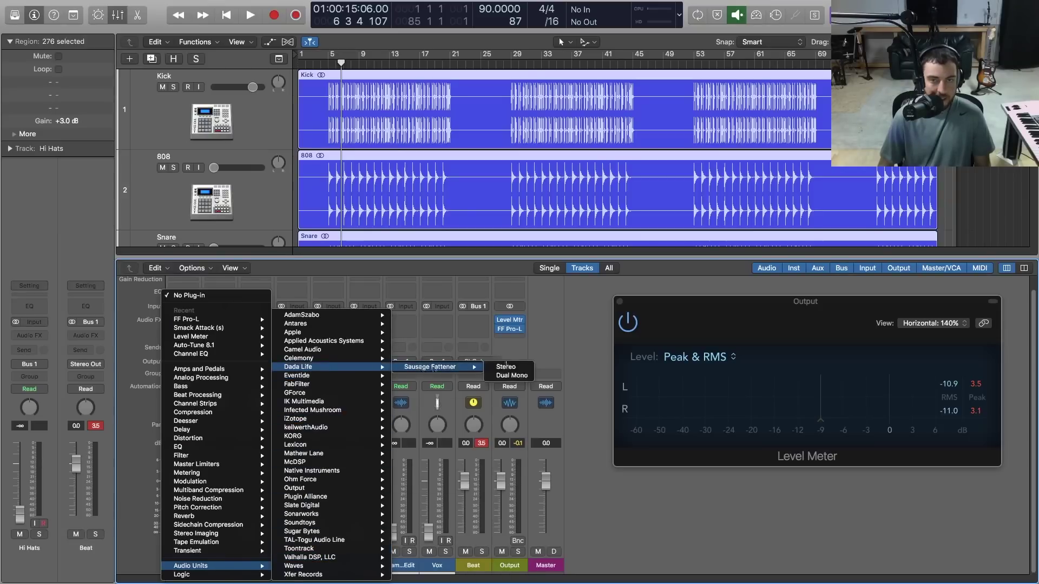
click(509, 366)
Step: Set Sausage Fattener's Fatness to 6% while playing the Kick, and place its window clear of the Kick channel strip
drag(133, 30, 377, 215)
drag(509, 313, 514, 367)
mouse_move(505, 328)
mouse_down()
mouse_move(505, 344)
mouse_move(509, 308)
mouse_up()
key(space)
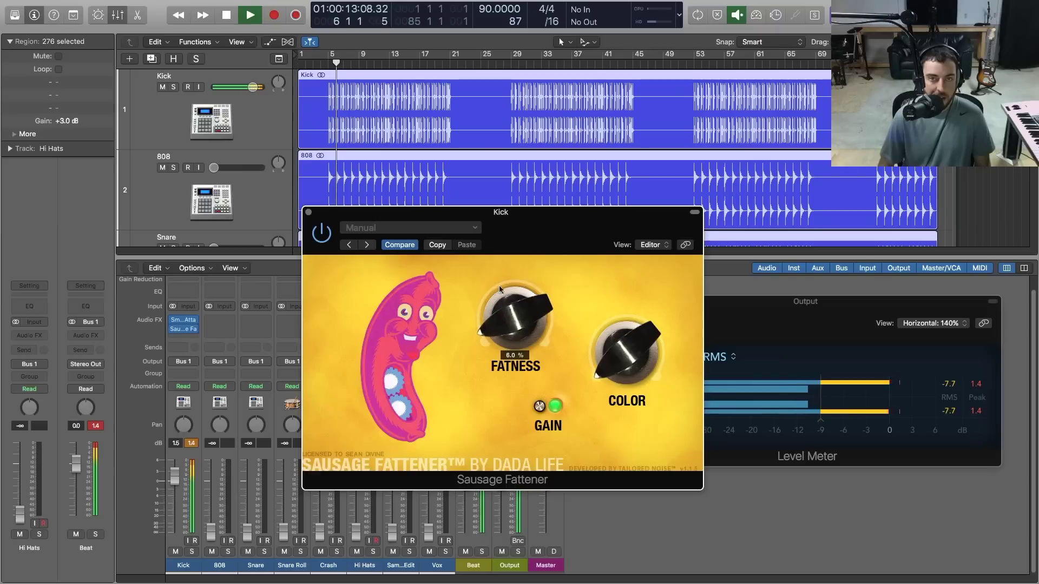
drag(499, 221, 418, 232)
drag(430, 331, 430, 336)
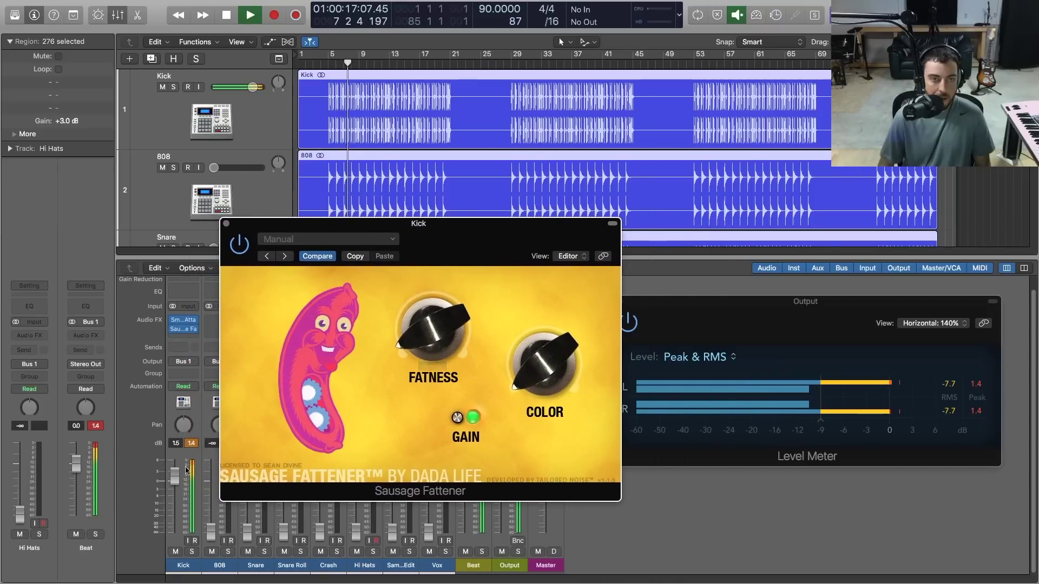
Step: Lower the Kick fader to 0.0 dB, clear the peaks, replay from bar 5 and reset the Level Meter
drag(174, 476, 175, 480)
key(space)
click(188, 456)
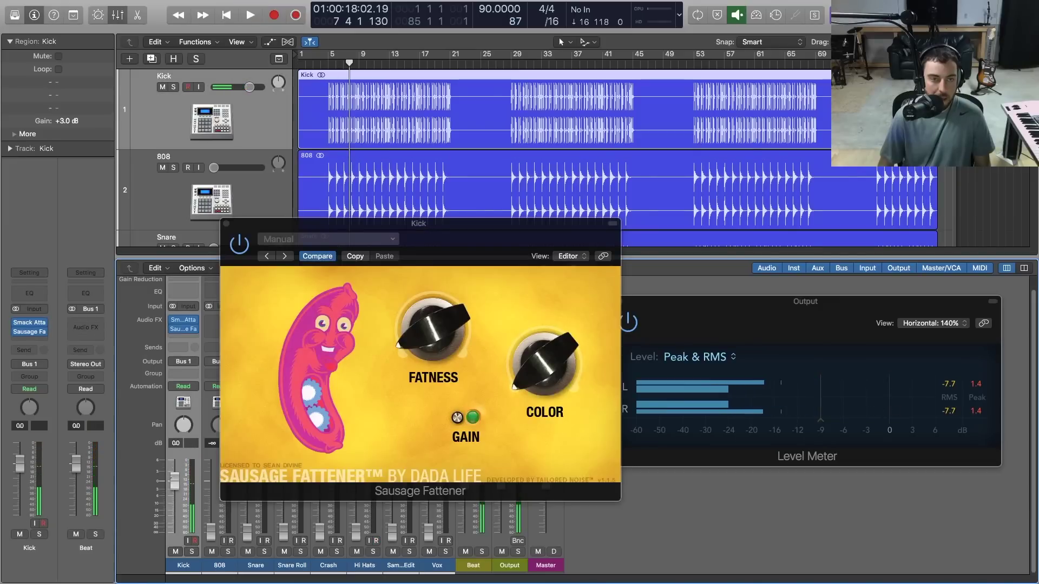
key(space)
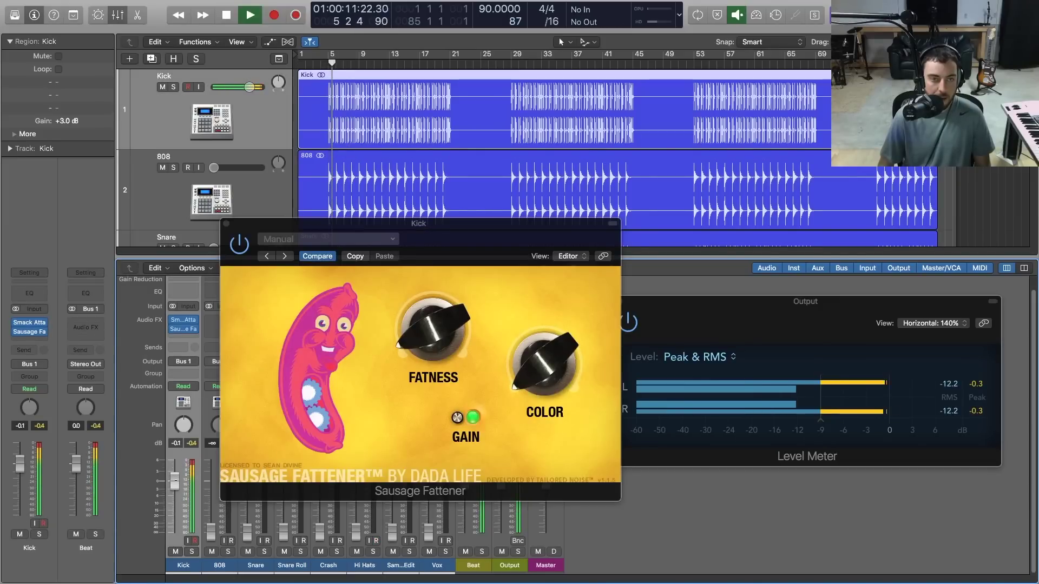
drag(175, 481, 174, 480)
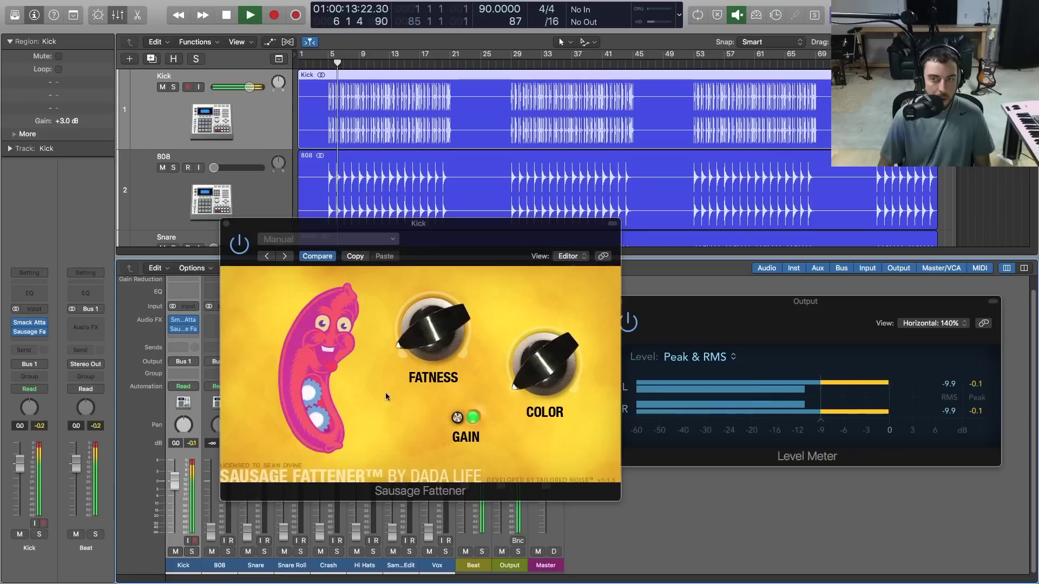
click(947, 383)
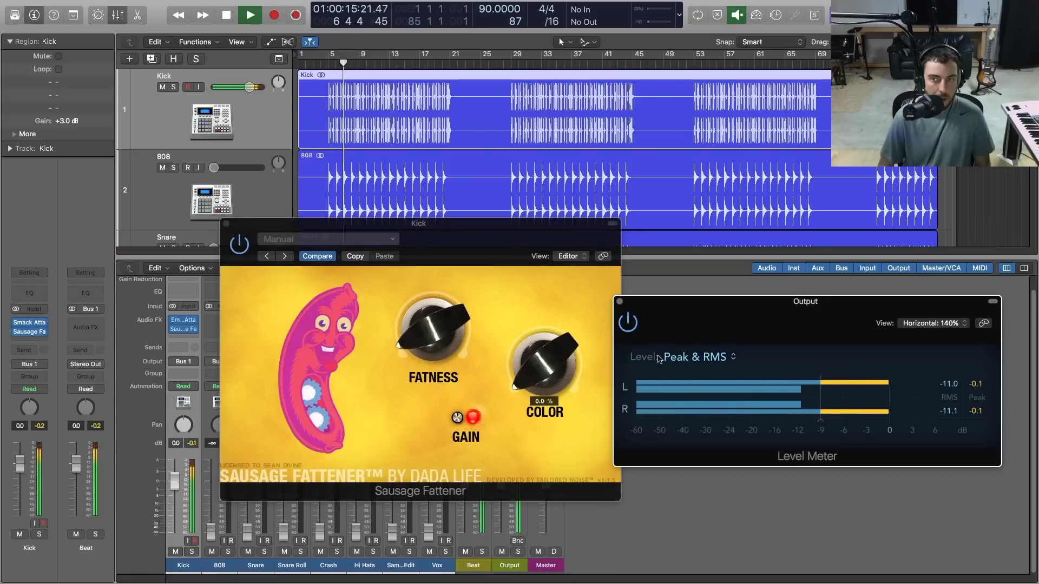
Step: Fine-tune Sausage Fattener's Fatness to 7% while replaying the Kick, and close the plug-in window
drag(442, 341, 443, 342)
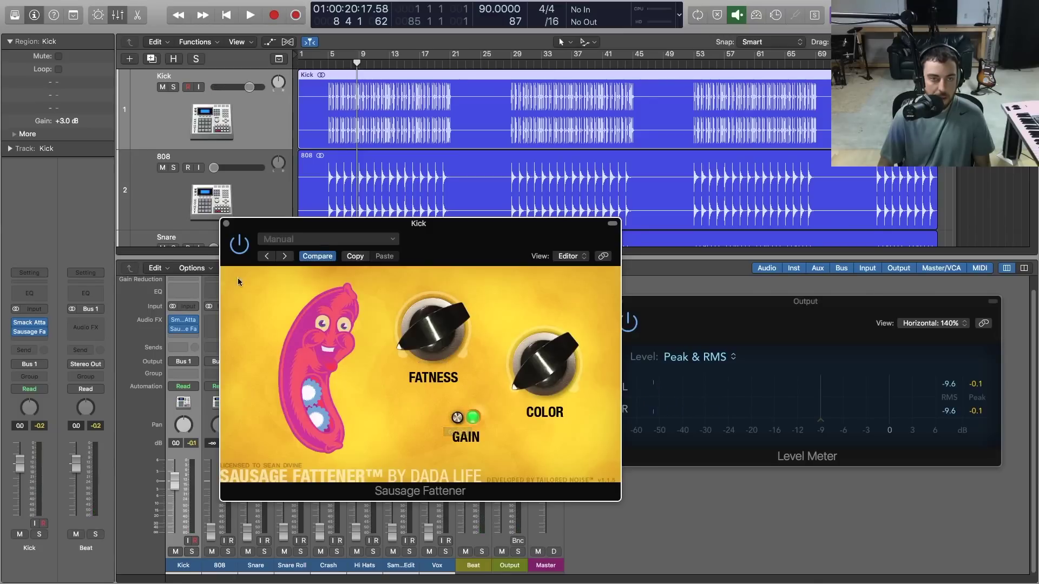
drag(250, 227, 265, 230)
click(240, 226)
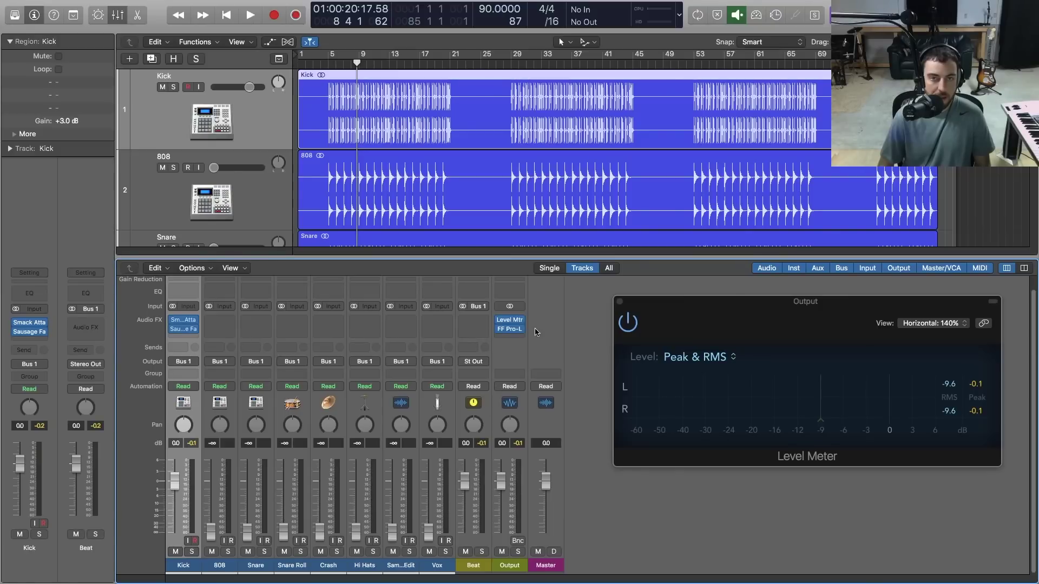
click(184, 331)
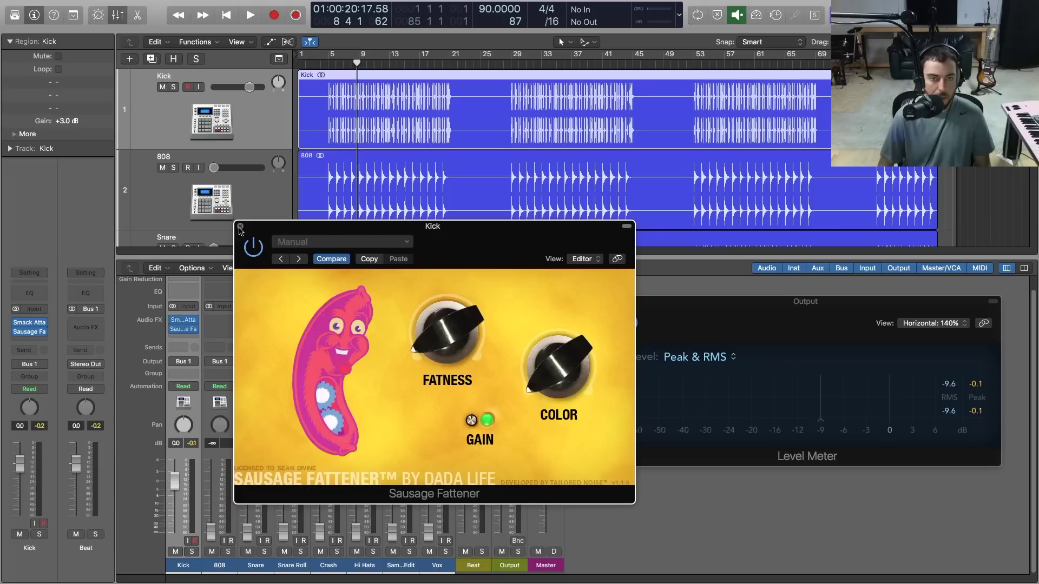
key(space)
drag(443, 338, 443, 334)
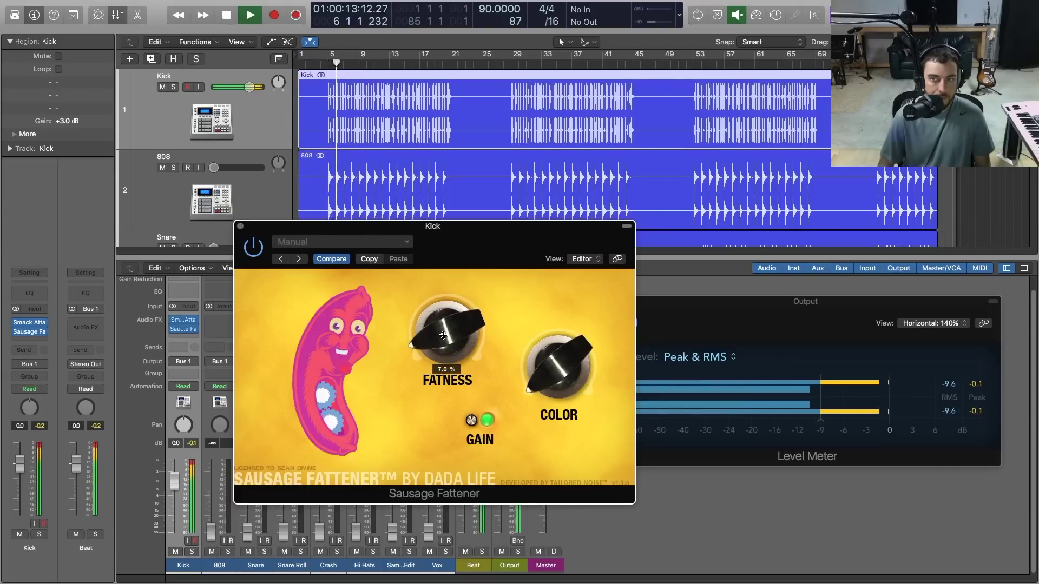
click(241, 226)
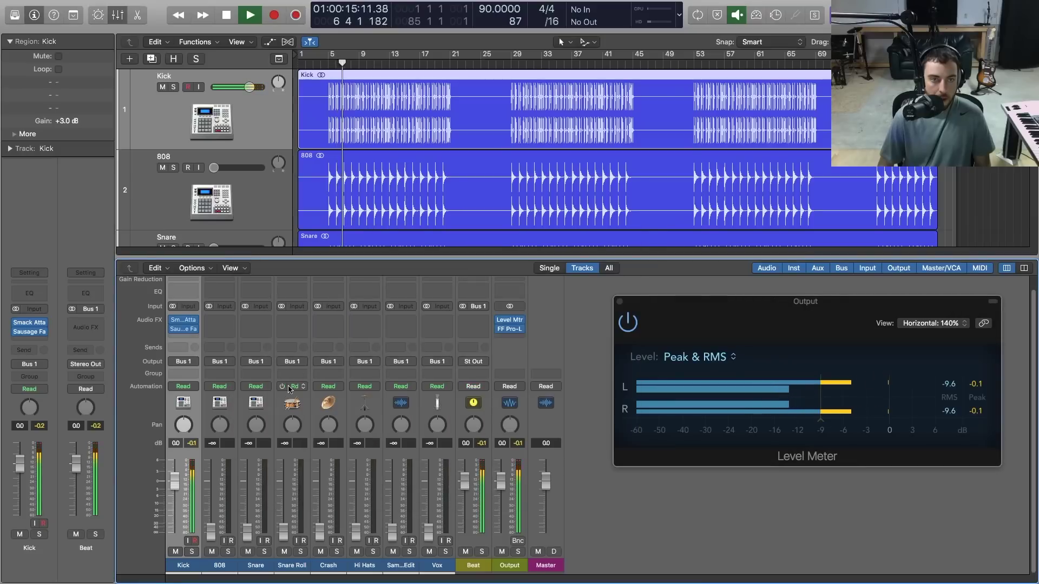
Step: Return the playhead to bar 1, audition the soloed Kick briefly, stop playback and turn its solo off
key(Return)
click(174, 87)
key(space)
key(space)
key(space)
click(174, 87)
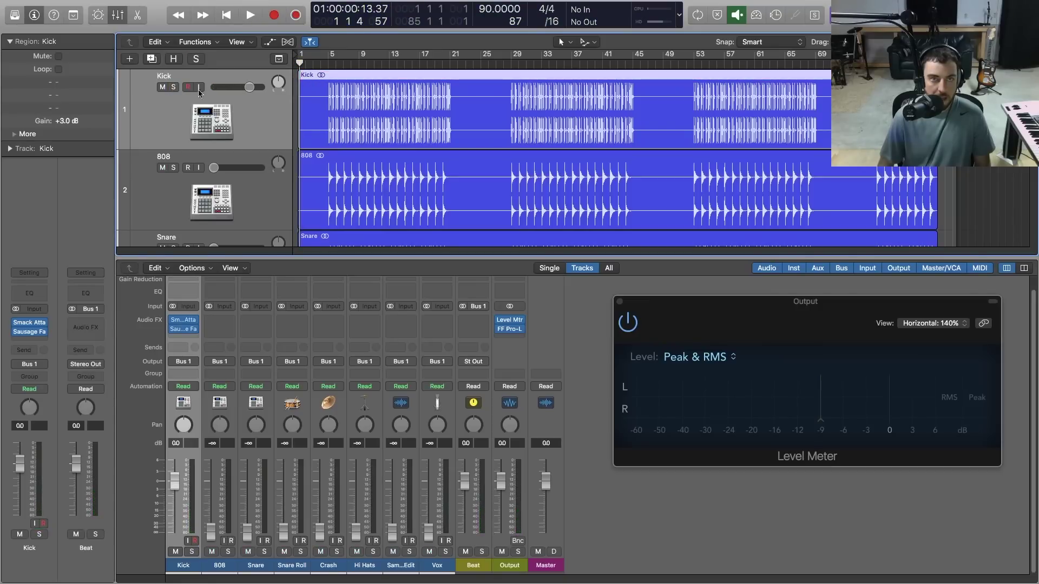
Step: Strip the silence from the Kick region at a 1.0% threshold, audition it briefly and return the playhead to bar 5
right_click(318, 112)
click(357, 113)
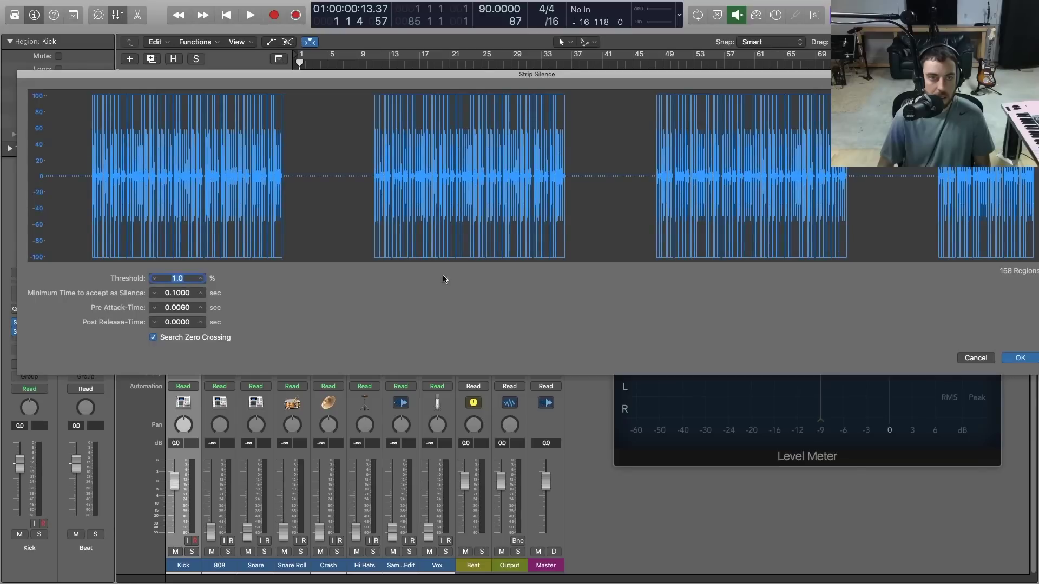
click(1020, 359)
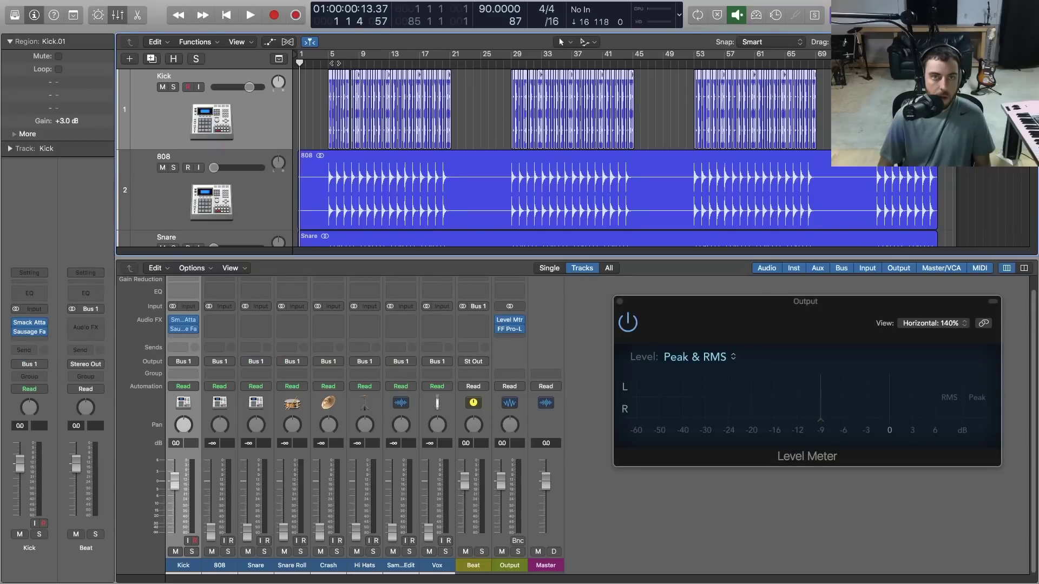
key(space)
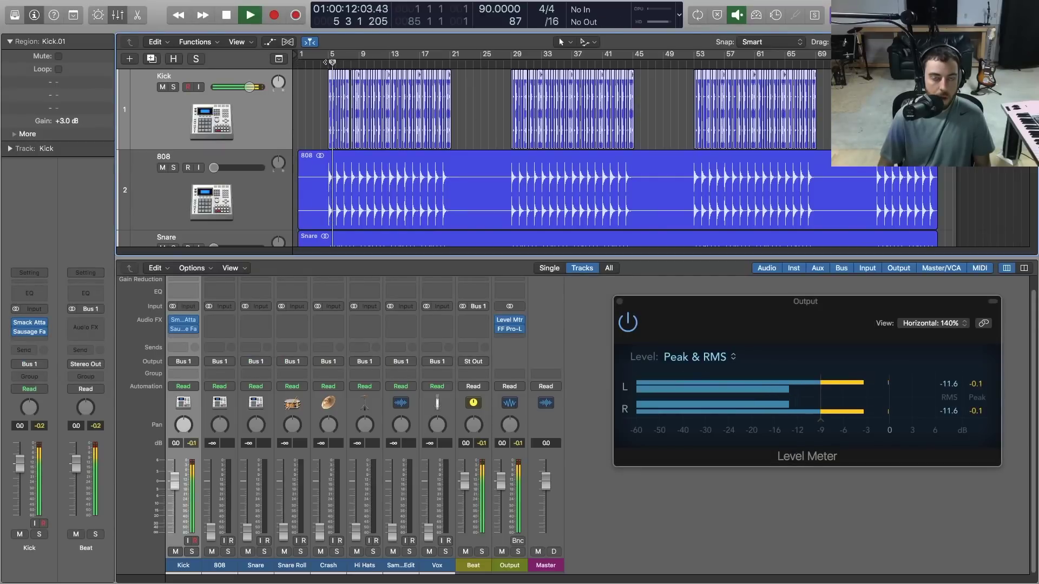
key(space)
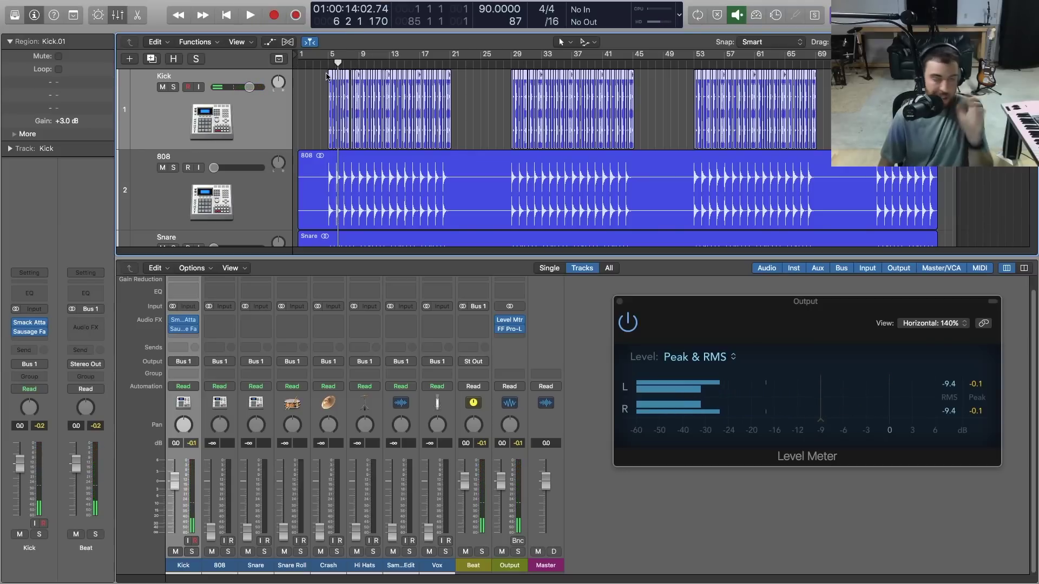
click(327, 64)
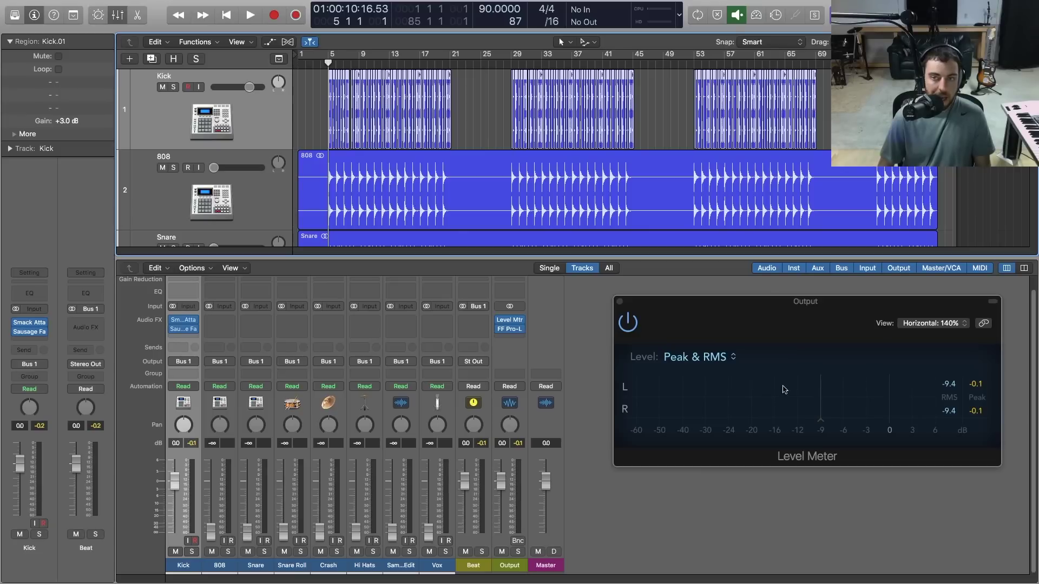
Step: Reposition the Level Meter with its marker at -10, and lower the Kick fader to -1.0 dB, checking the level in playback
drag(766, 322, 720, 316)
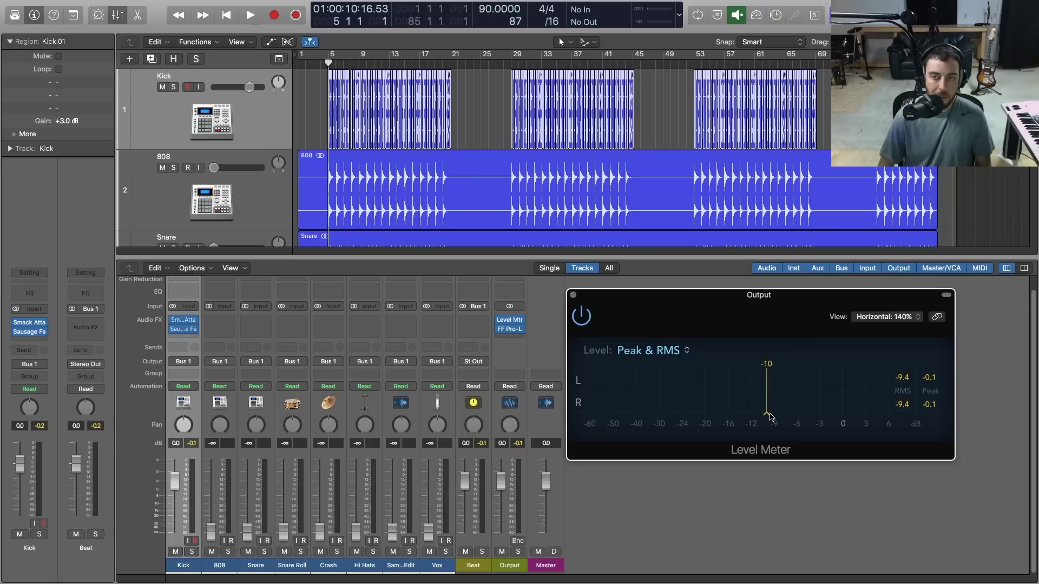
click(180, 478)
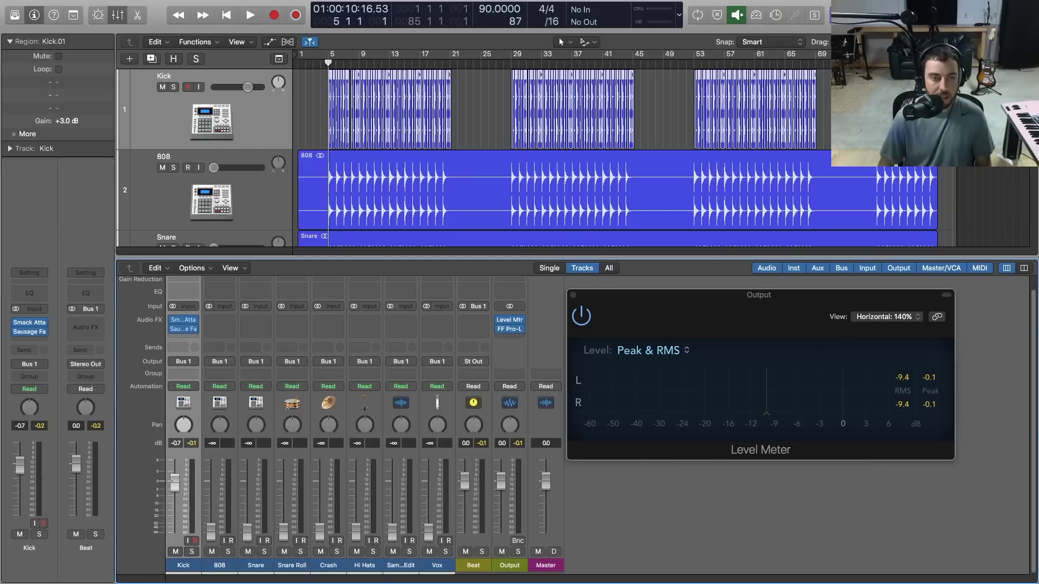
key(space)
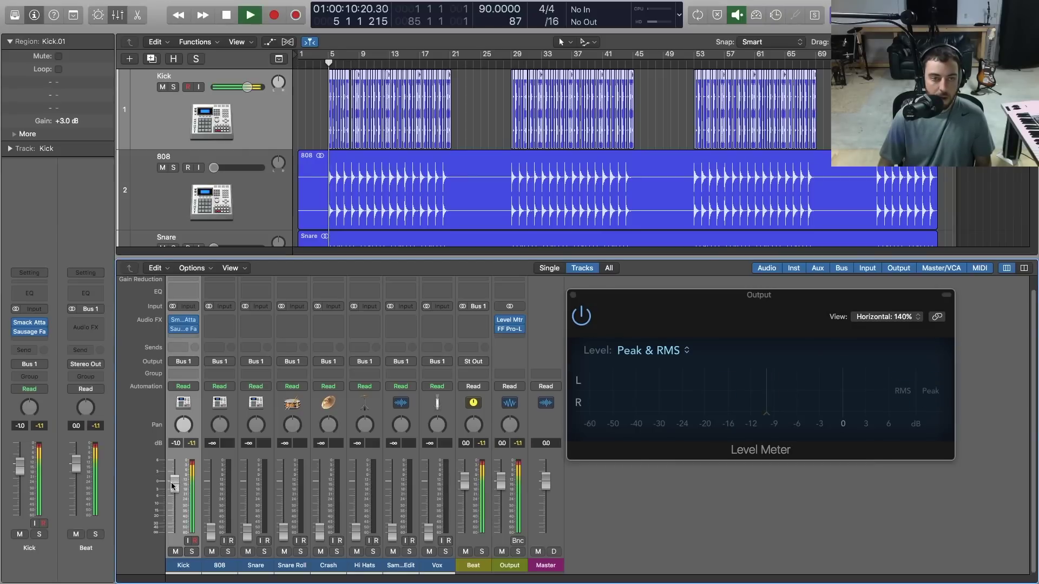
click(889, 387)
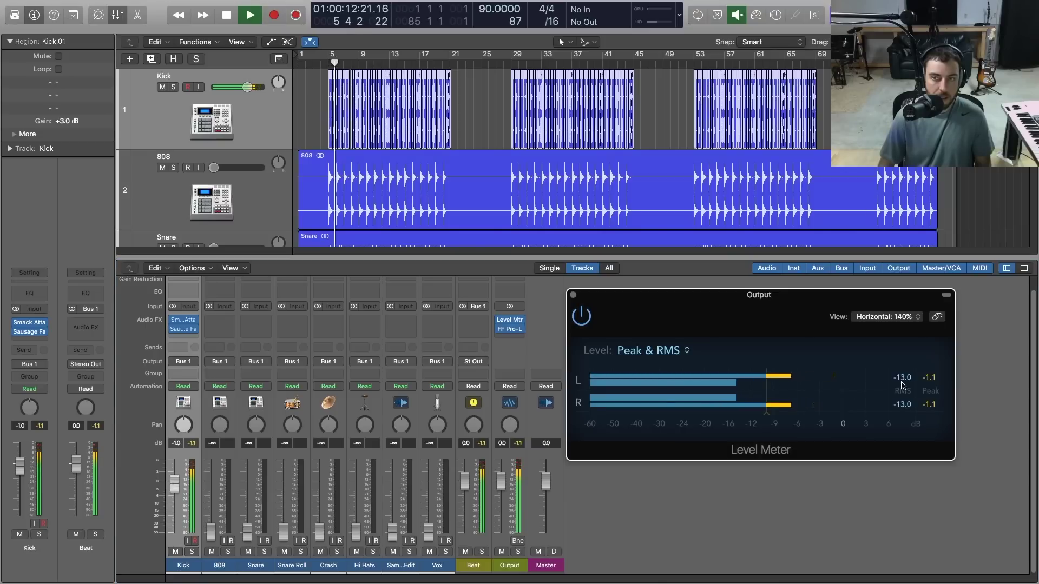
key(space)
Step: Raise the Snare fader to 0.0 dB, play it with the Kick, and solo it briefly before stopping playback
drag(248, 532, 246, 485)
key(space)
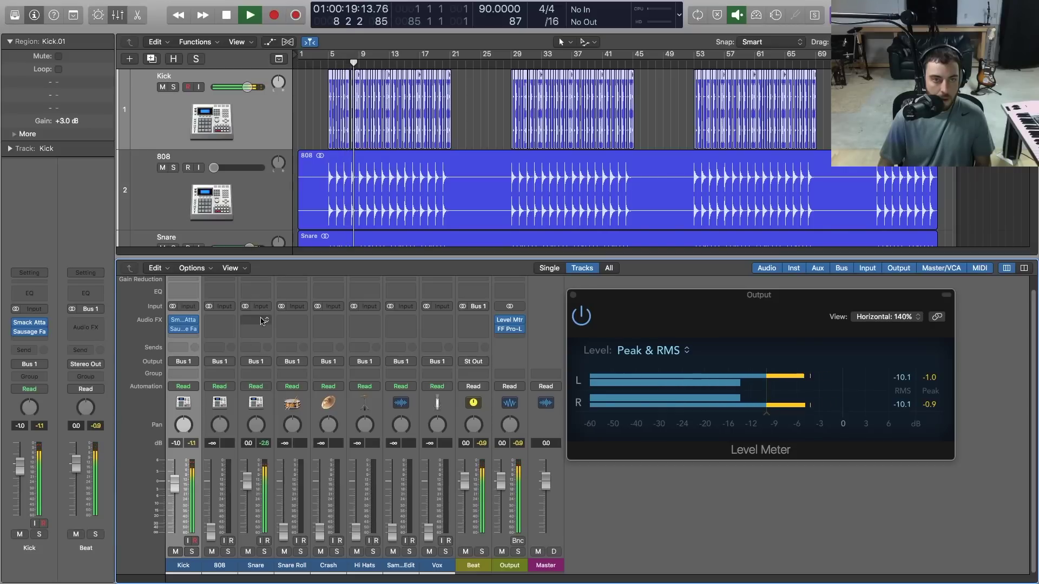
click(264, 553)
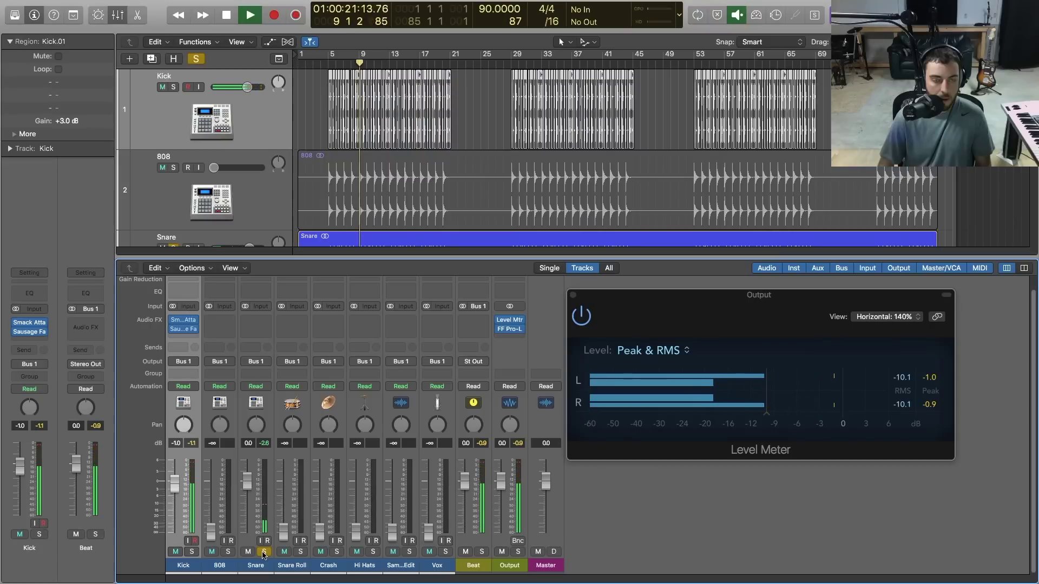
key(space)
click(264, 553)
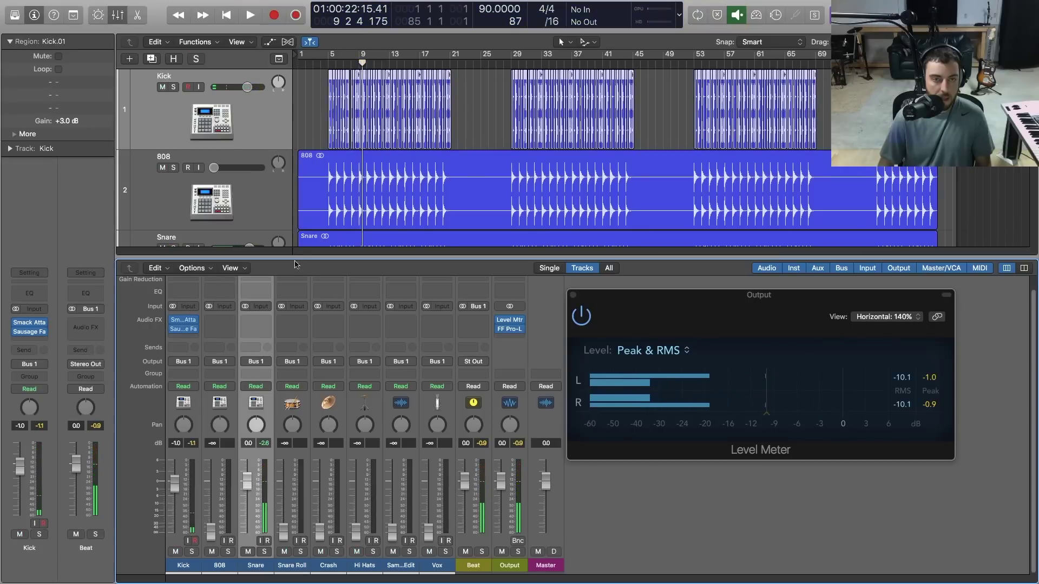
Step: Strip the silence from the Snare region and audition the result from bar 5
click(260, 566)
right_click(317, 210)
click(426, 209)
key(ctrl+x)
key(Return)
click(329, 64)
key(space)
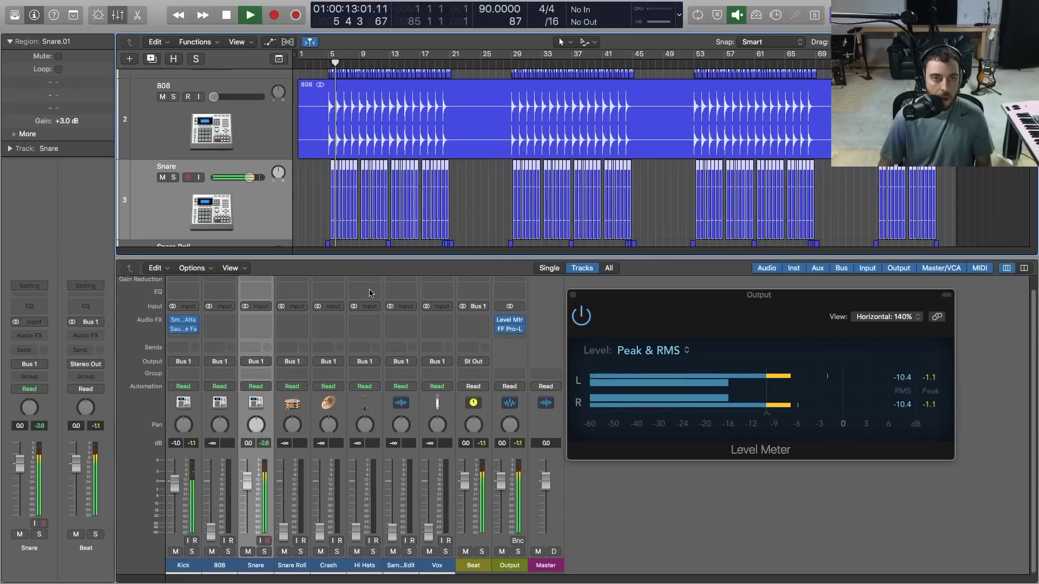
key(space)
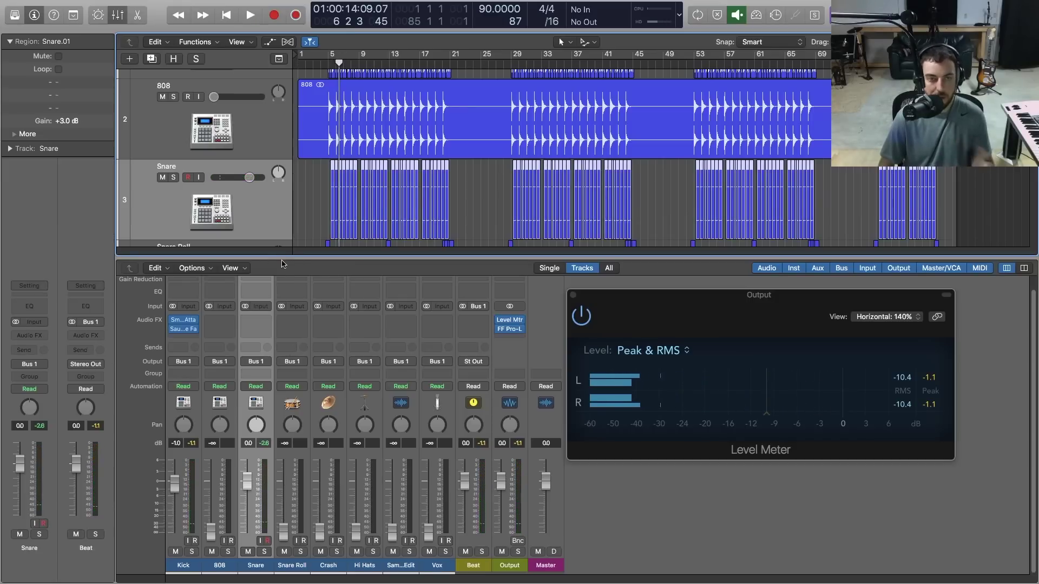
Step: Insert a stereo ValhallaVintageVerb on the Snare channel and move its window over the mixer
click(267, 321)
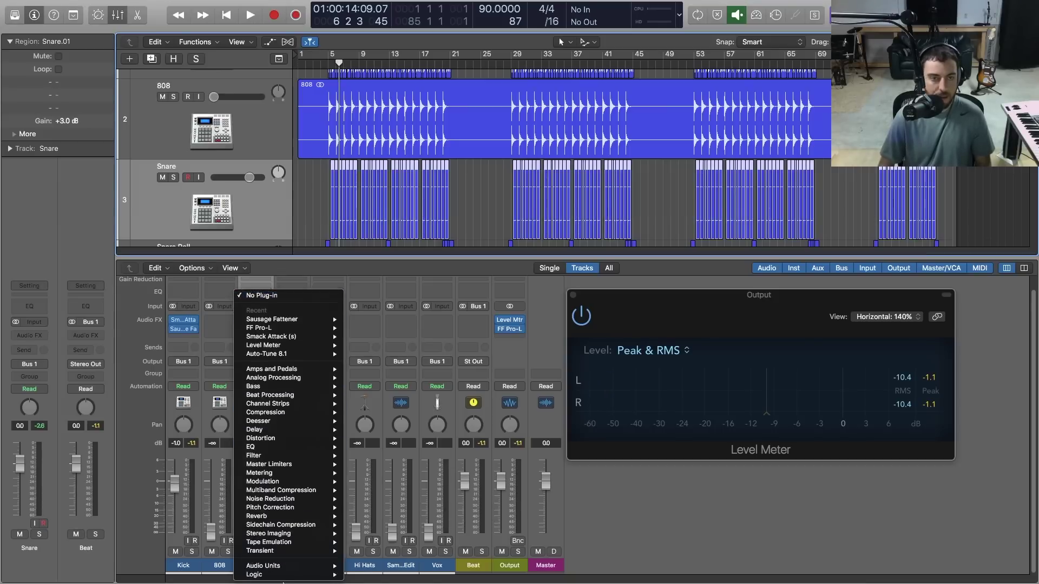
mouse_move(264, 566)
mouse_move(387, 566)
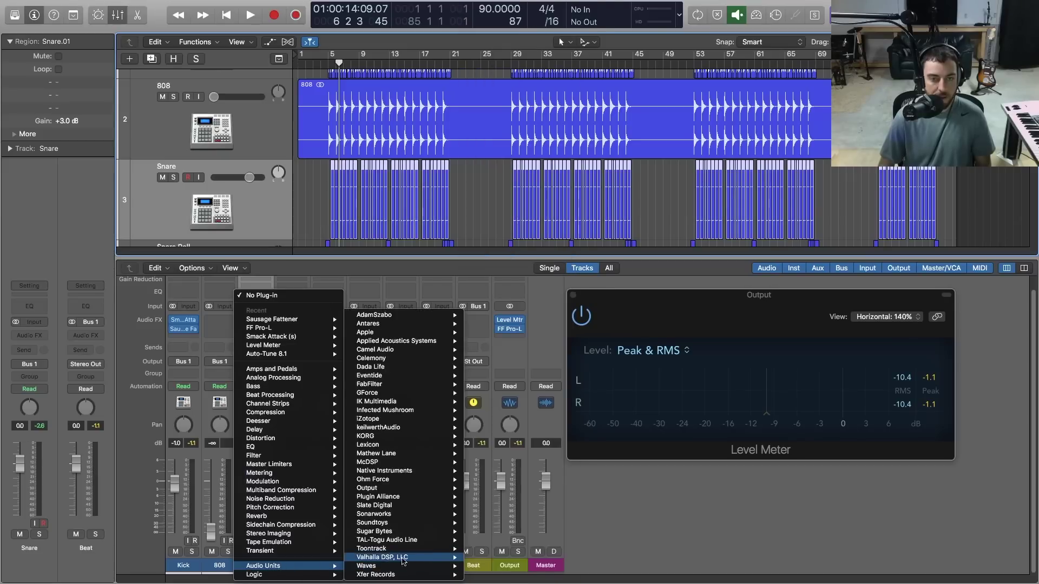
mouse_move(511, 574)
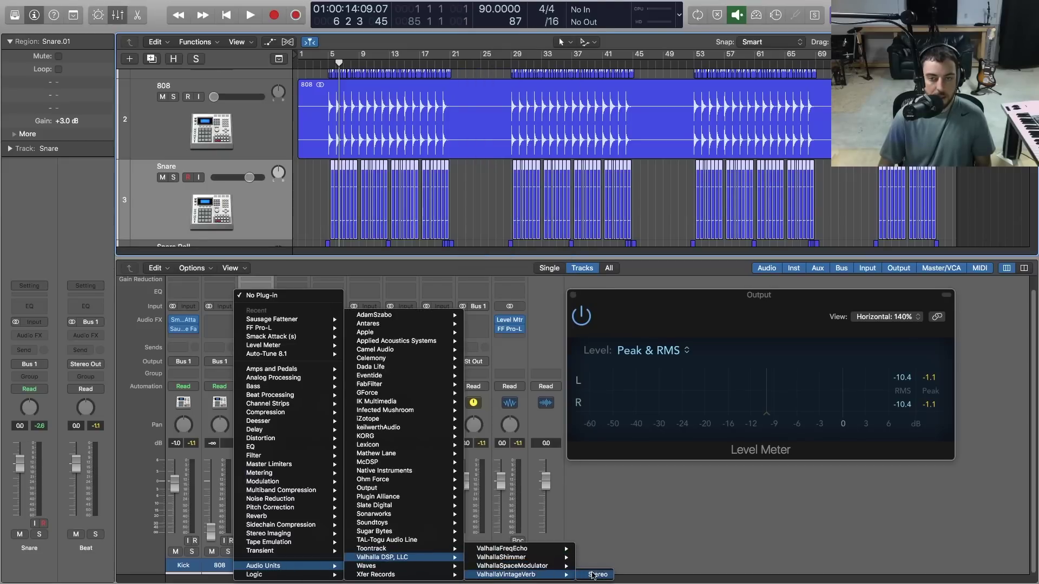
click(594, 575)
drag(157, 30, 391, 169)
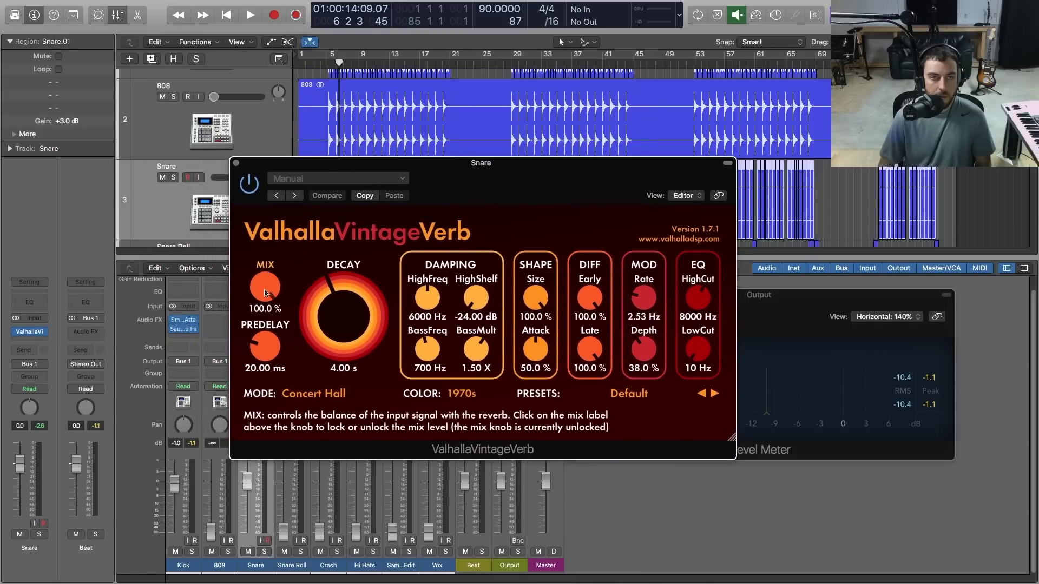
Step: Set the Snare reverb to Dirty Plate with 7.6% mix, 0.53 s decay, 5490 Hz HighCut and 620 Hz LowCut
drag(265, 287, 269, 390)
click(314, 396)
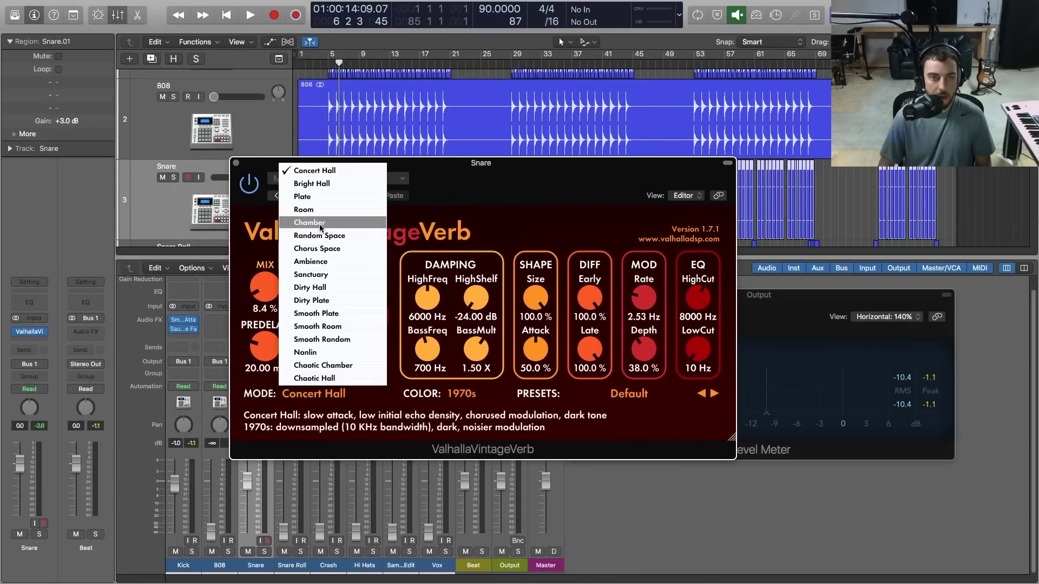
click(310, 300)
drag(272, 287, 271, 289)
drag(352, 312, 354, 332)
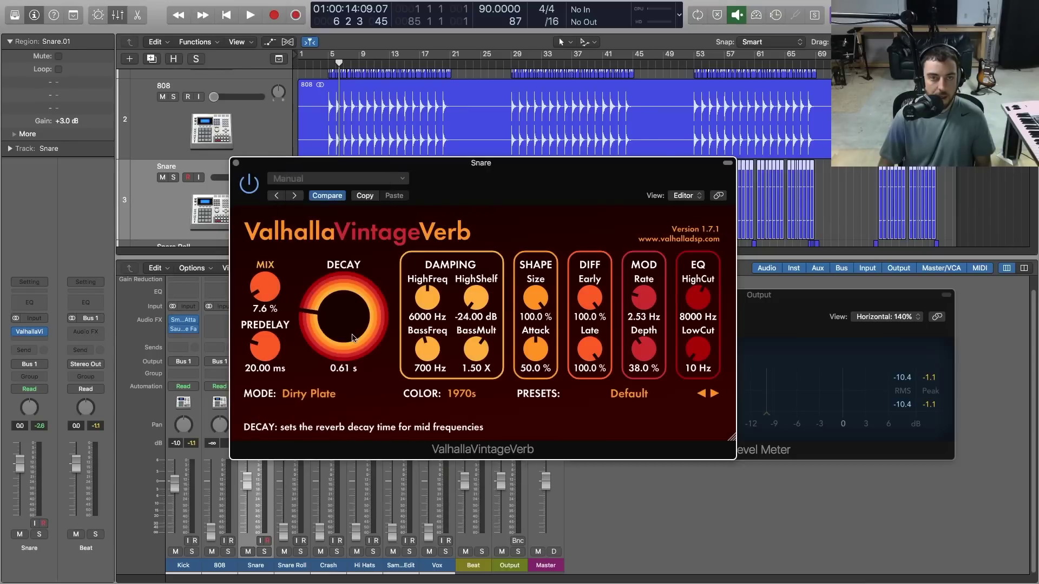
drag(698, 351, 700, 314)
Step: Fine-tune the Snare reverb during playback to a 10.0% mix and a 1.17 s decay
key(space)
drag(279, 284, 281, 291)
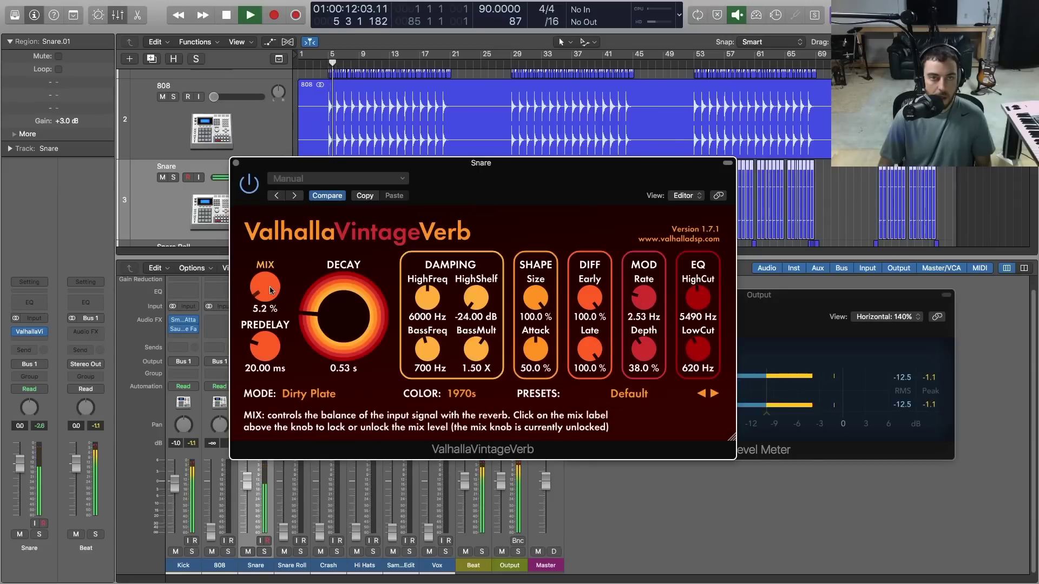
drag(343, 317, 345, 315)
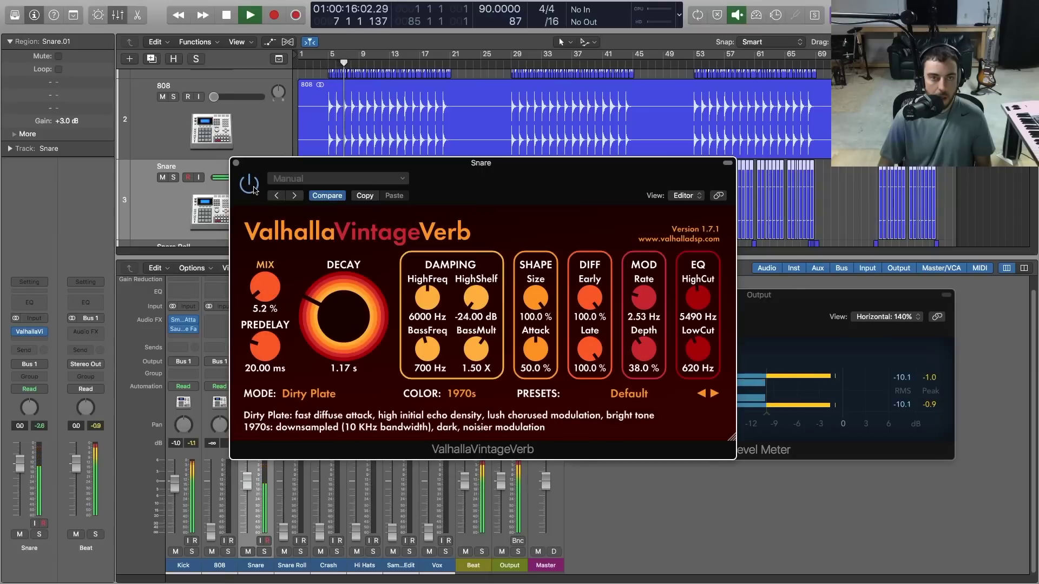
mouse_move(280, 288)
mouse_down()
mouse_move(276, 260)
mouse_move(266, 295)
mouse_up()
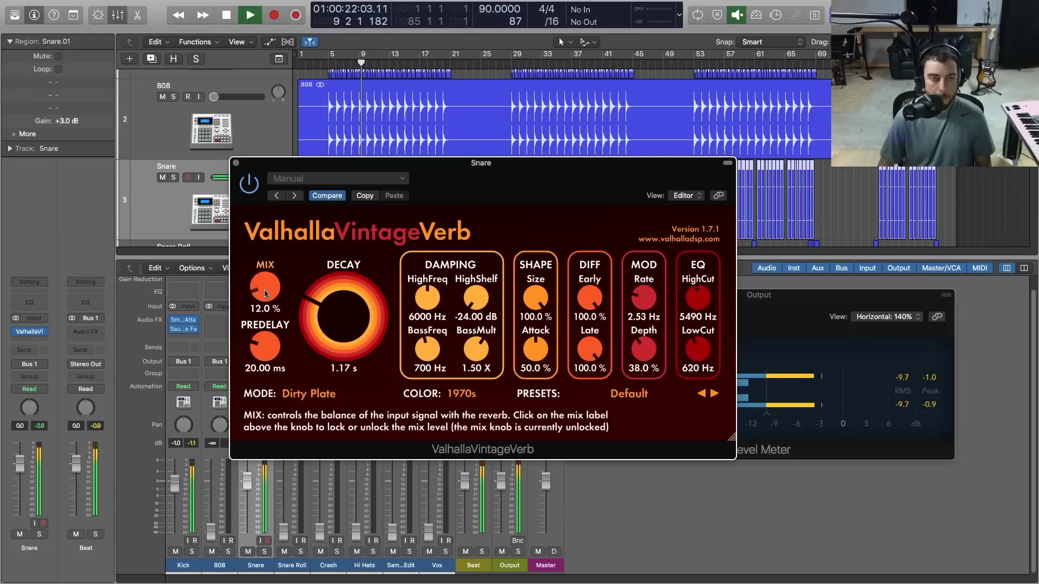
drag(265, 289, 265, 293)
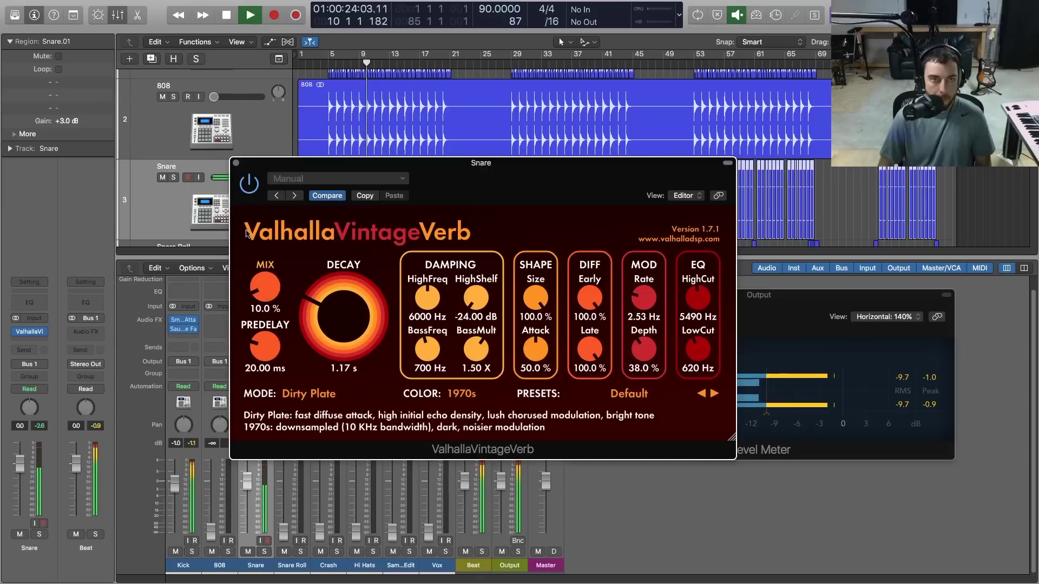
Step: Close the reverb window, raise the Snare fader to 0.5 dB and stop playback
key(super+w)
drag(248, 486, 248, 484)
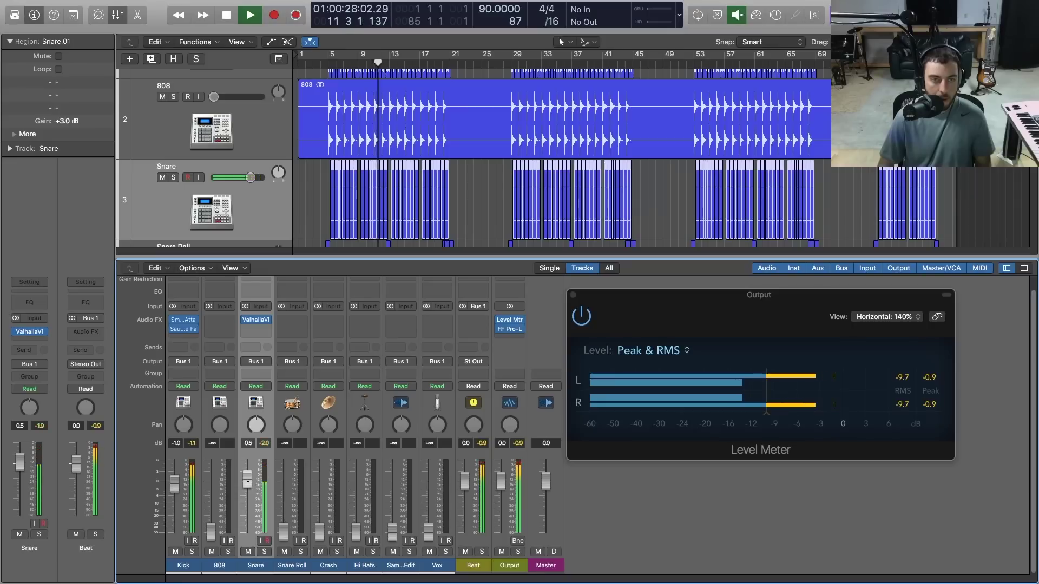
key(space)
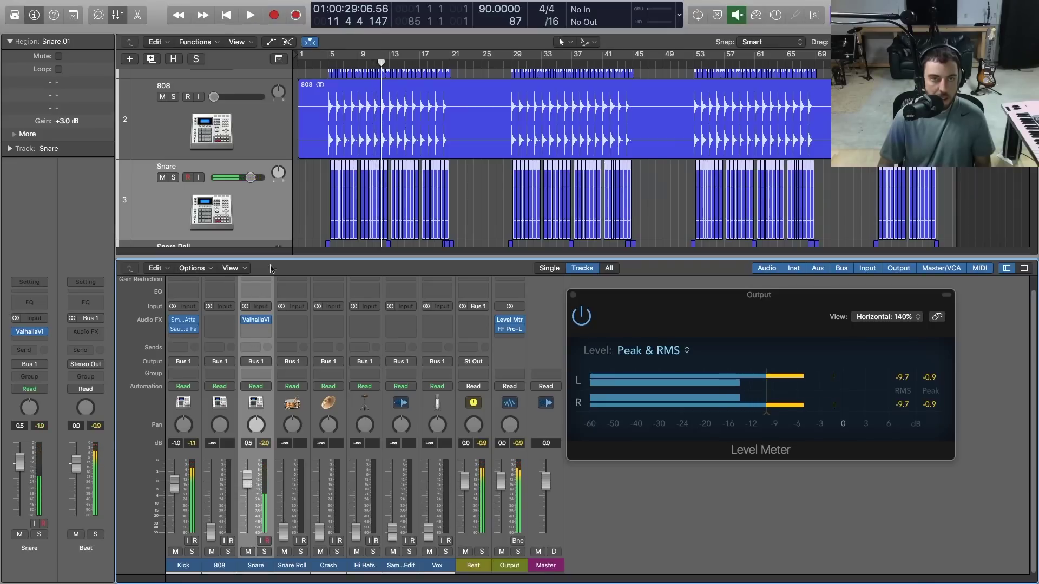
Step: Add a Channel EQ to the Snare, move its window clear of the Snare strip and view the spectrum during playback
click(257, 293)
drag(215, 39, 463, 210)
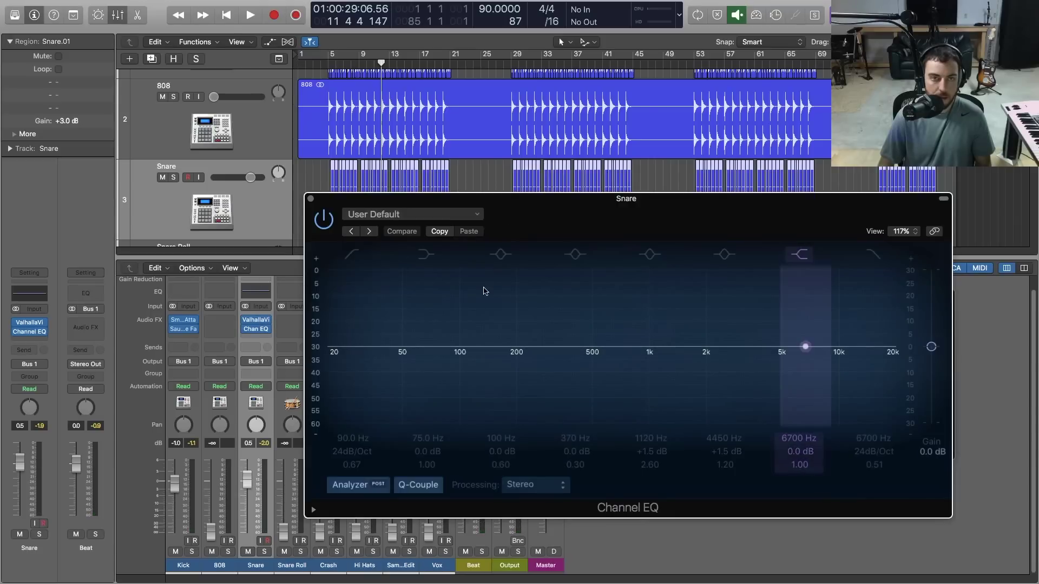
key(space)
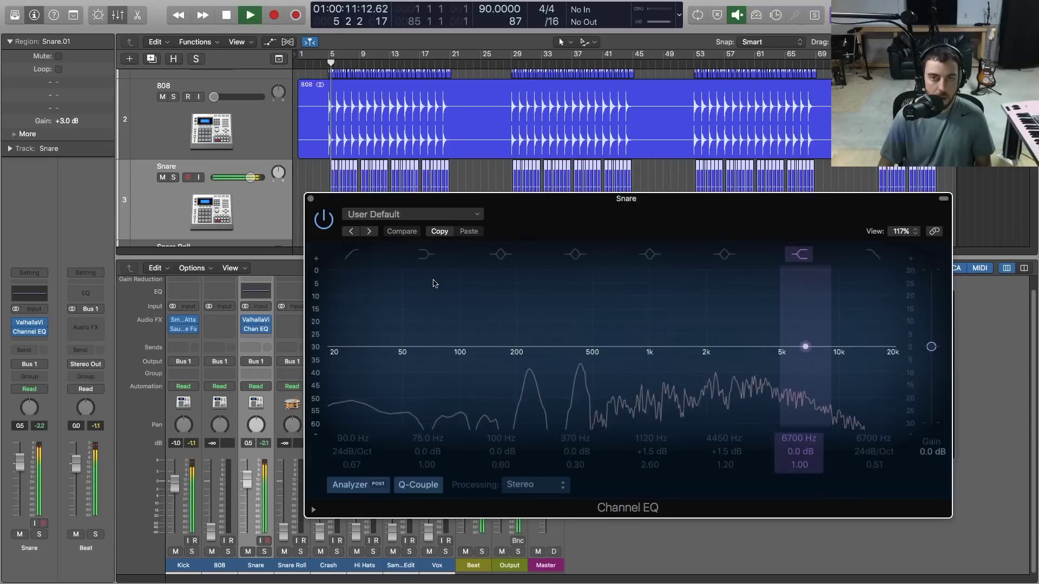
key(space)
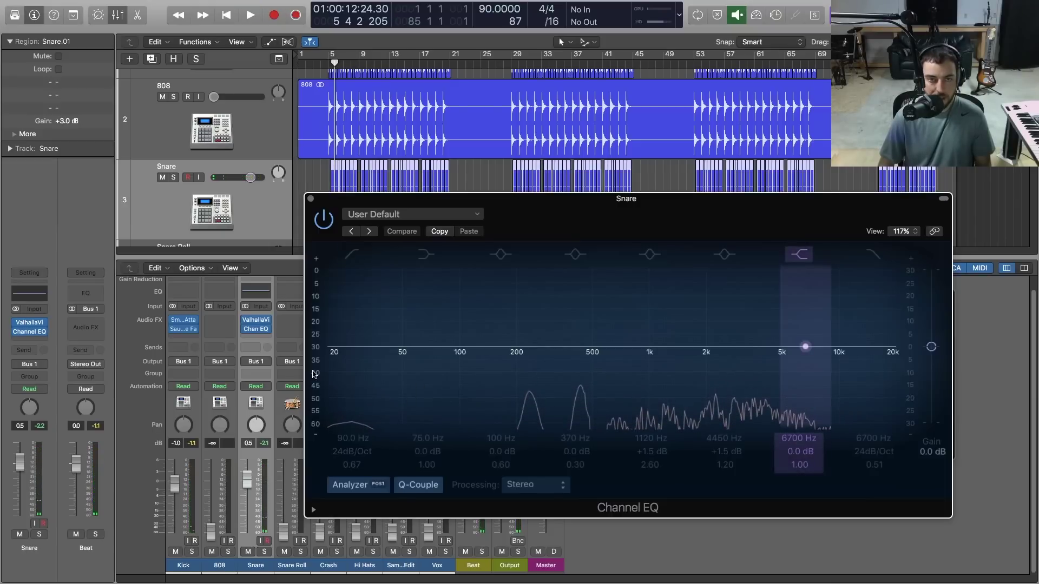
Step: Enable the Snare EQ's low-cut filter at 186 Hz with a 48 dB/Oct slope, check it in playback and close the EQ
click(352, 254)
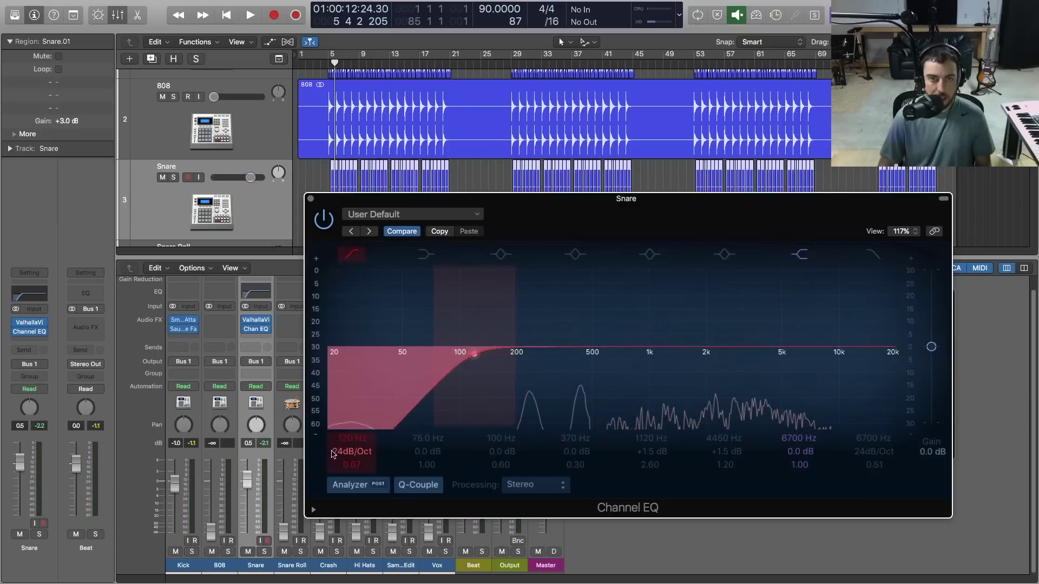
drag(334, 453, 358, 384)
drag(497, 373, 522, 389)
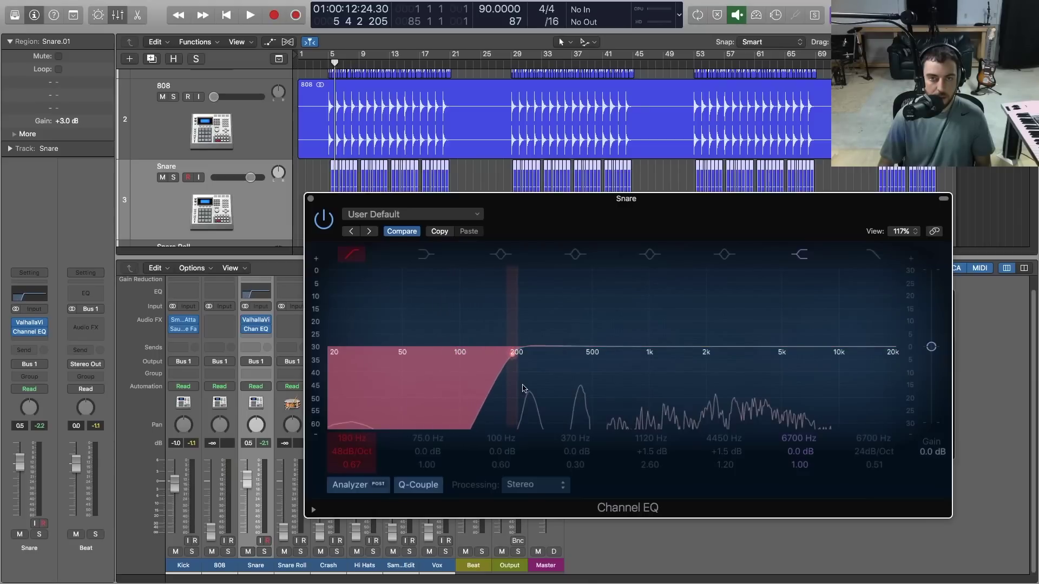
key(space)
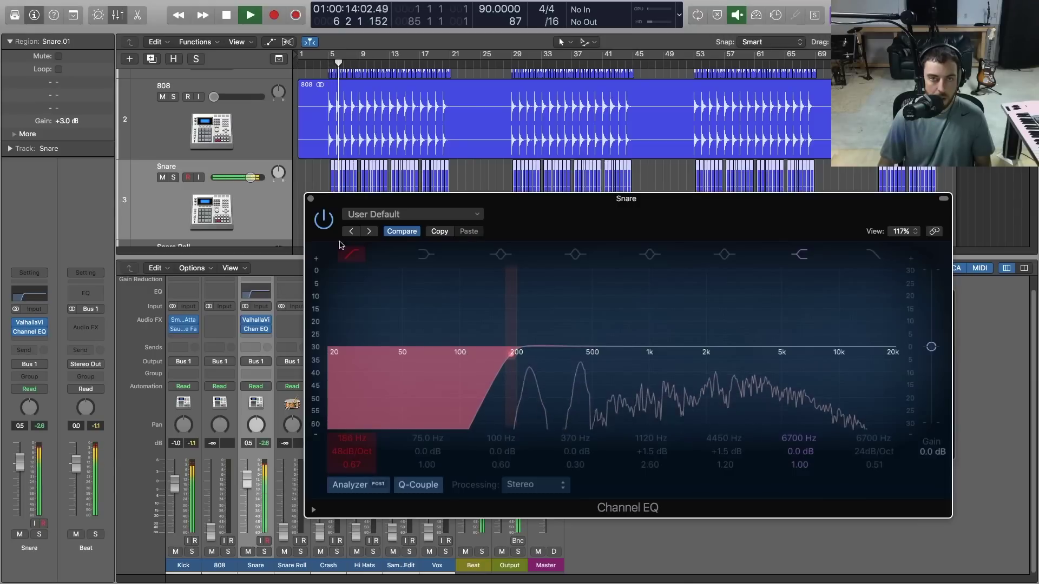
click(310, 199)
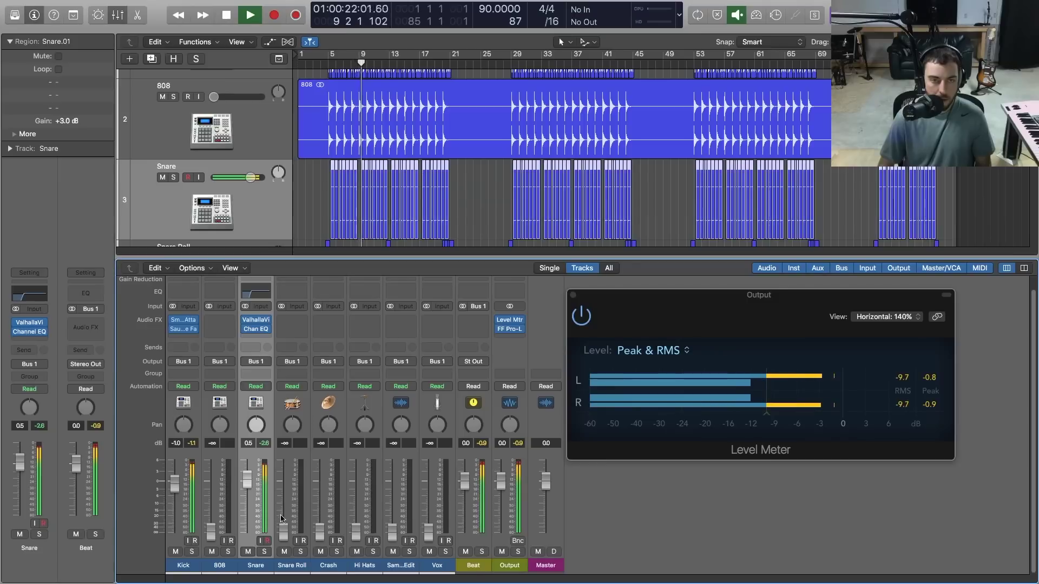
Step: Raise the Snare Roll fader to 0.0 dB while replaying the drum roll into bar 5
key(space)
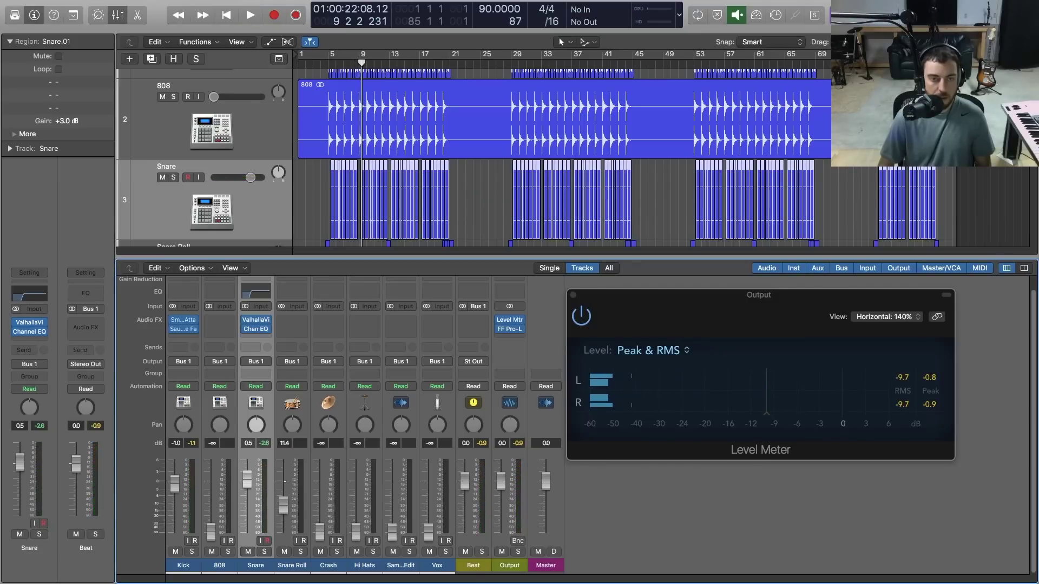
key(space)
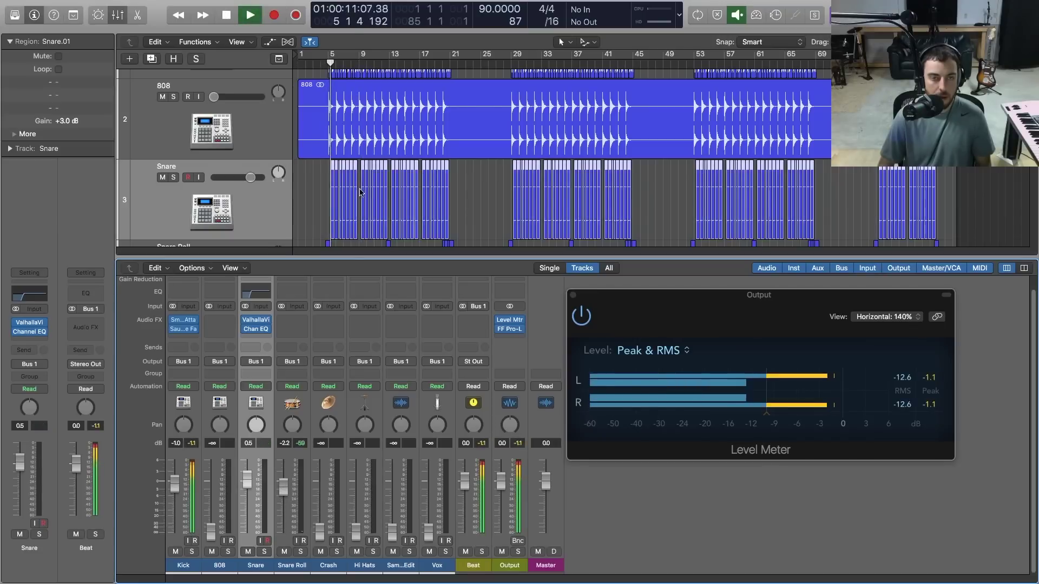
scroll(351, 189, down, 3)
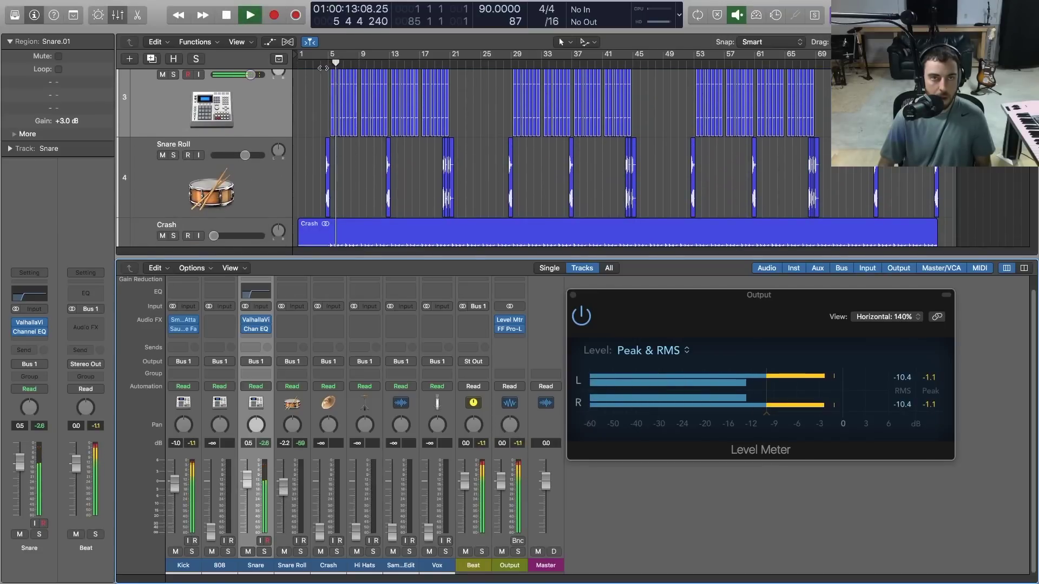
click(322, 67)
drag(284, 488, 283, 483)
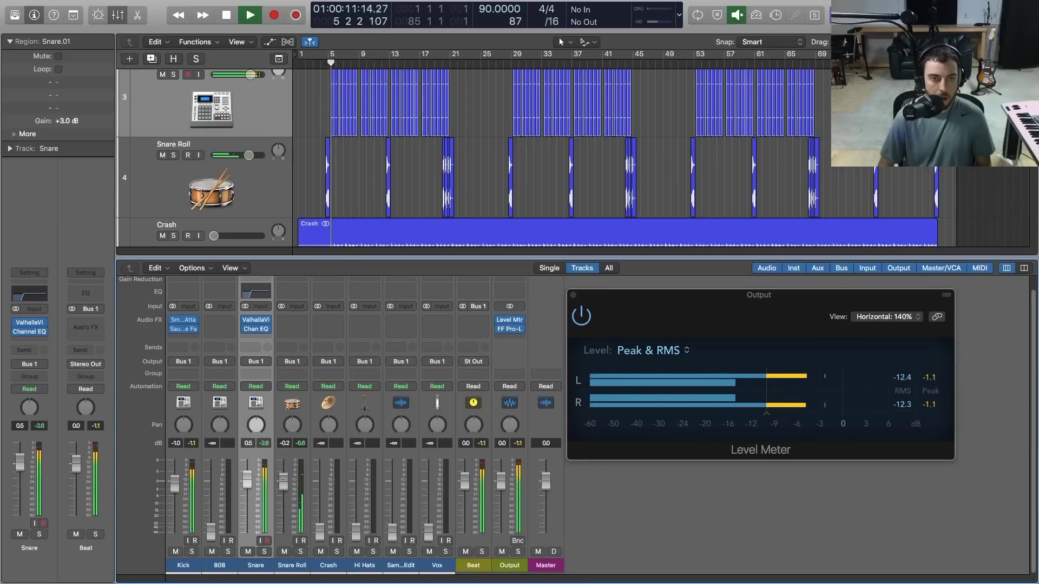
click(323, 65)
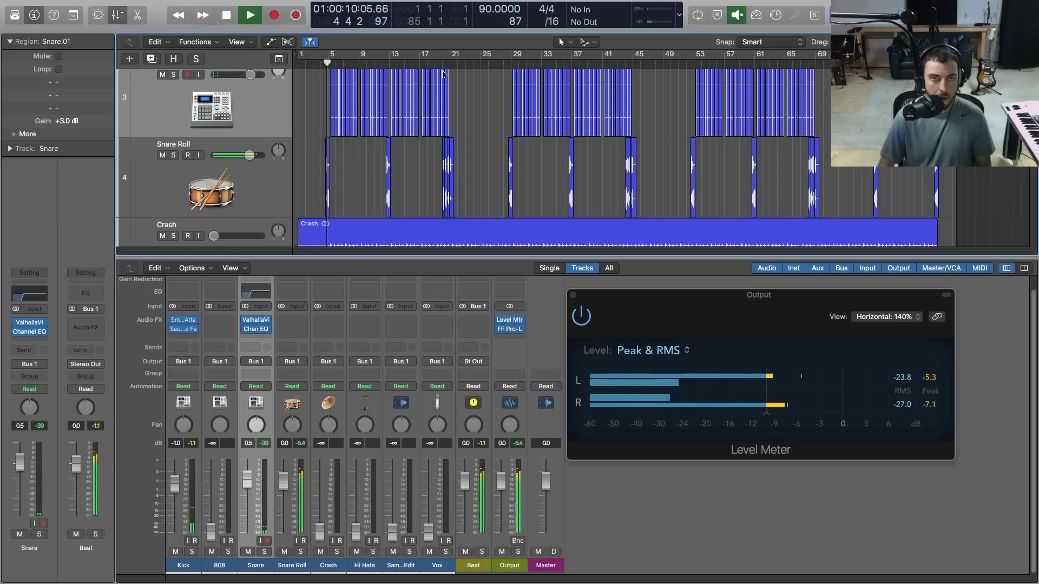
Step: Solo the Snare Roll track and play its first region from the region's start before bar 5
key(space)
key(super+Right)
key(super+Right)
key(super+Right)
key(super+Right)
key(super+Right)
key(super+Right)
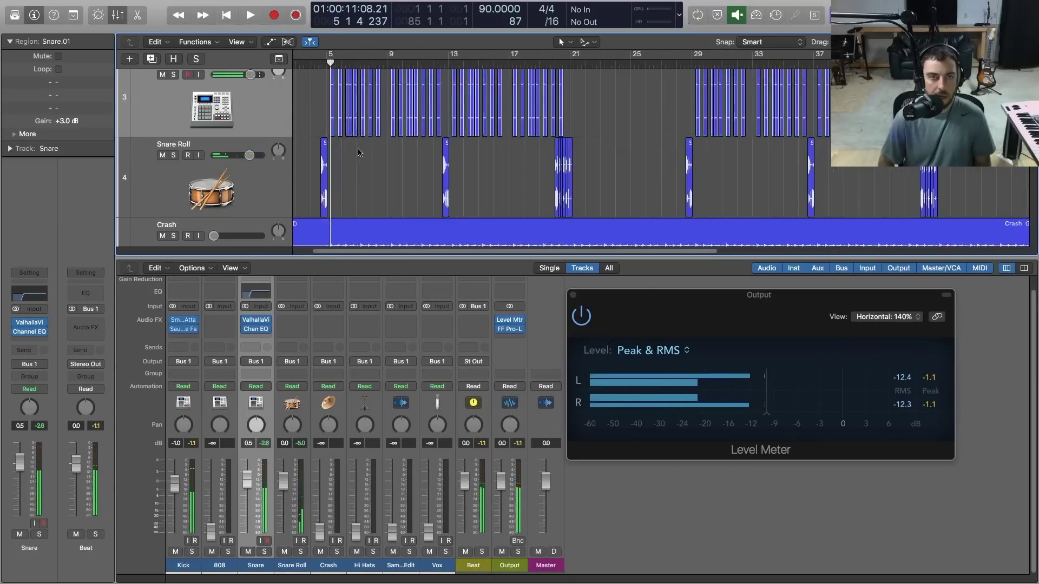
scroll(360, 147, left, 3)
click(364, 63)
key(super+Down)
key(super+Right)
key(super+Right)
key(super+Right)
key(super+Right)
scroll(327, 180, left, 2)
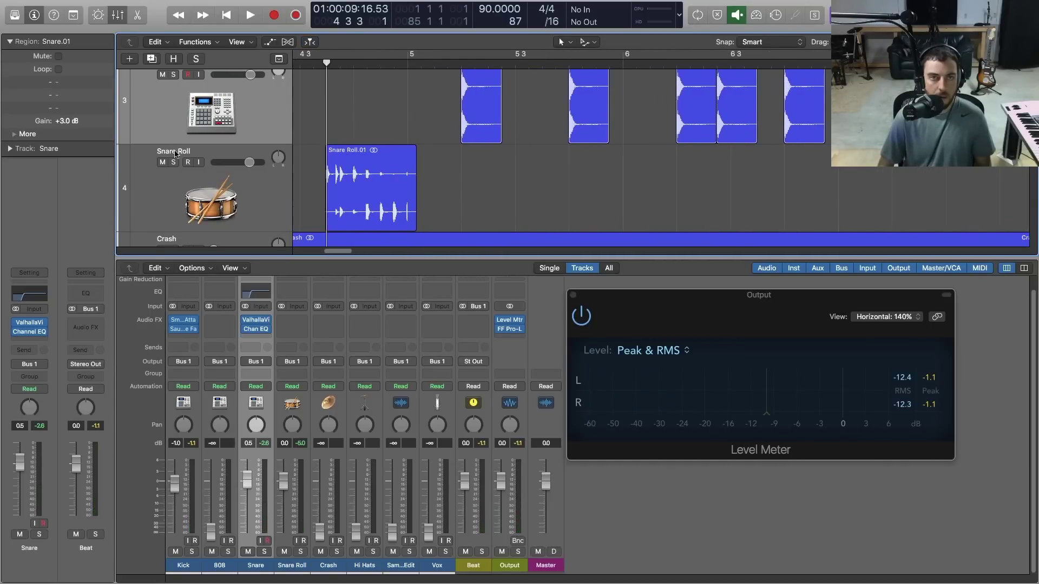
key(space)
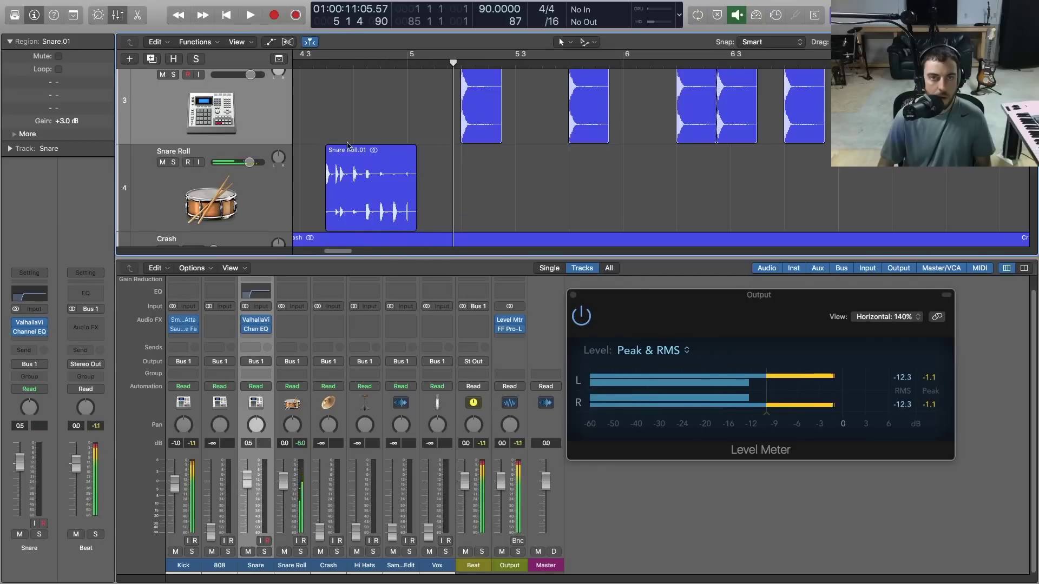
key(s)
click(326, 58)
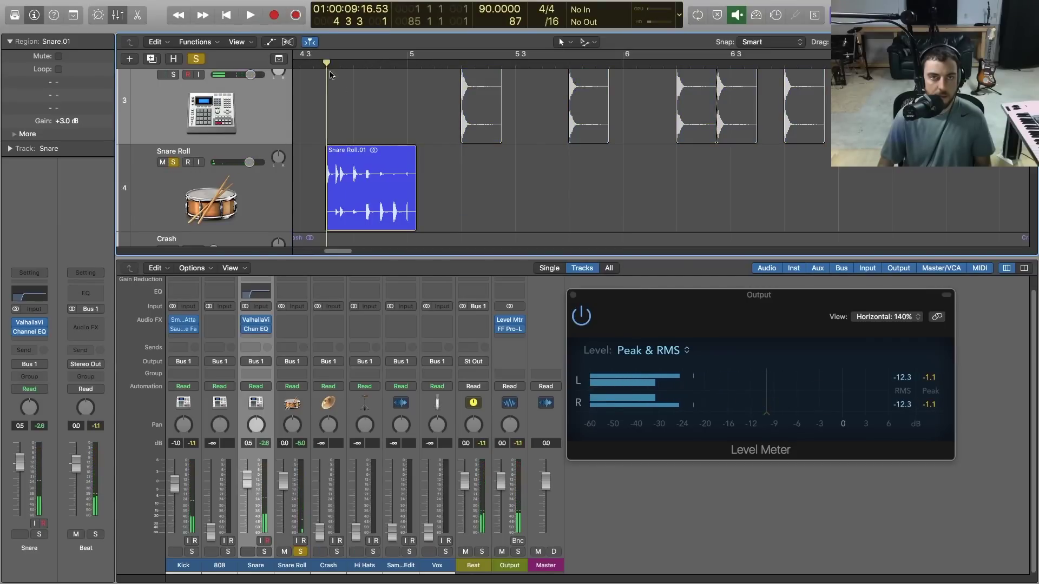
Step: Trim the end of the first Snare Roll region to just before bar 5 and check it in playback
click(414, 220)
drag(414, 221, 406, 221)
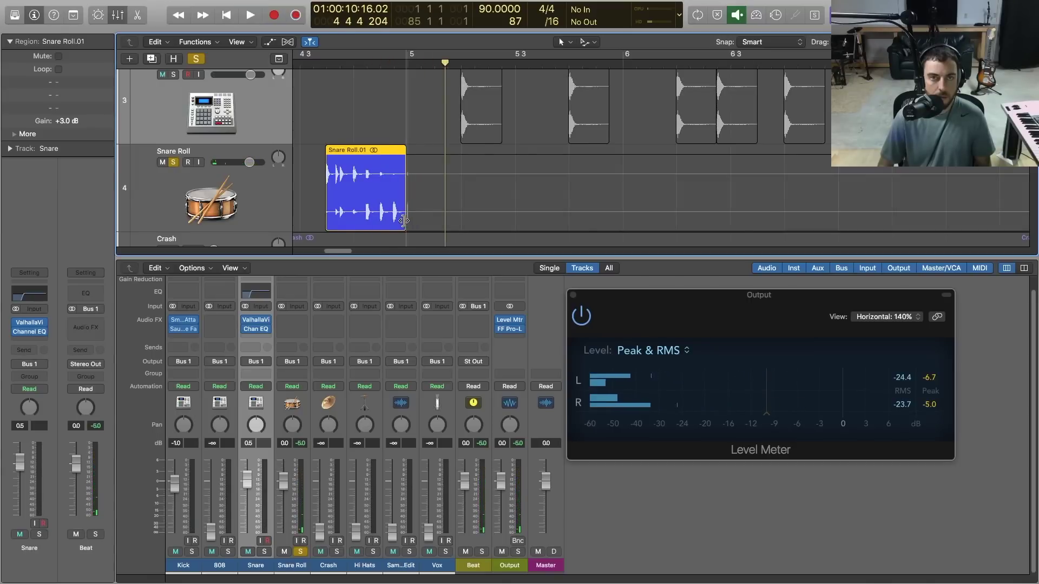
drag(402, 221, 403, 221)
key(space)
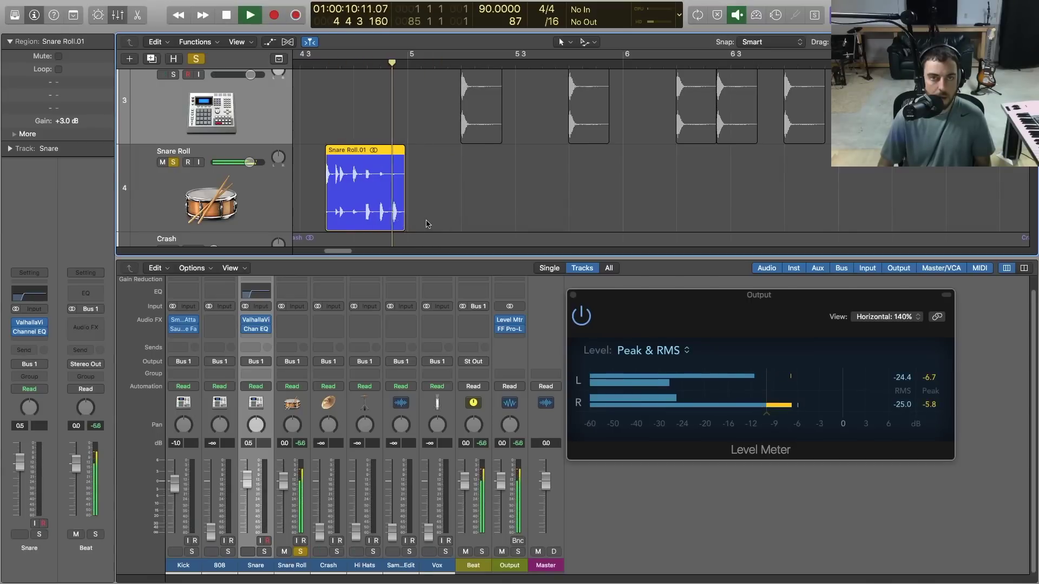
key(space)
Step: Assign the Fade Tool as the secondary tool, add a short fade-out to the first Snare Roll region and play it
click(592, 41)
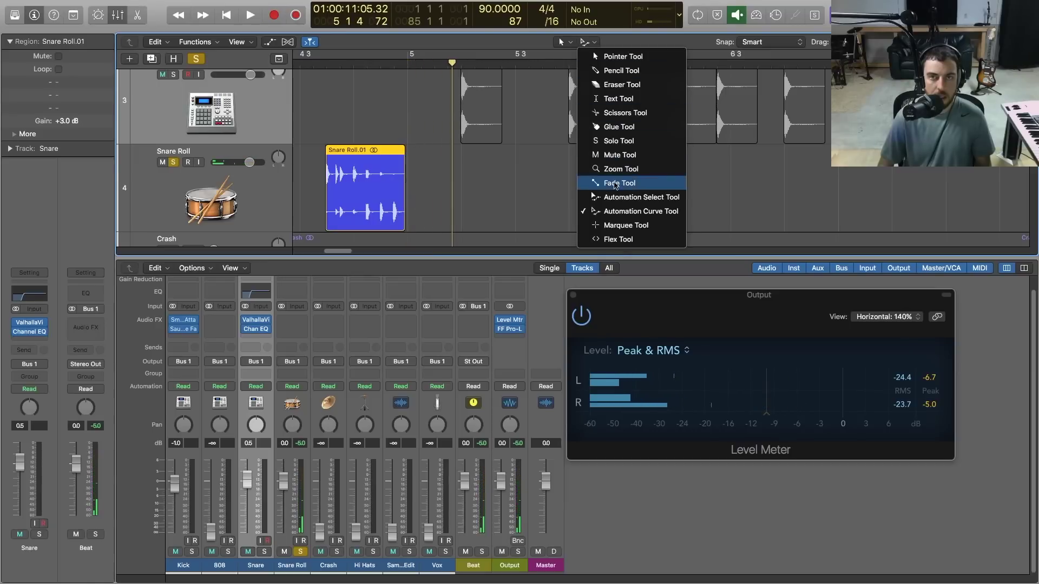
key(Return)
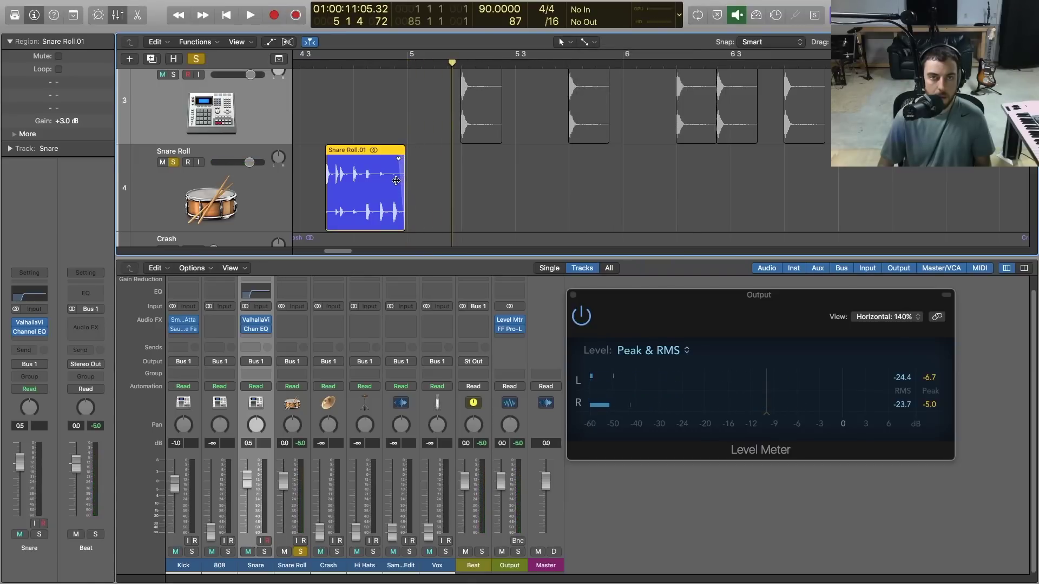
key(space)
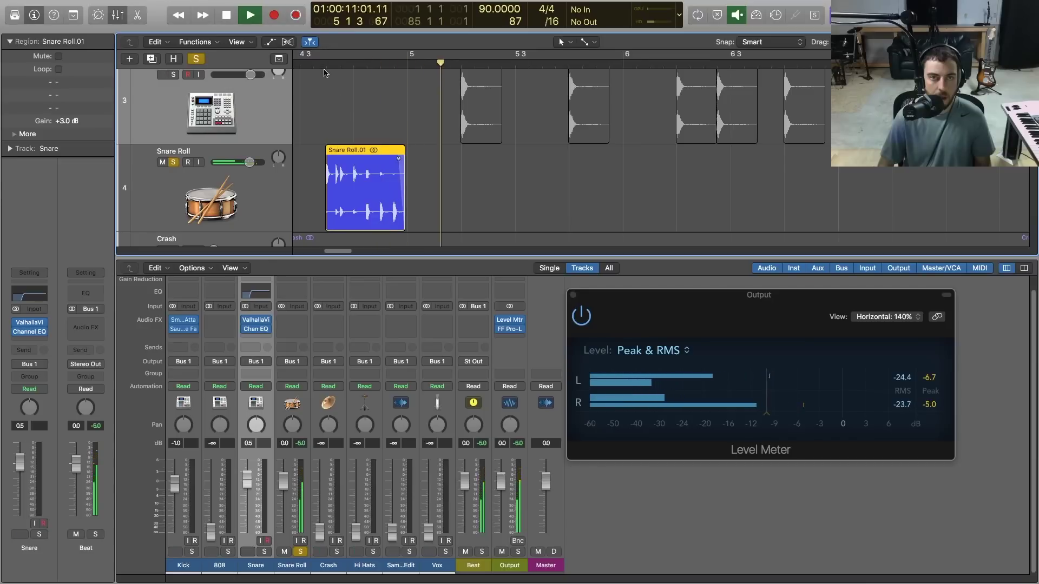
key(space)
key(space)
click(485, 183)
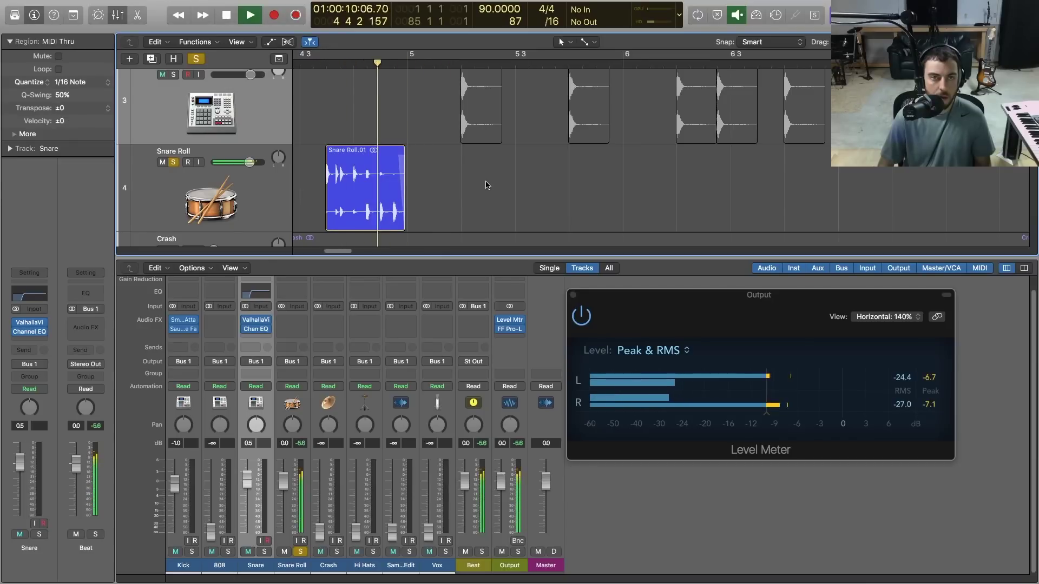
Step: Play Snare Roll.02, trim its end to just before bar 13 and add a short fade-out
key(super+Left)
key(super+Left)
key(super+Left)
key(super+Left)
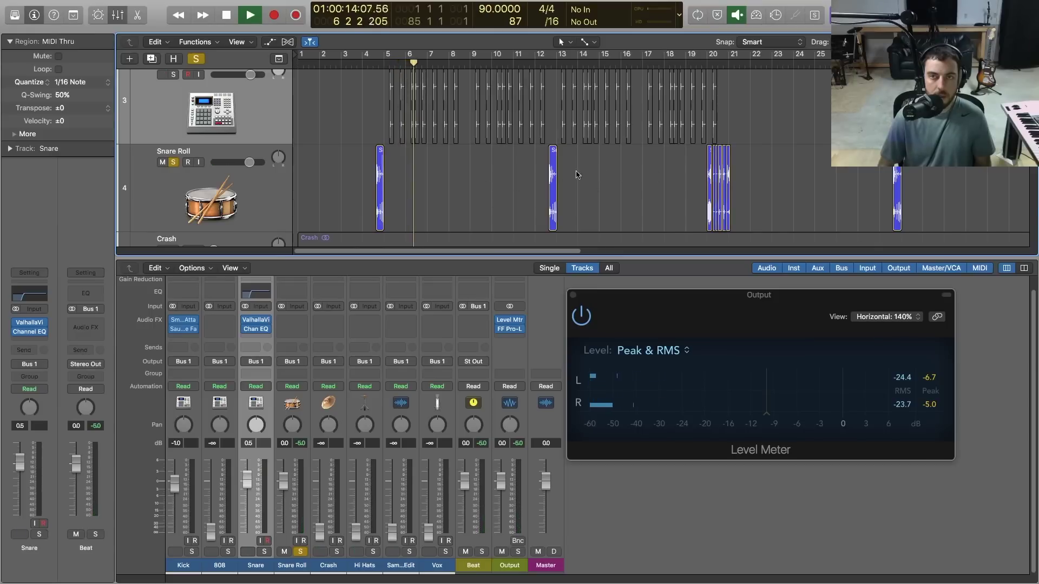
click(554, 65)
key(super+Right)
key(super+Right)
key(super+Right)
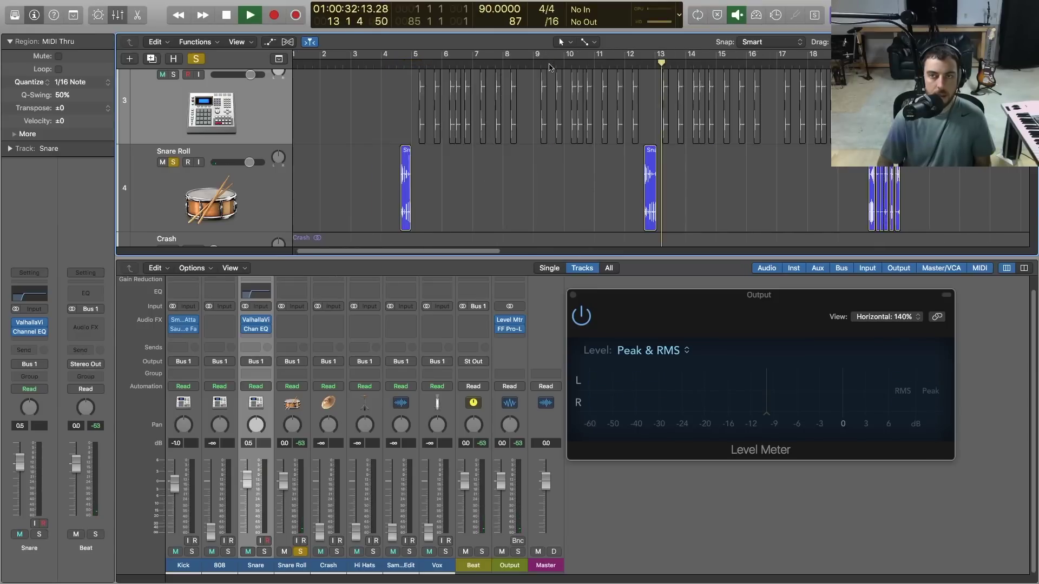
key(space)
key(space)
key(super+Right)
key(super+Right)
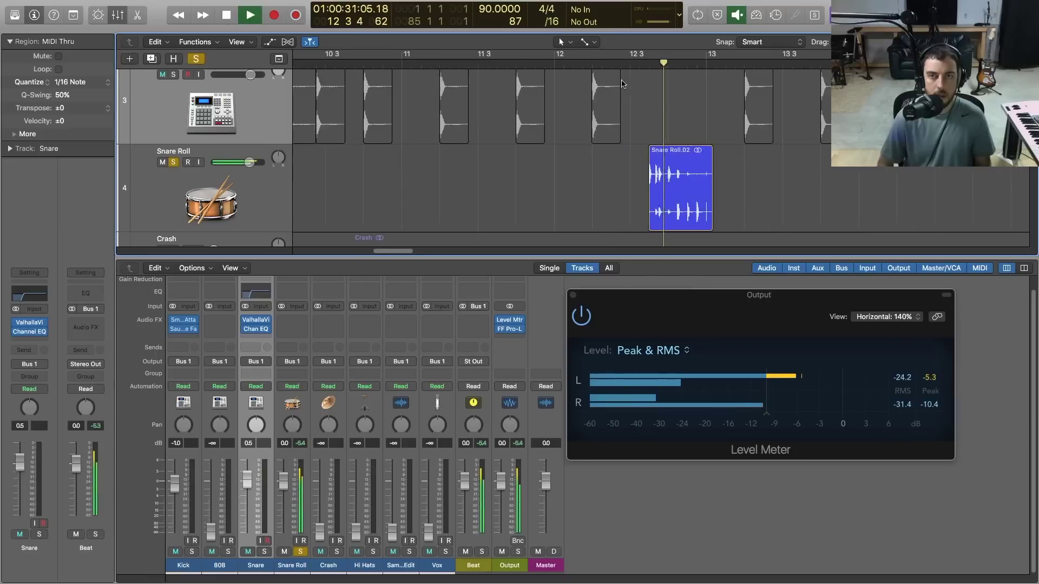
key(space)
drag(724, 217, 710, 184)
Step: Trim the end of Snare Roll.08 to just before bar 21 and check the roll in playback
scroll(785, 184, right, 10)
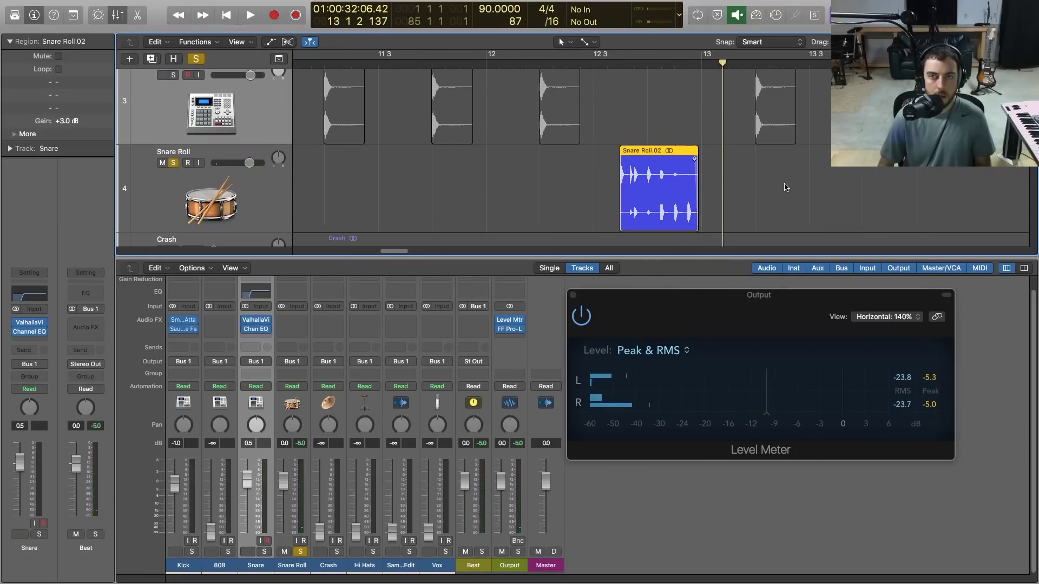
scroll(785, 187, right, 20)
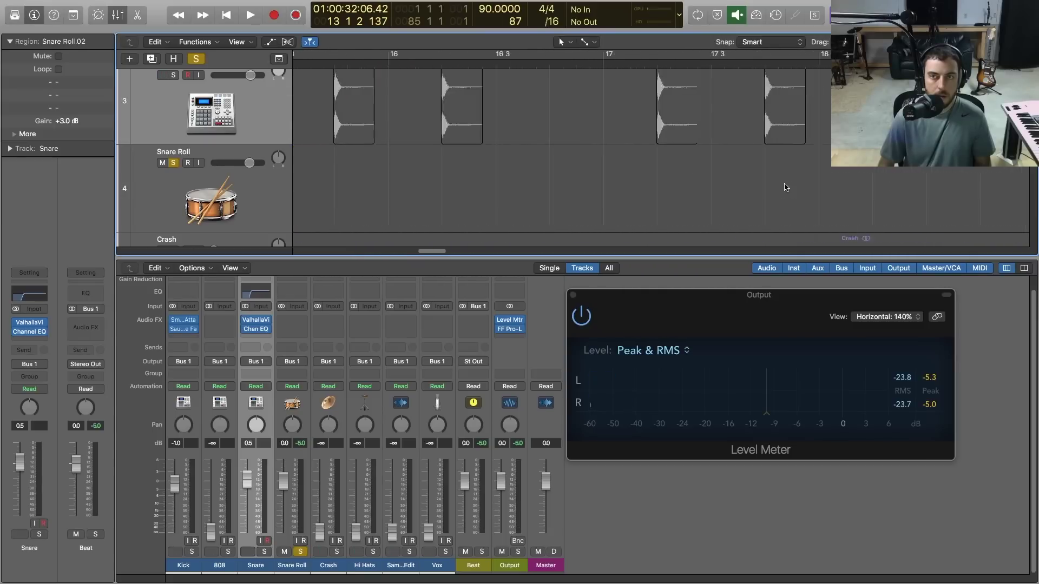
key(space)
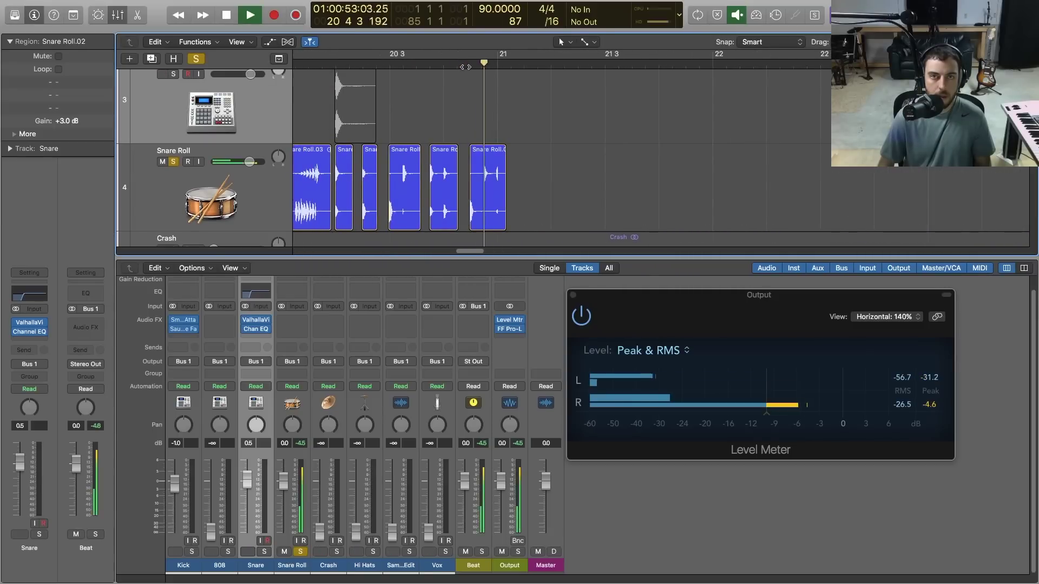
key(space)
drag(505, 197, 493, 197)
click(321, 68)
key(space)
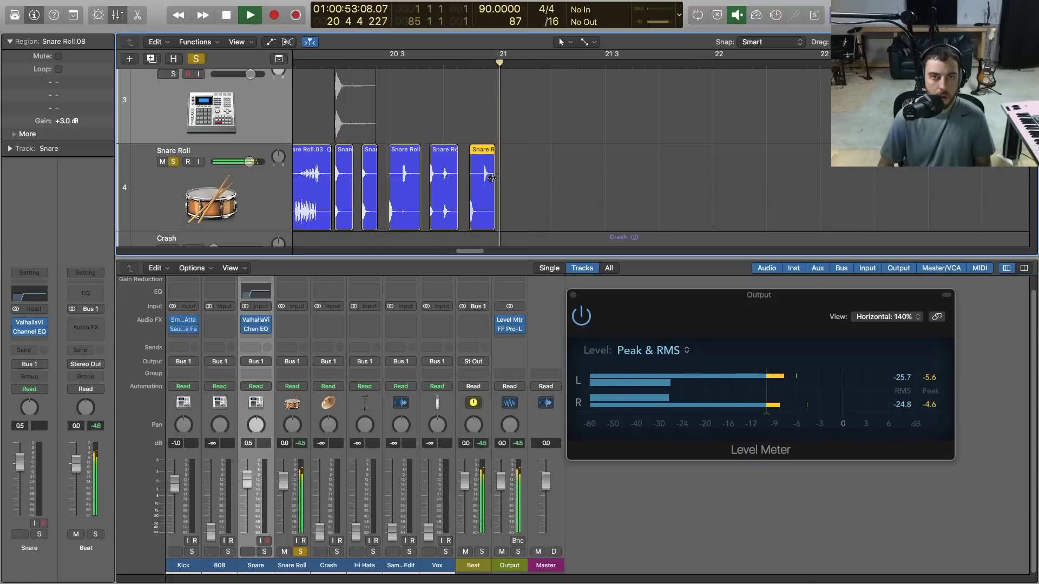
Step: Play Snare Roll.09, trim its end to just before bar 29 and add a short fade-out
scroll(590, 179, right, 3)
scroll(590, 179, right, 15)
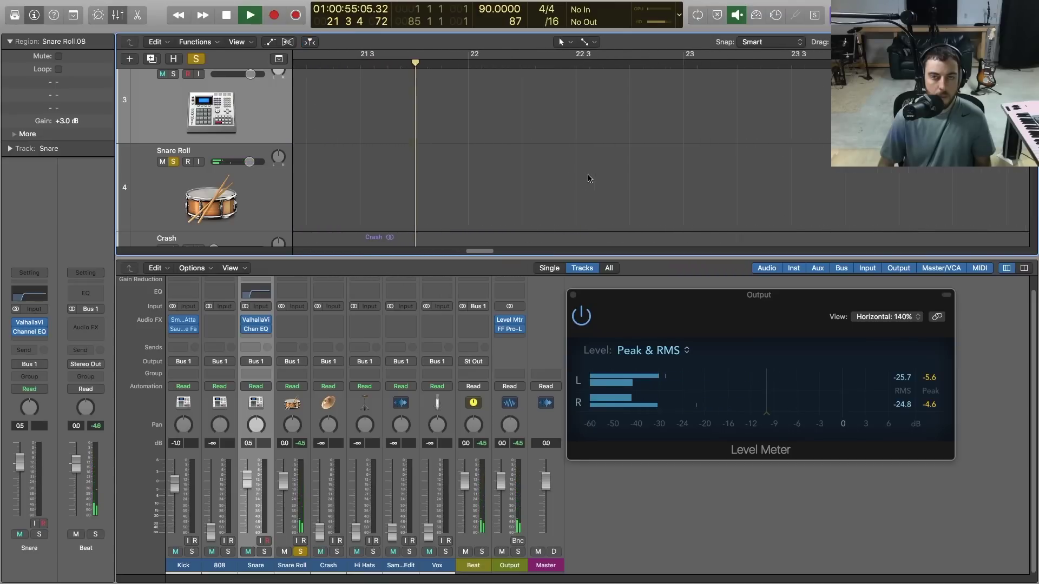
scroll(541, 170, right, 8)
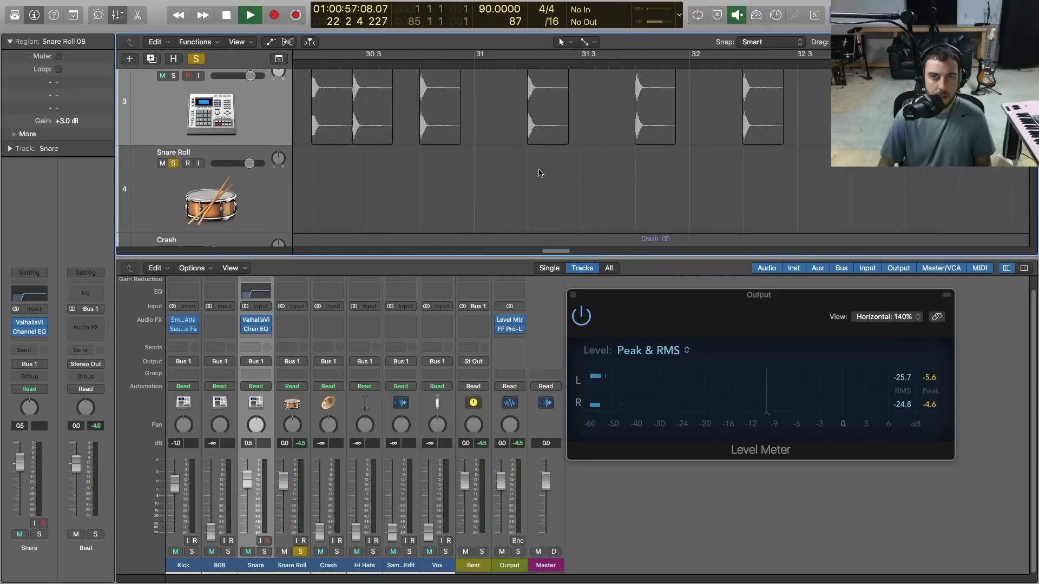
scroll(539, 173, left, 7)
scroll(539, 173, down, 1)
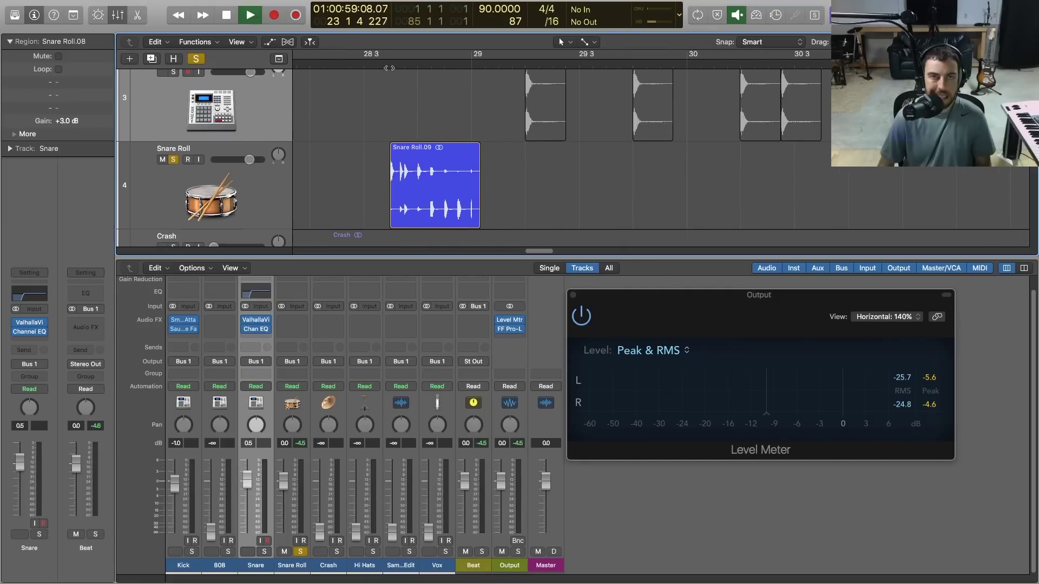
key(space)
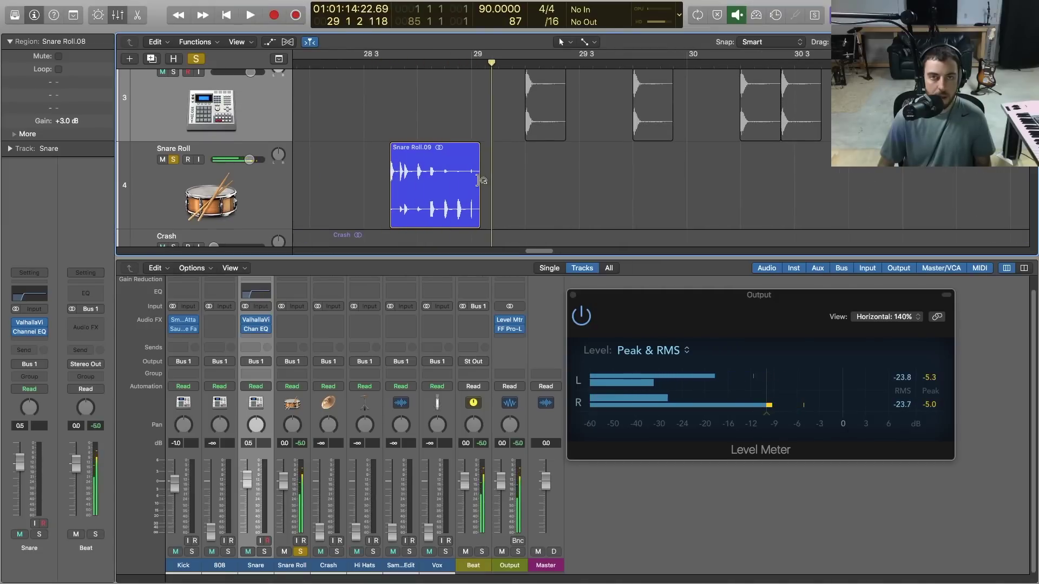
click(468, 180)
drag(478, 195, 466, 194)
click(495, 184)
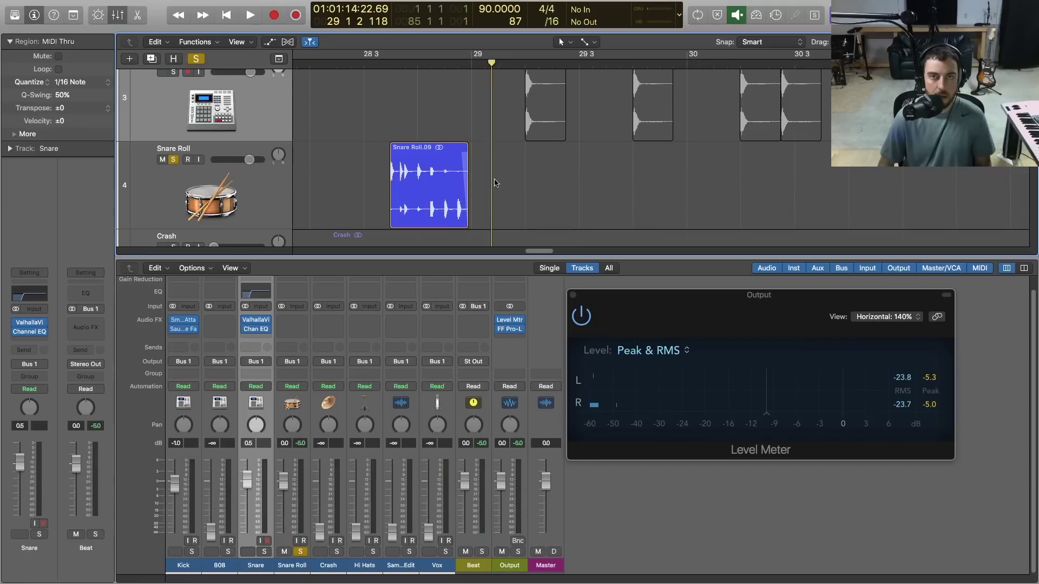
Step: Trim the end of Snare Roll.10 to just before bar 37, add a short fade-out and play it
key(super+Left)
key(super+Left)
key(super+Left)
key(super+Left)
key(super+Left)
key(super+Left)
key(super+Left)
scroll(719, 153, right, 4)
scroll(718, 153, down, 2)
scroll(718, 154, right, 1)
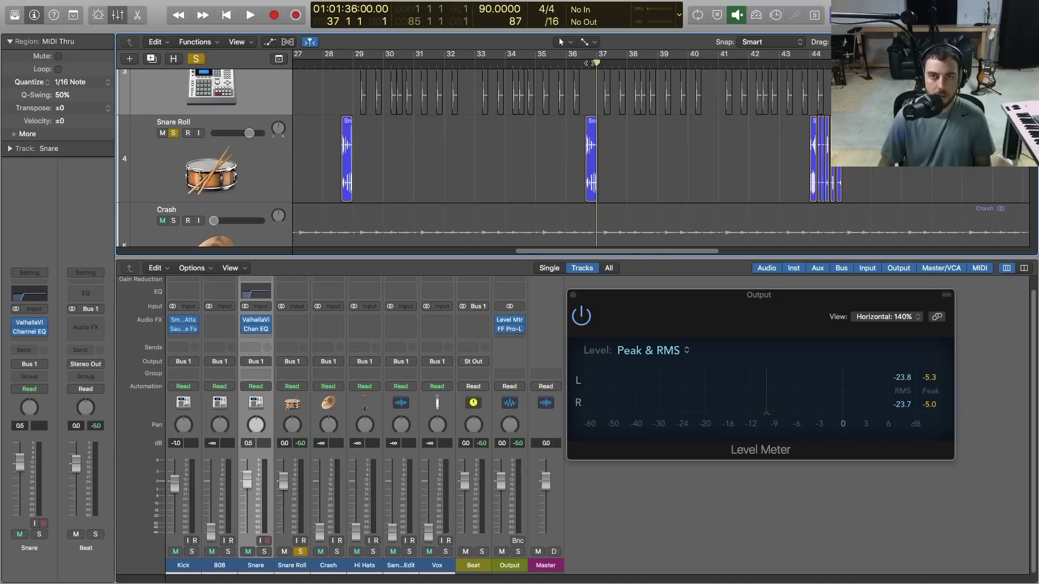
key(super+Right)
key(super+Right)
key(super+Right)
key(super+Right)
key(super+Right)
key(super+Right)
key(super+Right)
key(super+Right)
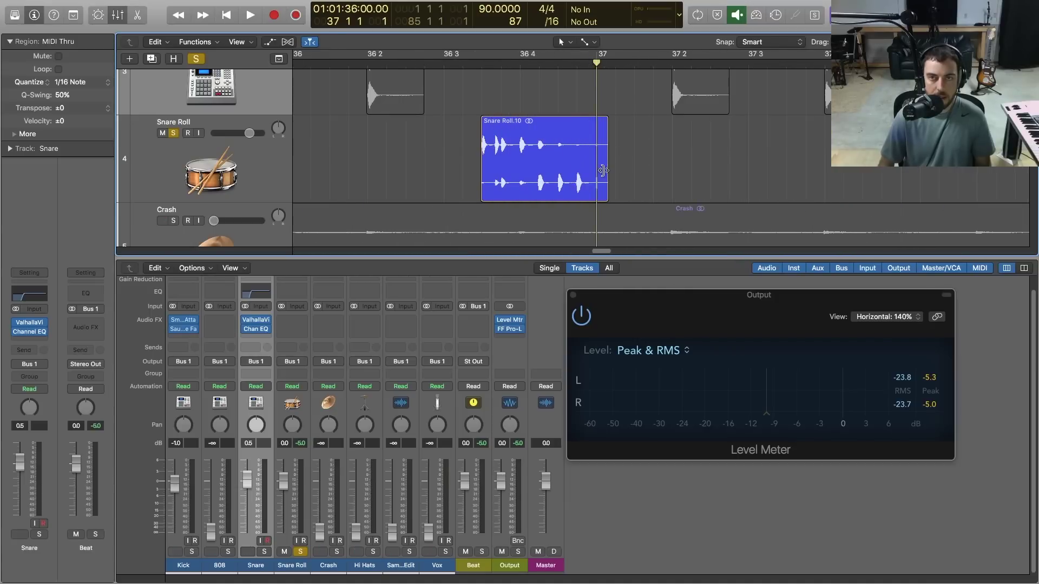
drag(602, 170, 592, 158)
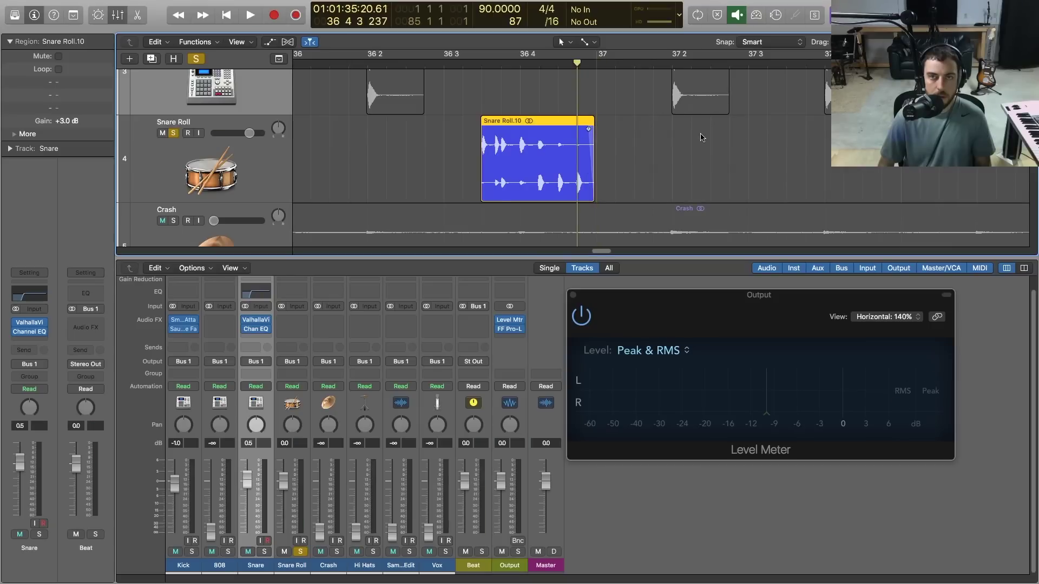
key(space)
Step: Replace the Snare Roll regions leading into bar 45 with a copy of the six roll regions before bar 21 and play them
key(super+Left)
key(super+Left)
key(super+Left)
key(super+Left)
key(super+Left)
scroll(702, 135, right, 10)
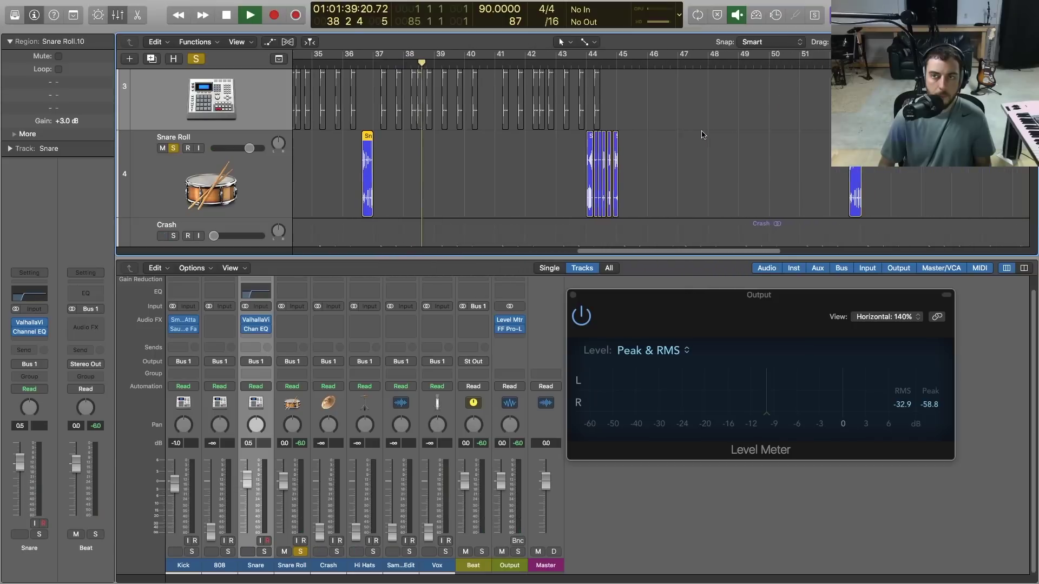
scroll(703, 135, right, 4)
key(super+Left)
key(super+Left)
key(super+Left)
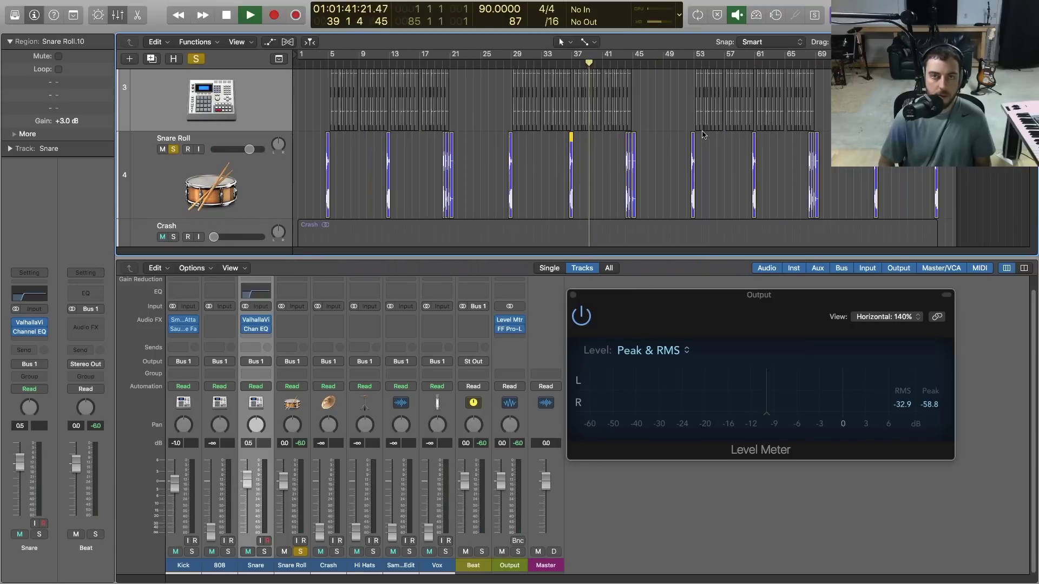
key(super+Up)
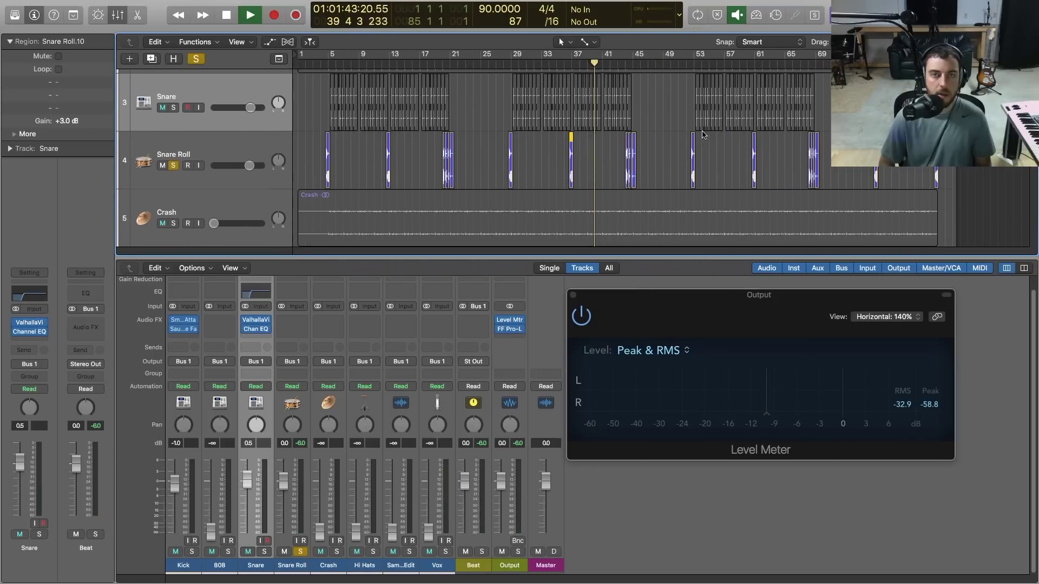
click(651, 163)
key(space)
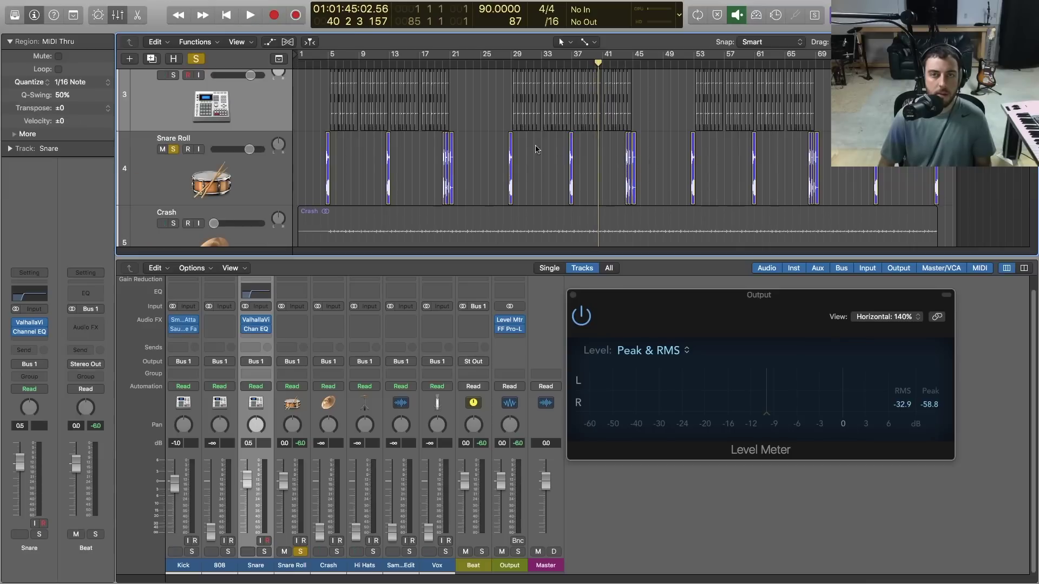
click(449, 164)
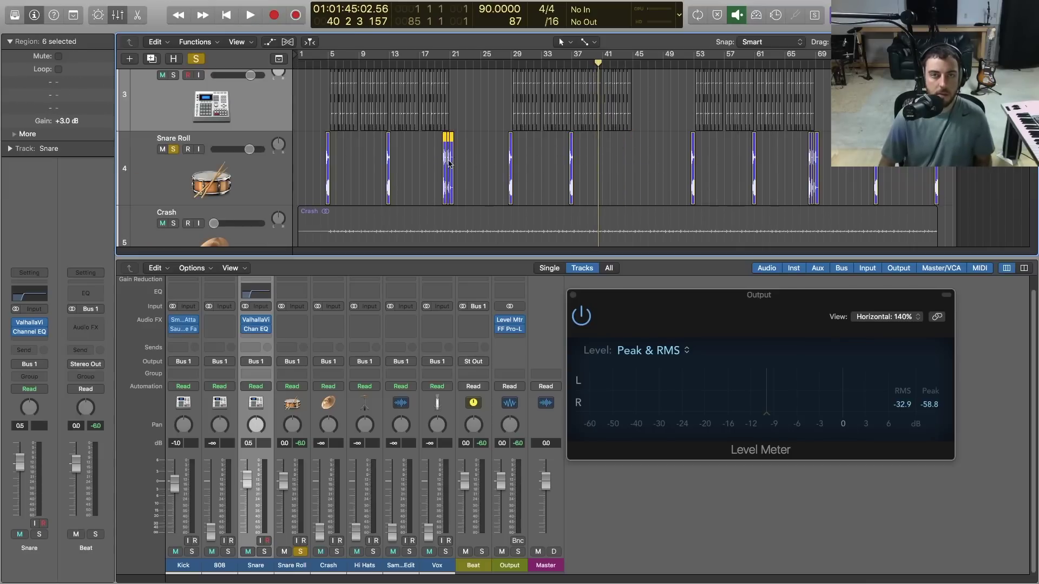
drag(524, 171, 627, 170)
key(space)
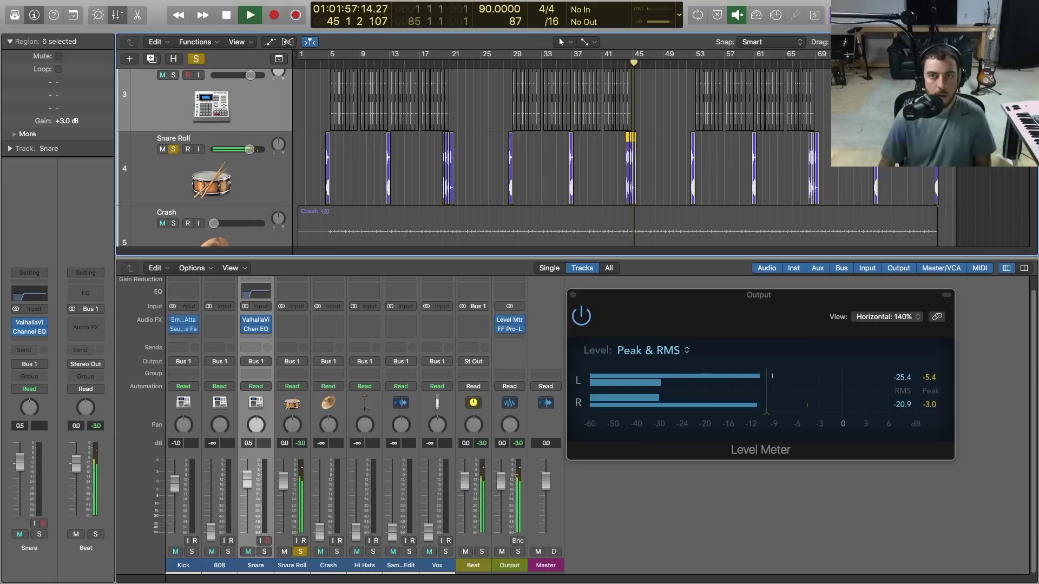
Step: Replace the roll leading into bar 69 with a copy of the six Snare Roll regions, adjusting its placement by ear
drag(625, 162, 800, 162)
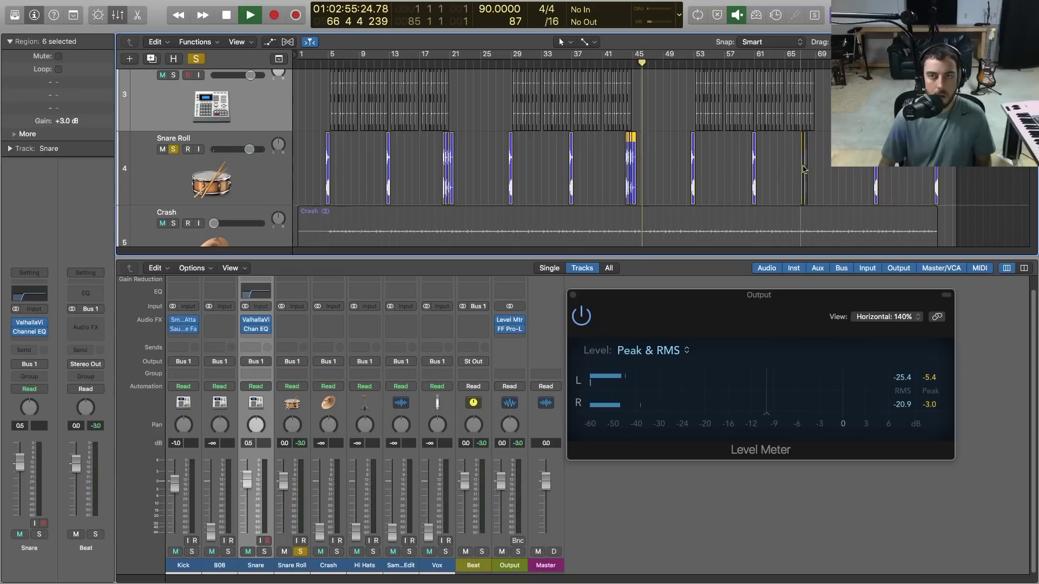
click(798, 66)
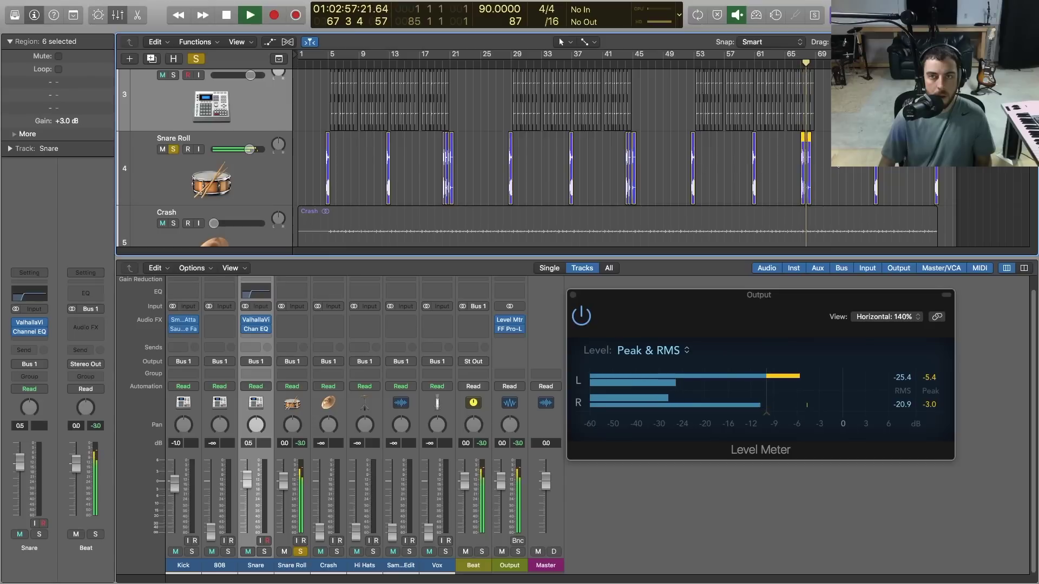
drag(803, 160, 811, 161)
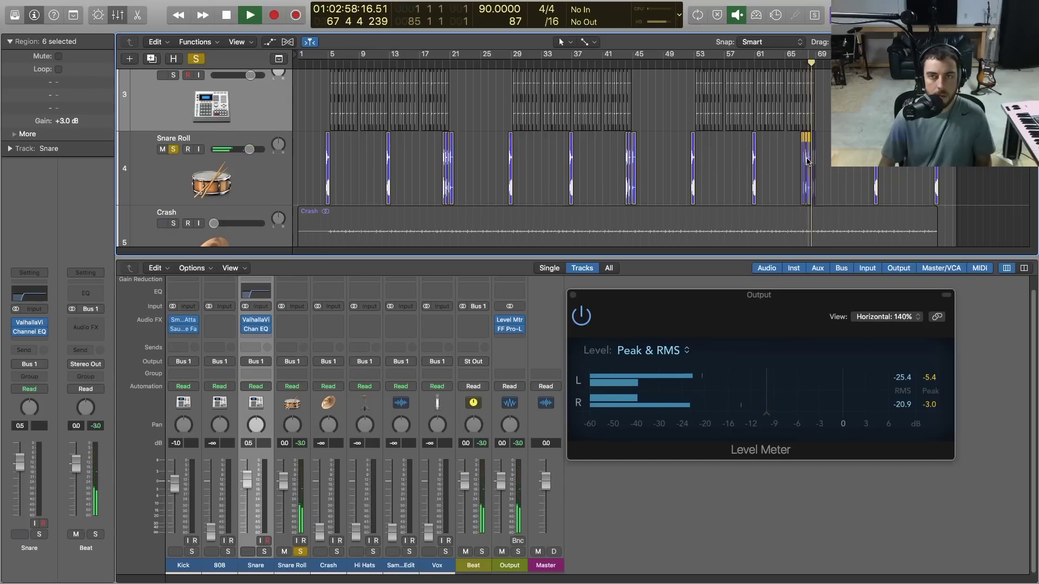
click(801, 67)
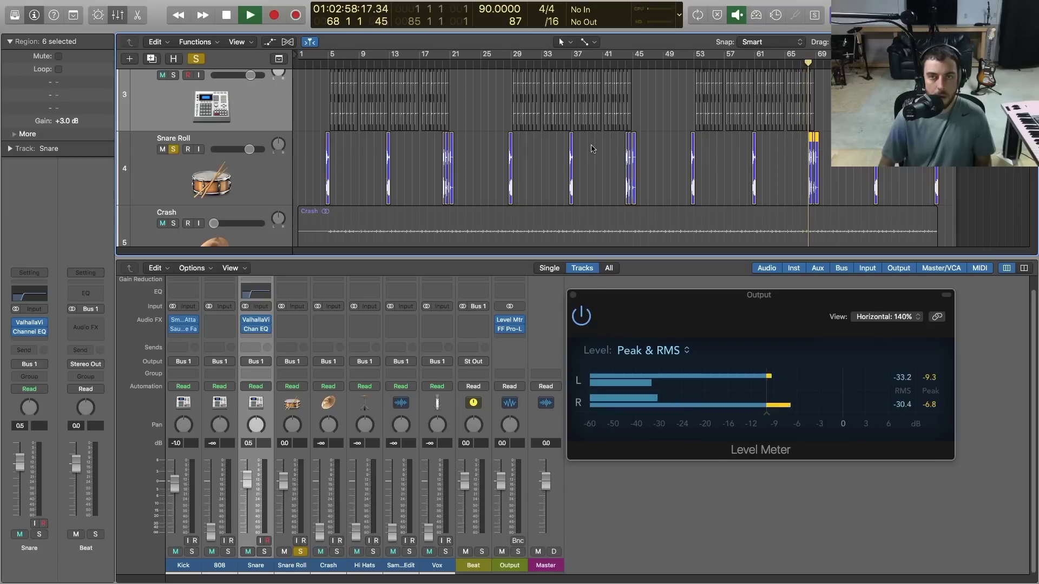
Step: Replace the Snare Roll regions before bars 53 and 61 with copies of those before bars 29 and 37, and play them unsoloed
drag(591, 148, 491, 151)
drag(774, 150, 679, 145)
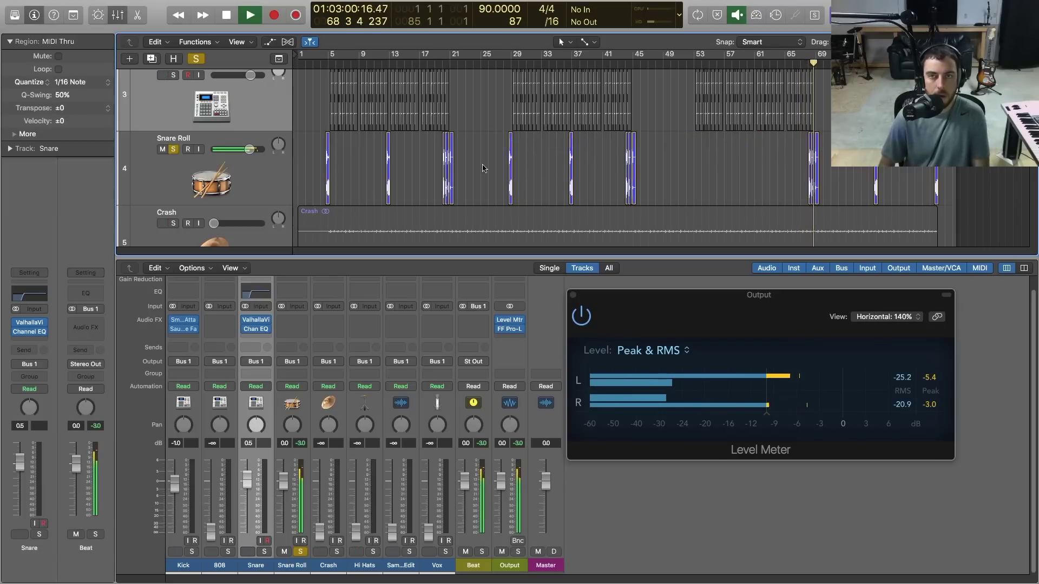
key(super+a)
drag(658, 168, 693, 157)
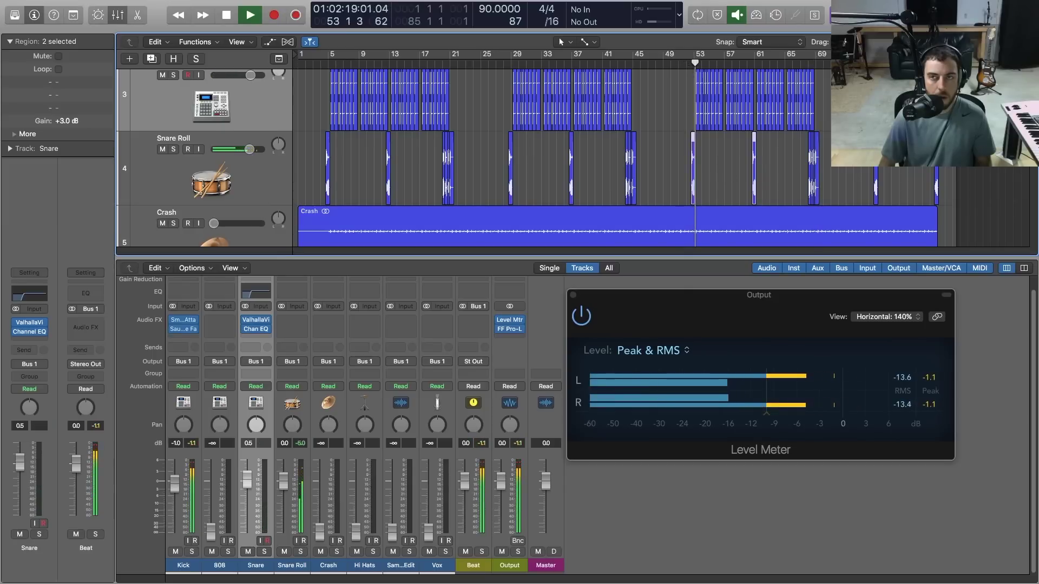
Step: Delete the last two Snare Roll regions and replace them with copies of the pair before bars 53 and 61
click(875, 152)
shift+click(936, 152)
key(Delete)
click(754, 151)
shift+click(694, 152)
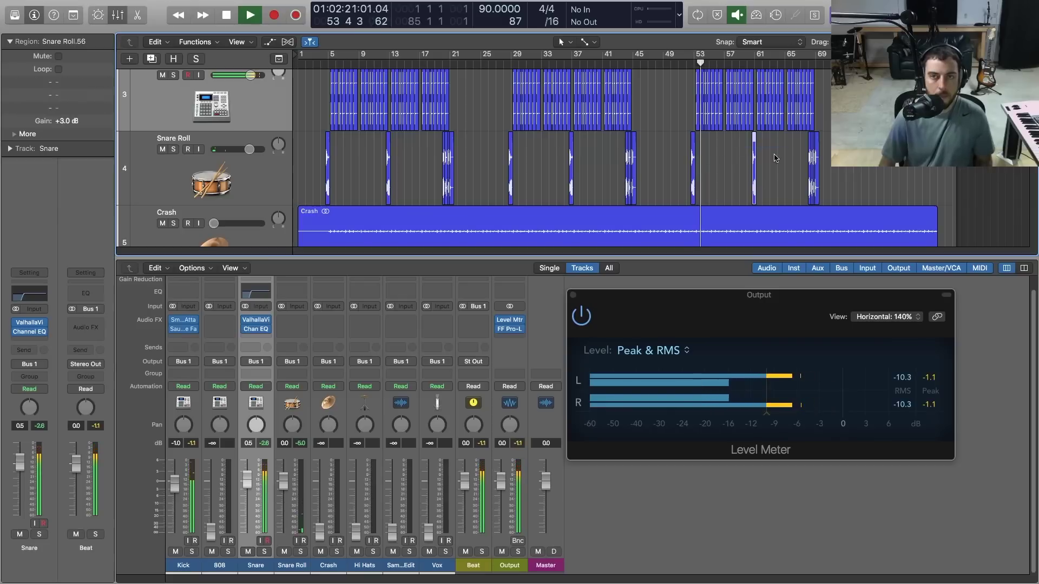
drag(761, 158, 942, 158)
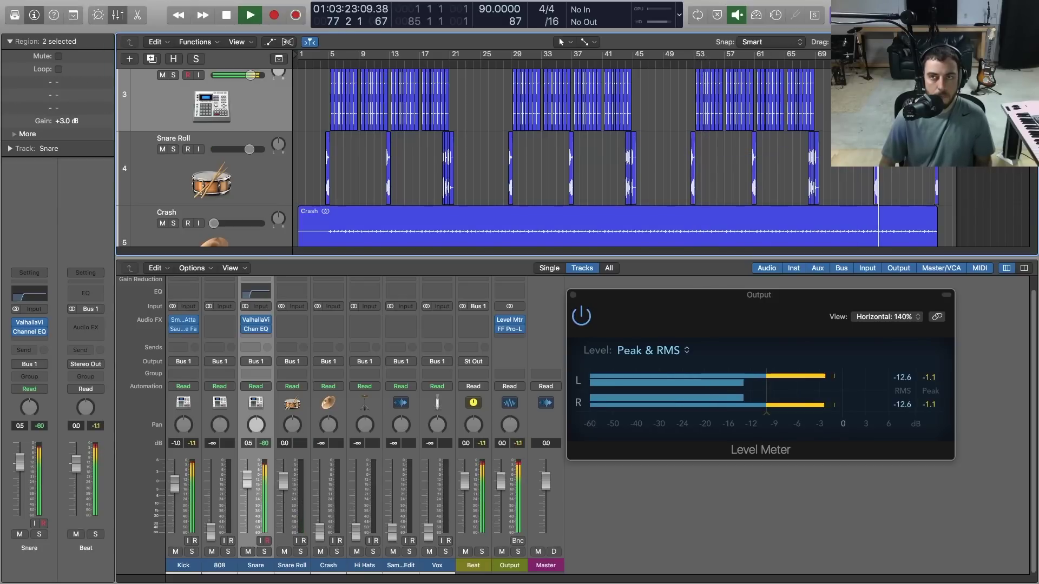
Step: Play the arrangement from bar 4 and set the Snare Roll level to -0.1 dB
click(497, 167)
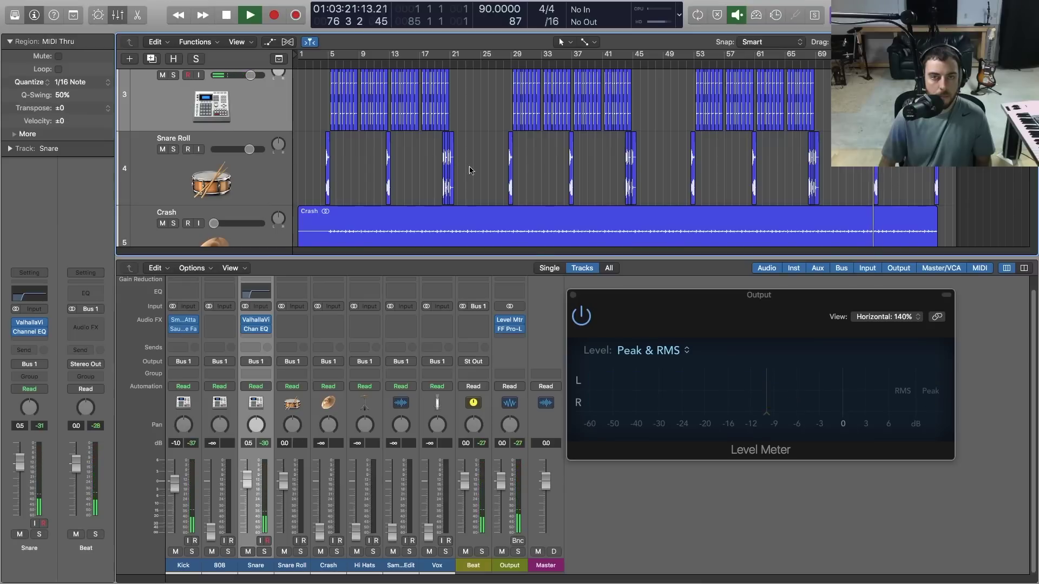
key(x)
key(space)
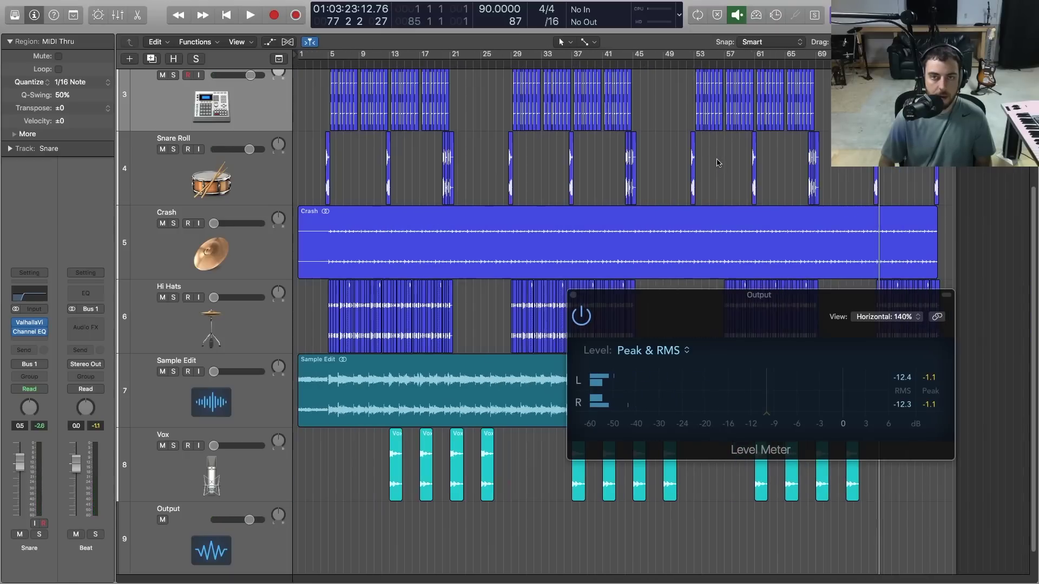
scroll(471, 163, up, 3)
key(x)
click(322, 64)
key(space)
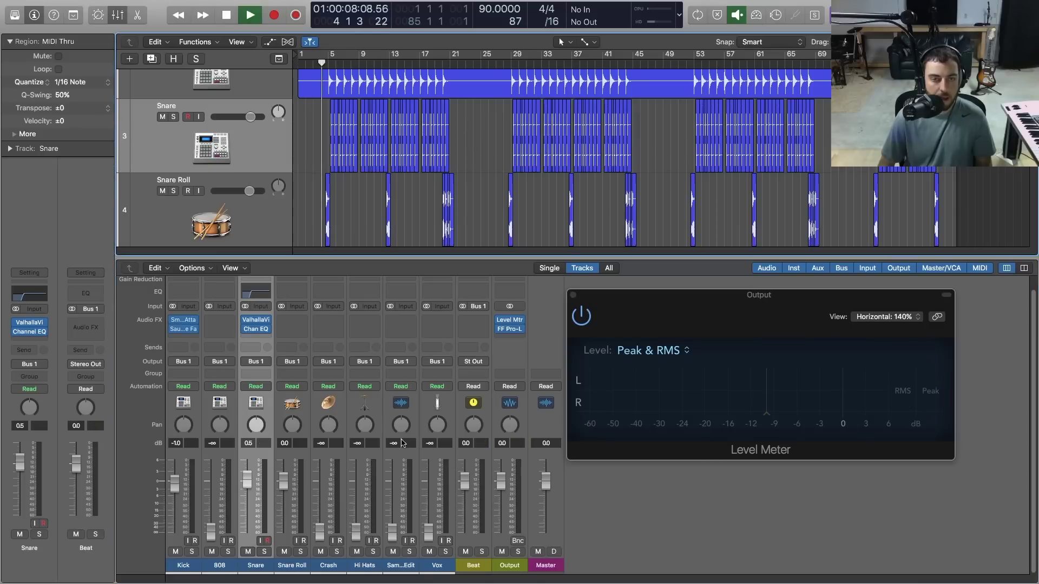
drag(280, 483, 280, 482)
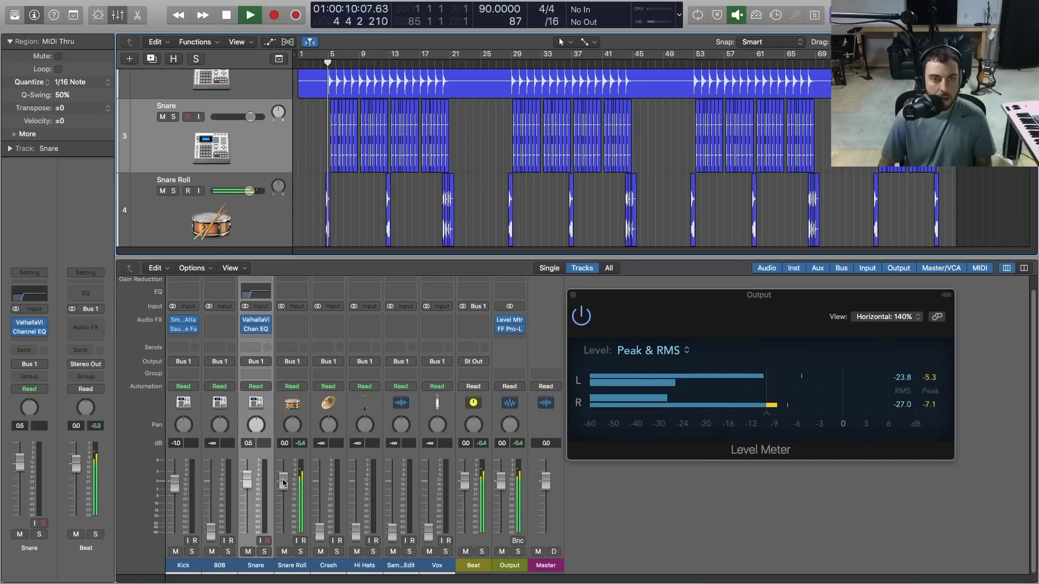
key(space)
Step: Copy the Snare's ValhallaVintageVerb to the Snare Roll channel and set its mix to 12.8 %
drag(260, 325, 292, 319)
click(291, 320)
drag(217, 58, 550, 141)
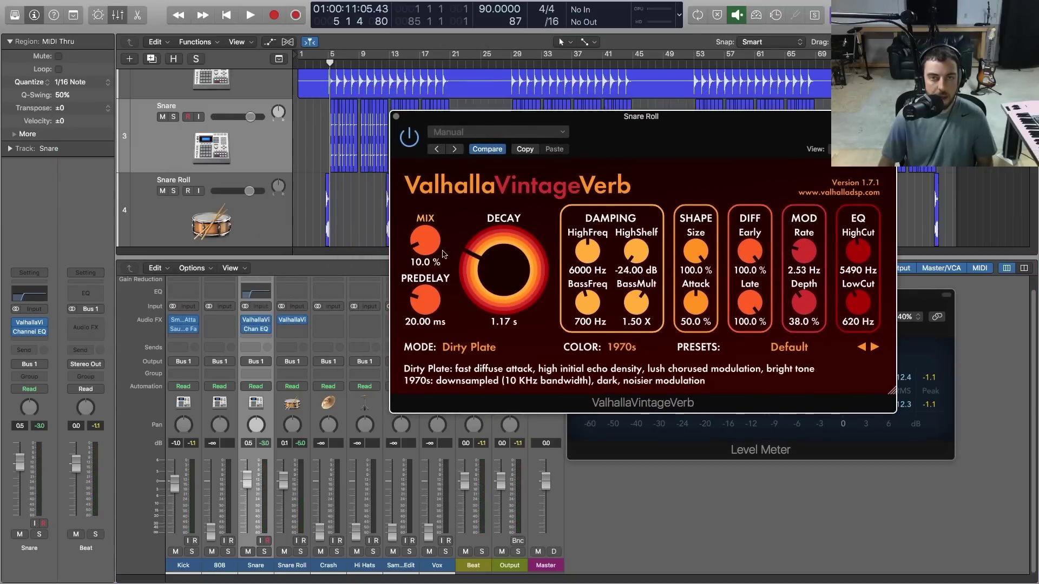
key(comma)
key(space)
drag(425, 243, 421, 249)
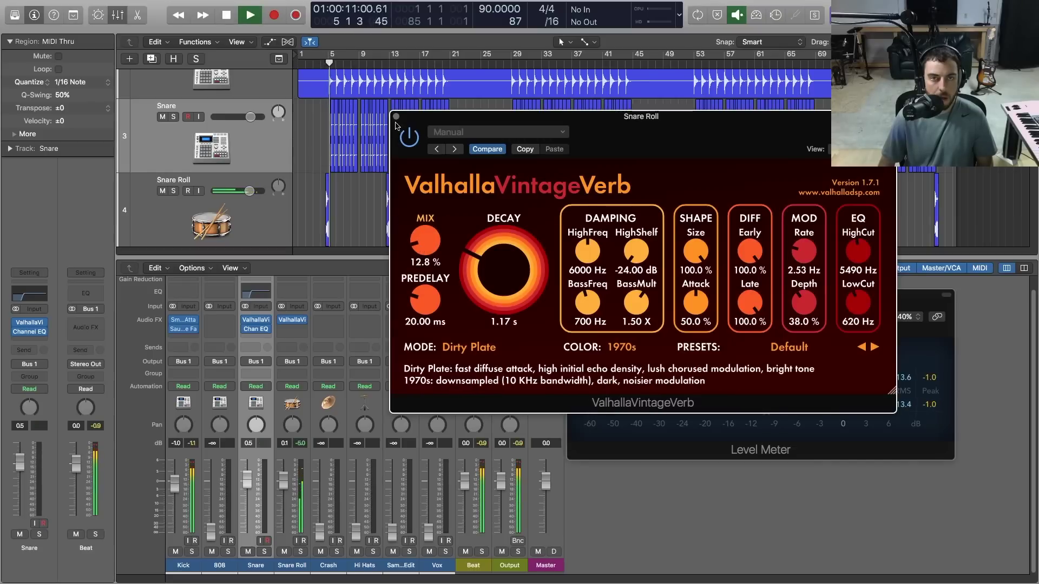
click(396, 116)
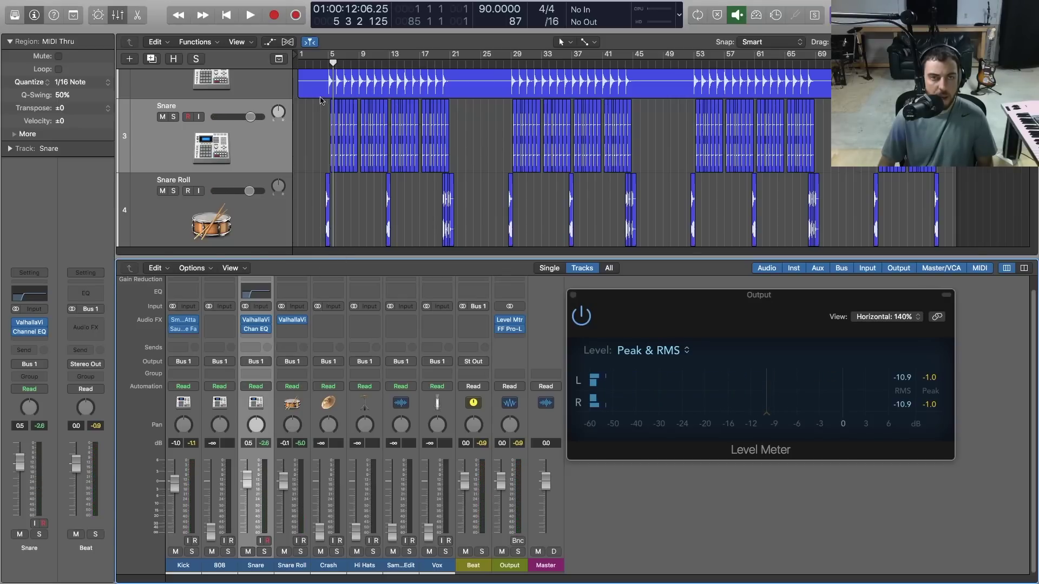
Step: Insert a Tremolo ahead of the reverb on the Snare Roll channel and play the roll before bar 13
click(322, 65)
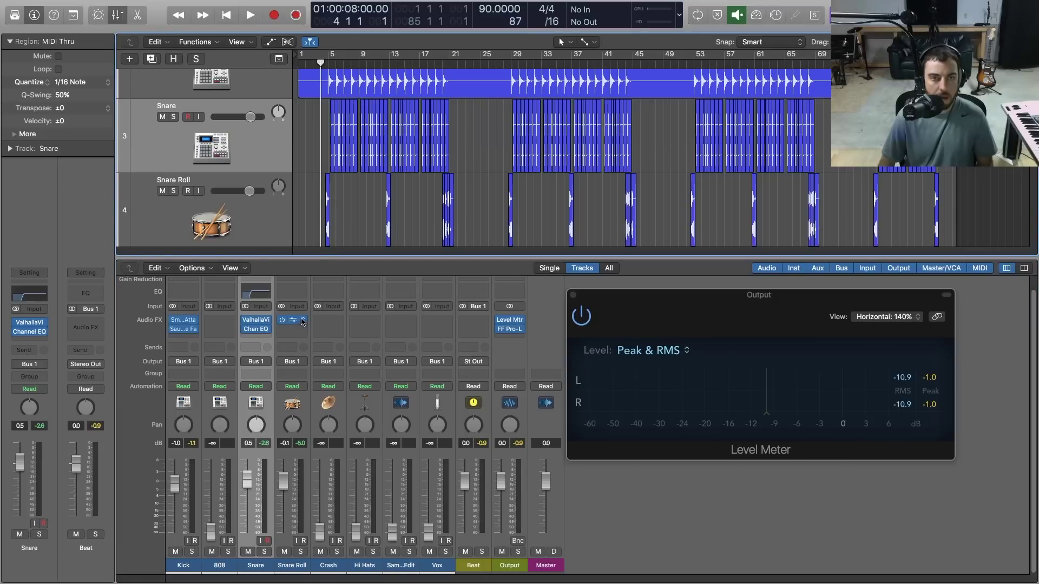
click(301, 319)
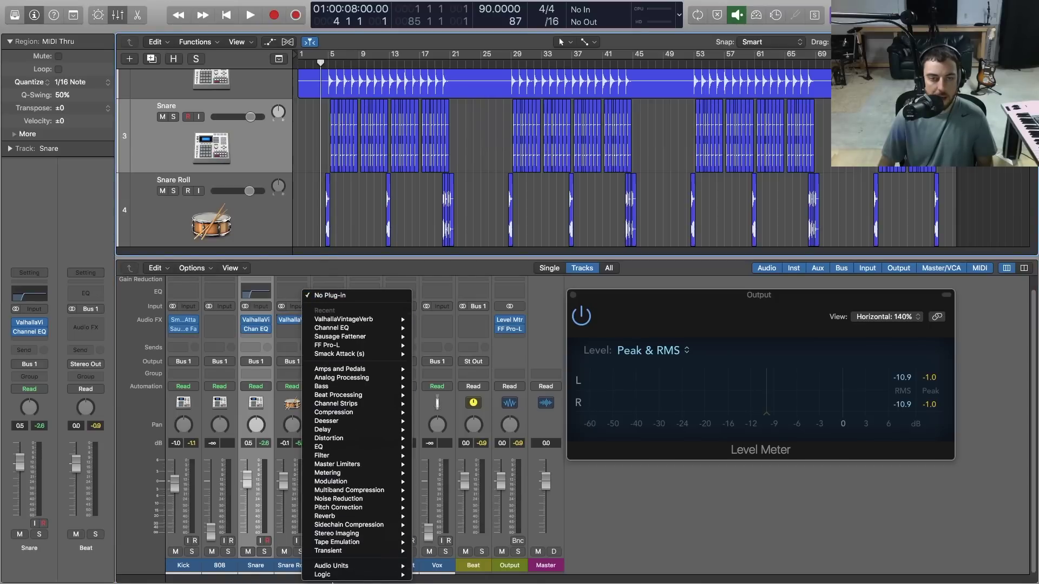
mouse_move(364, 570)
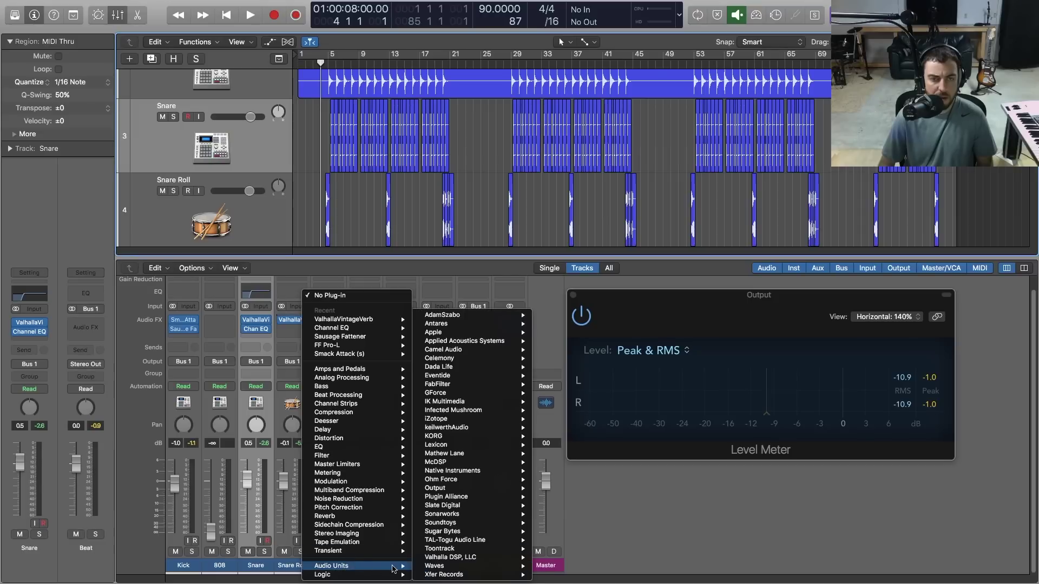
mouse_move(466, 536)
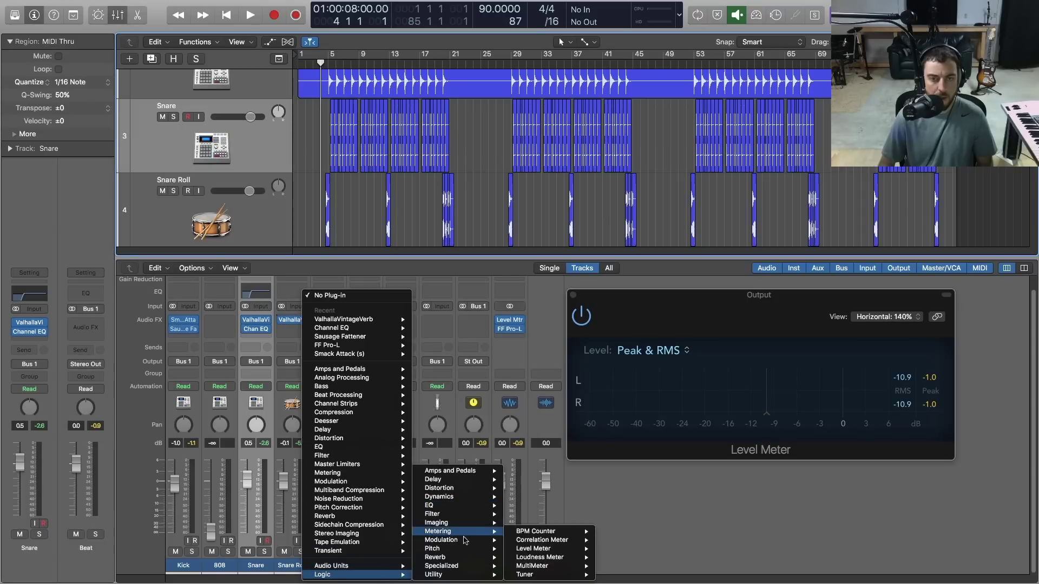
mouse_move(540, 574)
click(617, 575)
drag(201, 27, 594, 168)
click(386, 64)
key(space)
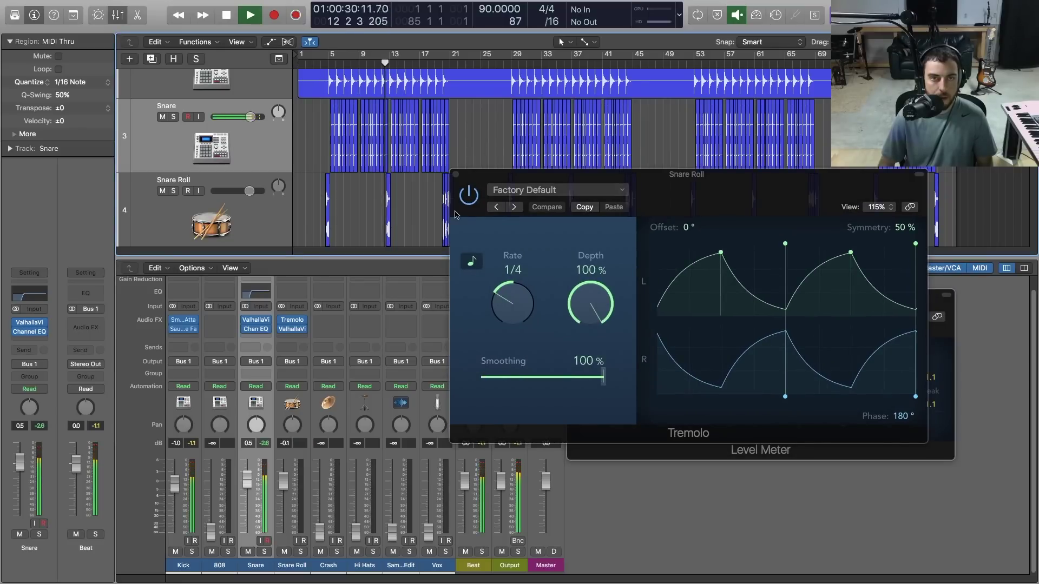
Step: Set the Snare Roll Tremolo to a 1/16 rate, 45 % depth and 62 % smoothing, keeping tempo sync on
key(space)
click(472, 262)
click(472, 262)
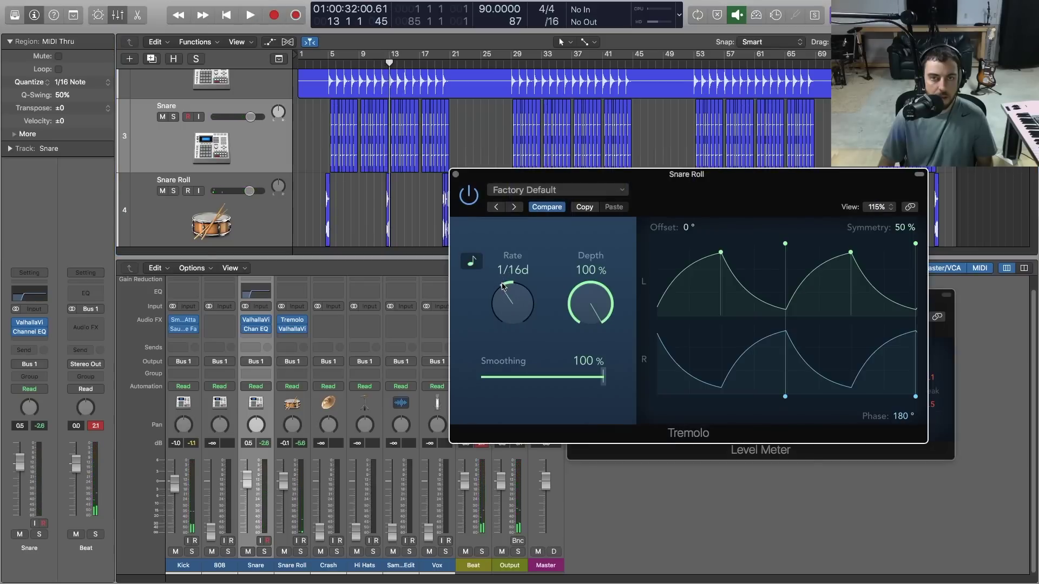
drag(583, 306, 550, 389)
key(space)
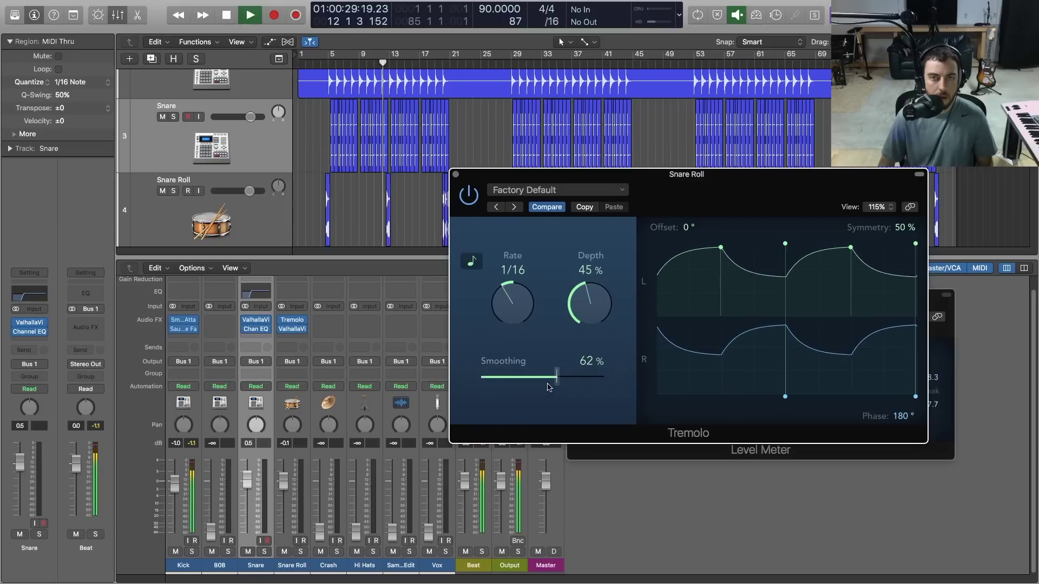
Step: Compare the roll before bar 13 with the Tremolo active and bypassed, leaving it switched on
key(space)
key(space)
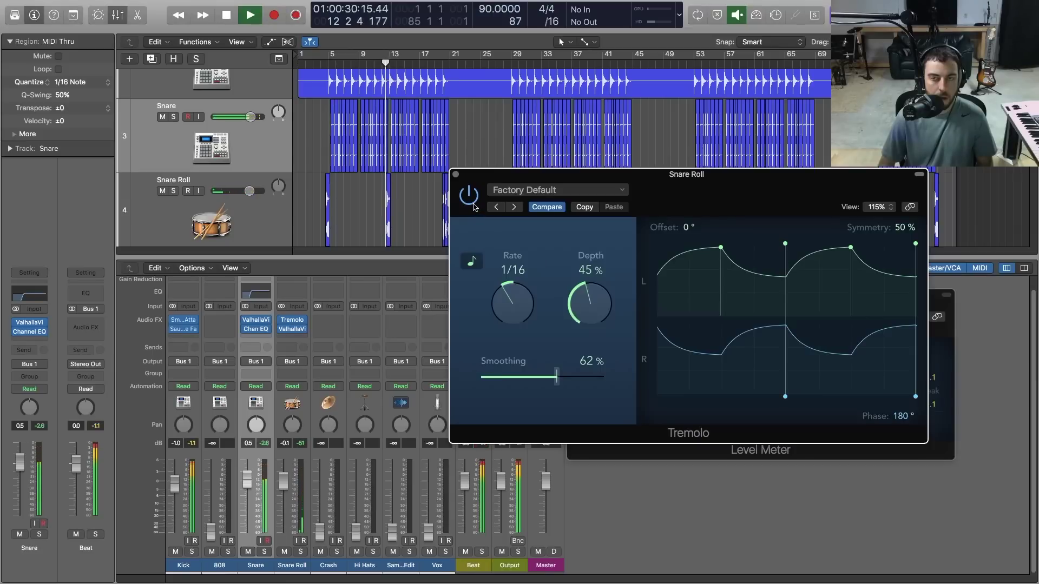
key(space)
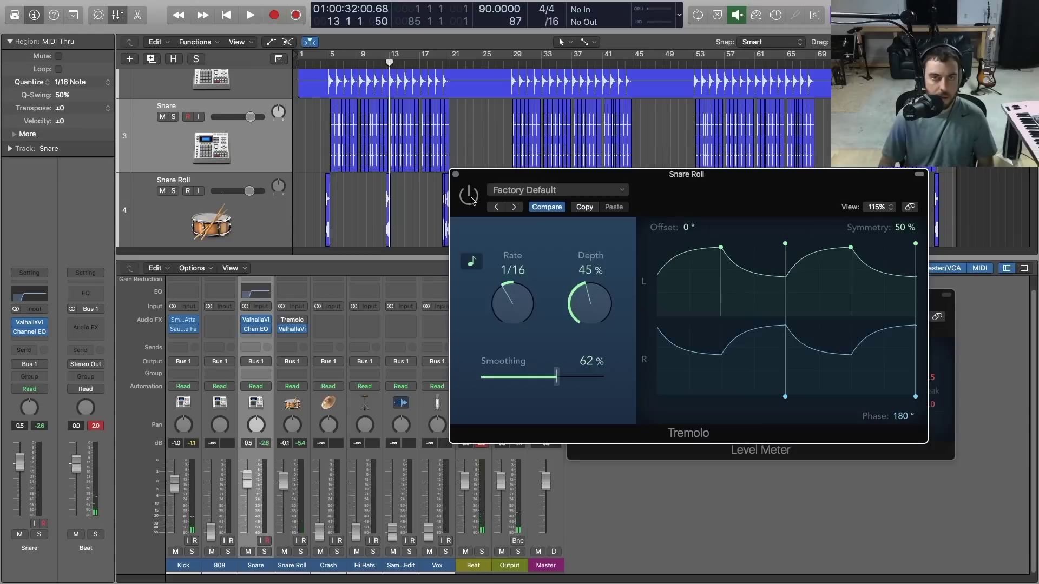
key(space)
click(472, 201)
Step: Set the Snare Roll Tremolo depth to 53 %, play the roll again and close the plug-in
drag(577, 295, 574, 277)
drag(572, 314, 572, 319)
key(space)
key(space)
key(space)
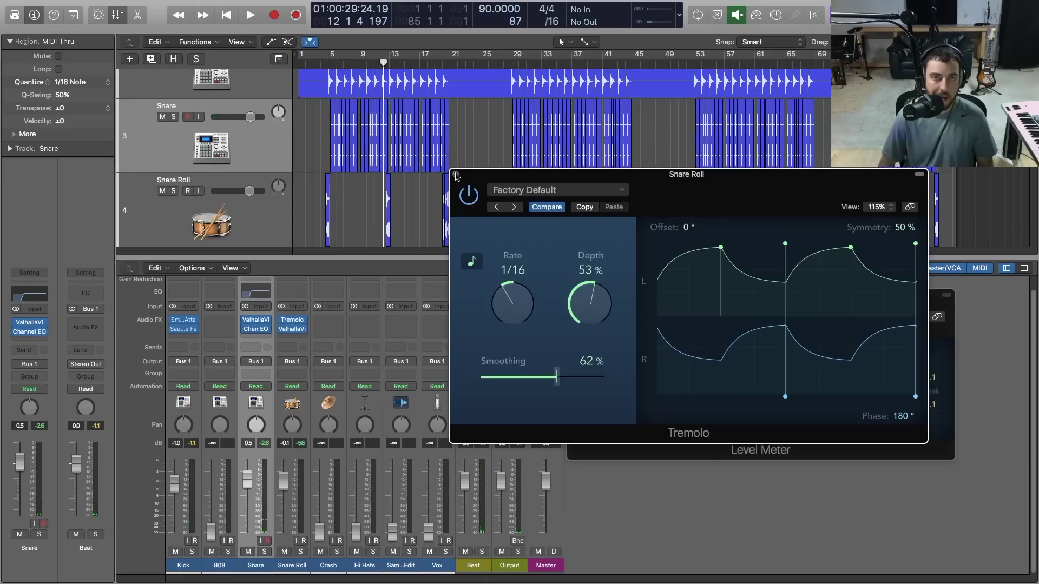
click(456, 175)
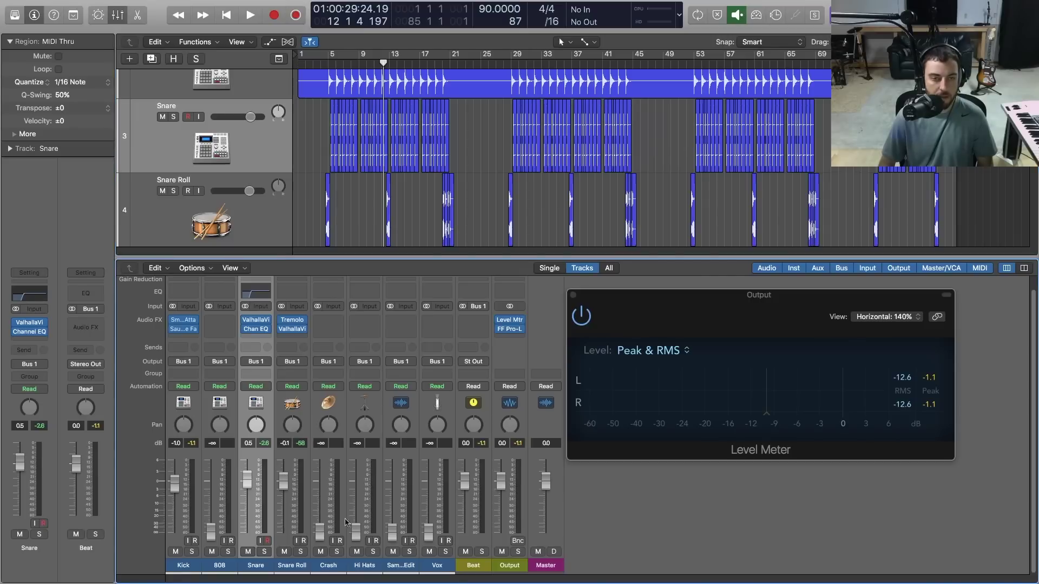
Step: Bring the Hi Hats into the mix during playback and set their level to 0.4 dB
click(361, 565)
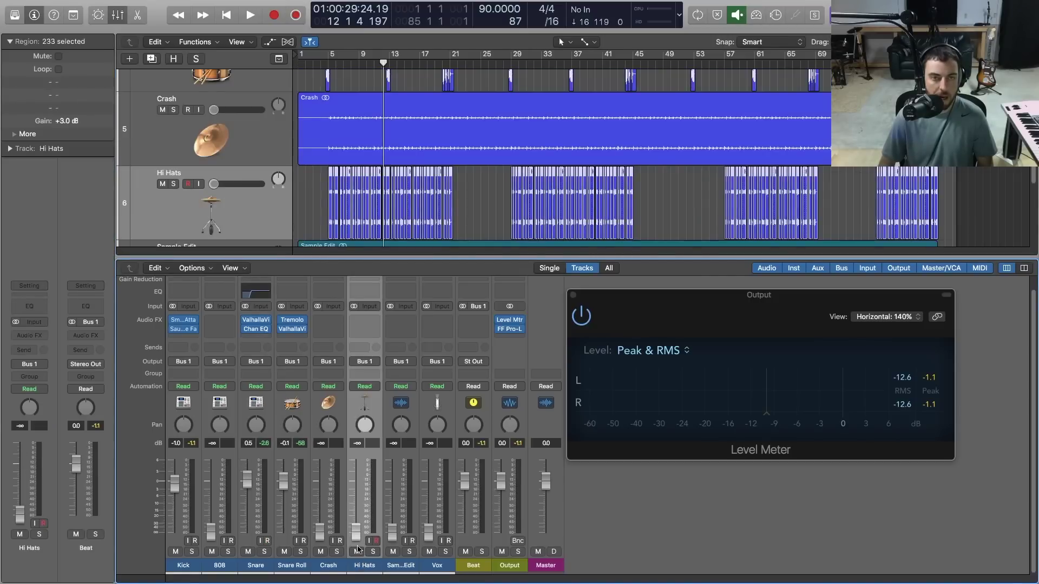
key(space)
drag(354, 531, 355, 479)
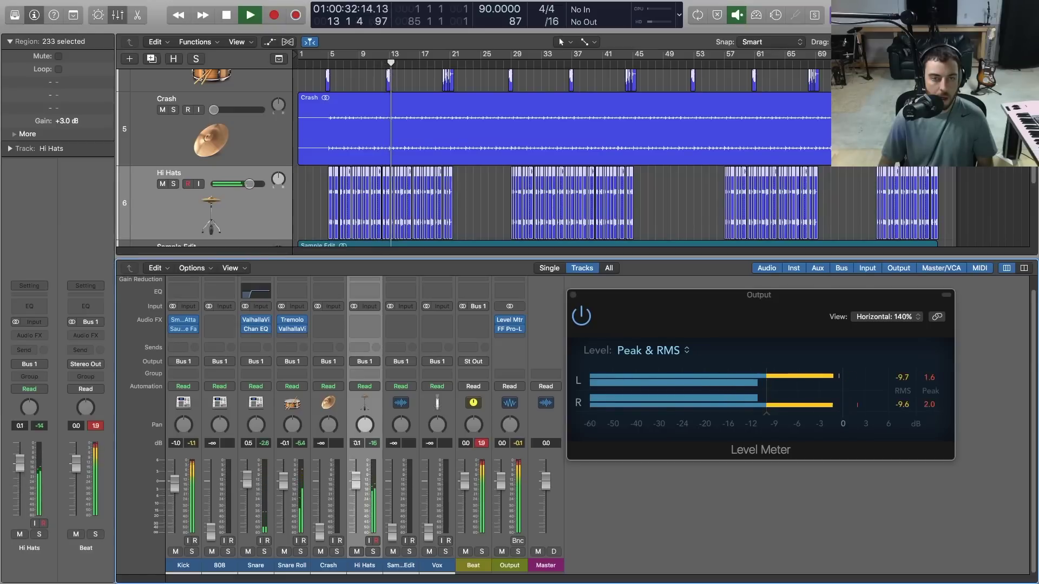
drag(354, 488, 354, 487)
key(space)
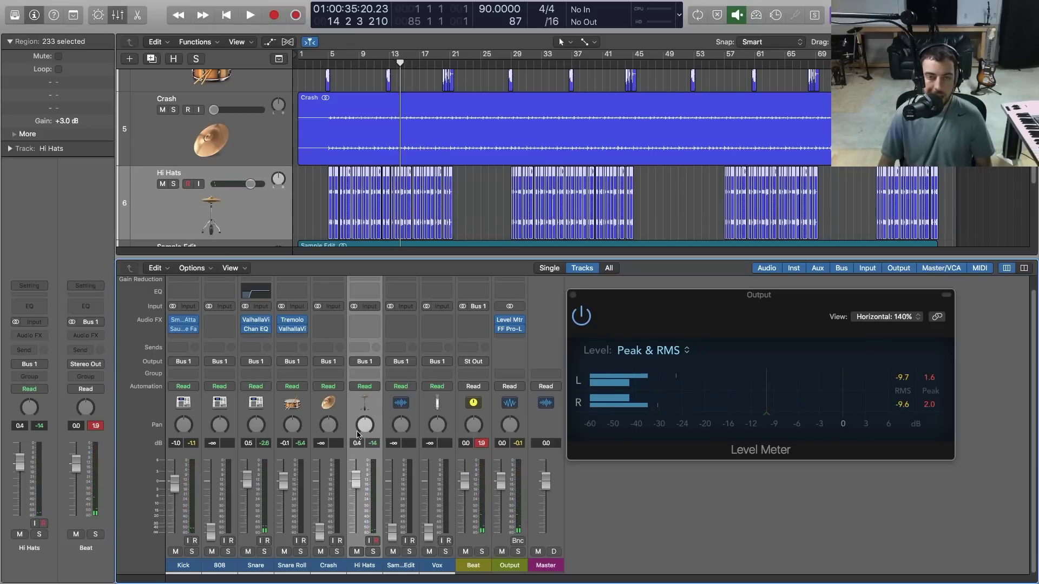
drag(357, 433, 357, 460)
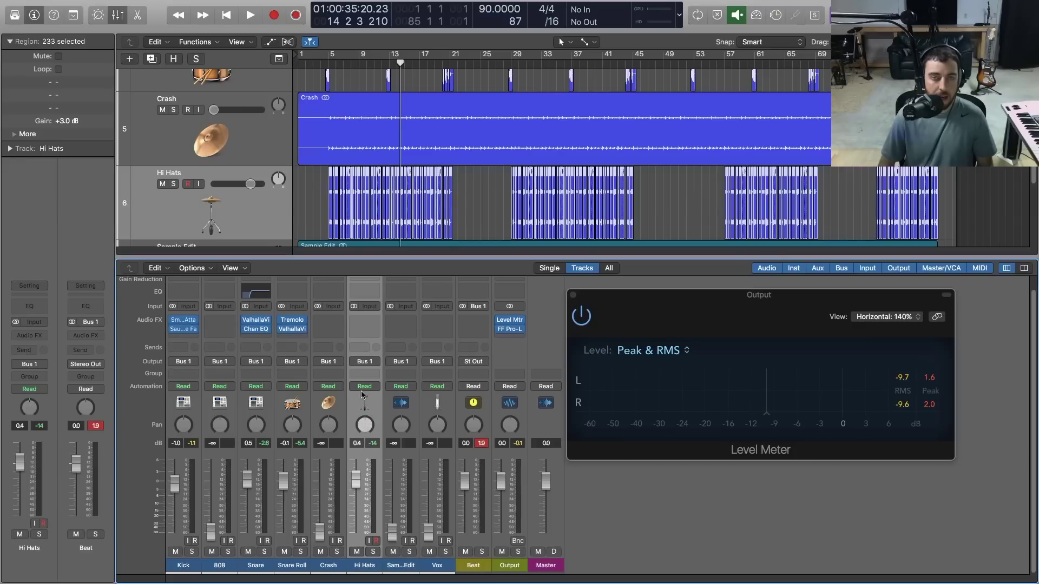
Step: Insert a Sample Delay on the Hi Hats channel and set its right delay to 111 samples
click(374, 320)
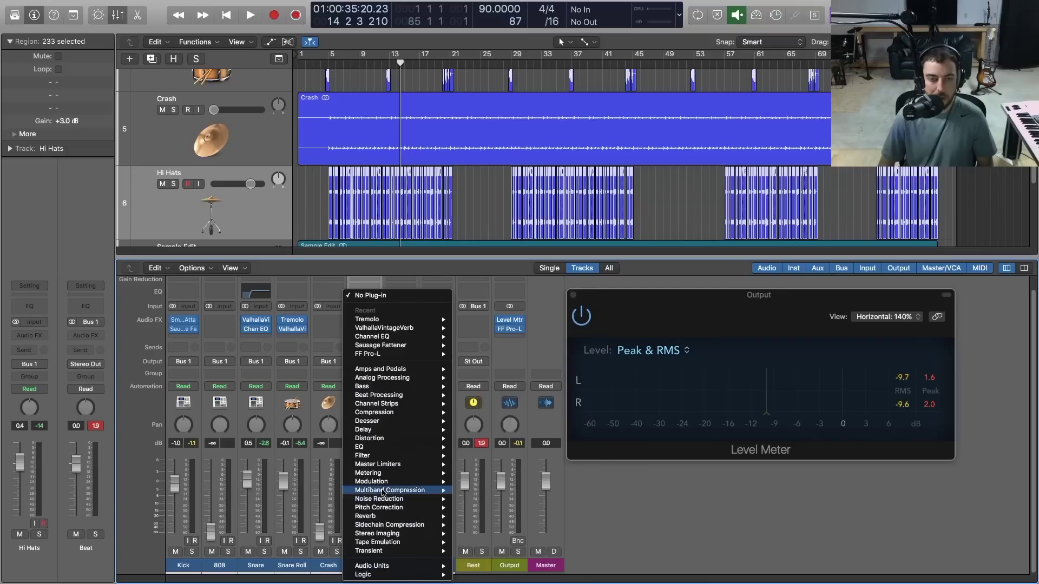
mouse_move(385, 566)
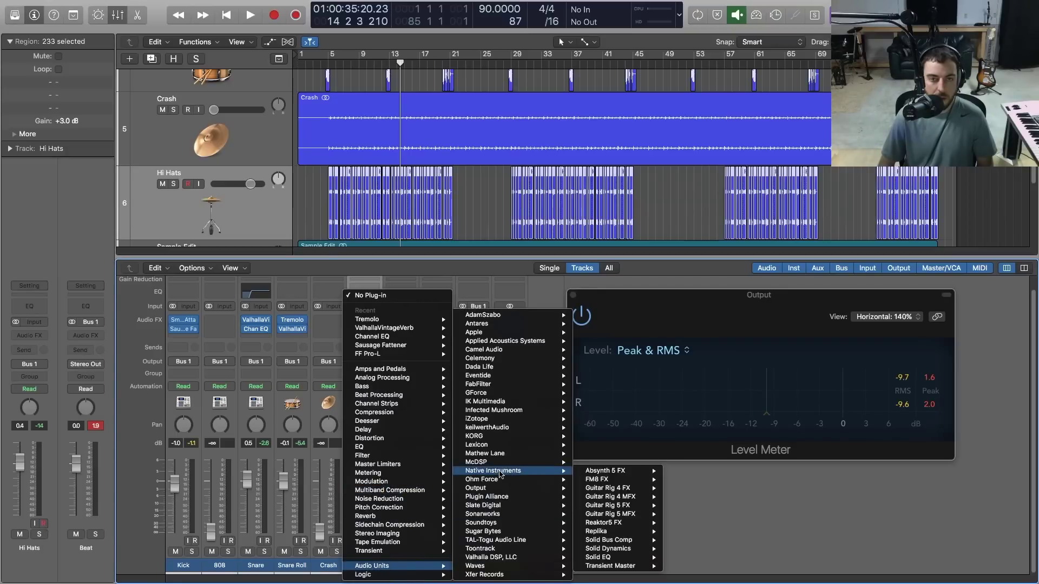
mouse_move(439, 429)
mouse_move(515, 516)
click(604, 517)
drag(302, 35, 592, 234)
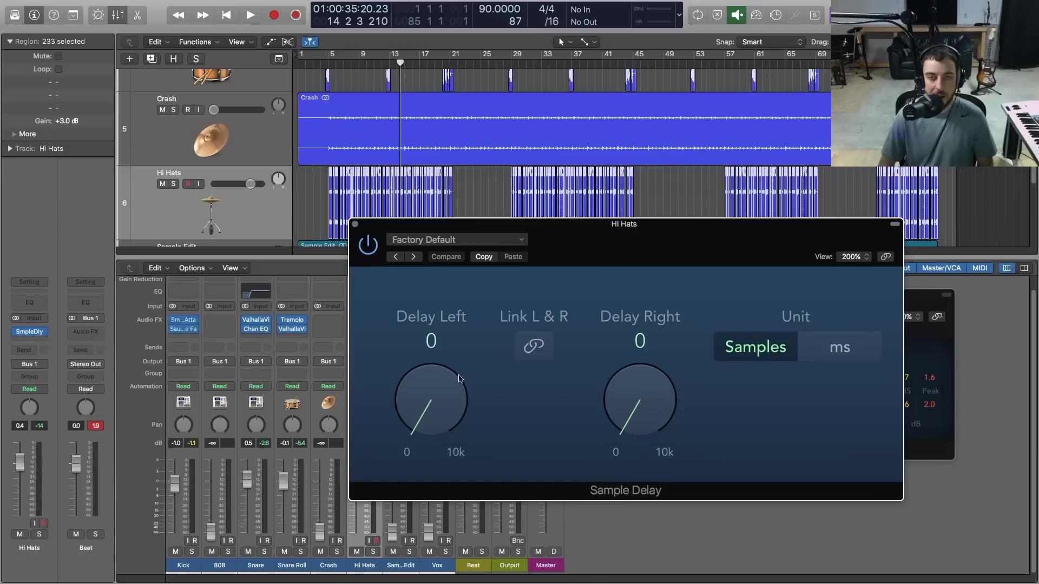
drag(669, 410, 653, 406)
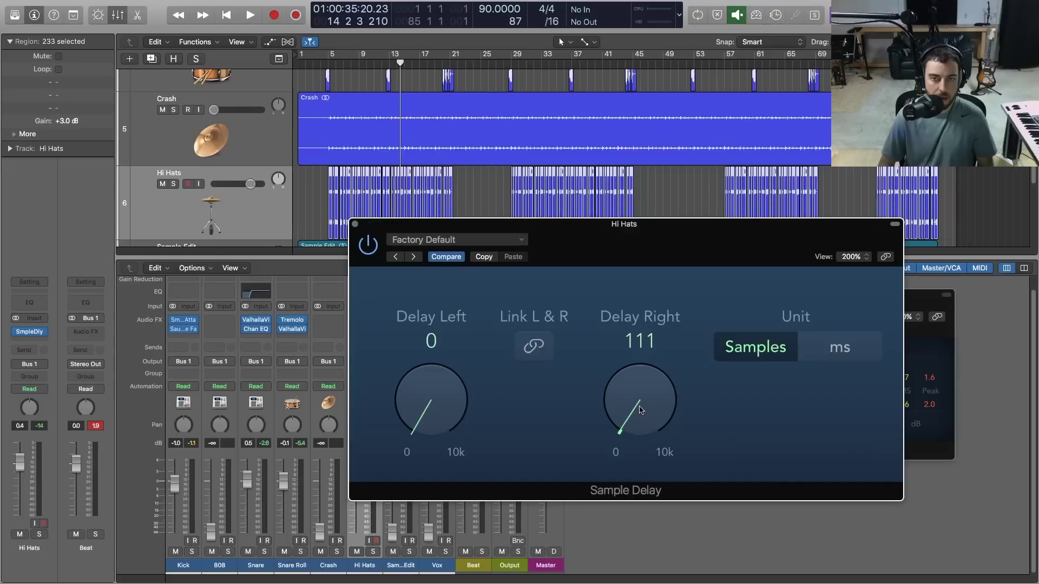
Step: Set the Hi Hats' right-channel Sample Delay to 233 samples and solo the Hi Hats channel
mouse_move(640, 410)
mouse_down()
mouse_move(640, 366)
mouse_move(640, 406)
mouse_up()
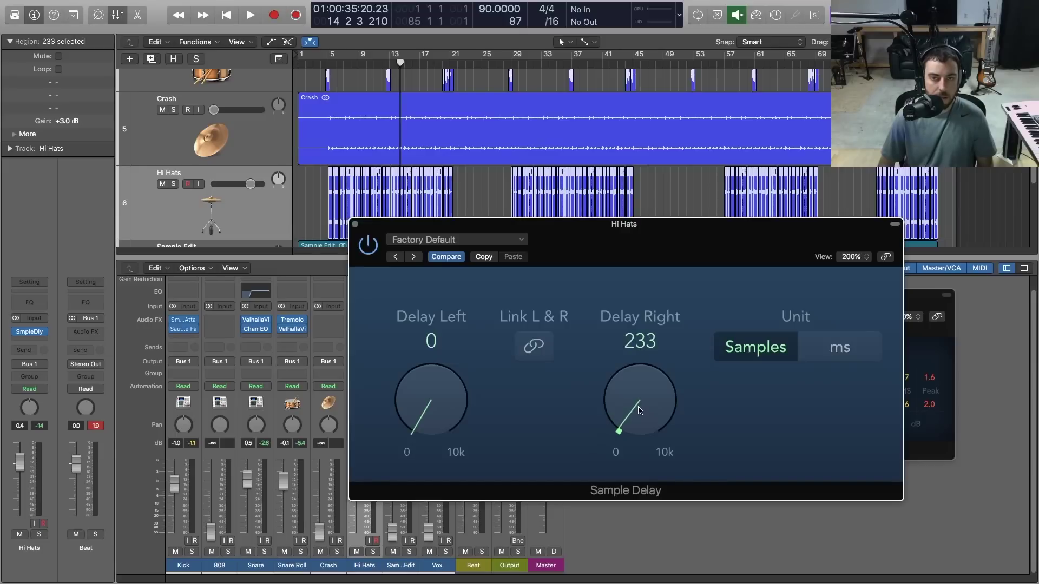
click(468, 240)
click(481, 252)
drag(489, 225, 587, 219)
click(373, 552)
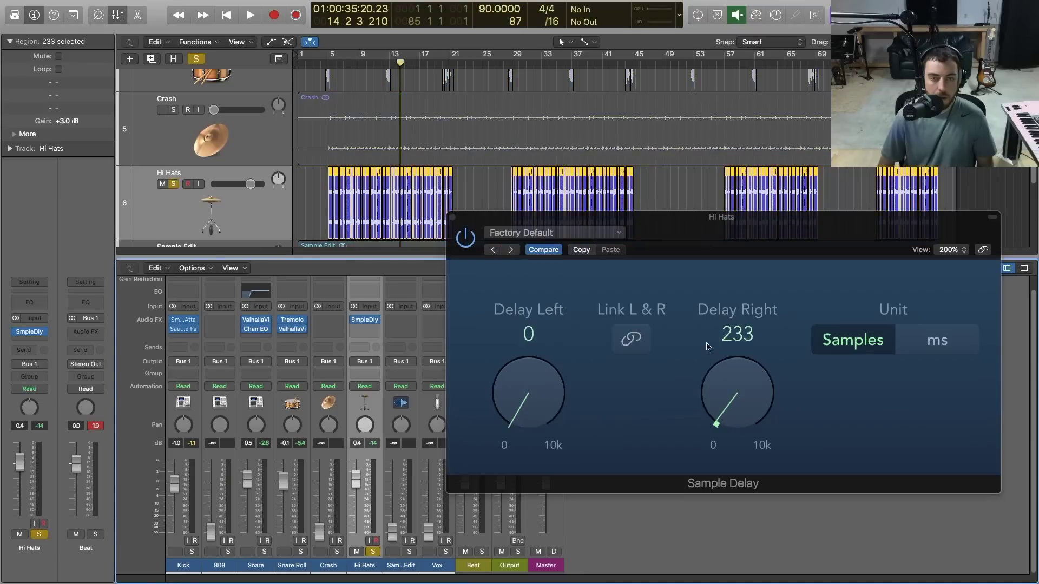
Step: Play the soloed Hi Hats while varying the right delay, settle on 214 samples and close Sample Delay
key(space)
drag(748, 423, 747, 429)
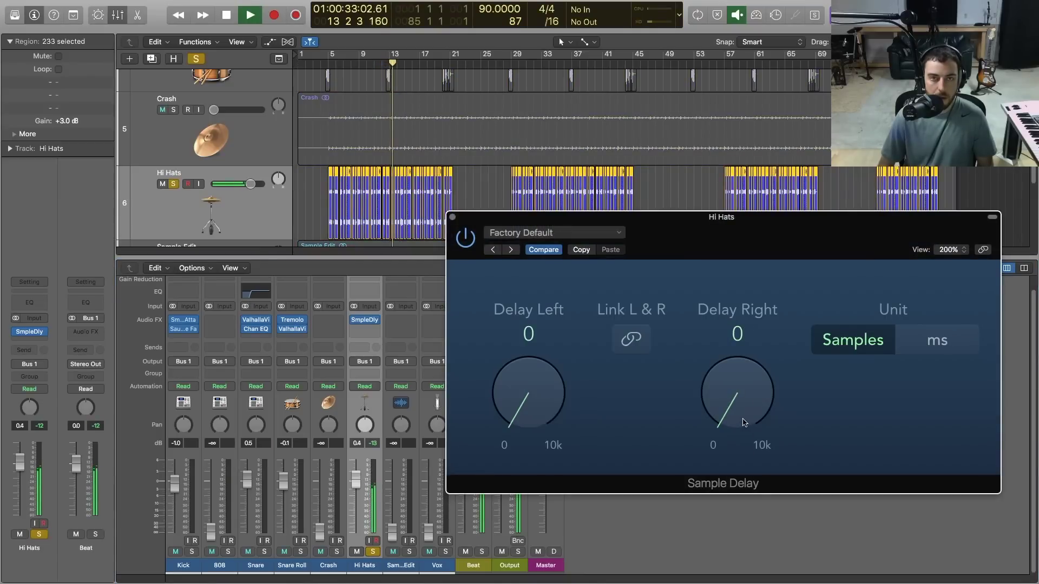
key(space)
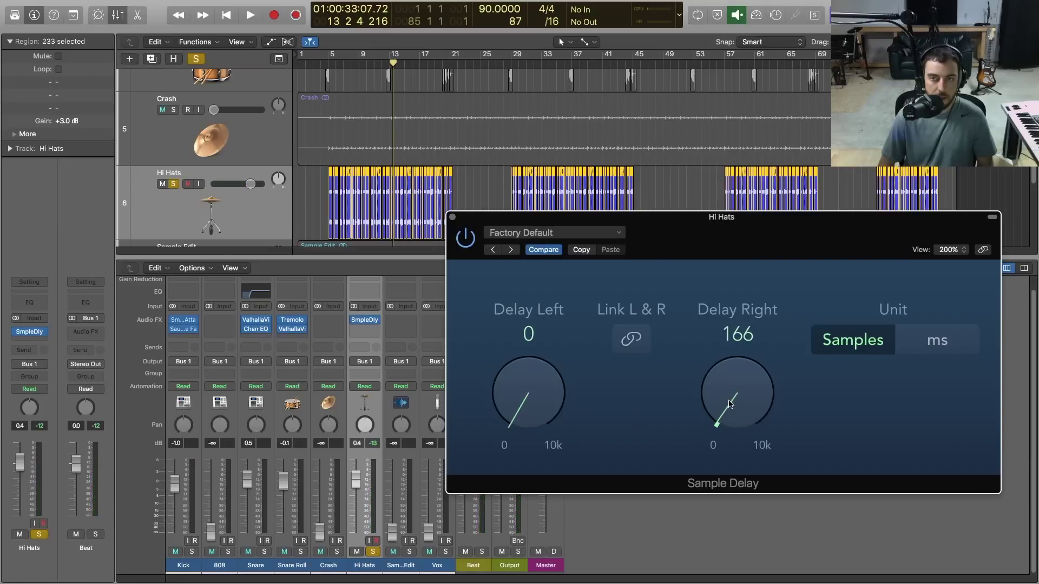
key(space)
drag(732, 420, 730, 413)
key(space)
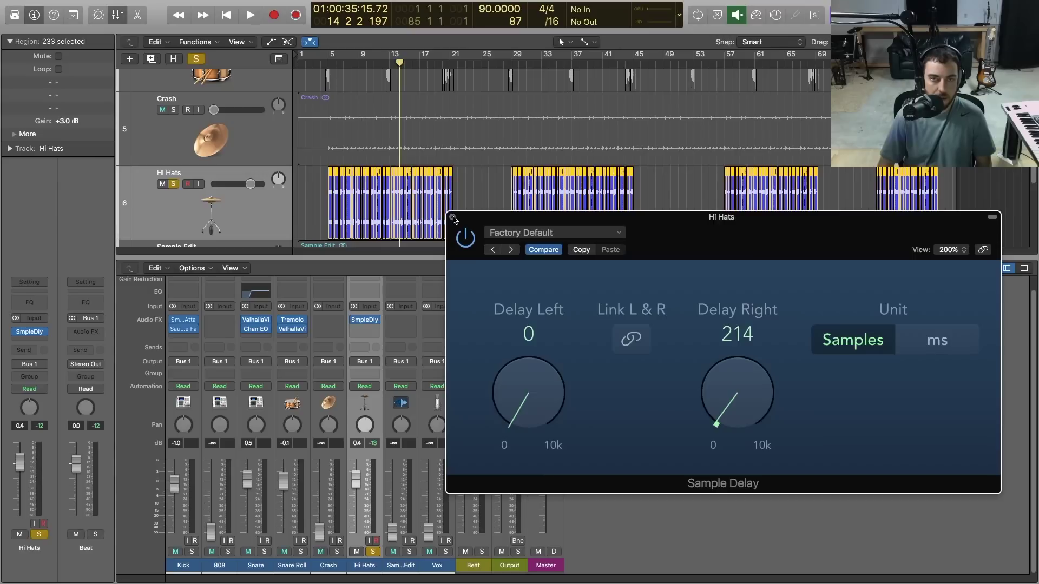
click(452, 217)
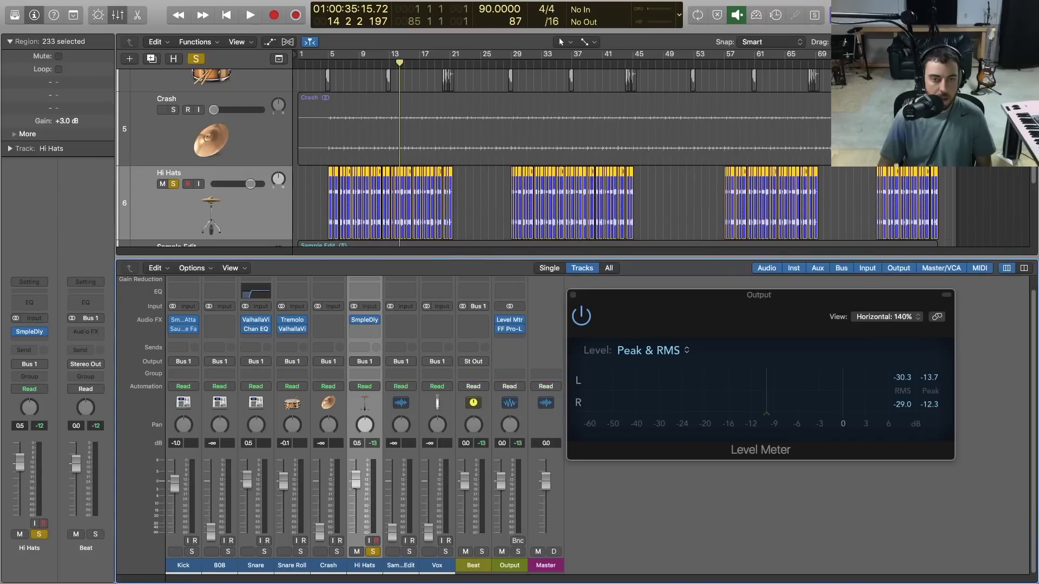
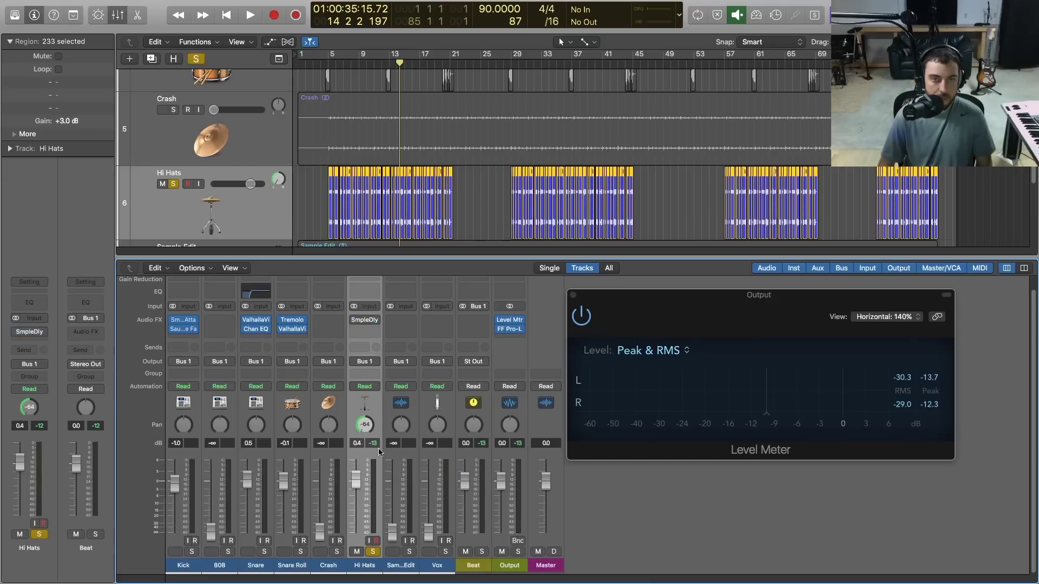
Step: Unsolo the Hi Hats and raise their fader to 3.8 dB while playing the full beat
key(space)
key(s)
drag(353, 469, 356, 468)
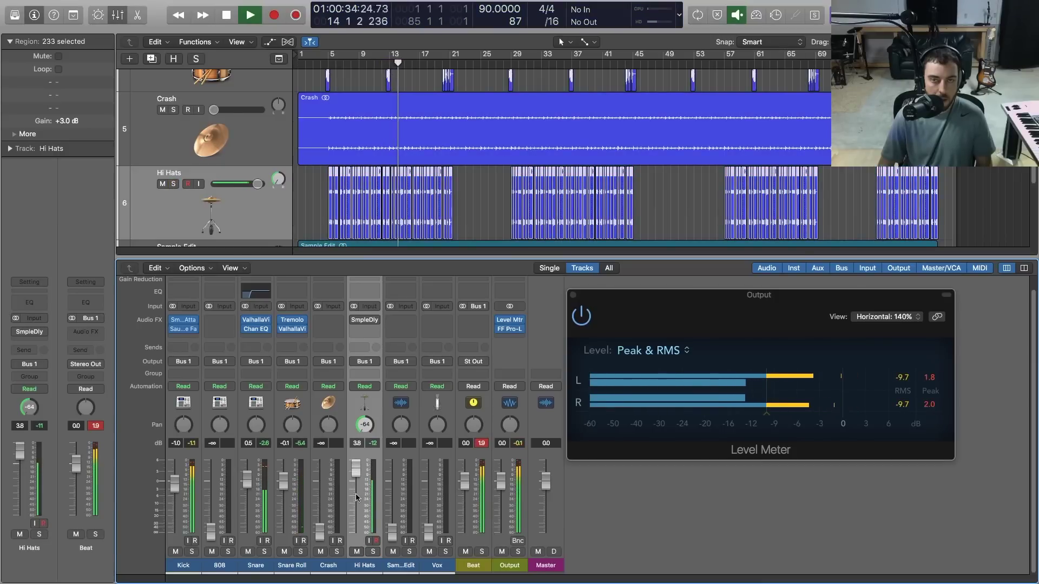
key(space)
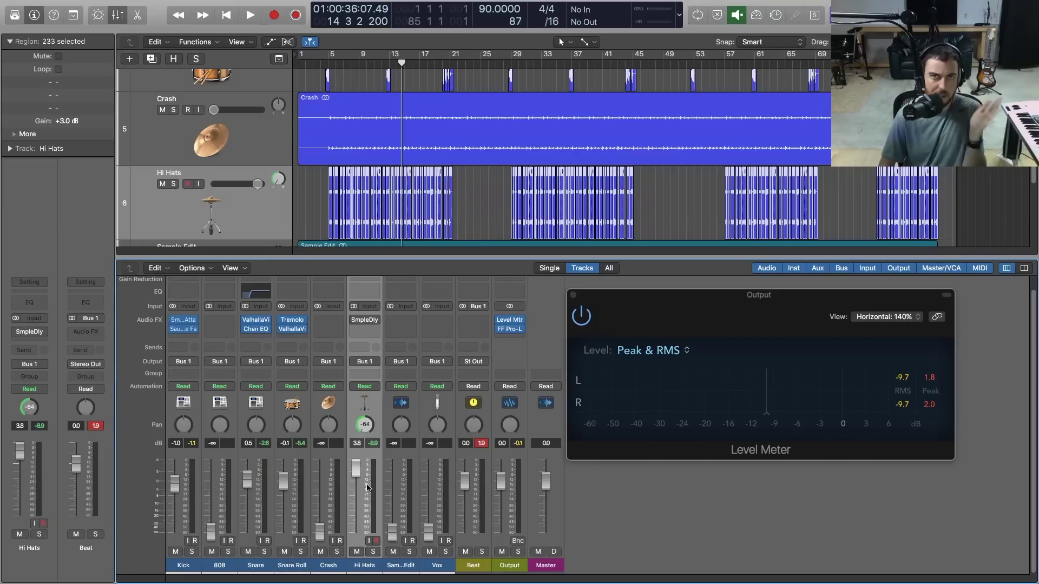
Step: Center the Hi Hats' pan, re-enable Sample Delay and lower the fader to -0.4 dB during playback
drag(365, 433, 365, 422)
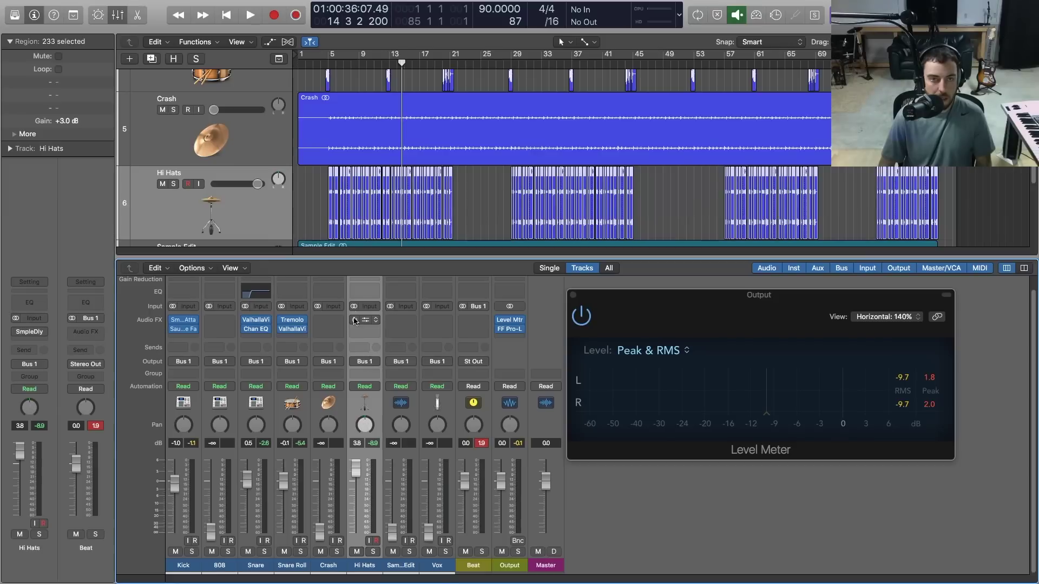
key(space)
drag(356, 469, 357, 481)
key(space)
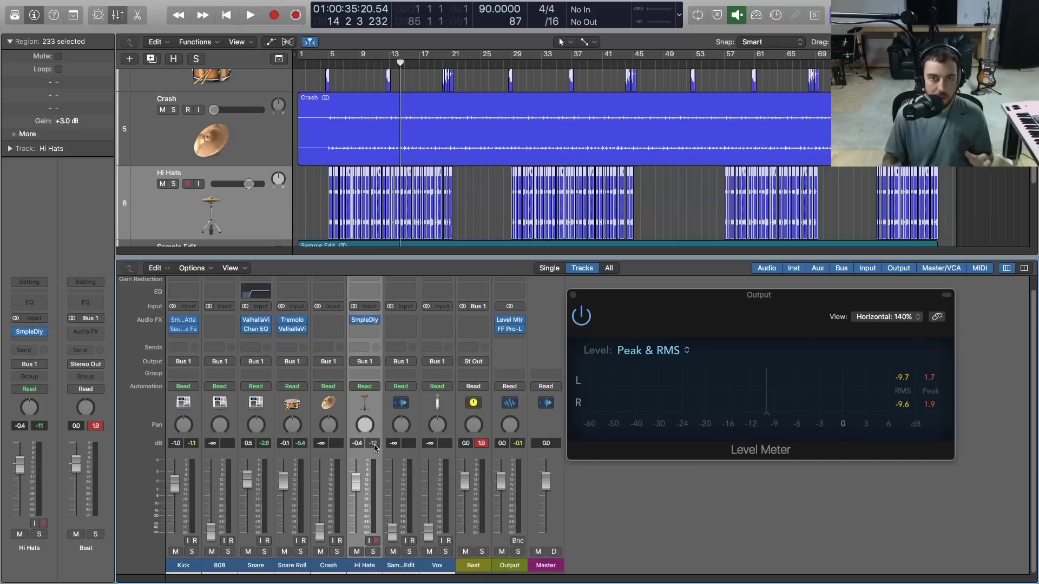
Step: Add a Channel EQ to the Hi Hats channel and check its analyzer during playback
click(365, 299)
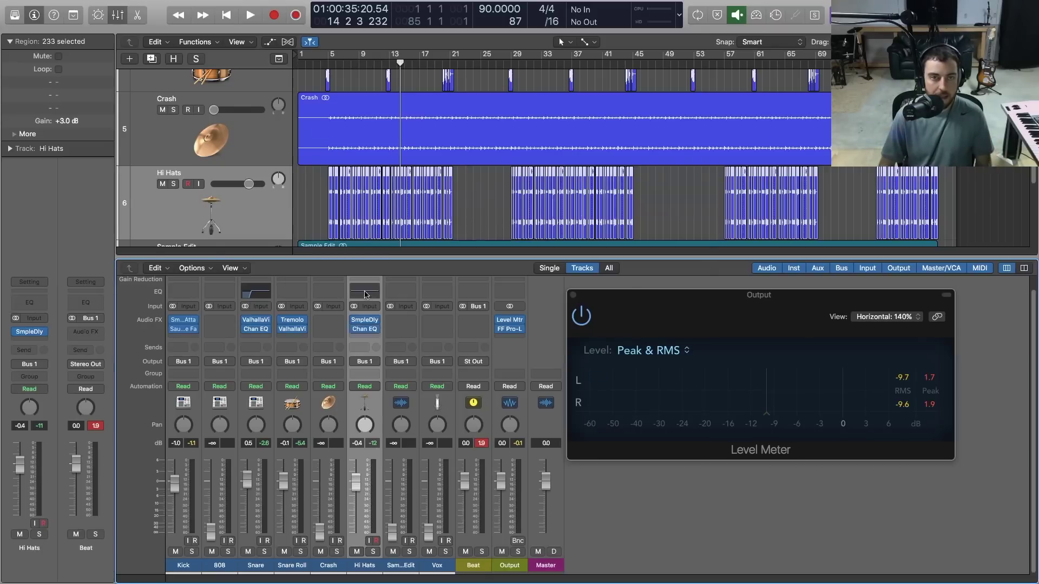
drag(325, 47, 513, 168)
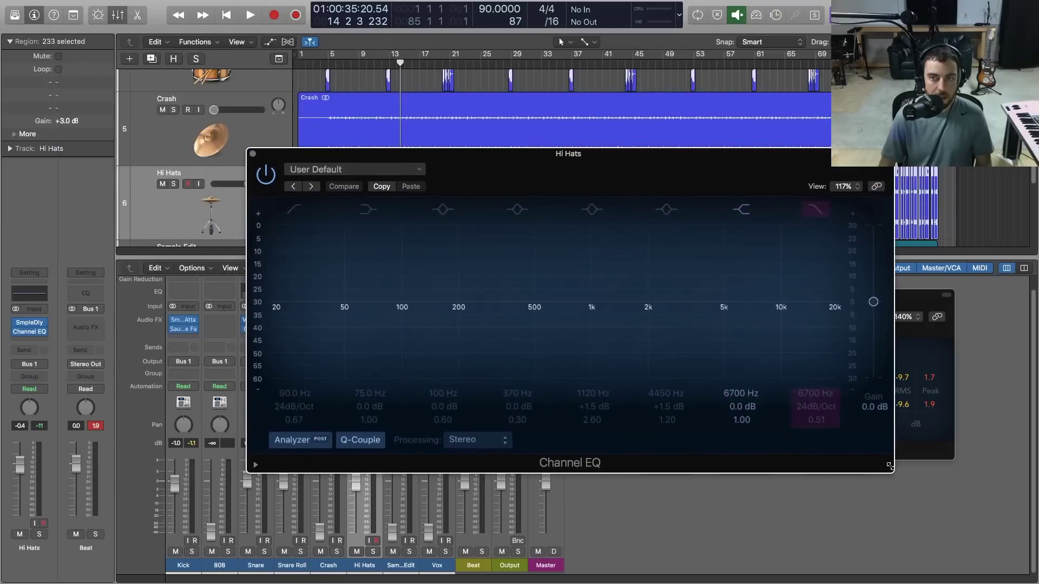
drag(894, 472, 781, 431)
drag(492, 157, 666, 194)
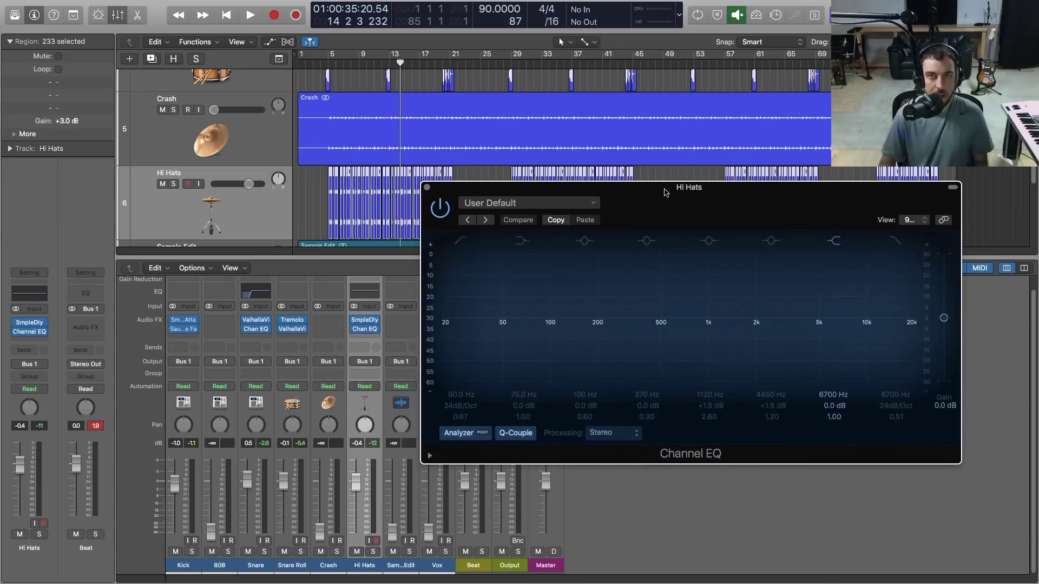
key(space)
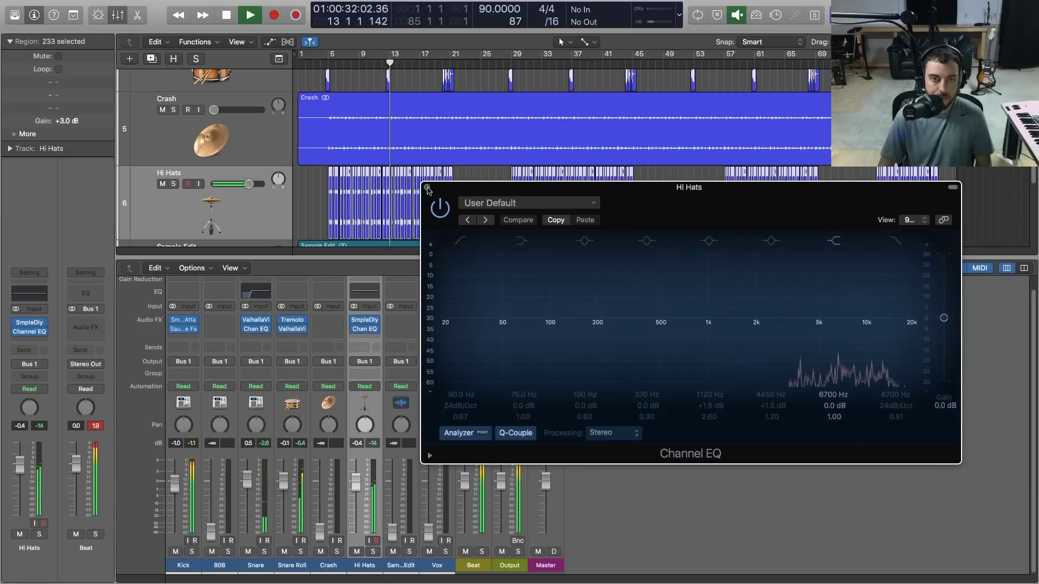
click(427, 187)
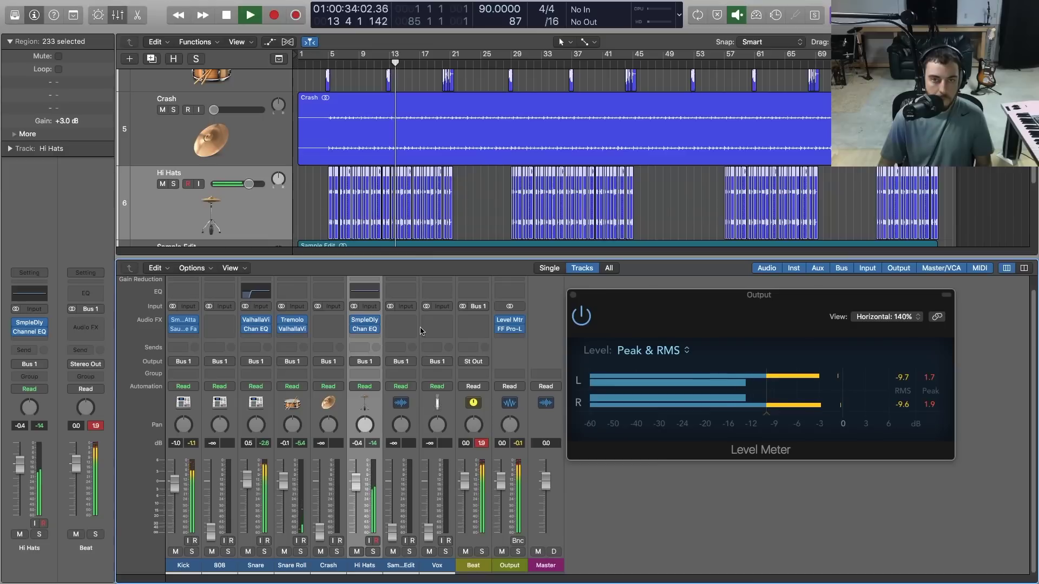
key(space)
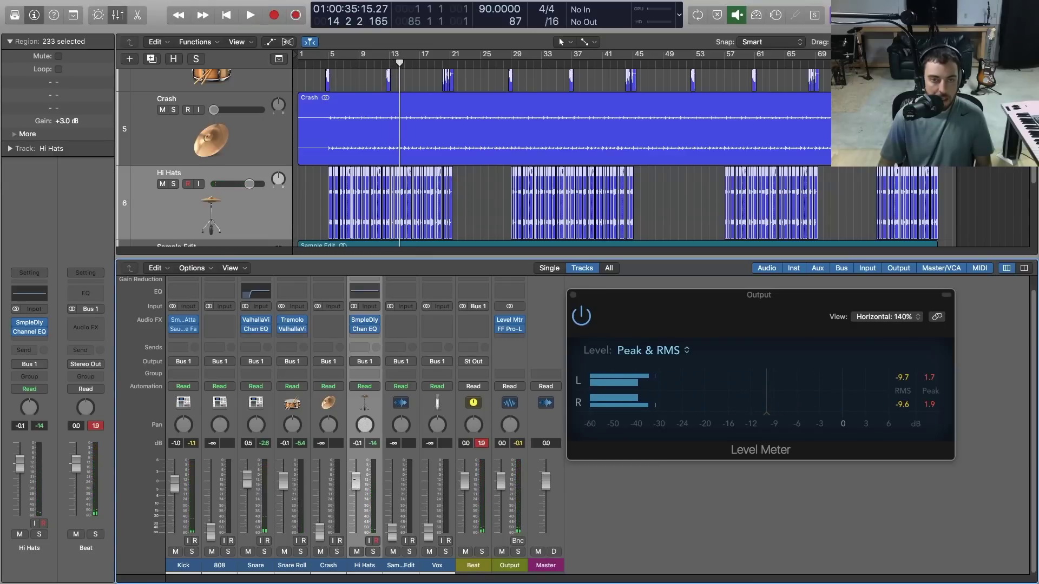
Step: Apply a 450 Hz low cut at 48 dB/Oct in the Hi Hats' Channel EQ and set the fader to 0.0 dB
click(365, 296)
click(460, 241)
drag(507, 373, 617, 370)
key(space)
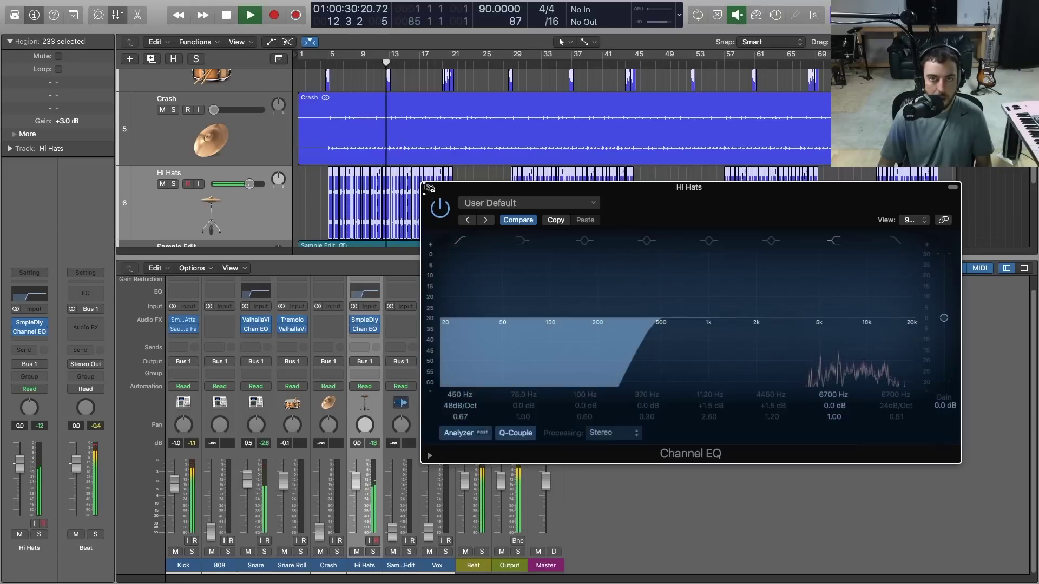
click(427, 188)
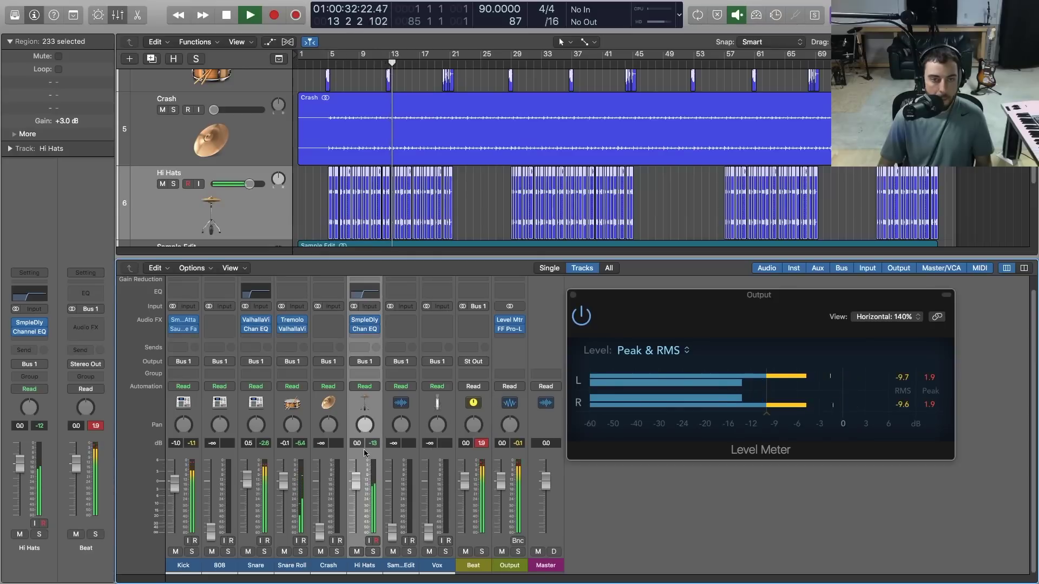
key(space)
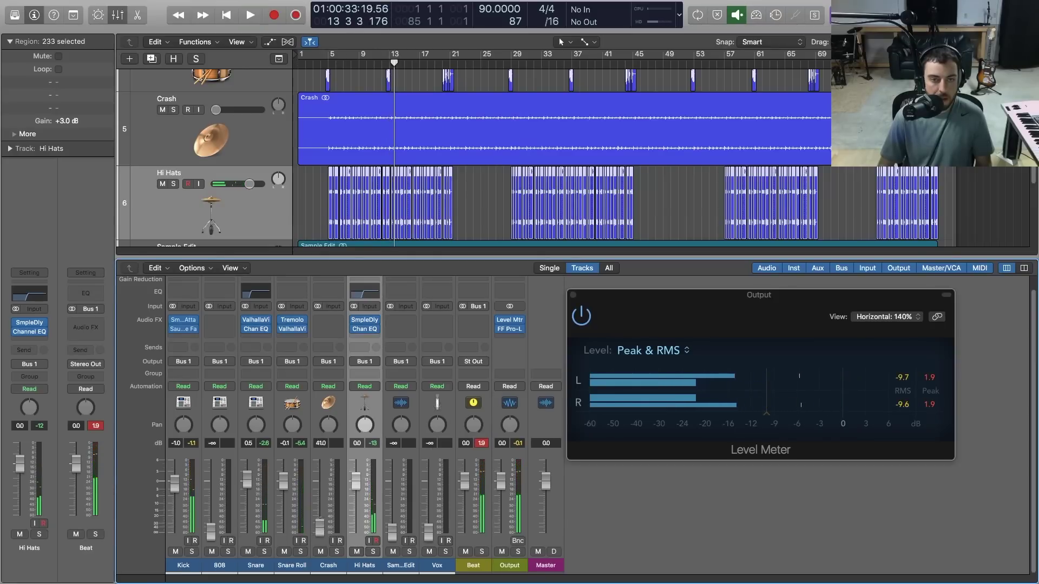
Step: Play the beat from bar 5 and raise the Crash fader to -3.0 dB
scroll(361, 126, up, 2)
click(327, 66)
key(space)
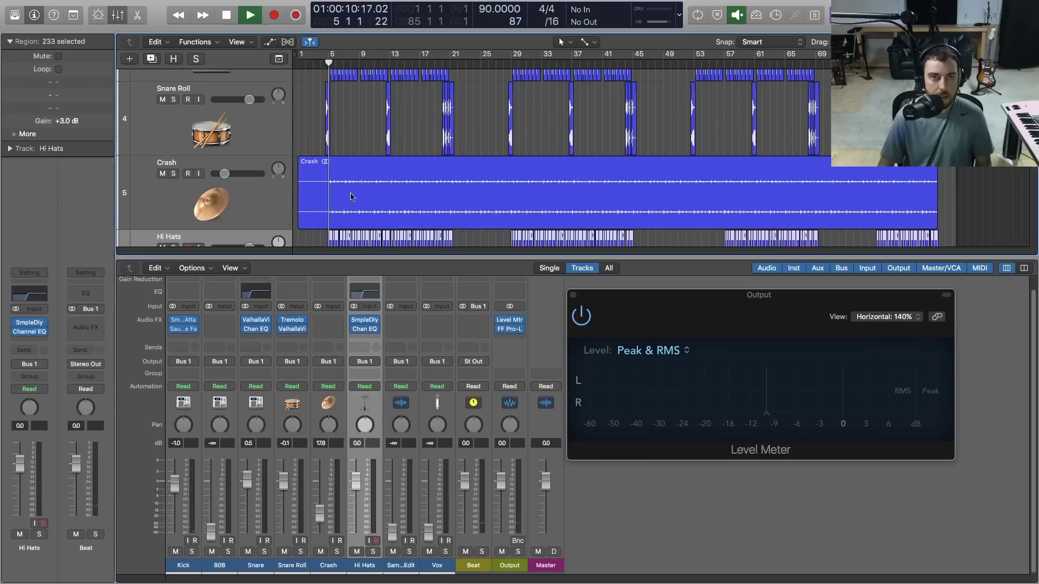
drag(320, 513, 319, 486)
key(space)
key(space)
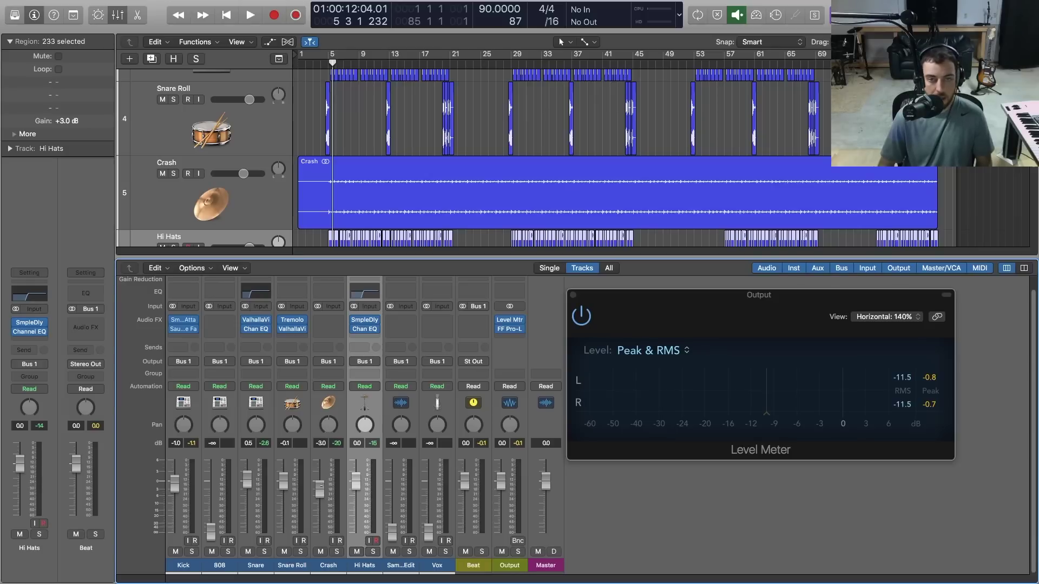
Step: Add a Channel EQ to the Crash channel during playback and raise the Crash fader to -2.0 dB
key(space)
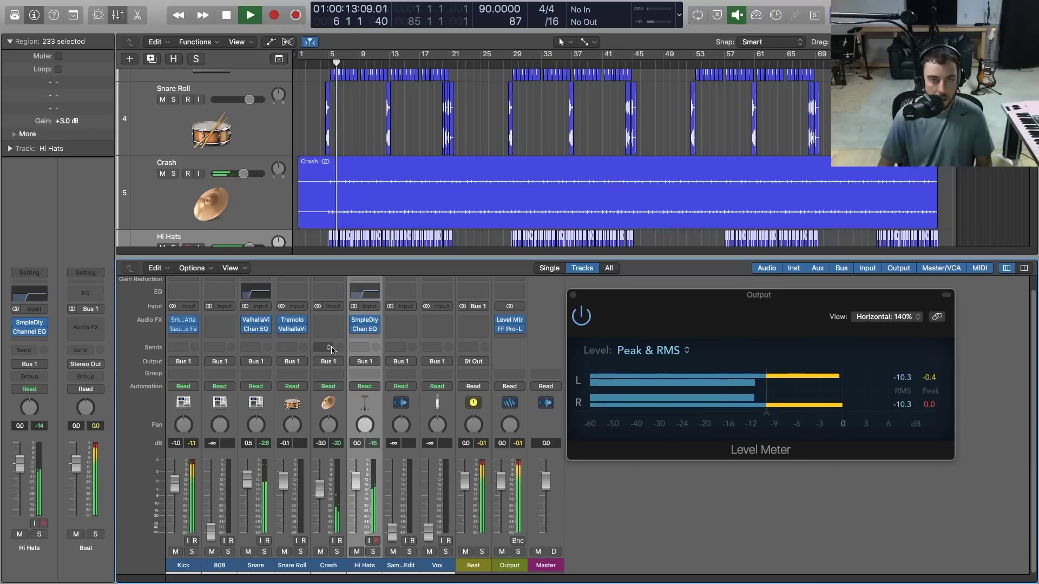
click(332, 295)
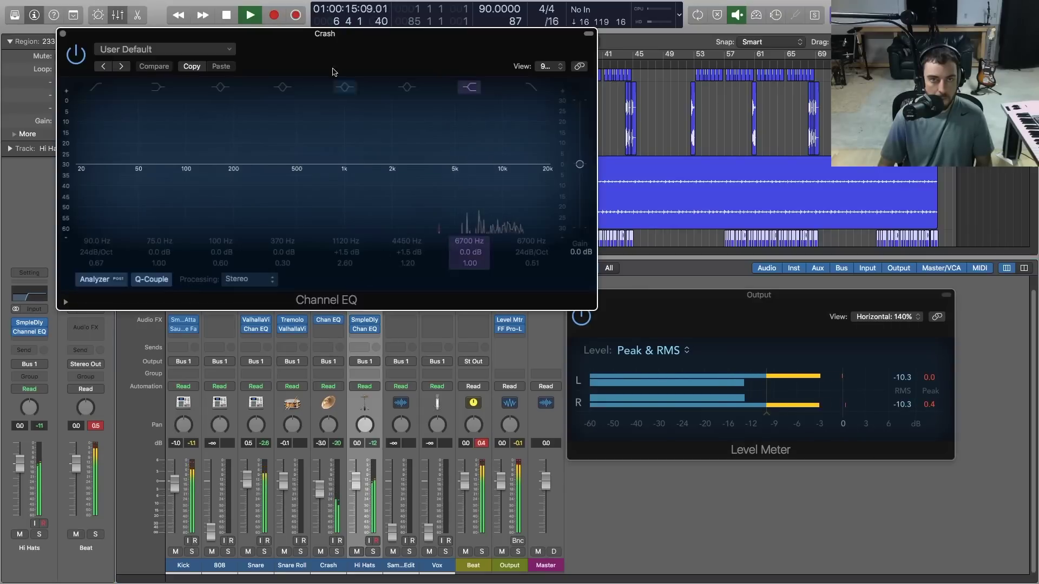
drag(324, 32, 377, 120)
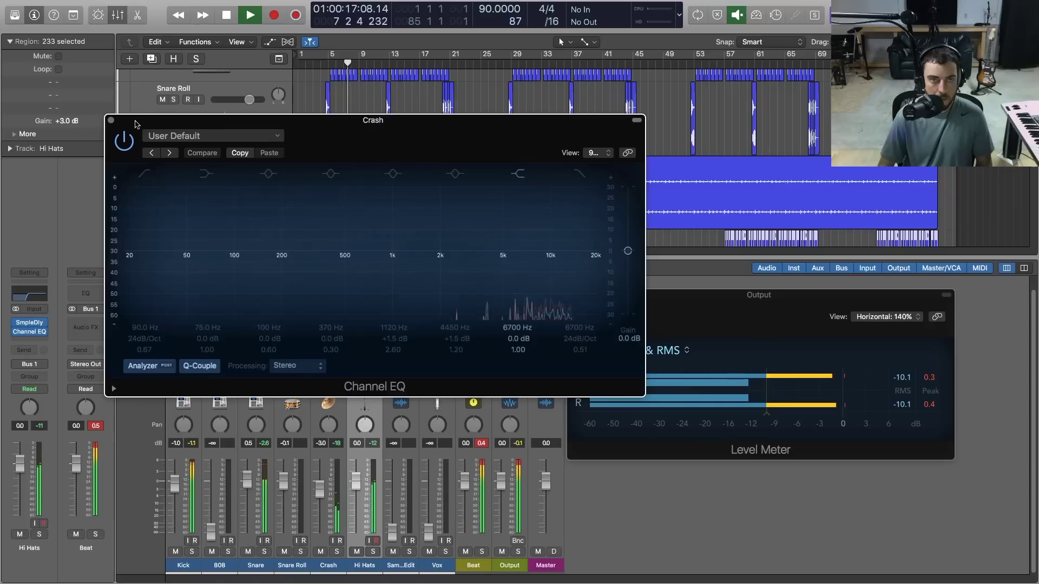
click(111, 120)
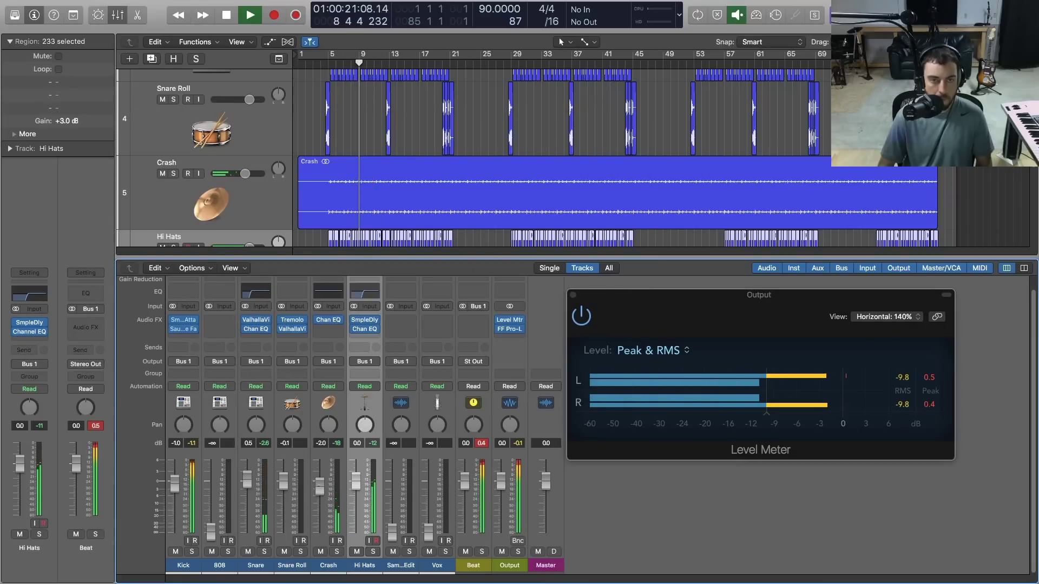
key(space)
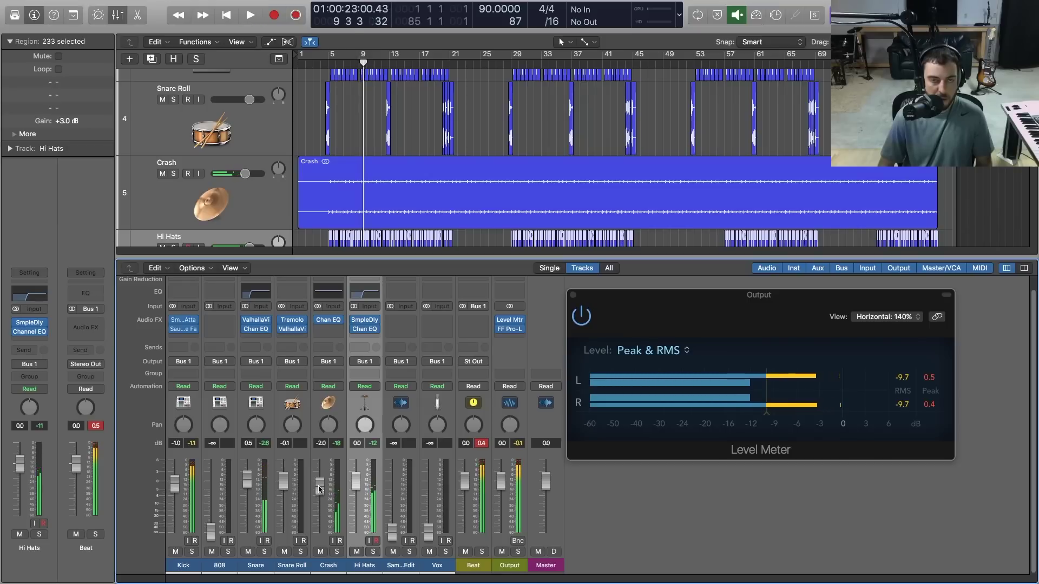
Step: Hide the mixer and close the output's Level Meter to show the full track arrangement
key(x)
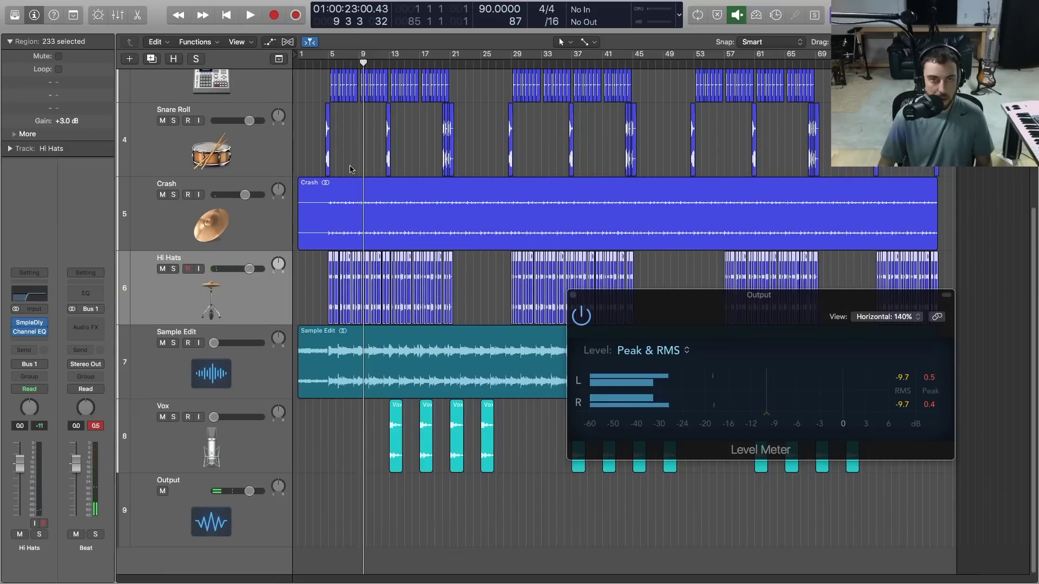
scroll(351, 170, up, 5)
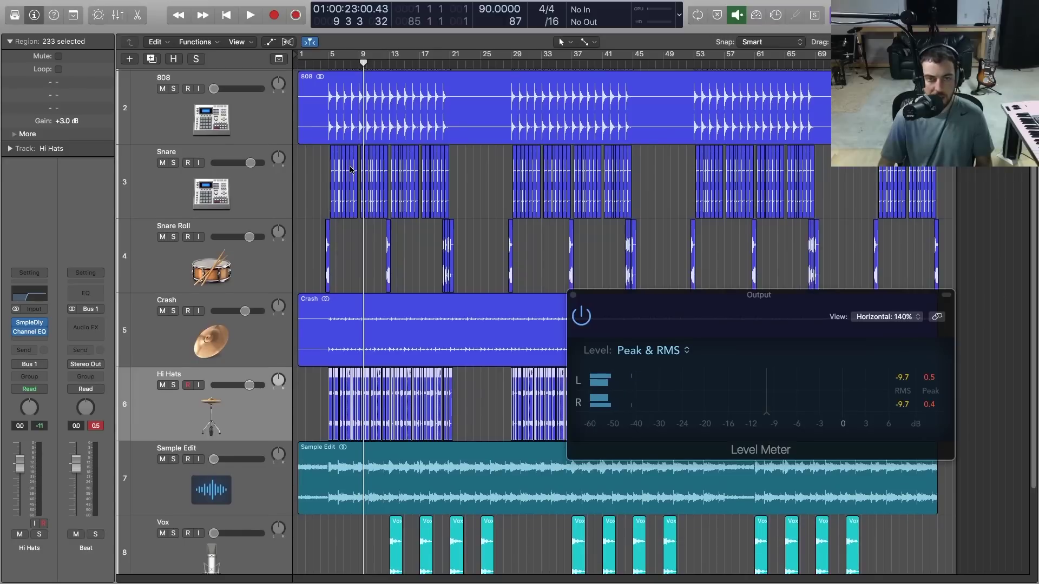
scroll(350, 170, down, 5)
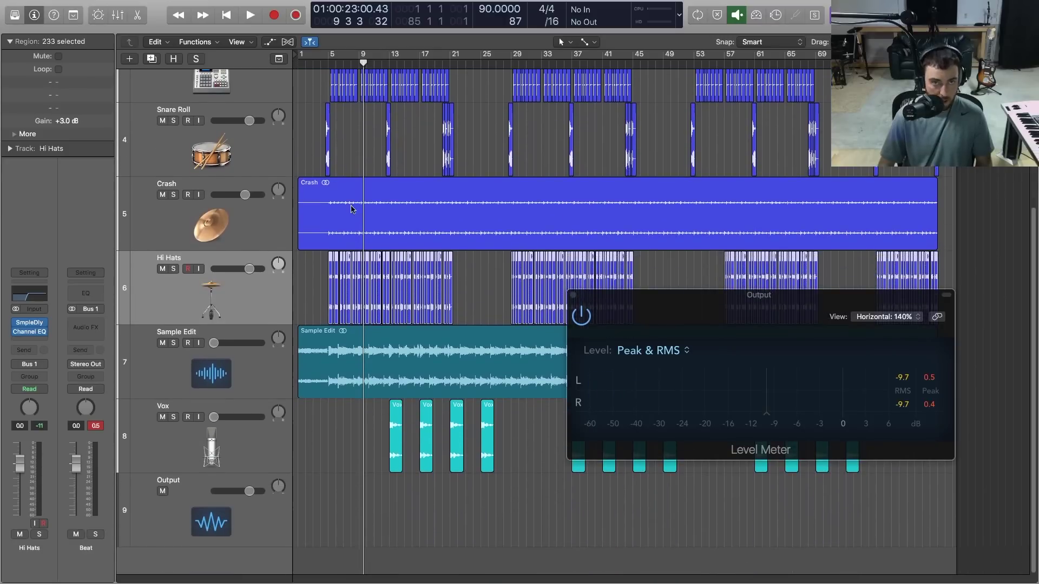
scroll(351, 210, up, 5)
key(x)
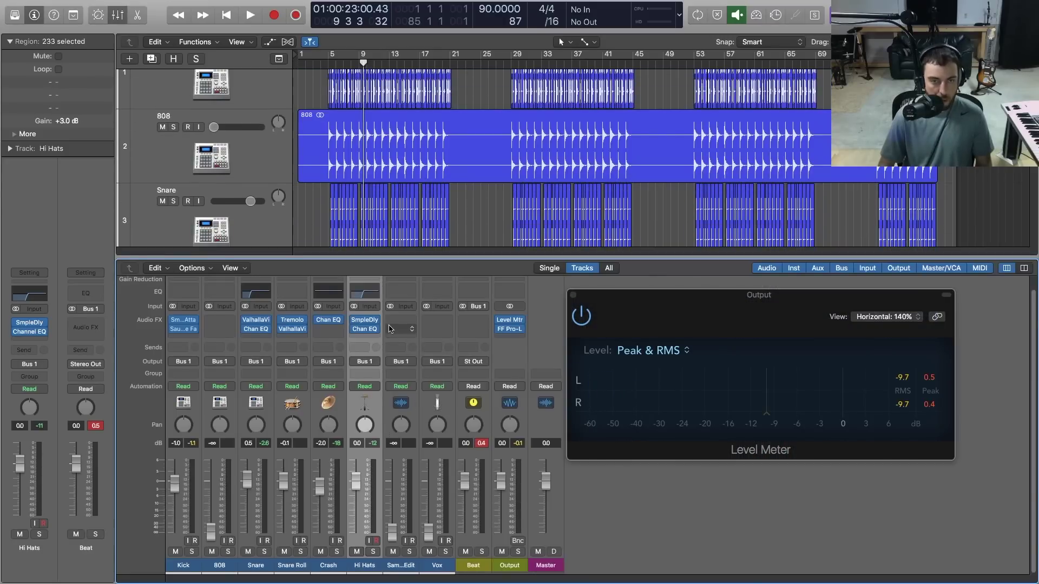
key(x)
scroll(385, 230, up, 2)
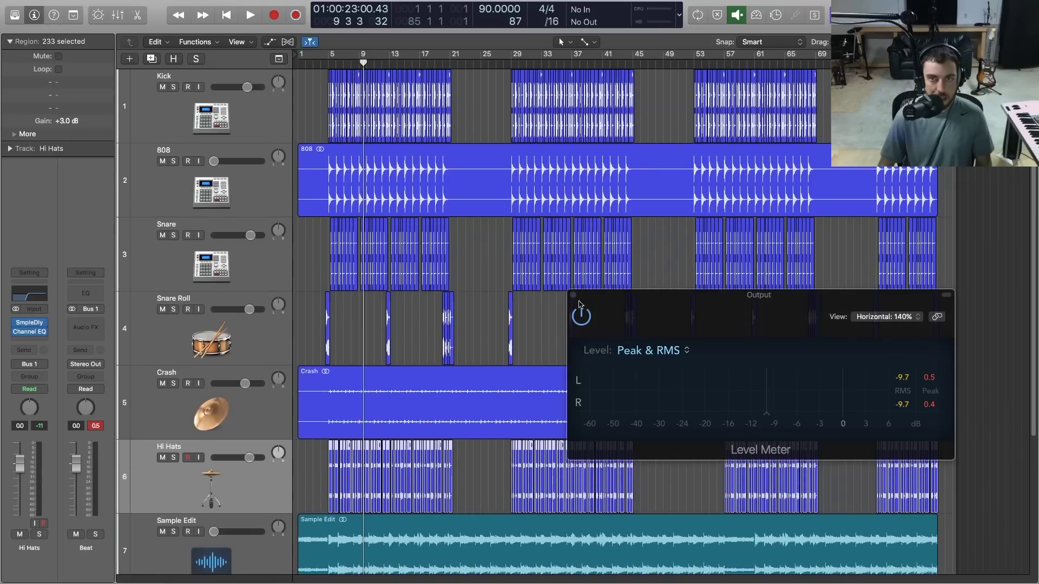
click(573, 296)
Step: Select the 808 track, play the beat from bar 5 with the mixer open, and raise the 808 fader to -3.5 dB
click(265, 198)
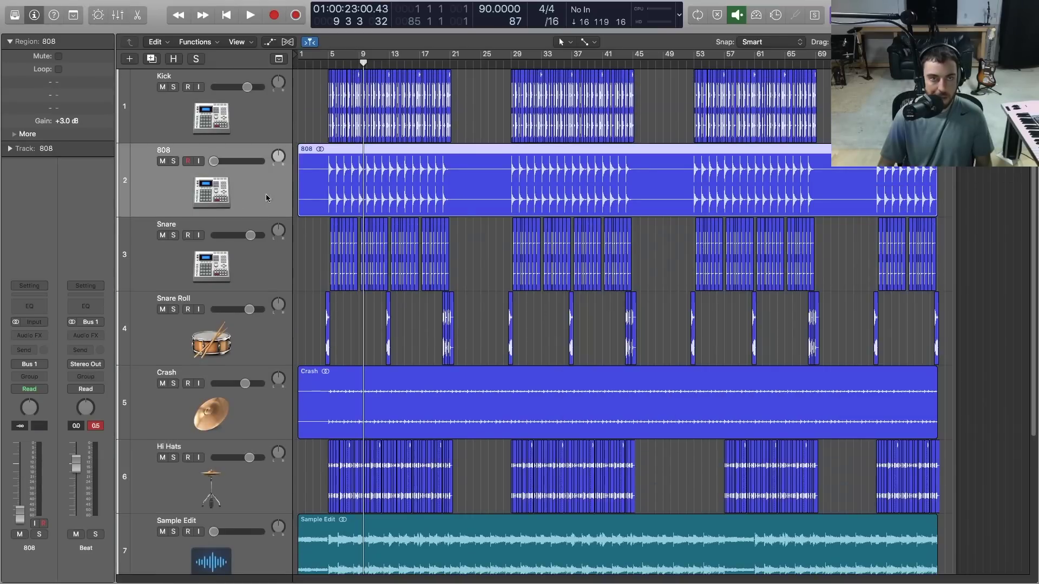
key(space)
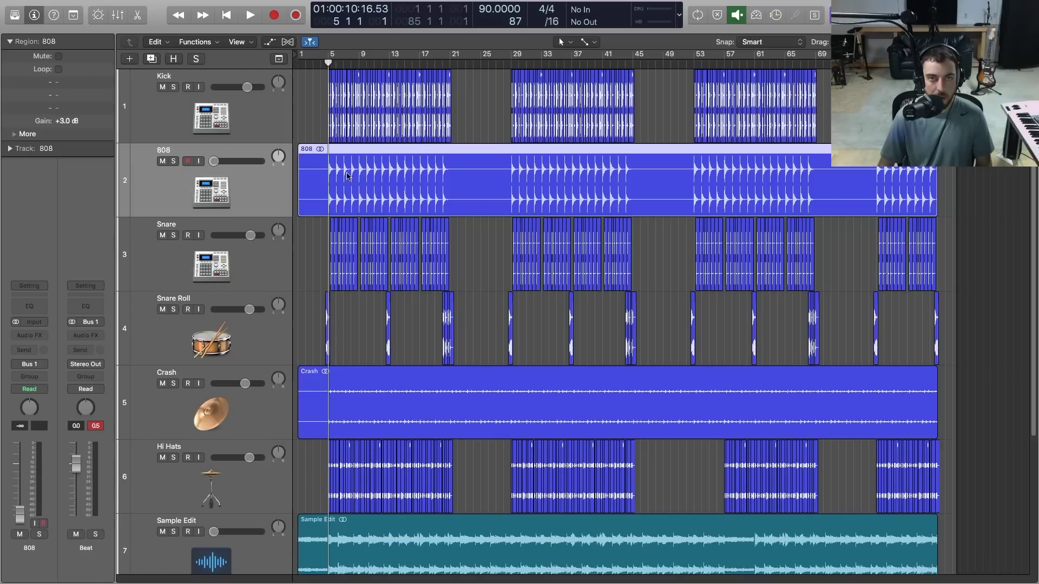
scroll(349, 175, up, 10)
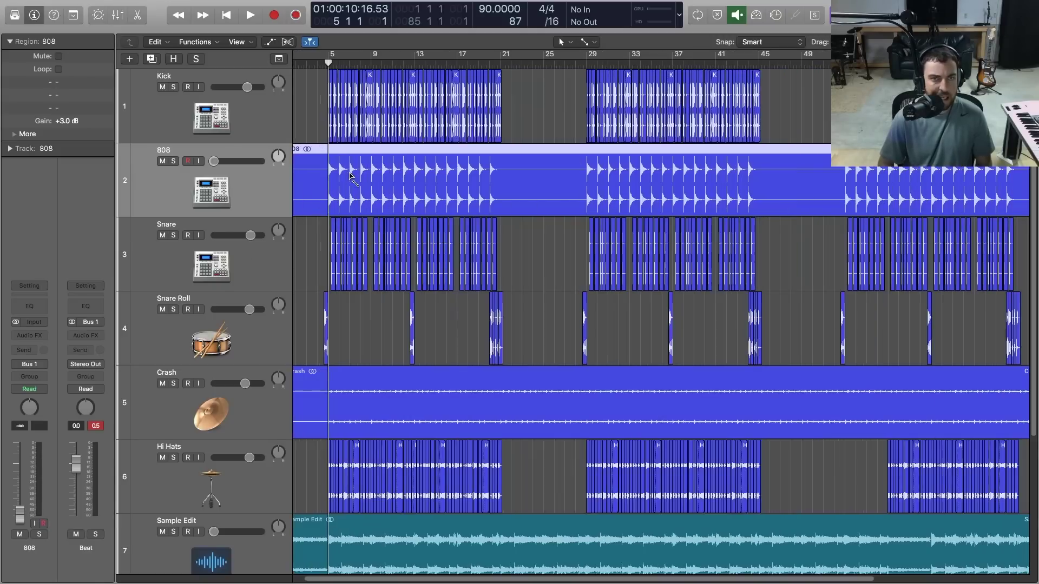
scroll(349, 175, down, 5)
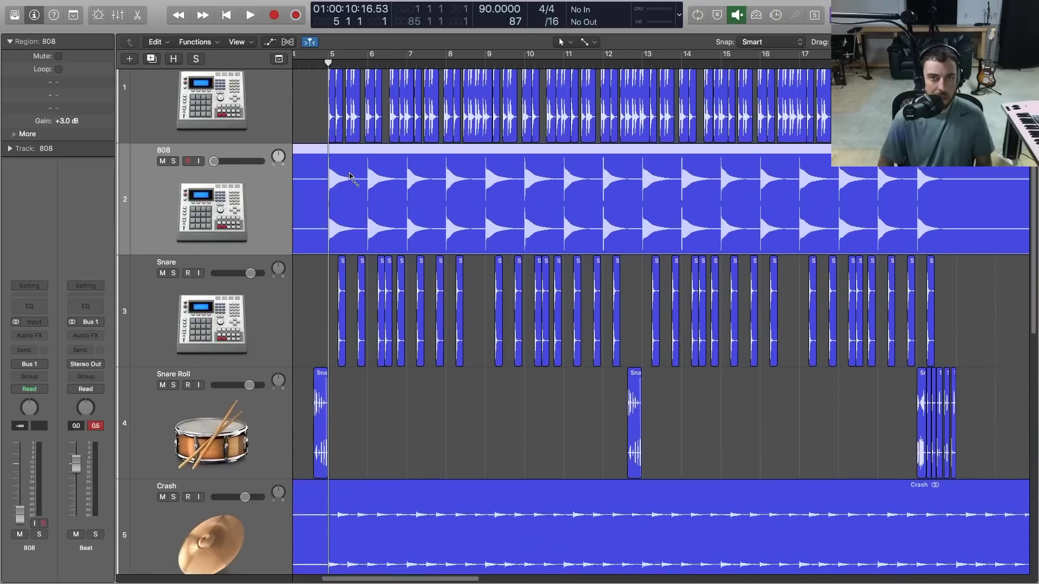
key(x)
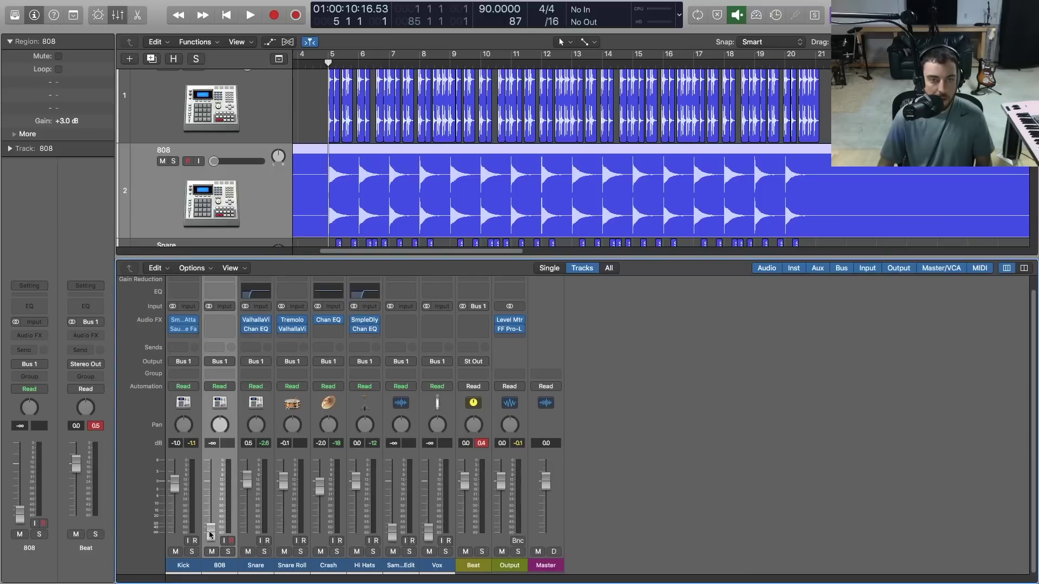
key(space)
drag(210, 534, 211, 491)
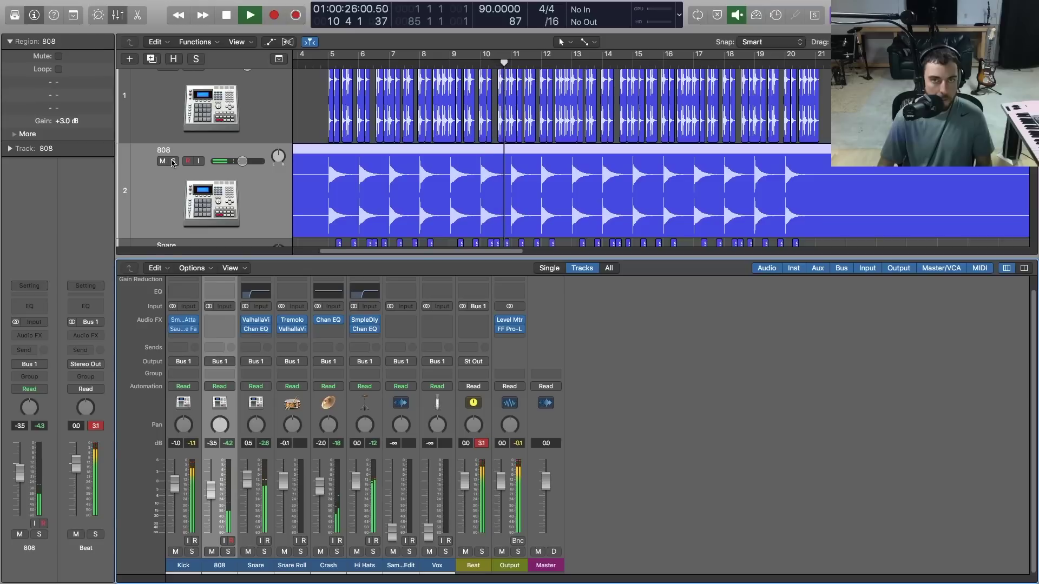
Step: Solo the 808 and audition it alone, hiding the mixer and returning the playhead to bar 5
click(174, 161)
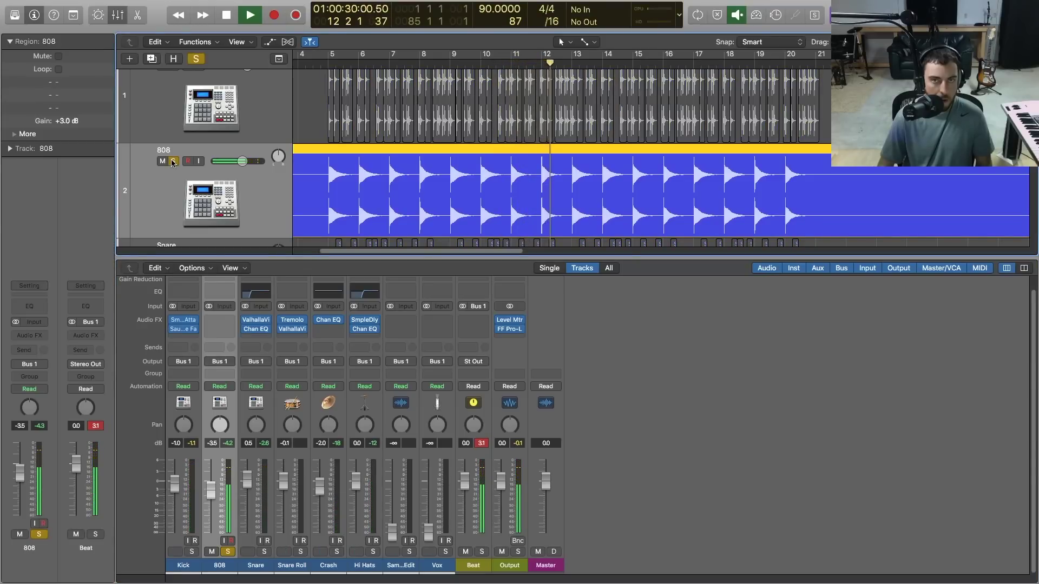
key(space)
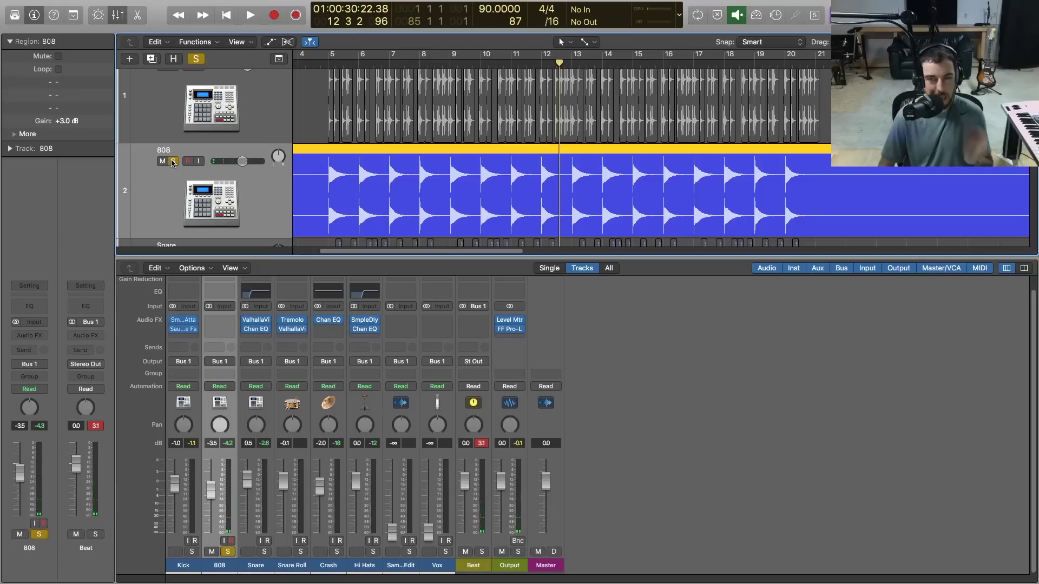
click(173, 162)
click(174, 161)
key(x)
click(355, 61)
key(space)
click(329, 61)
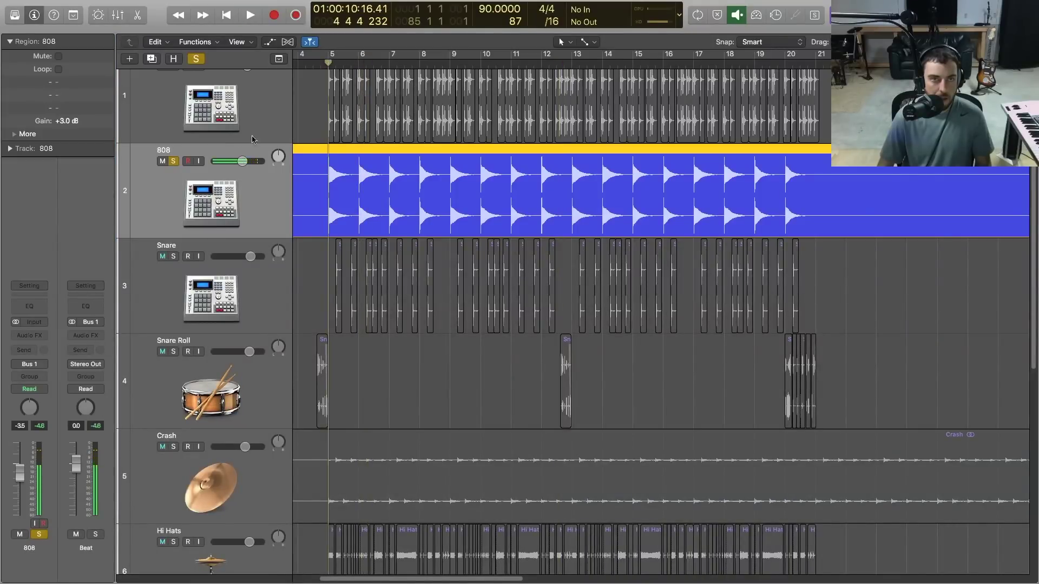
Step: Clear the 808 solo, play the full beat from bar 5, and set the Sample Edit fader to -8.6 dB
key(space)
key(s)
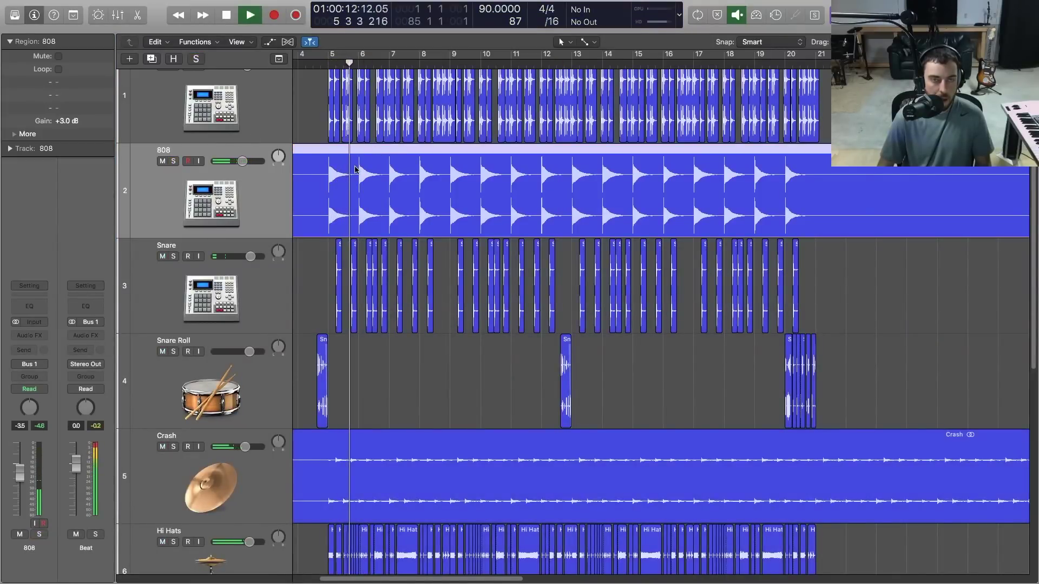
key(x)
key(space)
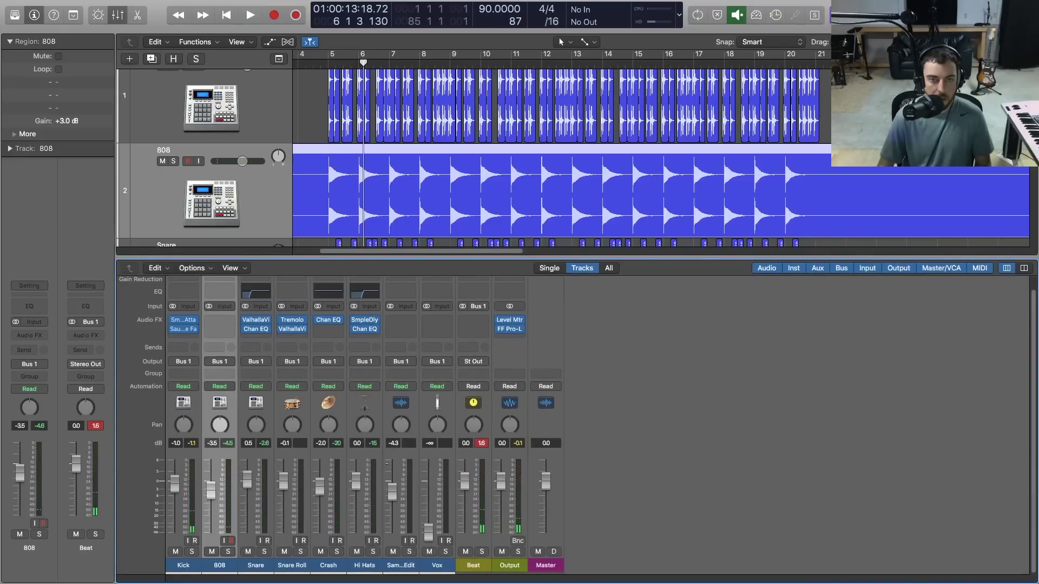
drag(392, 492, 393, 489)
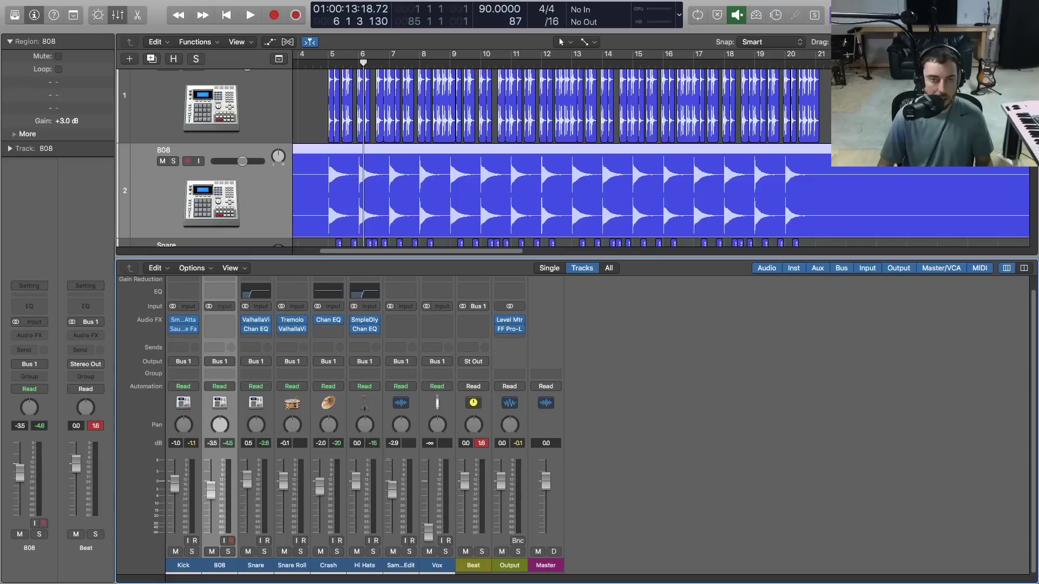
key(space)
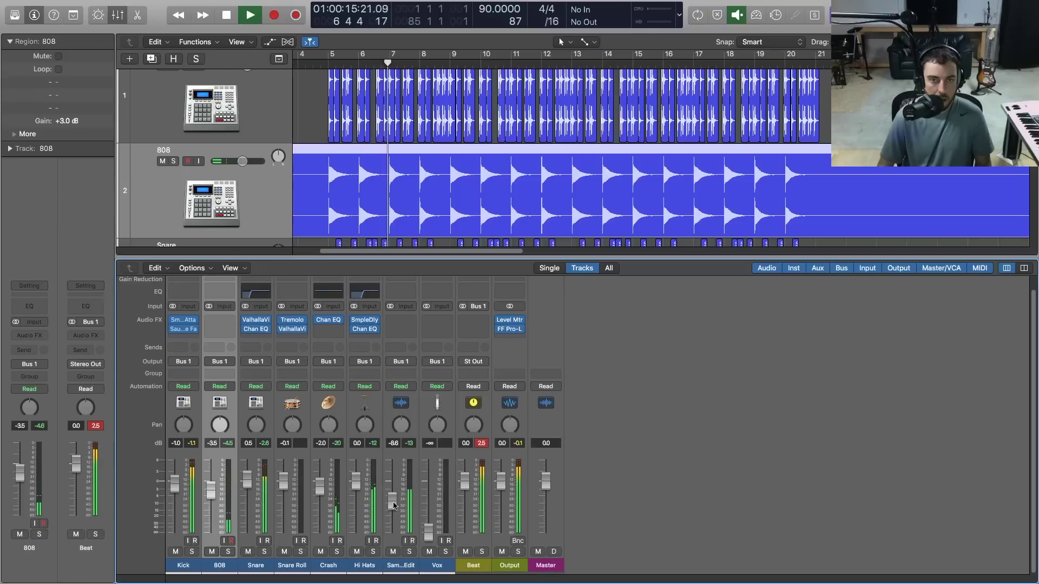
Step: Audition the 808 alone during playback, stop and clear its solo, and hide the mixer
click(174, 162)
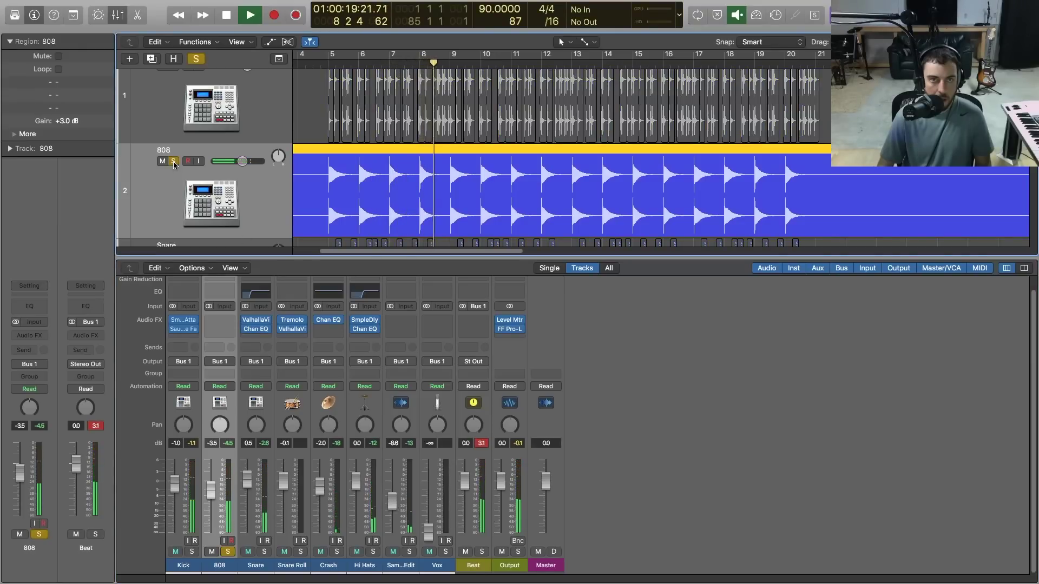
key(space)
click(174, 162)
key(x)
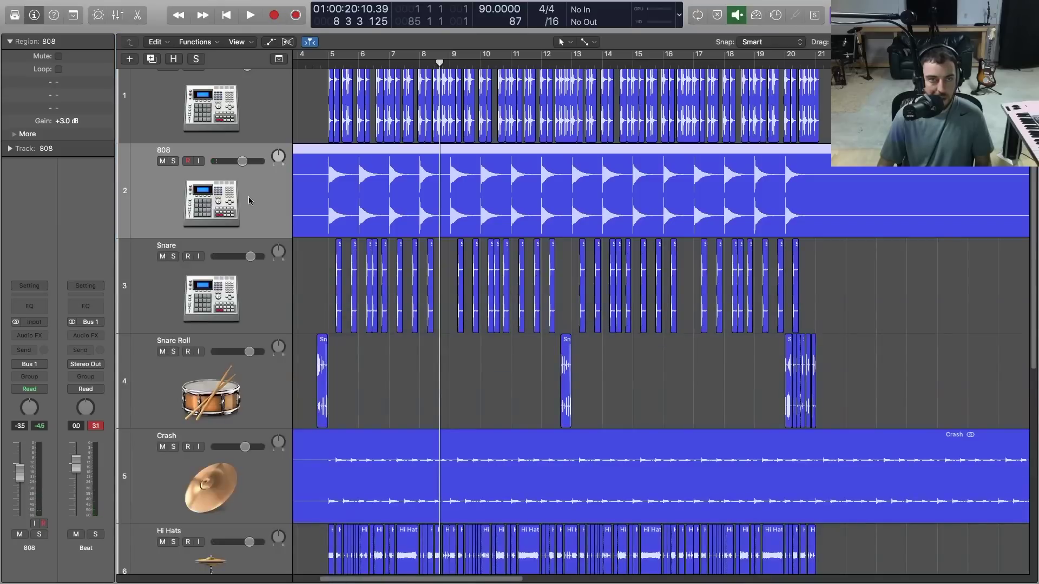
Step: Play the beat from bar 5, and split the 808 region at bars 7 and 9 with the Scissors Tool
scroll(249, 200, up, 1)
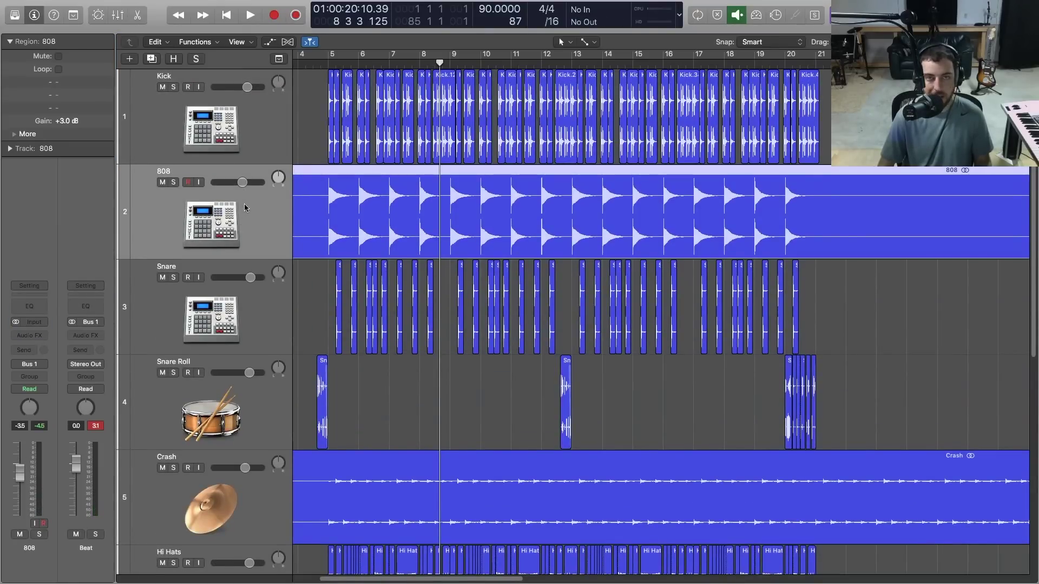
key(Return)
key(super+Right)
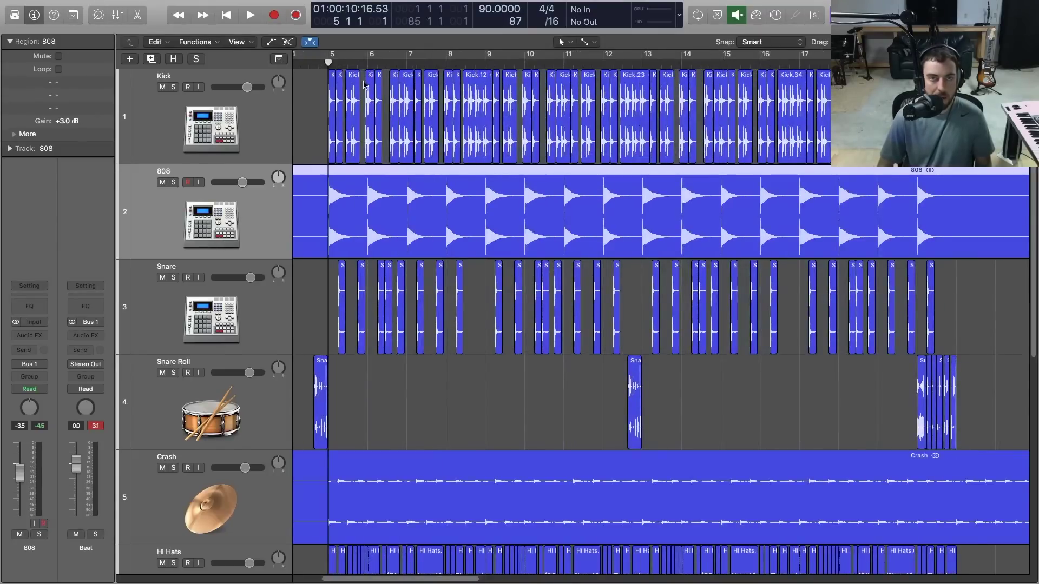
key(space)
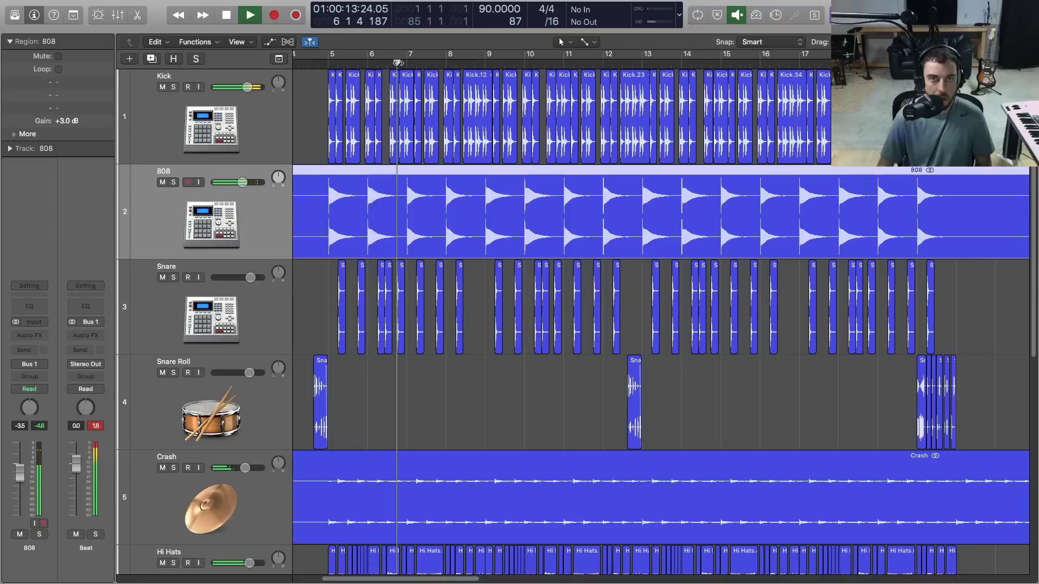
key(space)
click(587, 42)
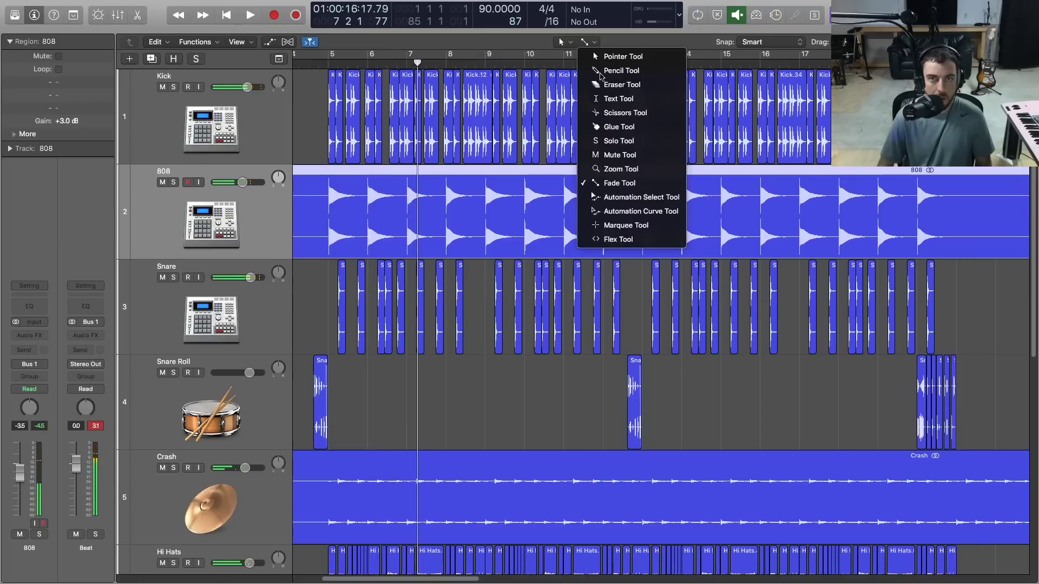
click(612, 114)
super+click(409, 200)
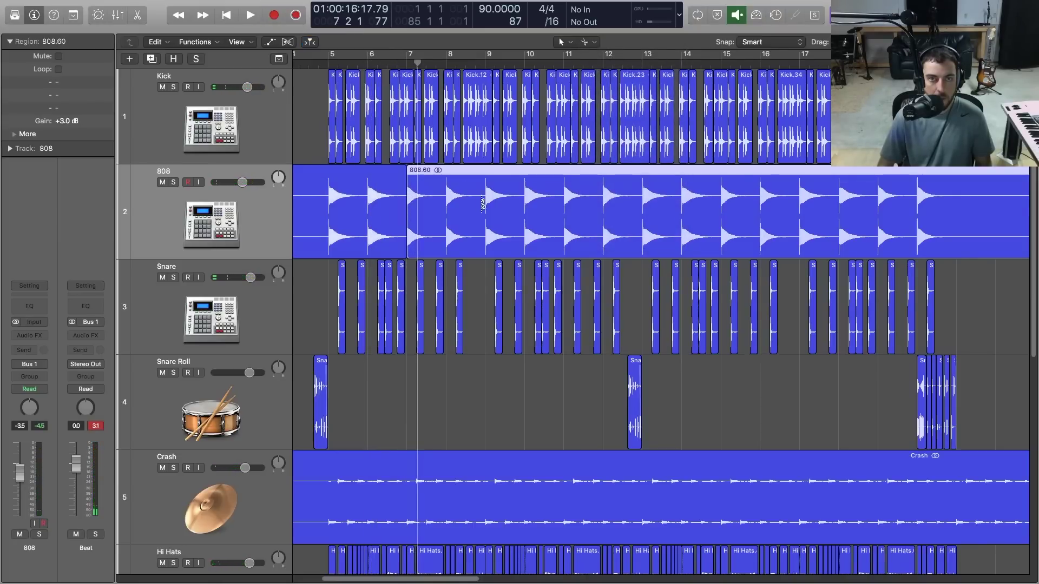
super+click(486, 203)
Step: Duplicate the 808 track with its settings and move the 808 region at bars 7 to 9 onto the new track
click(241, 220)
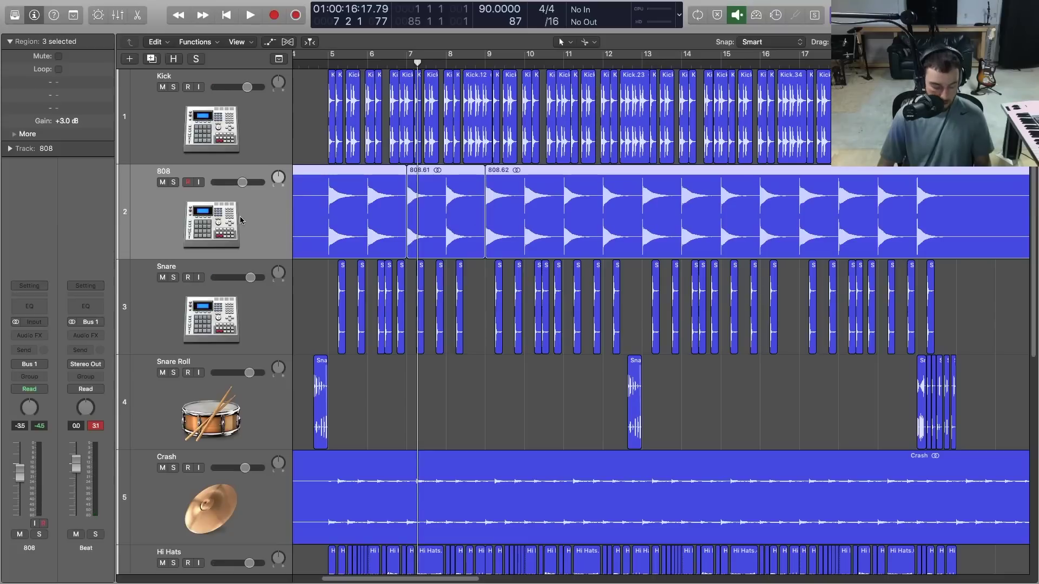
key(super+d)
click(305, 269)
drag(443, 217, 443, 311)
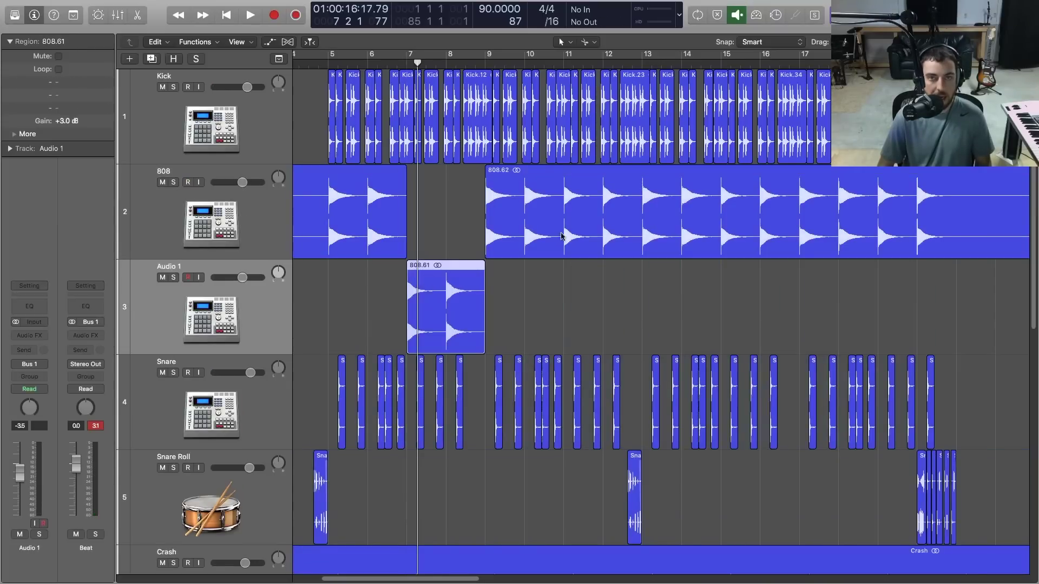
Step: Split the 808 at bars 11 and 13 during playback and move the piece between them onto the duplicate track
key(space)
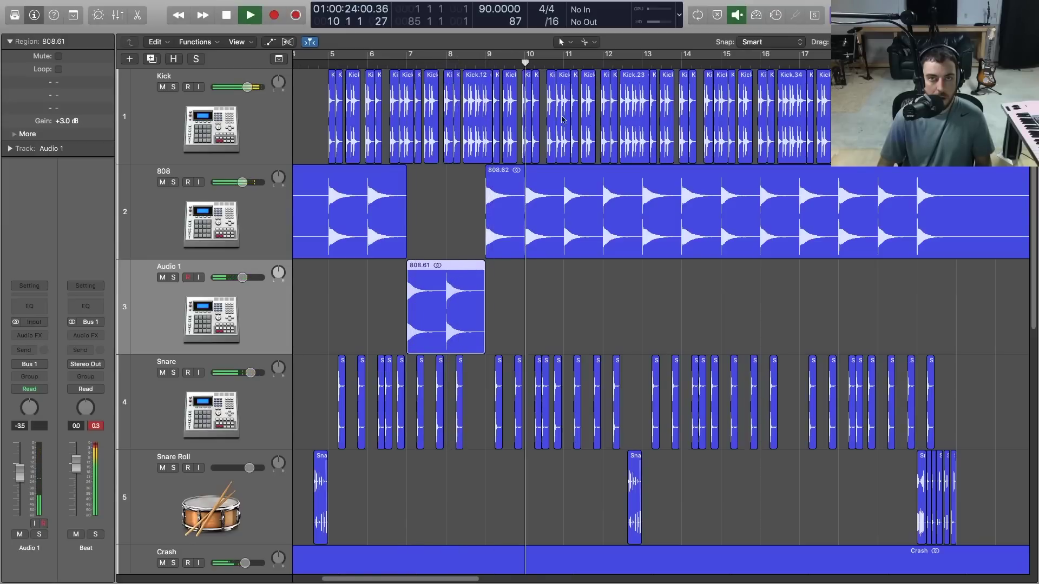
super+click(564, 208)
super+click(642, 216)
drag(623, 216, 608, 295)
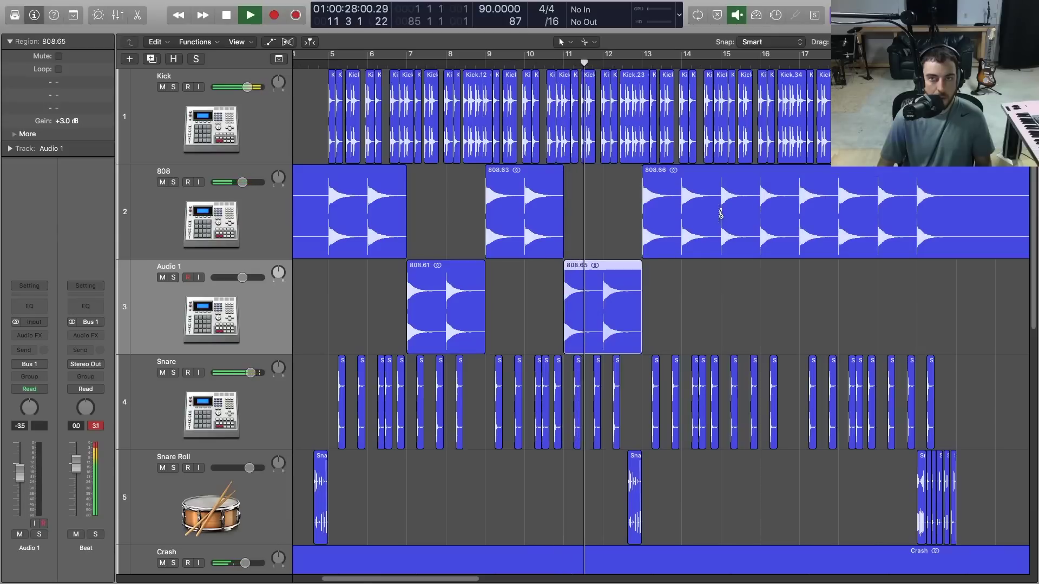
Step: Split the 808 at bars 15, 17, 19 and 21, move the 15-17 and 19-21 pieces onto the duplicate track, and stop playback
super+click(721, 213)
super+click(799, 215)
drag(779, 216, 779, 306)
super+click(877, 231)
super+click(957, 228)
drag(920, 217, 920, 306)
click(822, 297)
key(space)
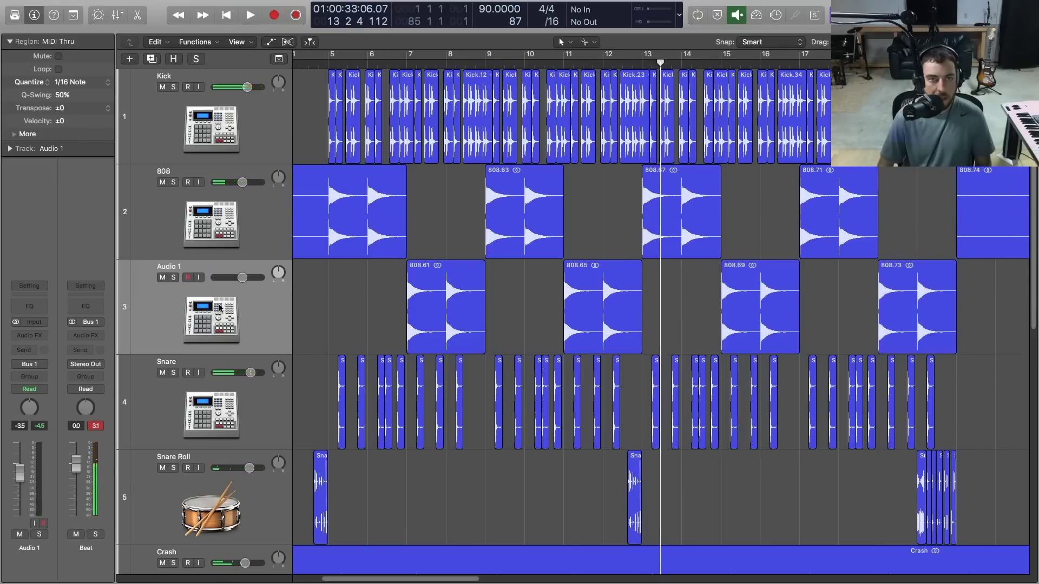
Step: Rename the duplicate 808 track as 808 TND
double_click(180, 268)
text(8)
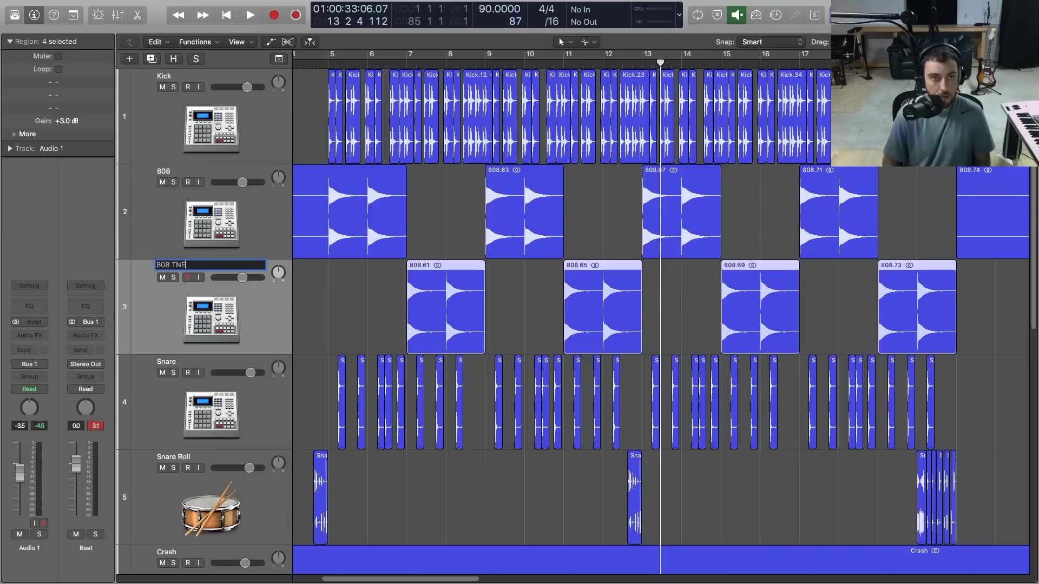
text(08 TND)
key(Return)
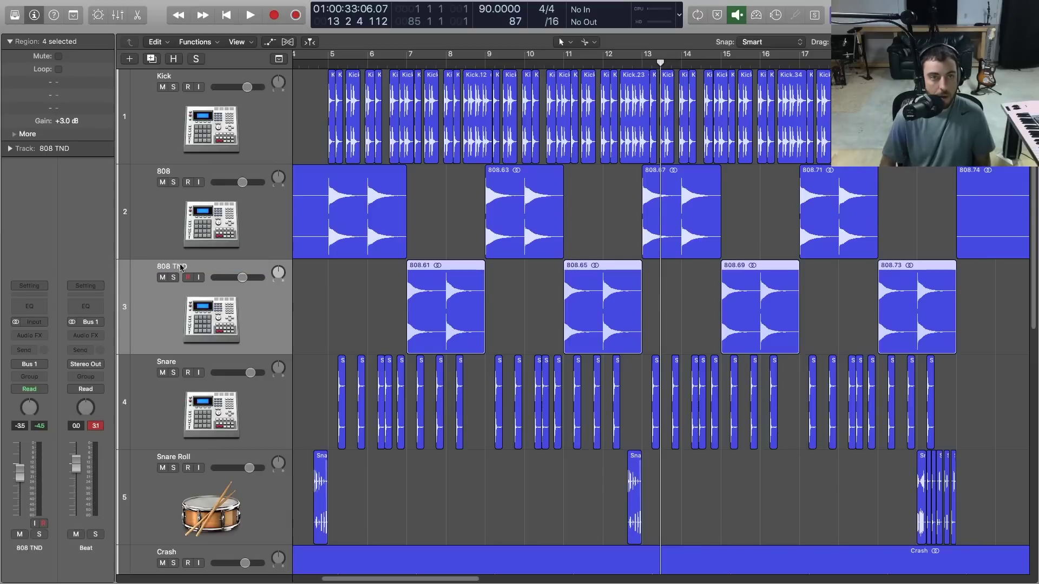
Step: Insert the stereo Waves SoundShifter Pitch (s) plug-in on the 808 TND track
click(41, 335)
mouse_move(54, 566)
mouse_move(157, 557)
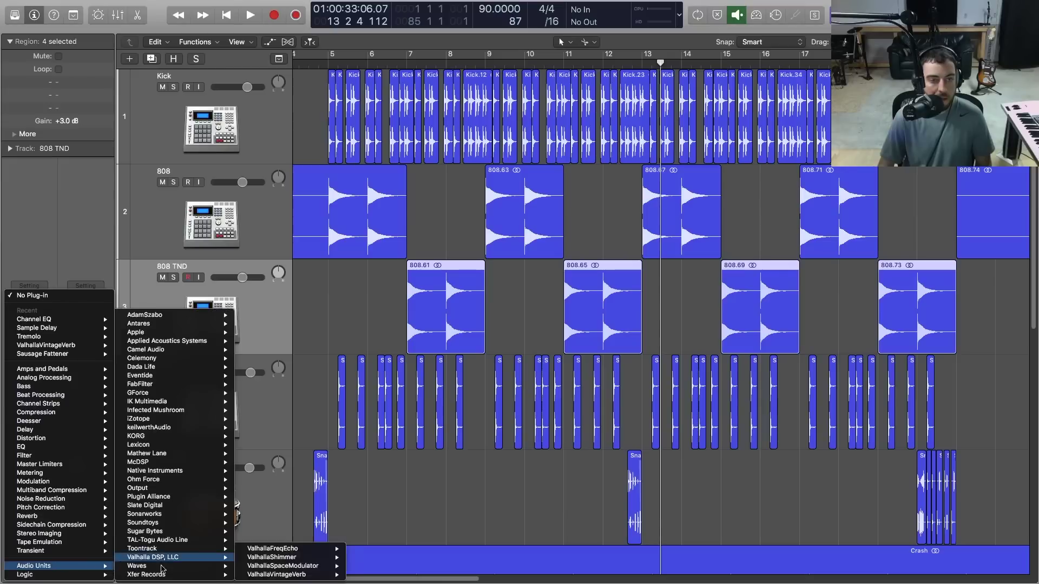
mouse_move(199, 569)
mouse_move(295, 272)
scroll(295, 273, down, 15)
scroll(295, 273, down, 20)
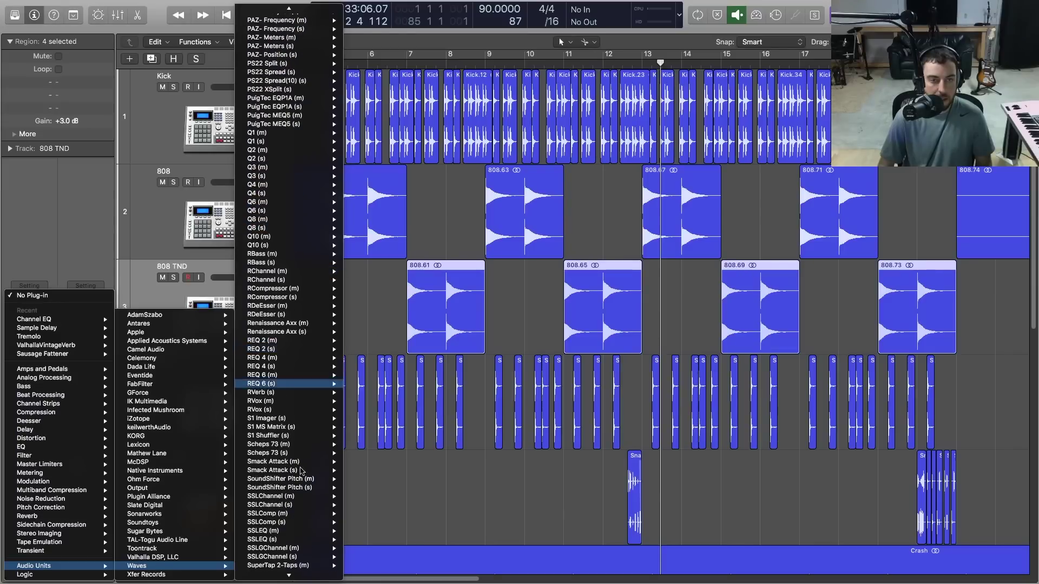
mouse_move(304, 487)
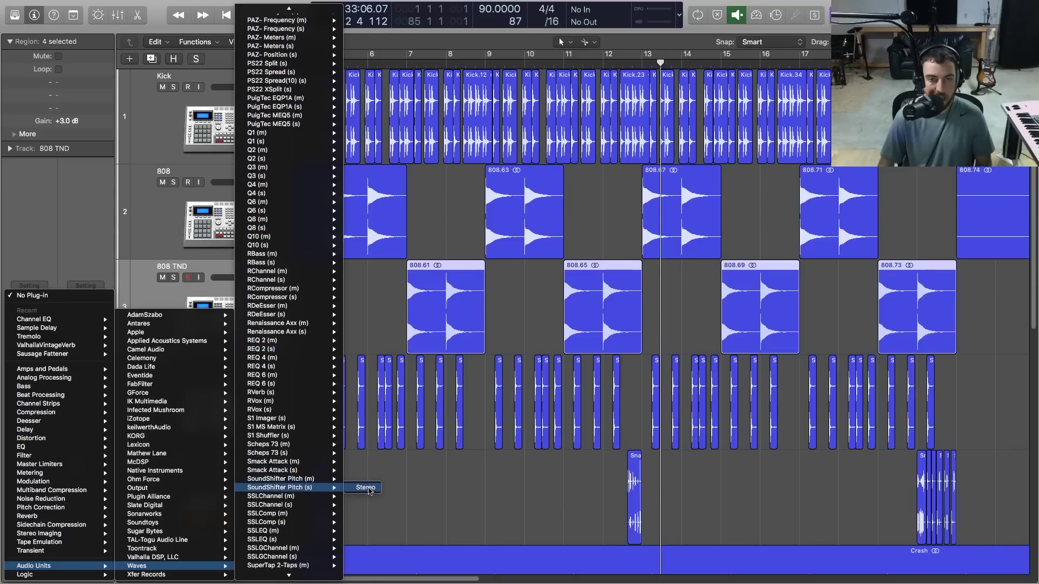
click(366, 487)
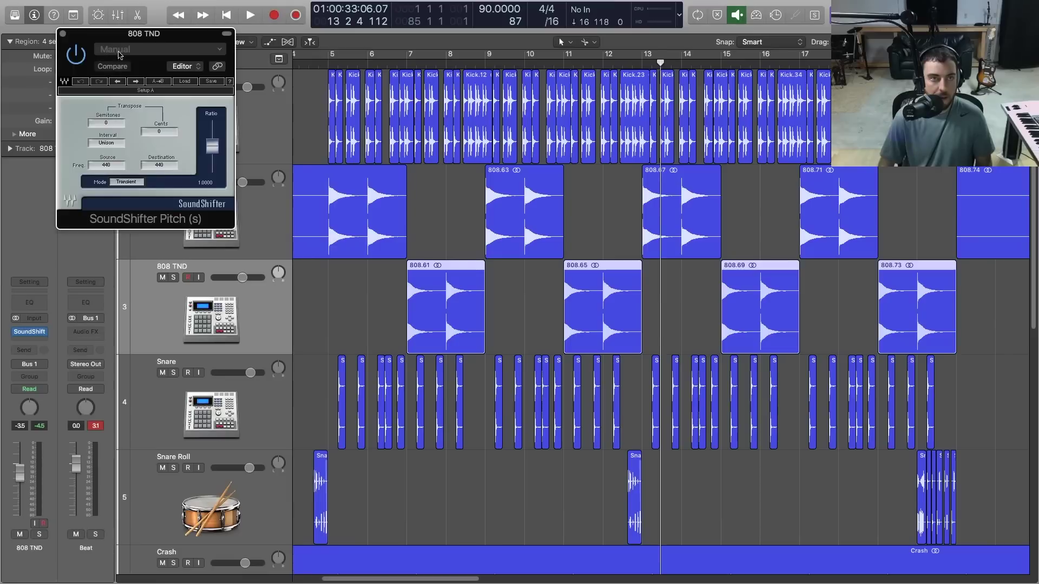
Step: Return the playhead to bar 5, solo the 808 TND and 808 tracks, and reposition the SoundShifter window over the arrangement
key(space)
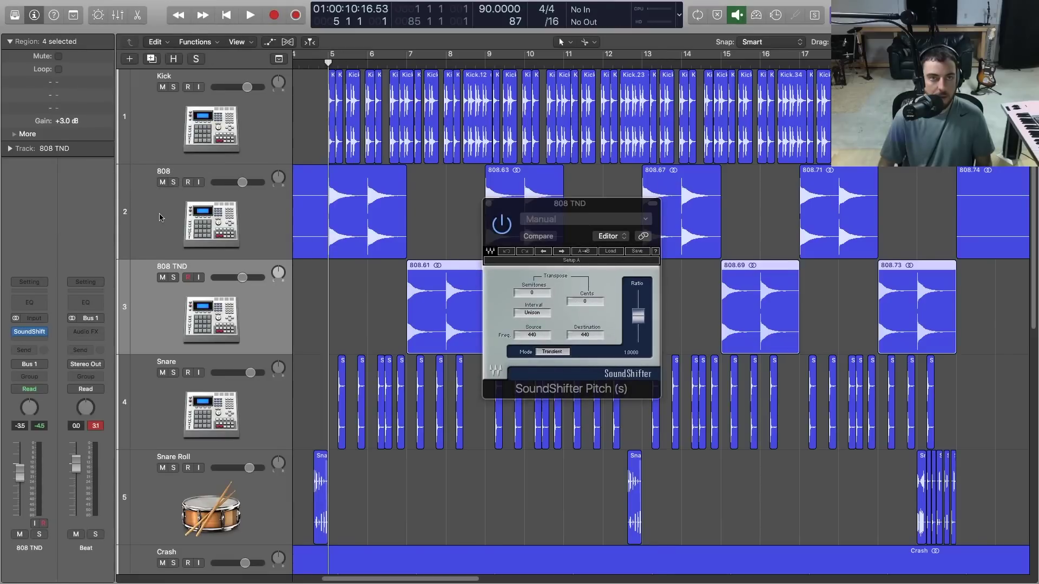
scroll(227, 389, down, 10)
key(s)
scroll(174, 281, up, 10)
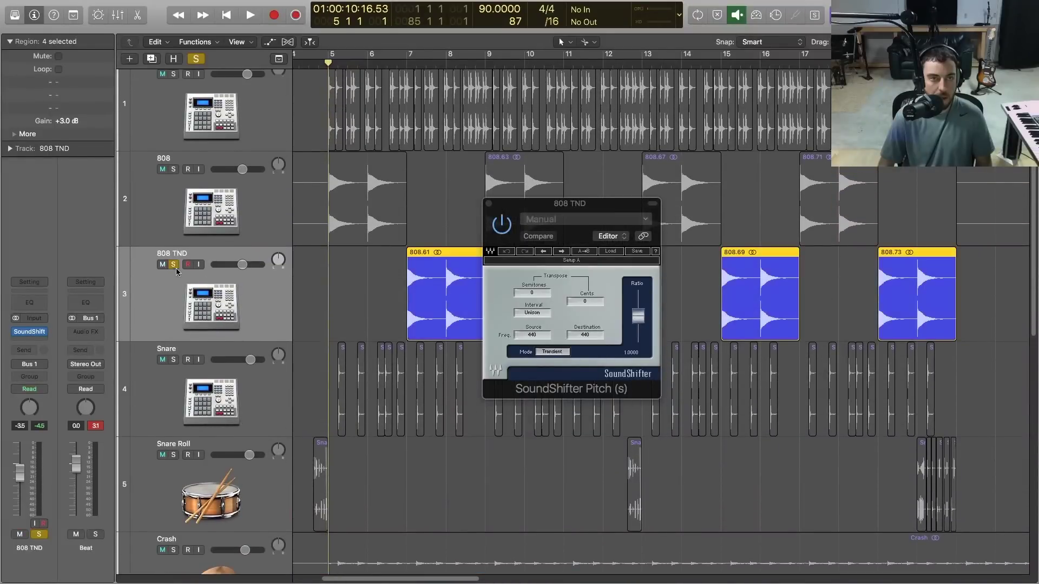
click(172, 170)
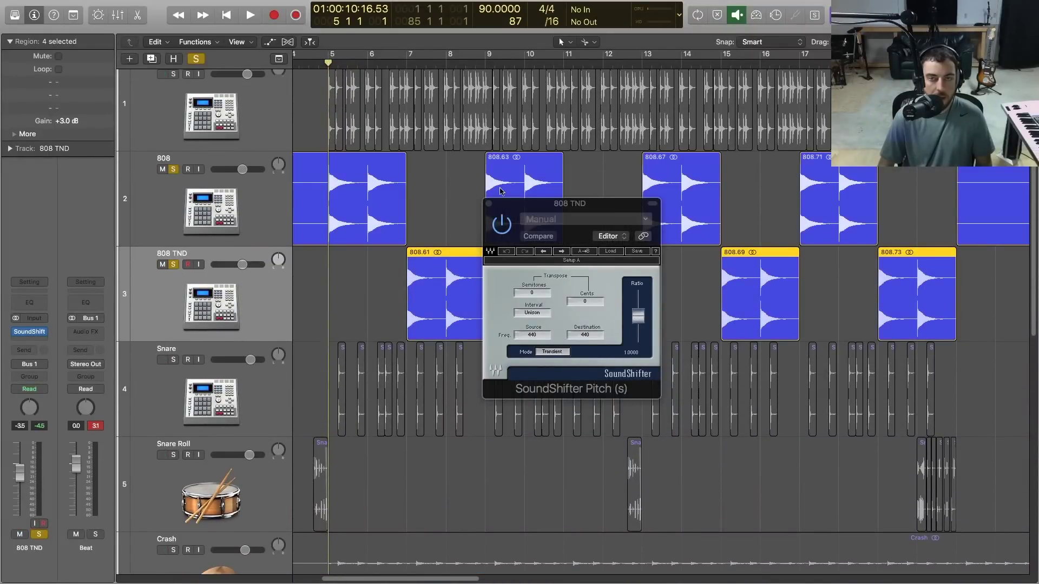
mouse_move(503, 202)
mouse_down()
mouse_move(477, 202)
mouse_move(493, 202)
mouse_up()
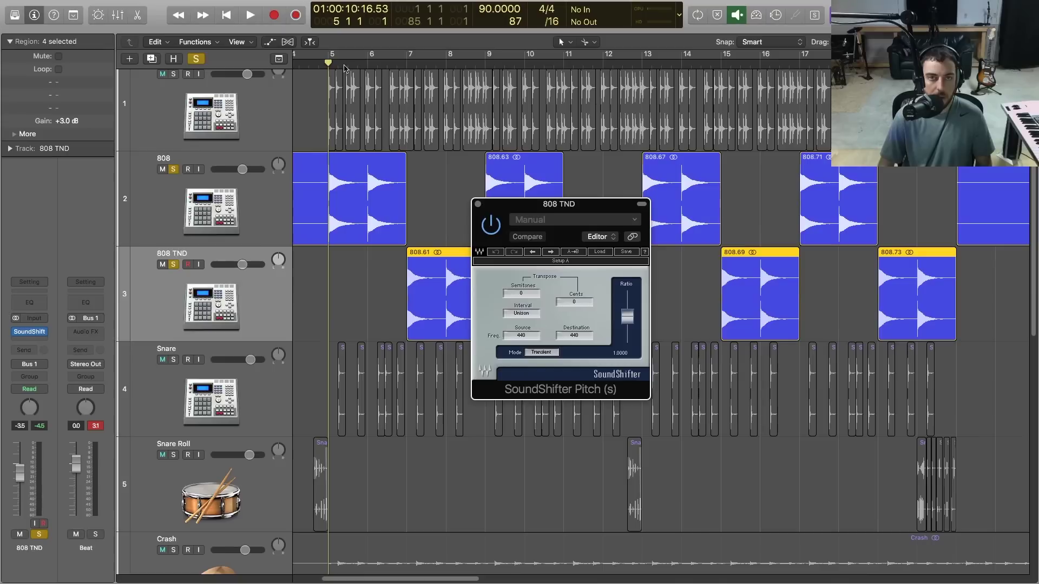
Step: Set the SoundShifter transpose to 1 semitone and audition 808 TND with and without the Sample Edit track
key(space)
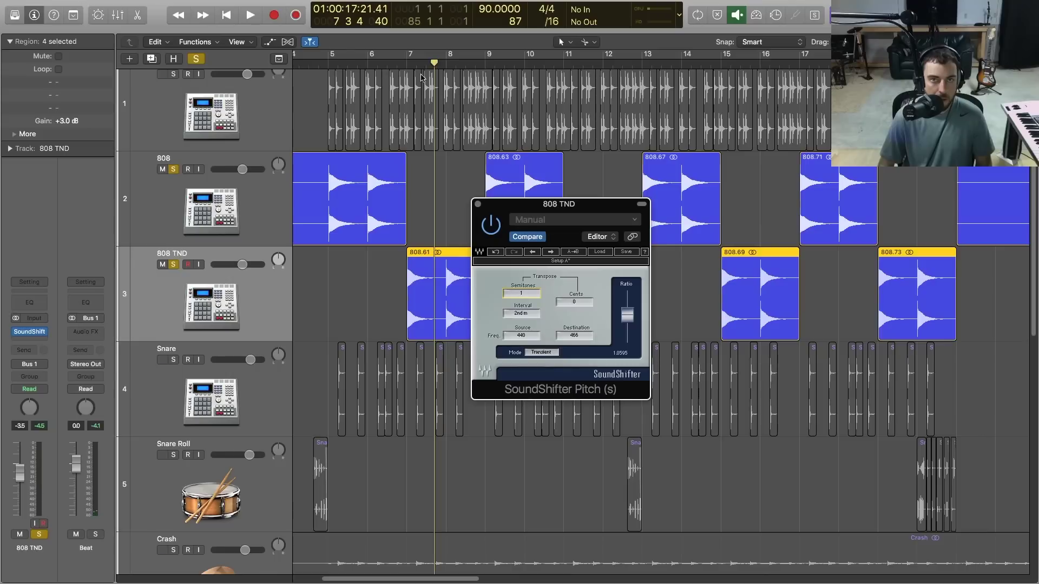
key(space)
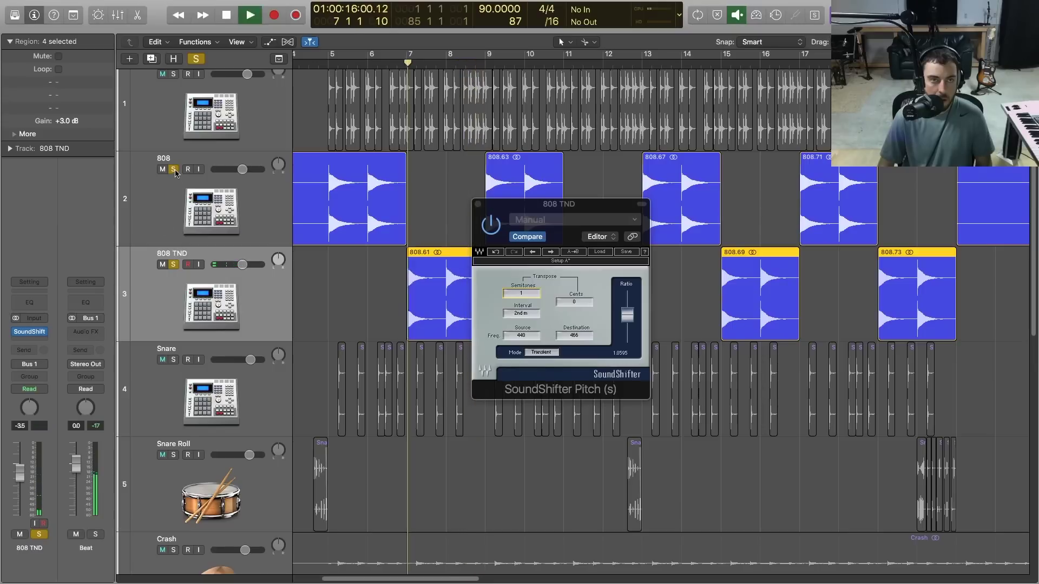
scroll(188, 396, down, 8)
scroll(188, 397, down, 1)
click(162, 279)
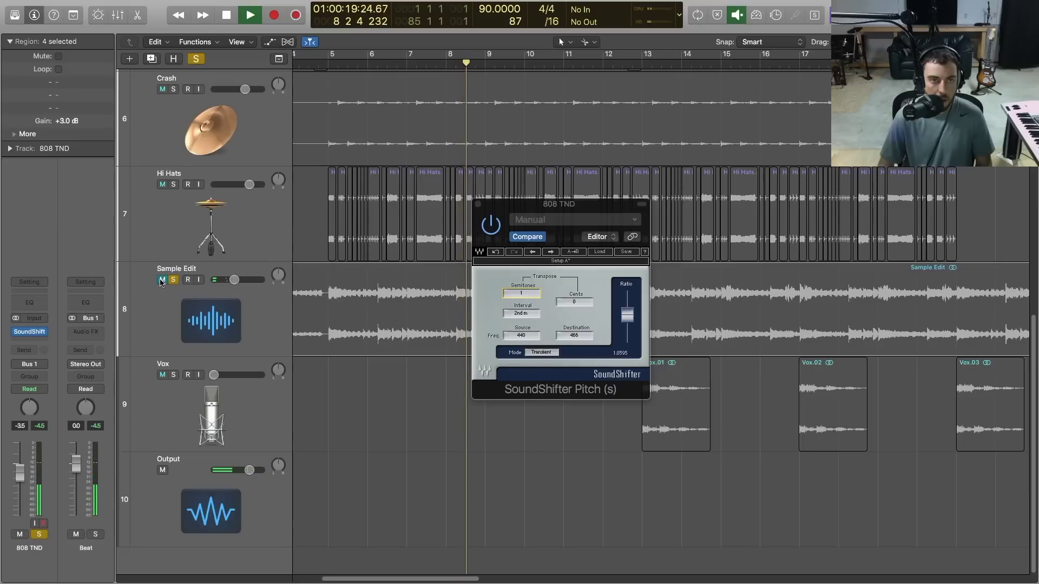
key(space)
click(162, 280)
click(162, 280)
click(163, 280)
key(space)
click(162, 280)
scroll(387, 251, up, 5)
scroll(387, 250, up, 2)
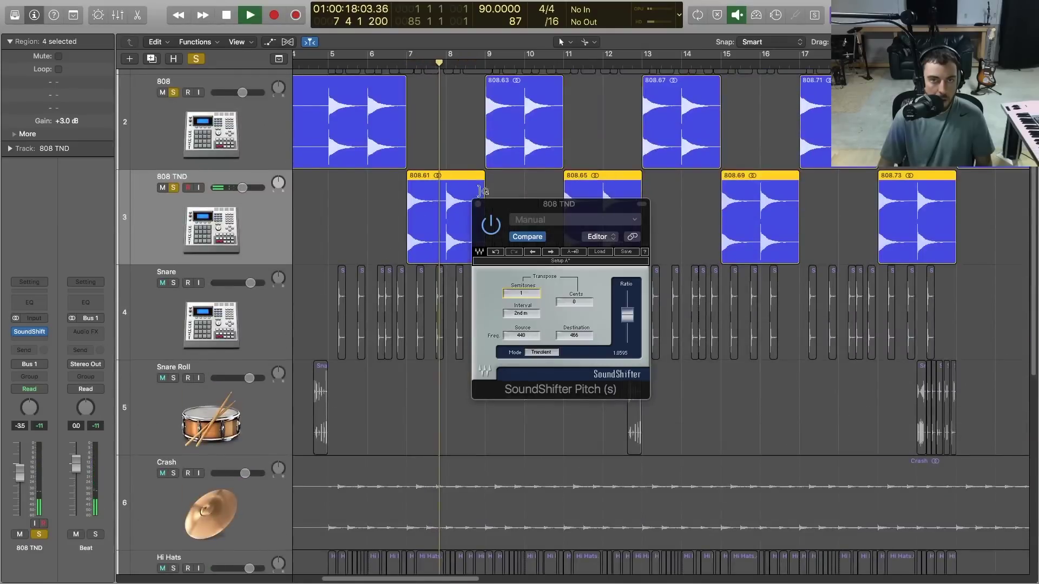
Step: Set the SoundShifter transpose to 2 semitones and play back the shifted 808 TND notes
key(space)
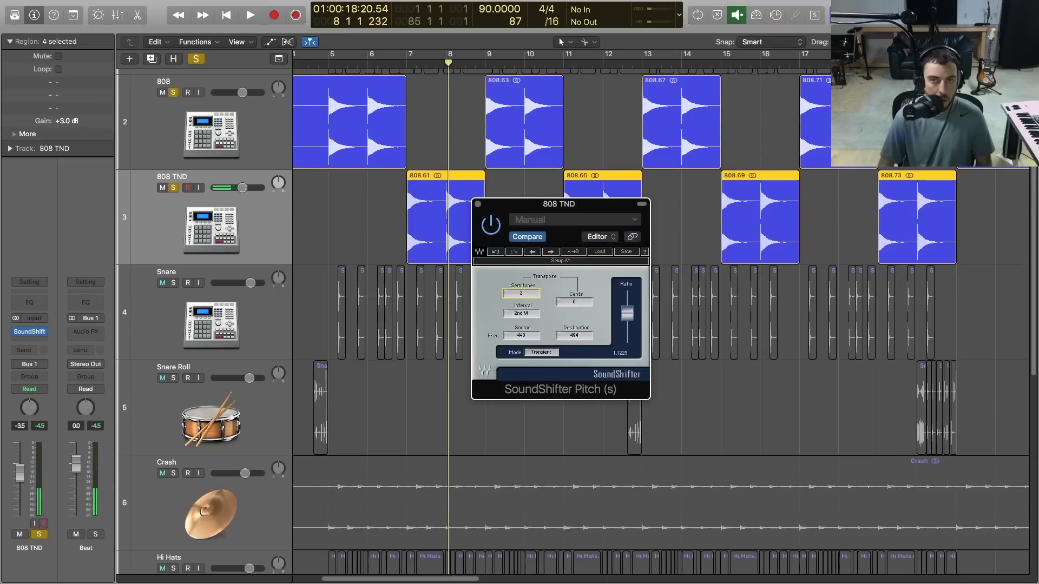
key(space)
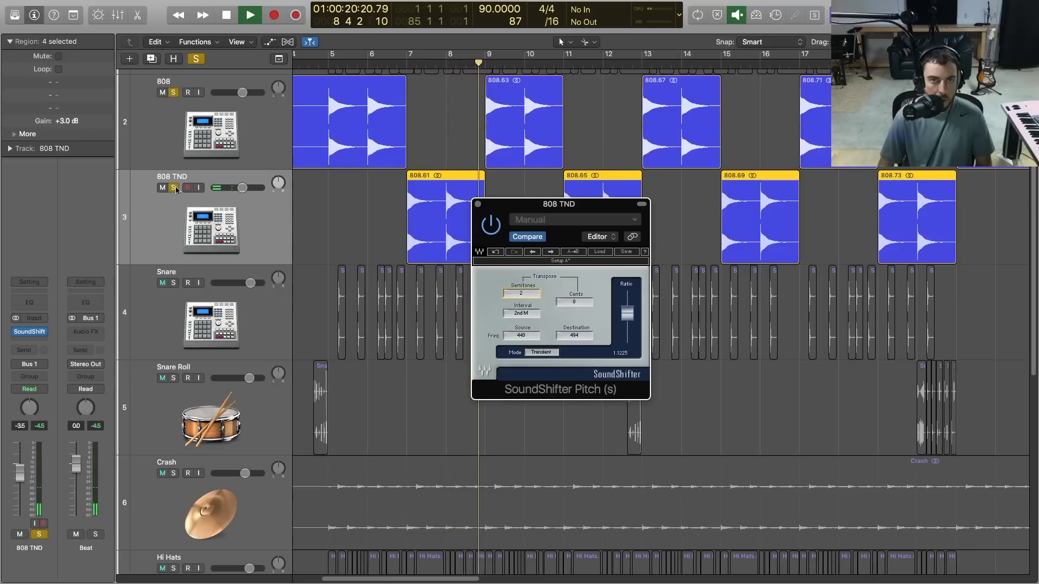
key(space)
Step: Clear the current solos and solo the Sample Edit, 808 TND and 808 tracks together
click(173, 93)
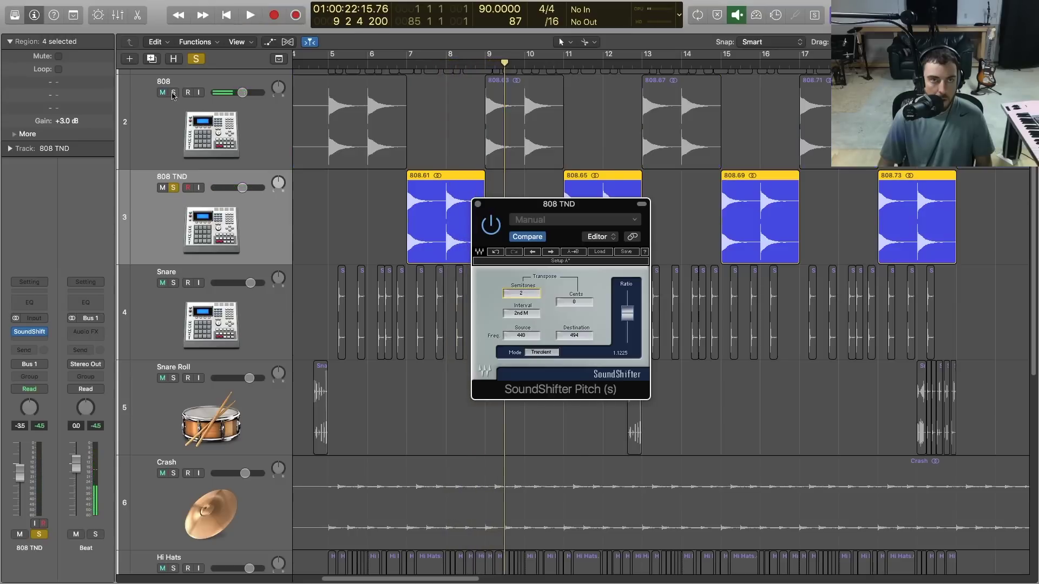
click(174, 188)
scroll(306, 272, down, 2)
scroll(307, 272, down, 6)
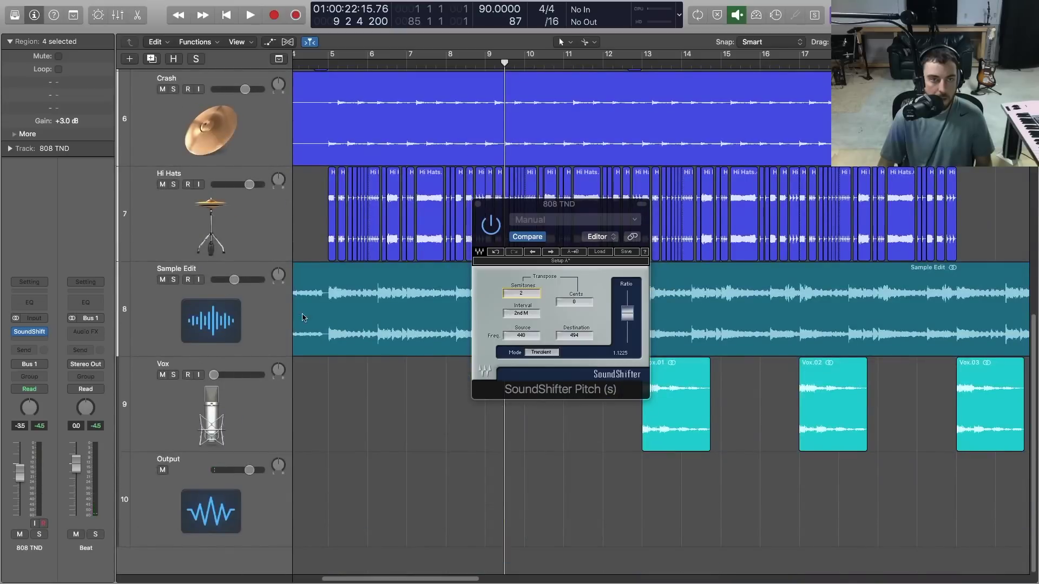
scroll(304, 317, up, 3)
click(174, 453)
scroll(173, 325, up, 4)
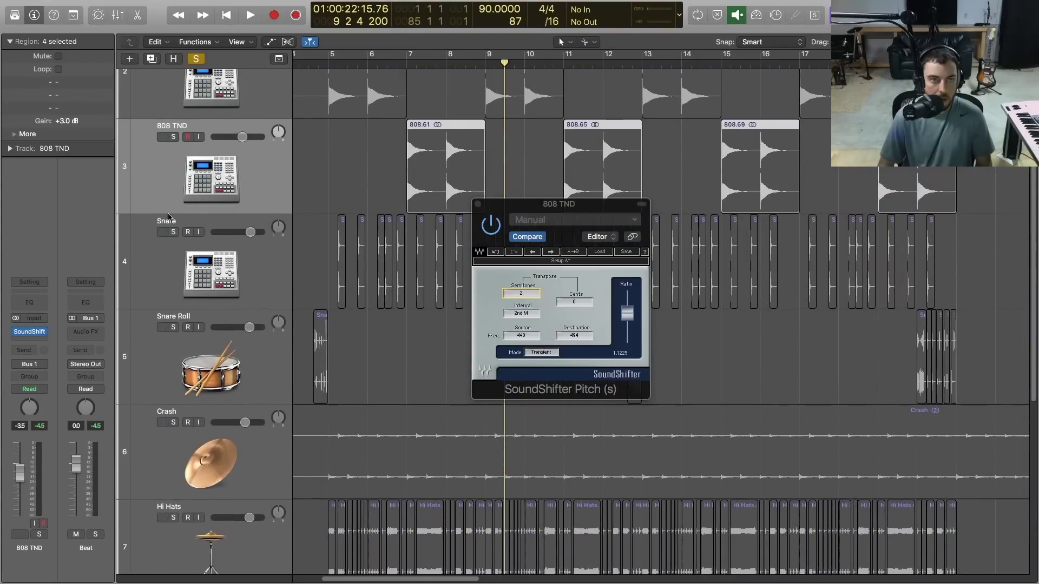
click(173, 137)
scroll(173, 151, up, 5)
click(173, 155)
Step: Audition the soloed tracks together, stop playback and close the SoundShifter window
key(shift+Return)
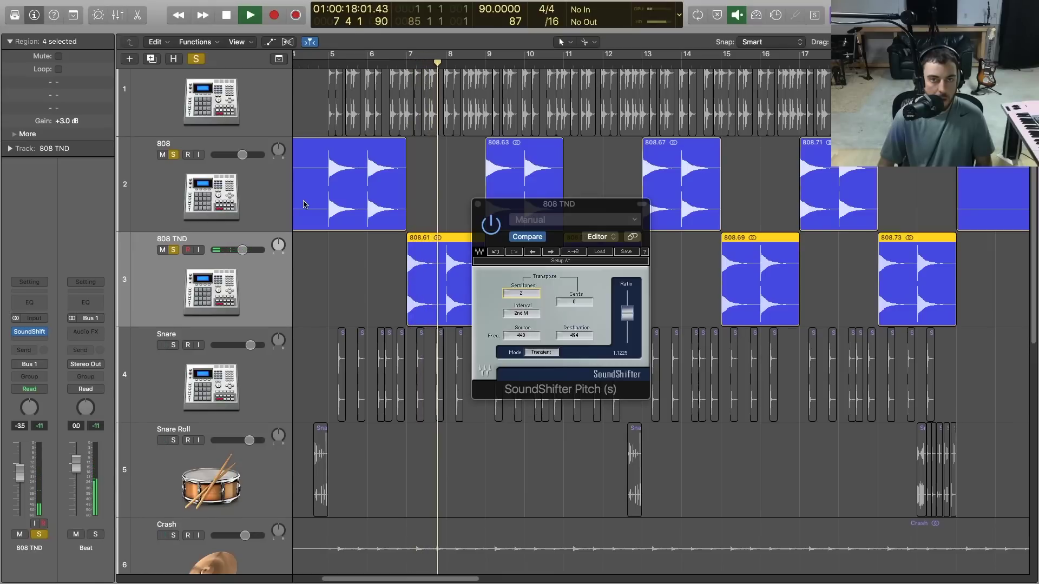
drag(503, 206, 615, 284)
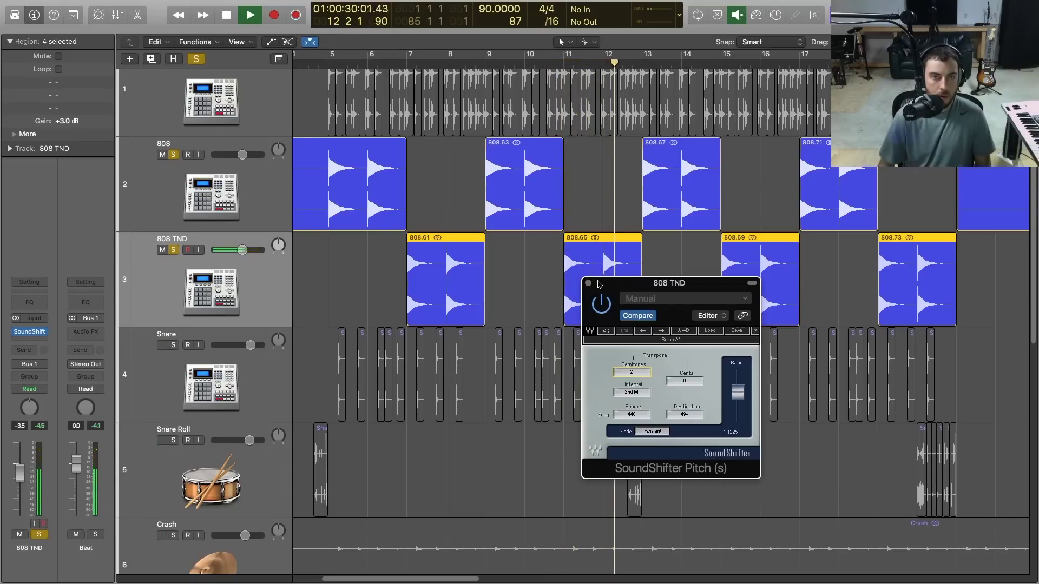
key(space)
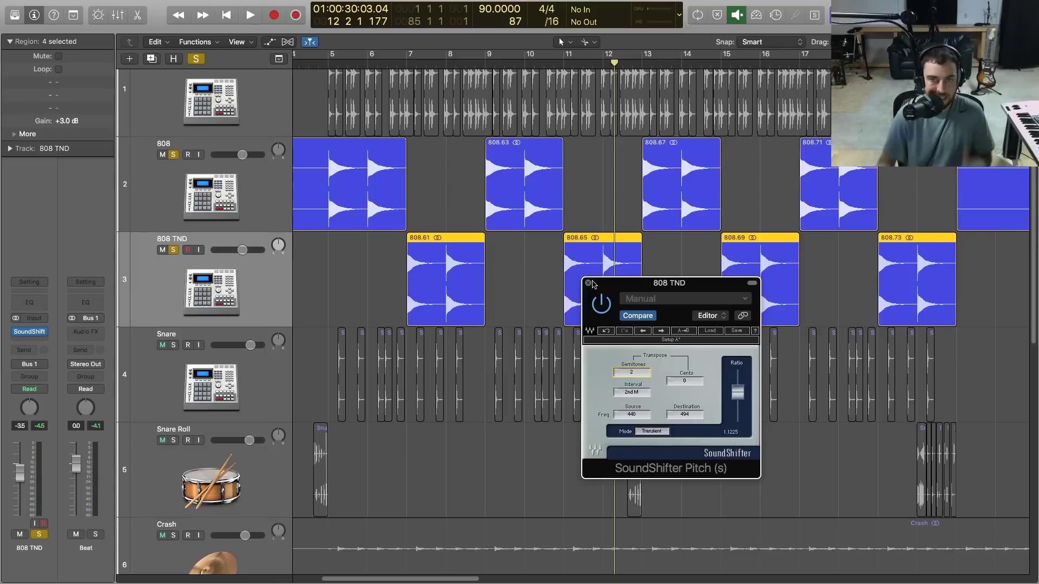
click(589, 284)
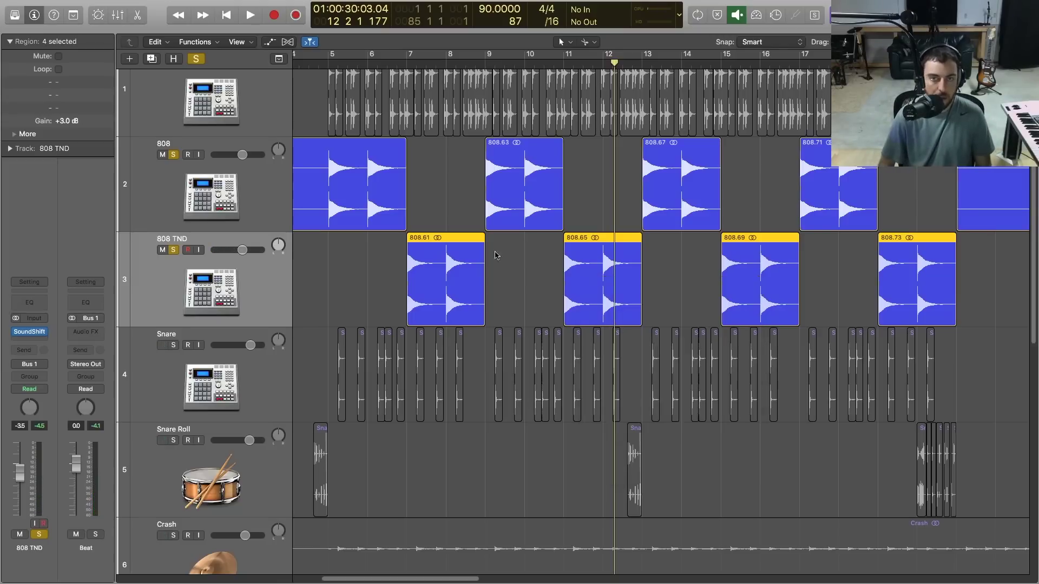
Step: Split the long 808 region at bars 29 and 45 and delete the section between them
click(302, 273)
key(super+Left)
key(super+Left)
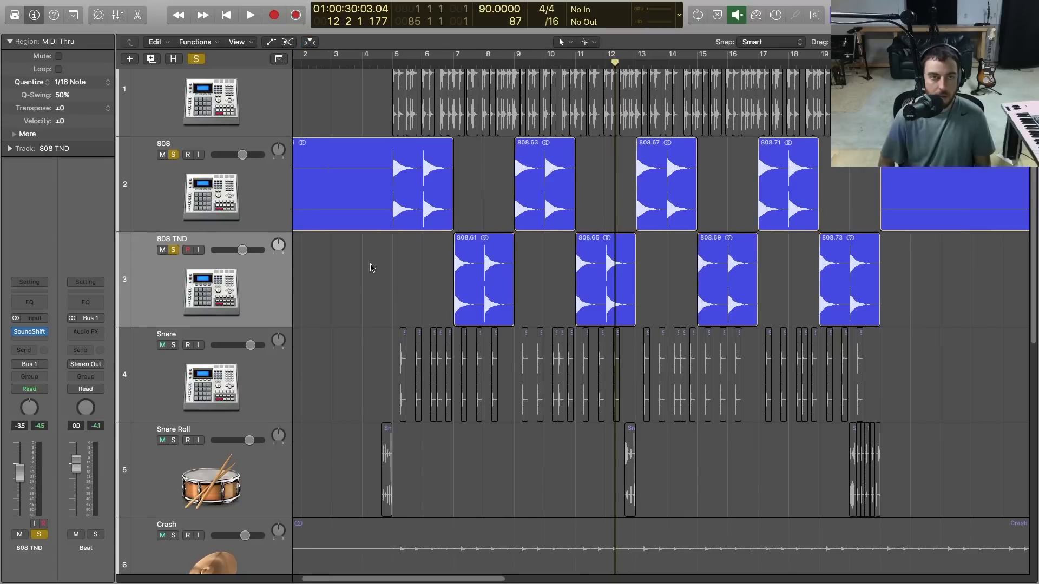
key(super+Up)
key(super+Up)
key(super+Up)
key(super+Left)
key(super+Left)
key(super+Left)
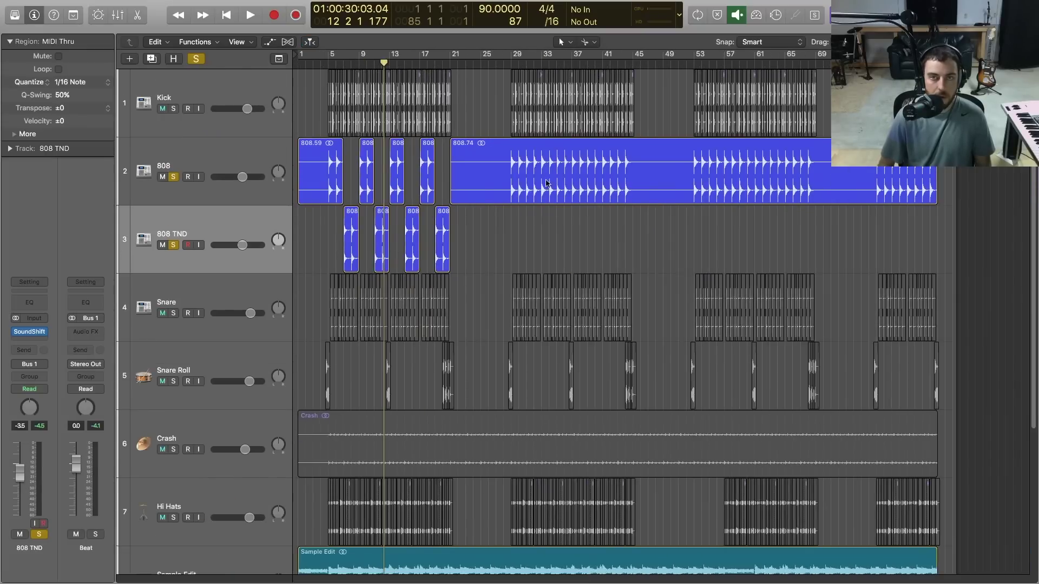
click(511, 179)
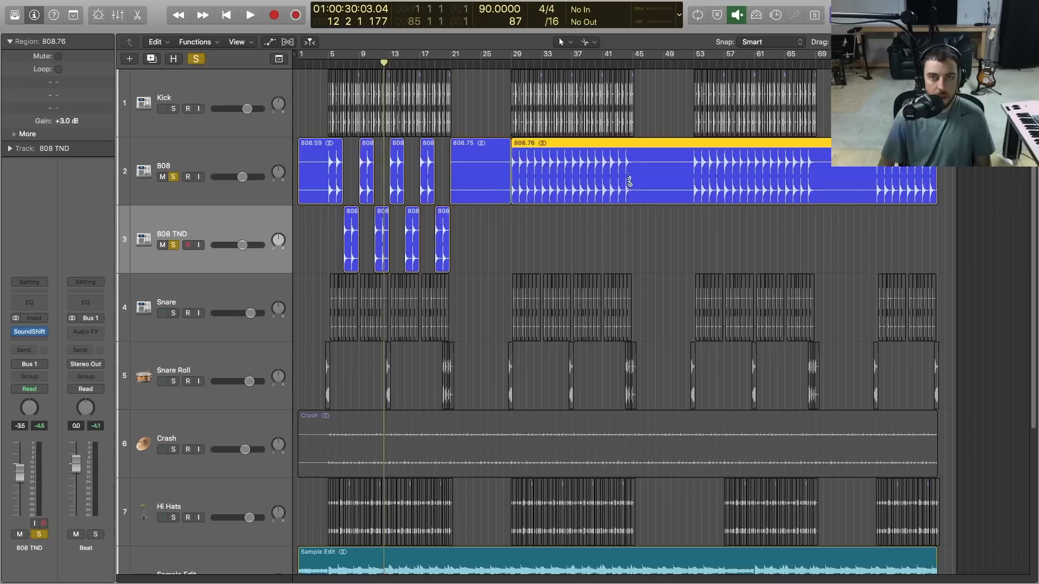
click(625, 184)
key(super+z)
super+click(633, 180)
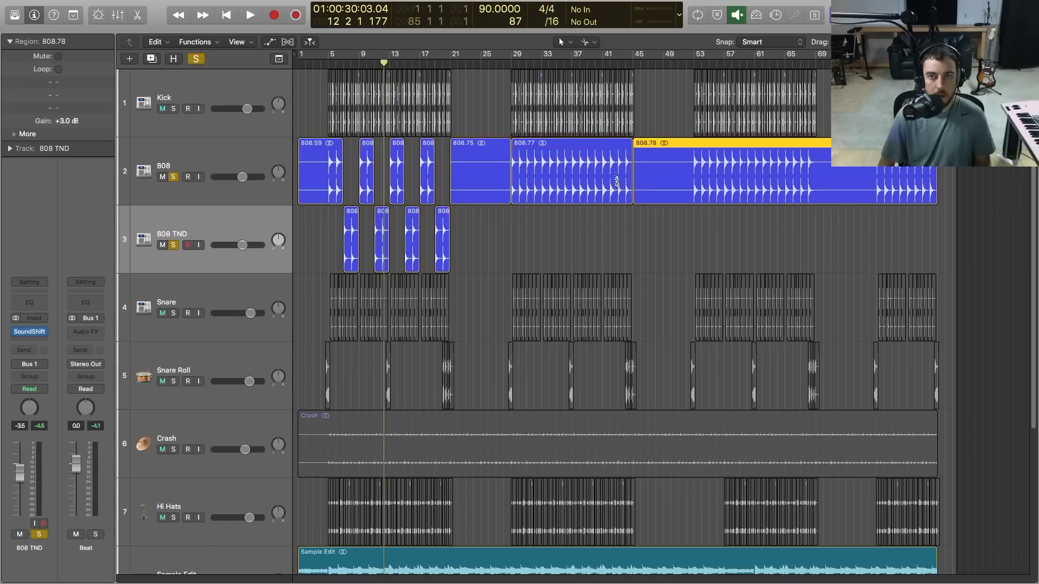
click(600, 180)
key(Delete)
Step: Trim the empty 808 audio before bar 5 and copy the eight 808 and 808 TND pieces to bar 29
super+click(328, 184)
click(311, 177)
key(Delete)
drag(301, 158, 439, 255)
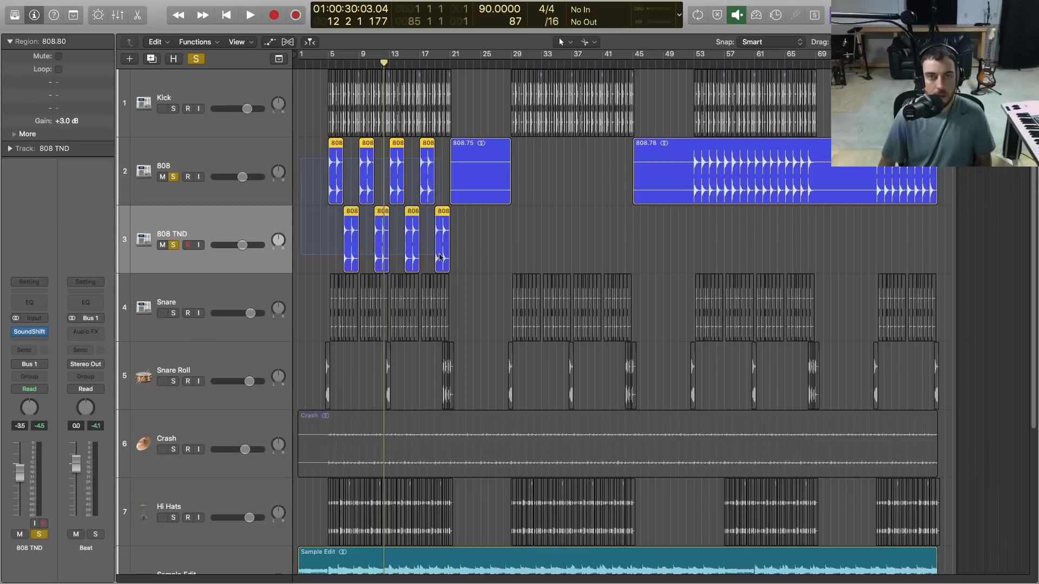
drag(334, 187, 545, 184)
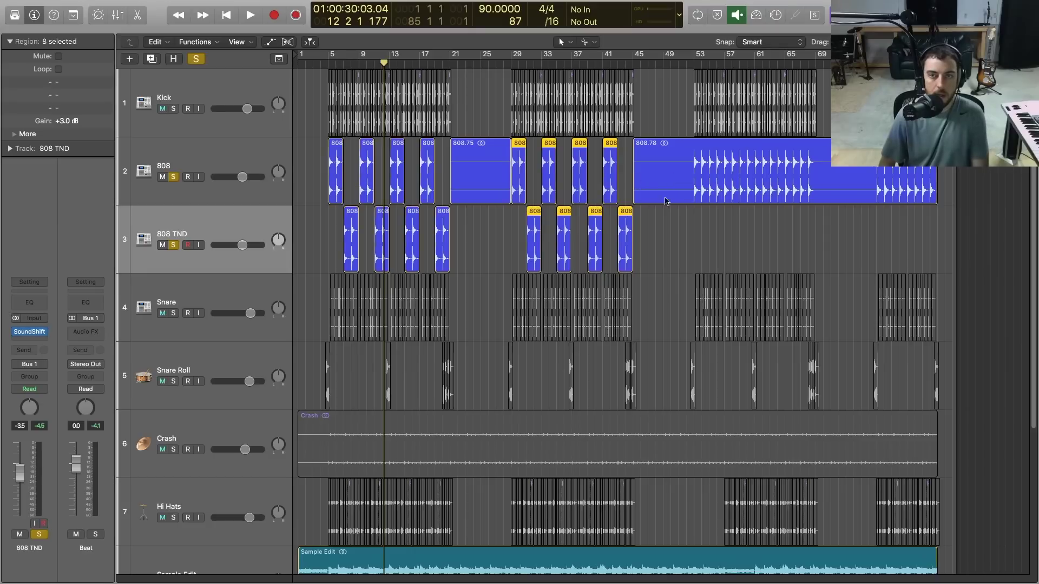
Step: Delete the 808 audio from bar 45 to 69 and the empty region between bars 21 and 29
drag(635, 189, 816, 185)
click(494, 173)
key(Delete)
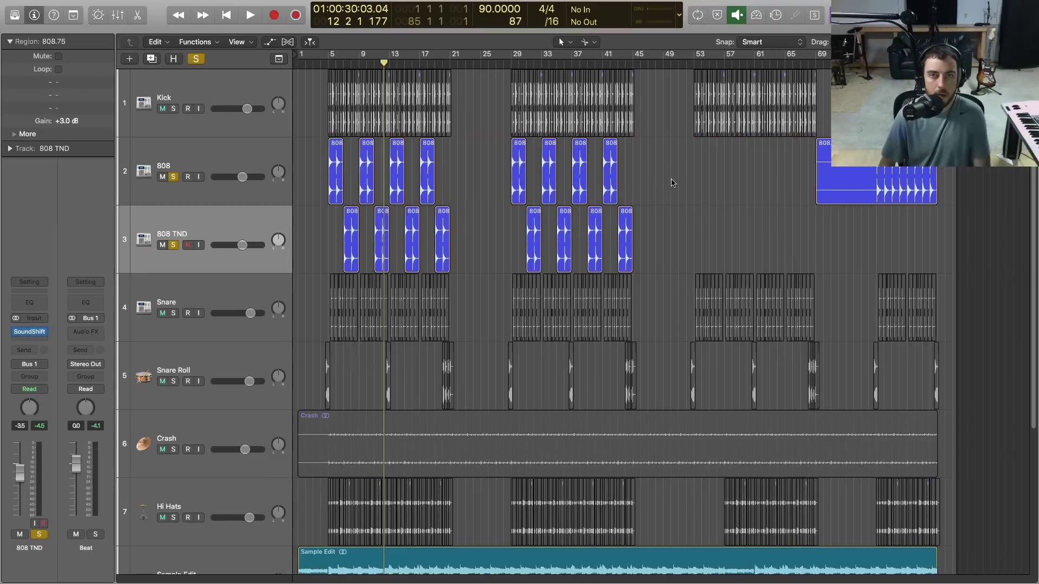
Step: Copy the eight 808 and 808 TND pieces starting at bar 29 to bar 53
drag(673, 183, 512, 199)
click(516, 190)
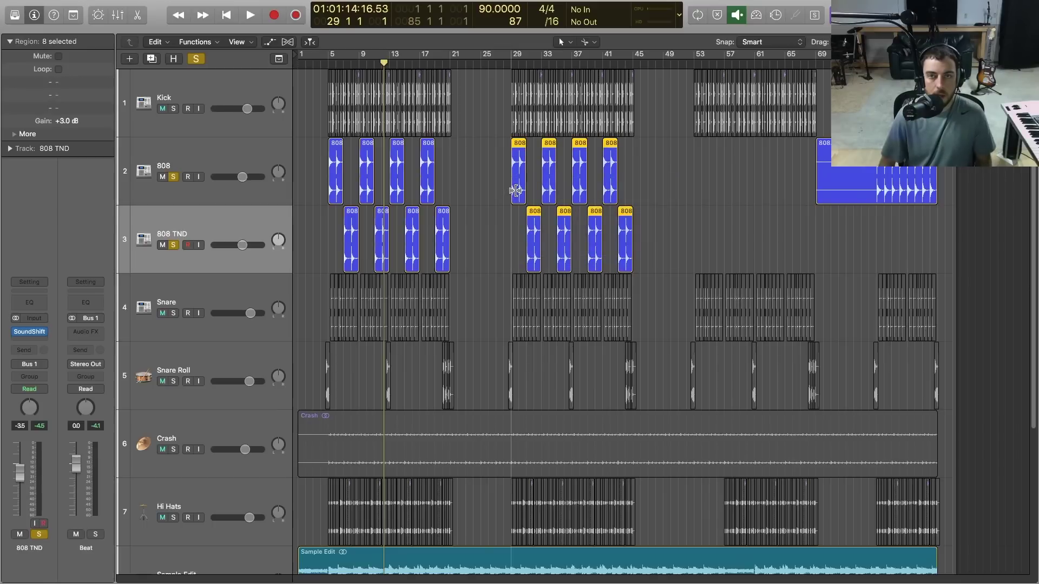
drag(518, 187, 701, 187)
Step: Delete the remaining 808 audio from bar 69 and place copied 808 and 808 TND pieces at bars 77 to 85
click(820, 192)
drag(818, 193, 877, 192)
key(Delete)
drag(846, 251, 882, 177)
click(856, 179)
Step: Unsolo Sample Edit and bounce all 808 and 808 TND regions in place to a new track, muting the source
shift+click(242, 161)
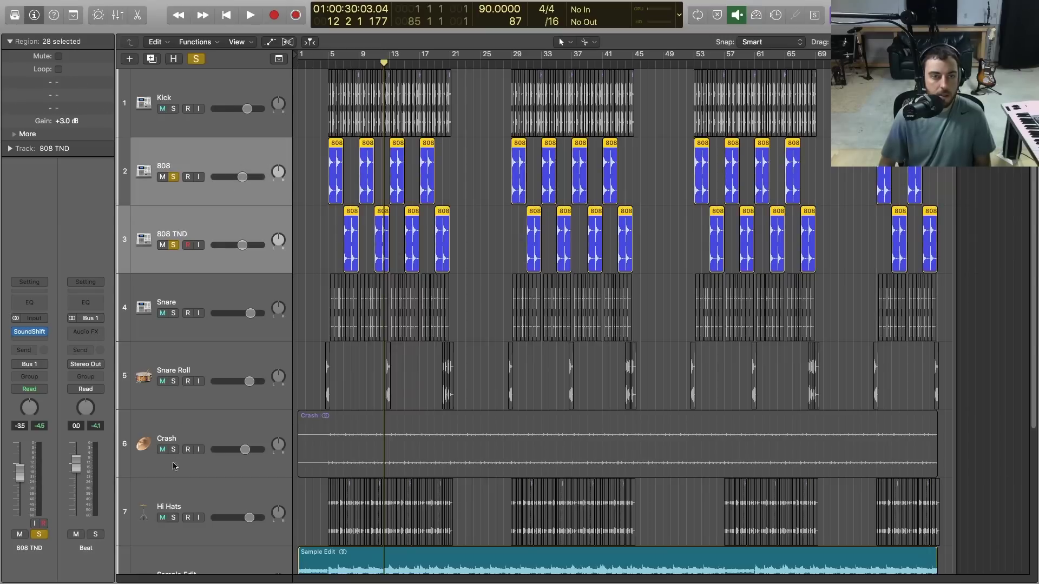
scroll(211, 452, down, 4)
click(173, 383)
scroll(271, 389, up, 4)
click(263, 145)
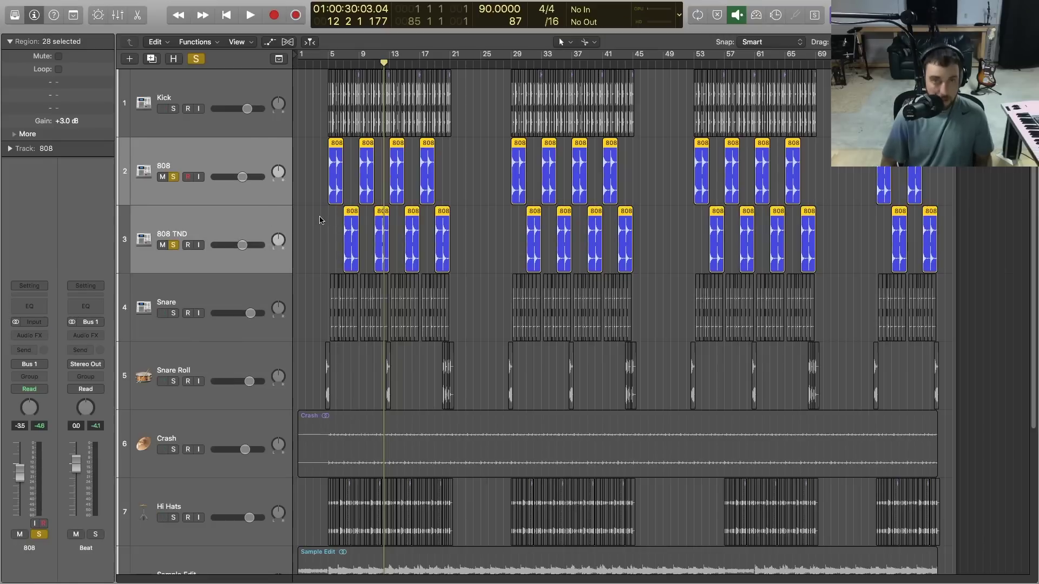
key(ctrl+b)
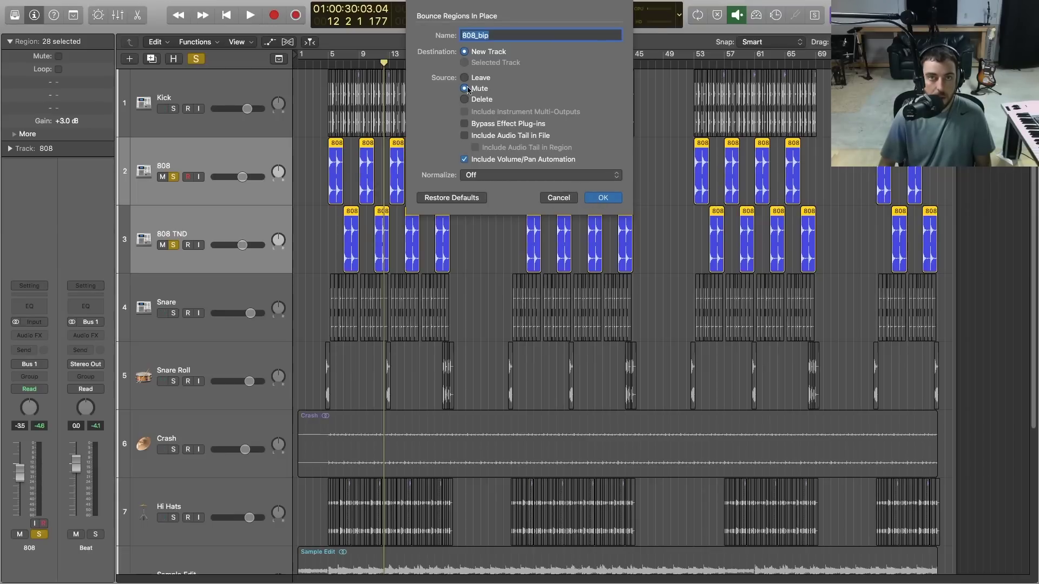
click(603, 197)
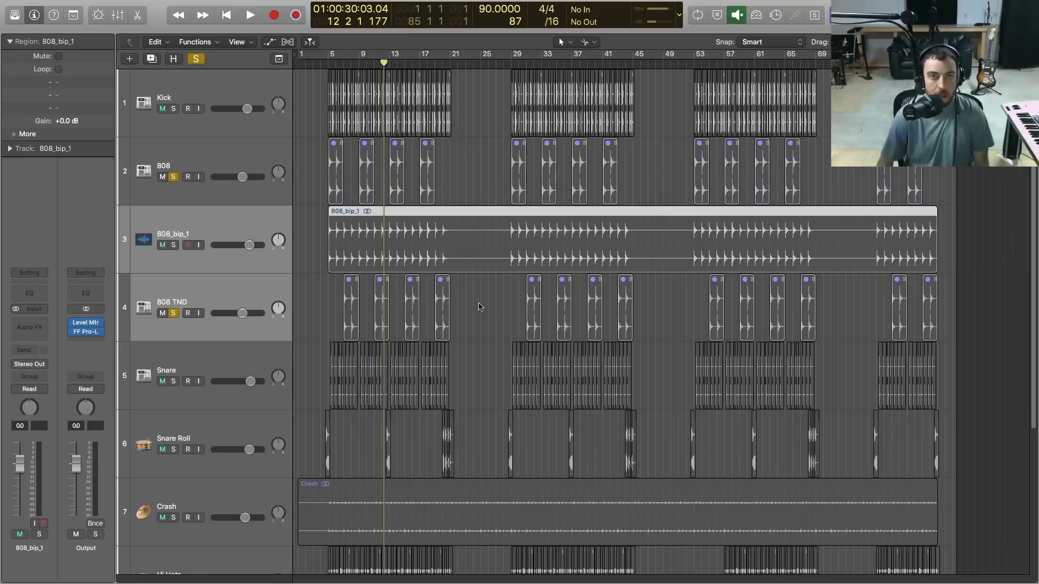
Step: Move the bounced 808_bip_1 track below 808 TND and unsolo the 808 TND and 808 tracks
click(216, 218)
drag(233, 219, 368, 317)
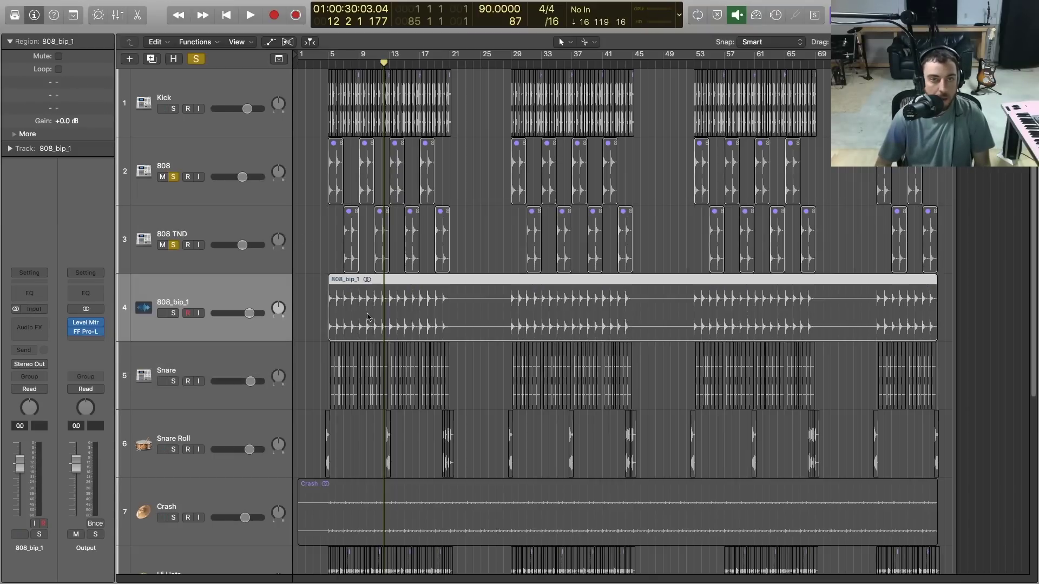
click(174, 246)
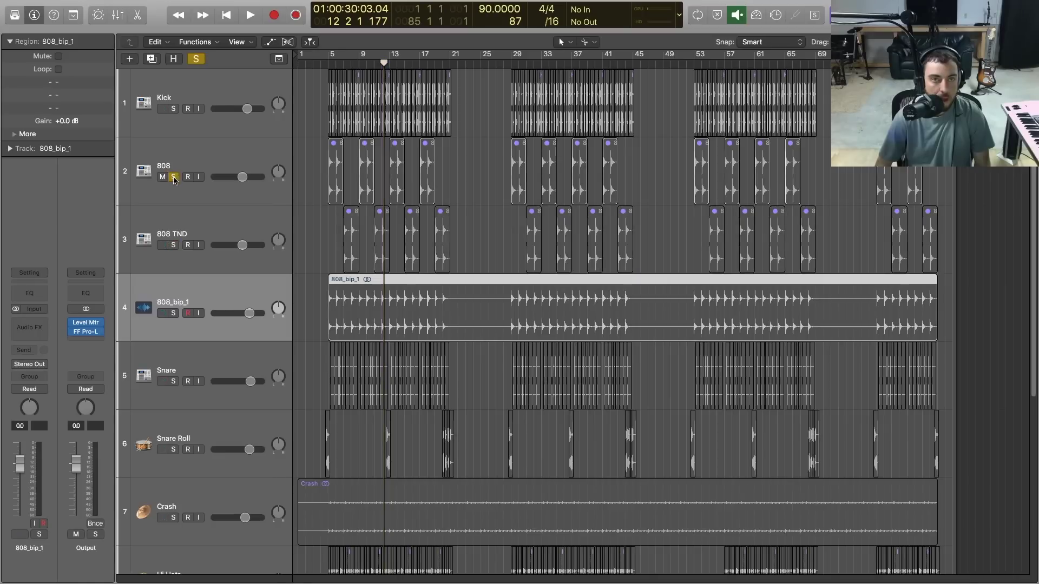
click(174, 178)
click(316, 234)
Step: Hide the original 808 and 808 TND tracks from the arrangement
click(225, 163)
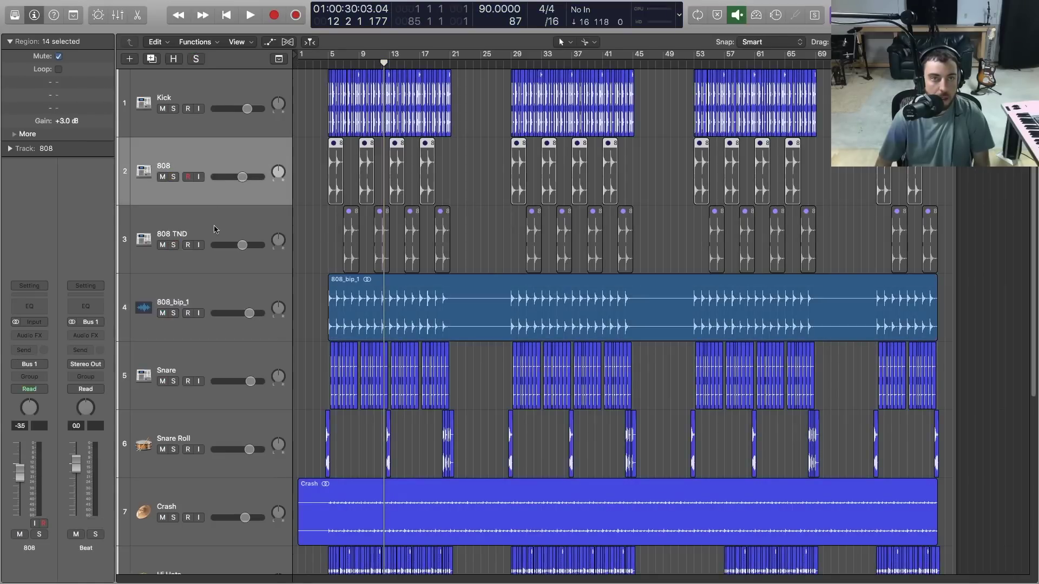
shift+click(215, 228)
click(172, 59)
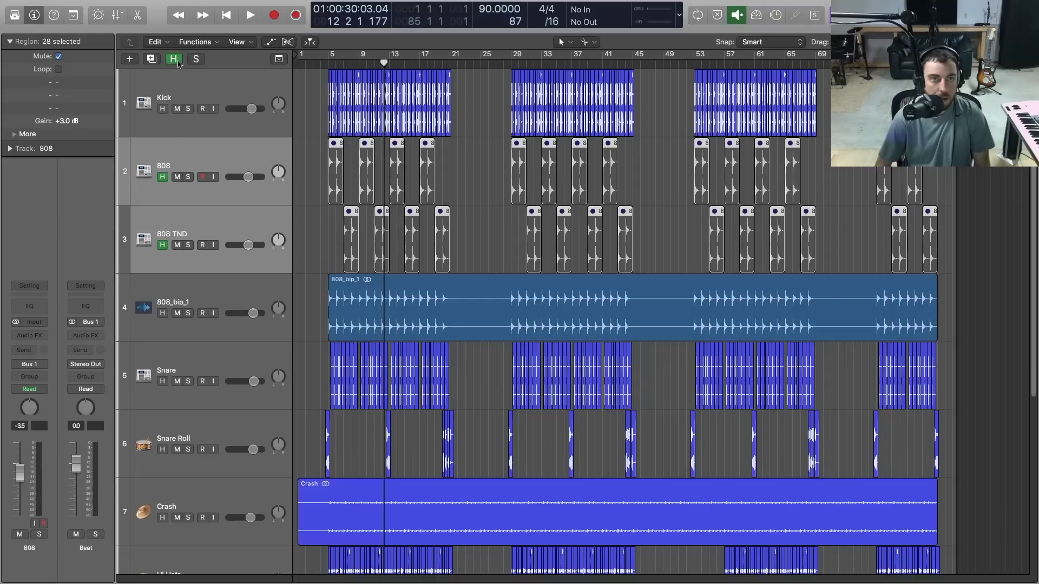
click(173, 59)
click(309, 225)
Step: Audition the bounced 808 from bar 5, first soloed and again with the full beat
click(328, 62)
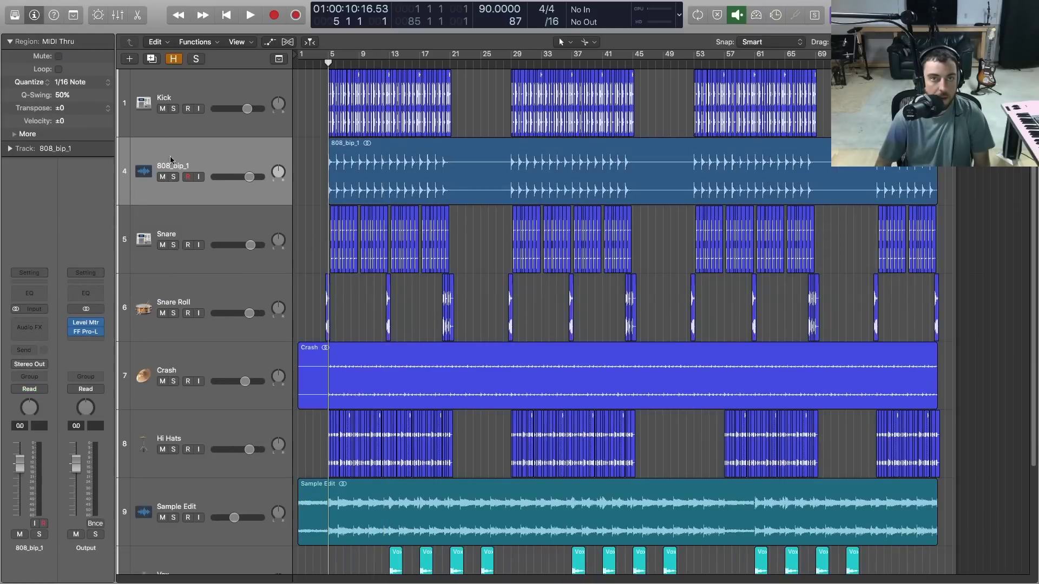
click(173, 178)
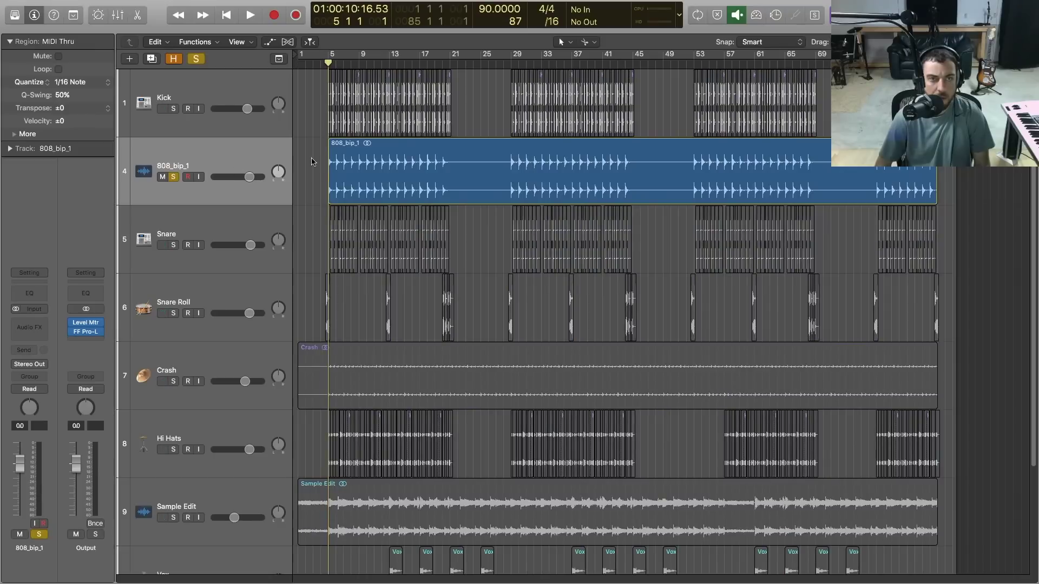
key(space)
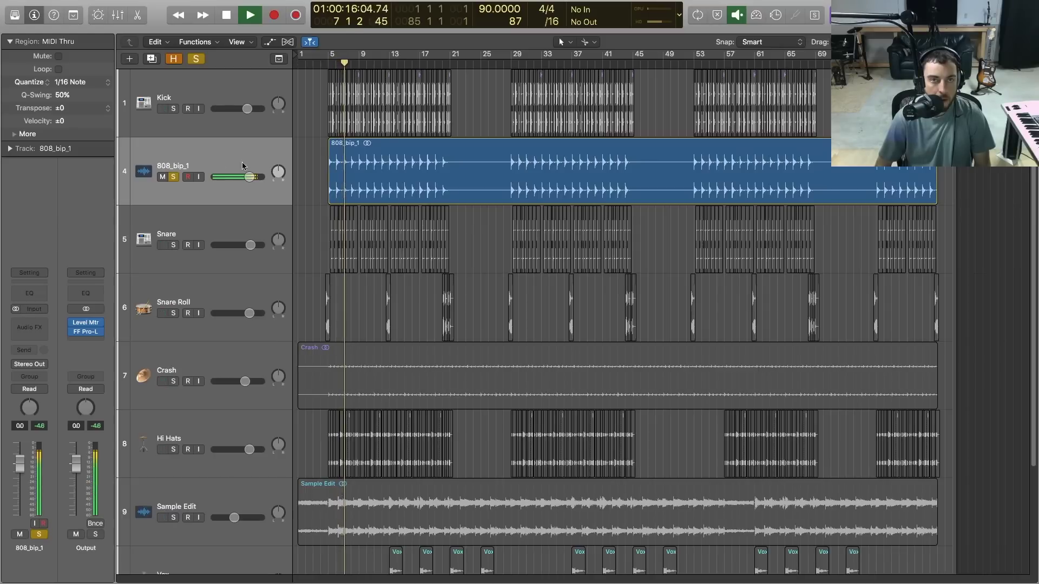
key(space)
click(174, 177)
key(space)
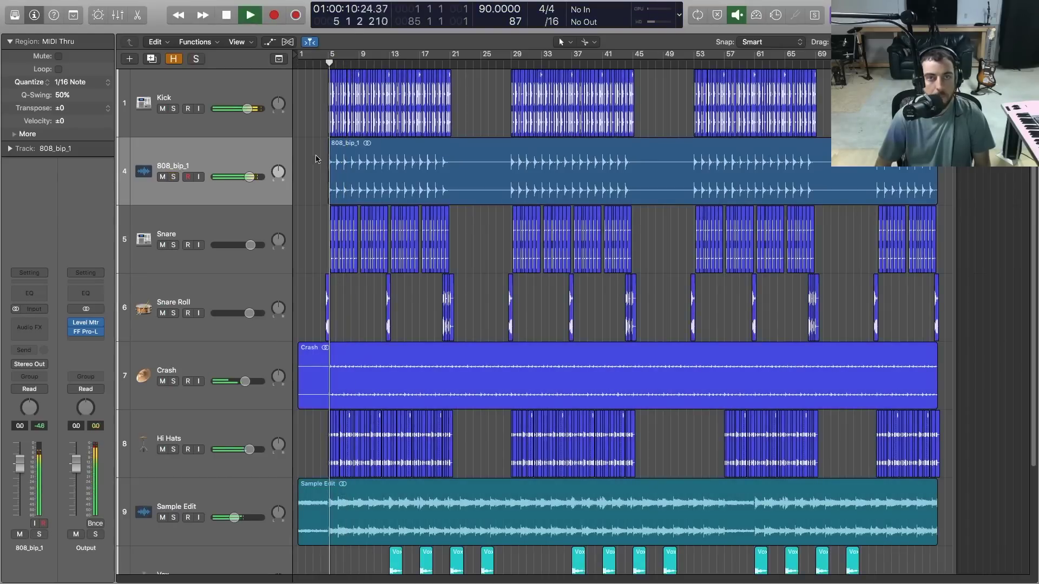
click(332, 186)
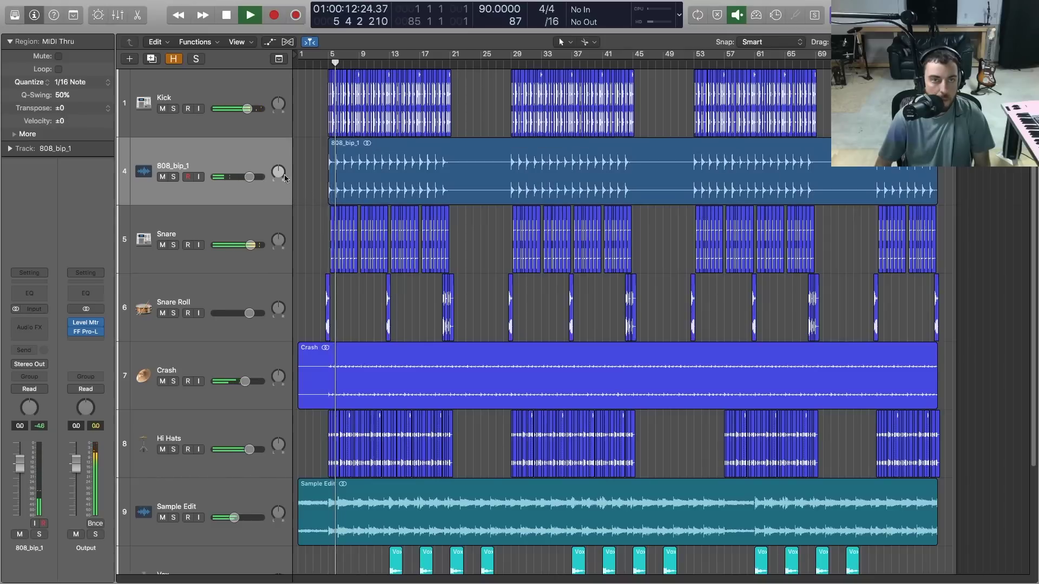
Step: Rename the bounced 808_bip_1 track to 808
double_click(199, 167)
text(808)
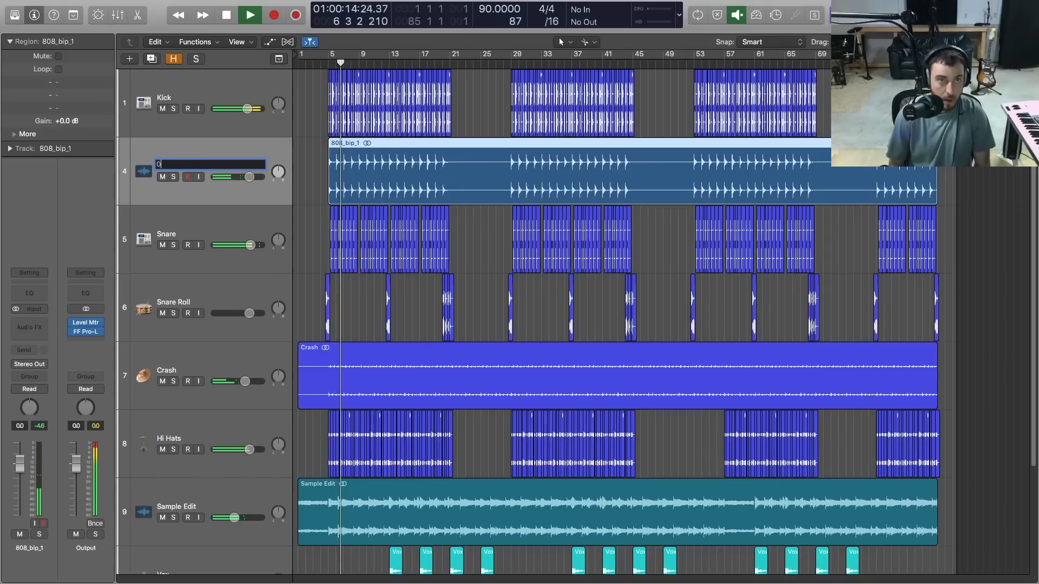
key(Return)
Step: Color the bounced 808 region the same blue as the drum regions and stop playback
click(314, 195)
click(382, 195)
key(alt+c)
click(425, 536)
click(440, 536)
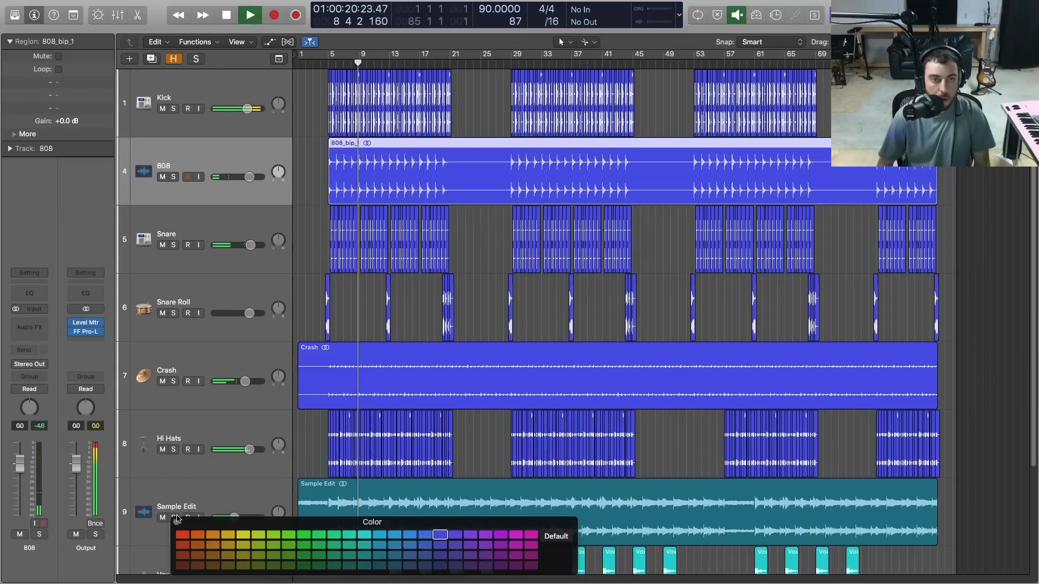
key(alt+c)
click(381, 278)
key(space)
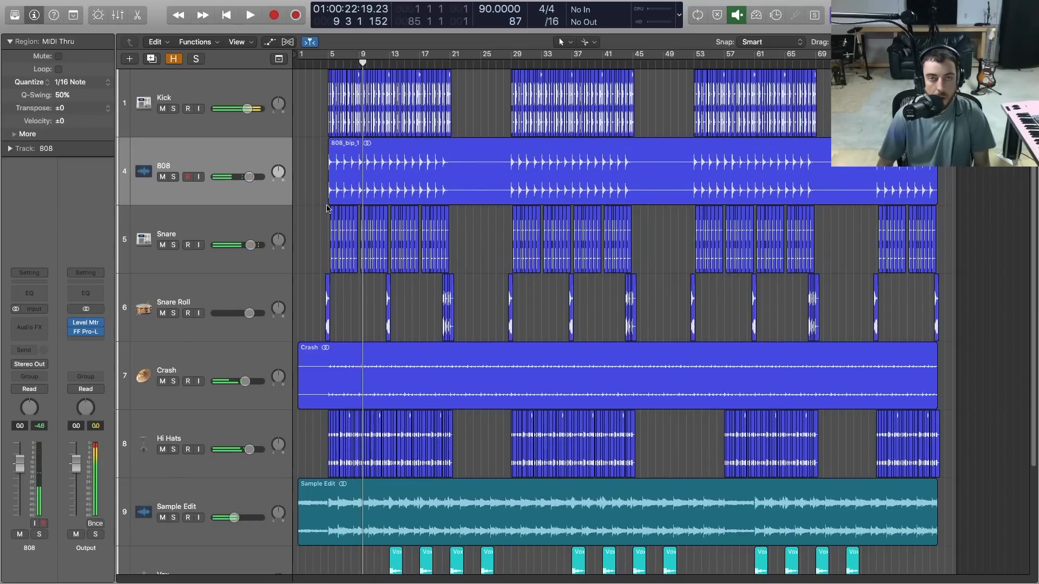
Step: Show the mixer and add a send to Bus 32 on the Kick channel
key(x)
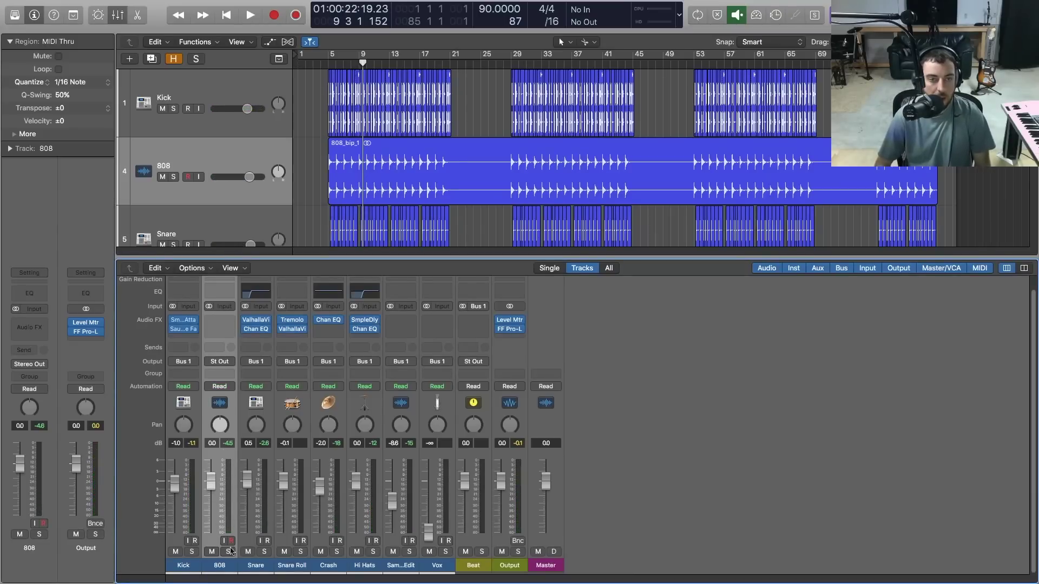
double_click(186, 567)
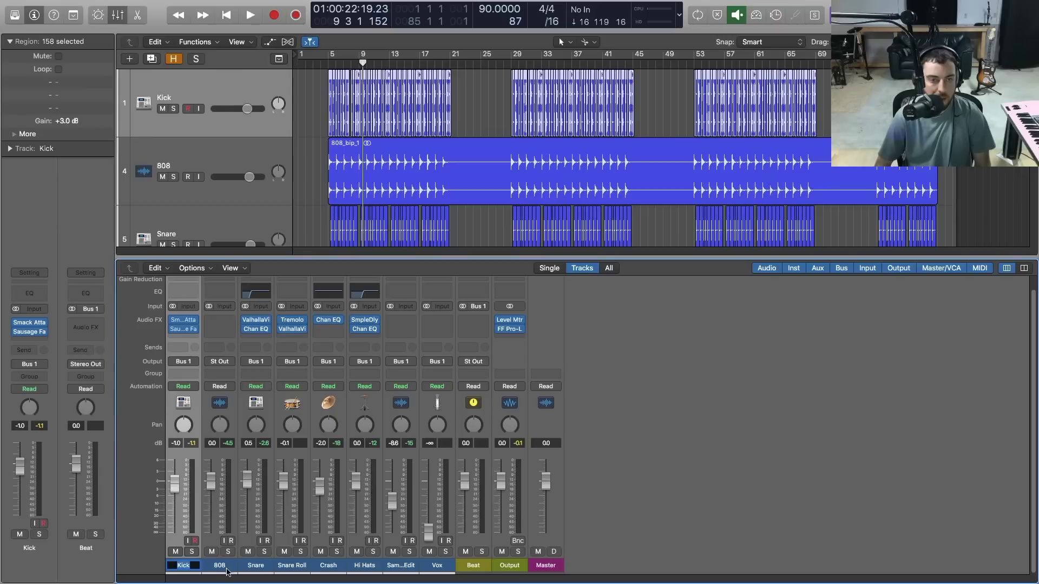
click(226, 571)
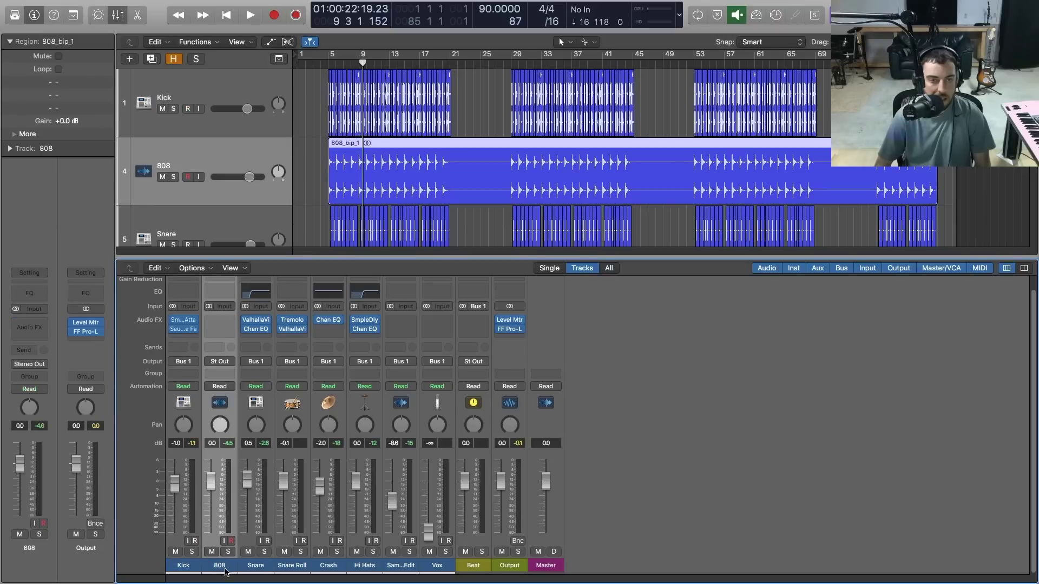
click(184, 348)
click(153, 346)
click(186, 347)
mouse_move(187, 395)
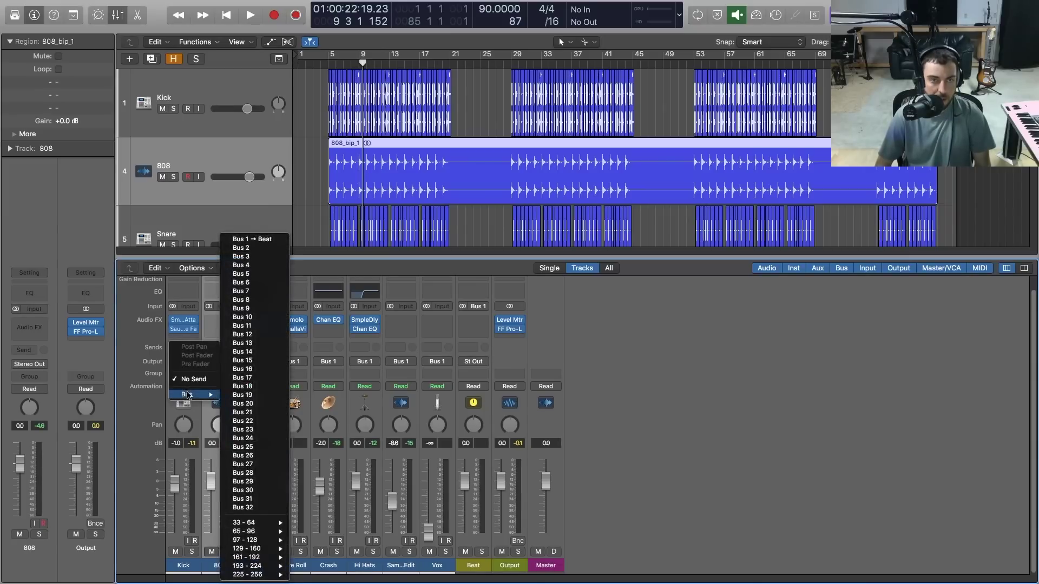
click(244, 507)
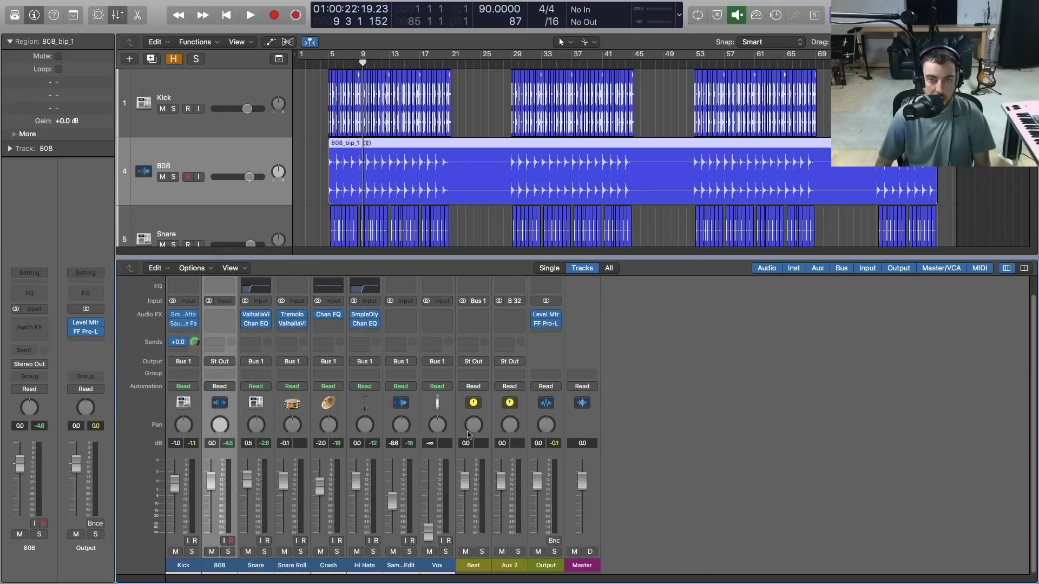
Step: Name the new Bus 32 aux channel Kick SC and set its output to No Output
double_click(512, 566)
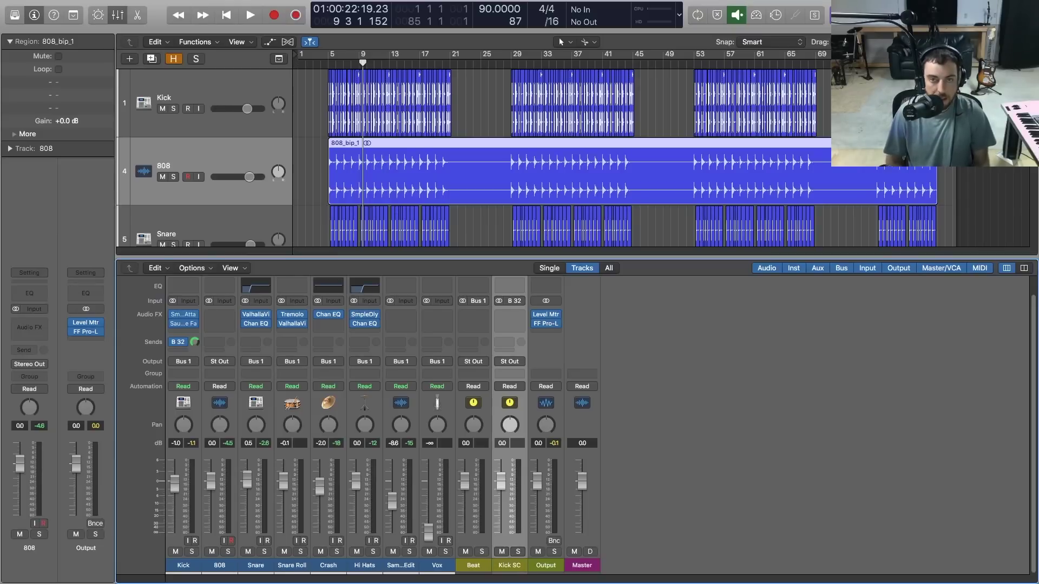
click(519, 364)
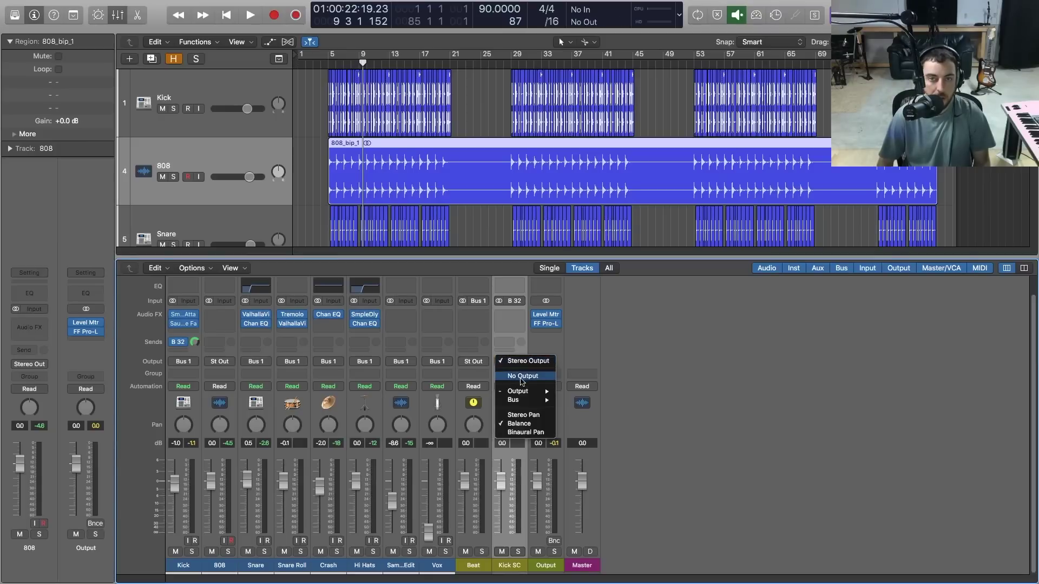
click(522, 378)
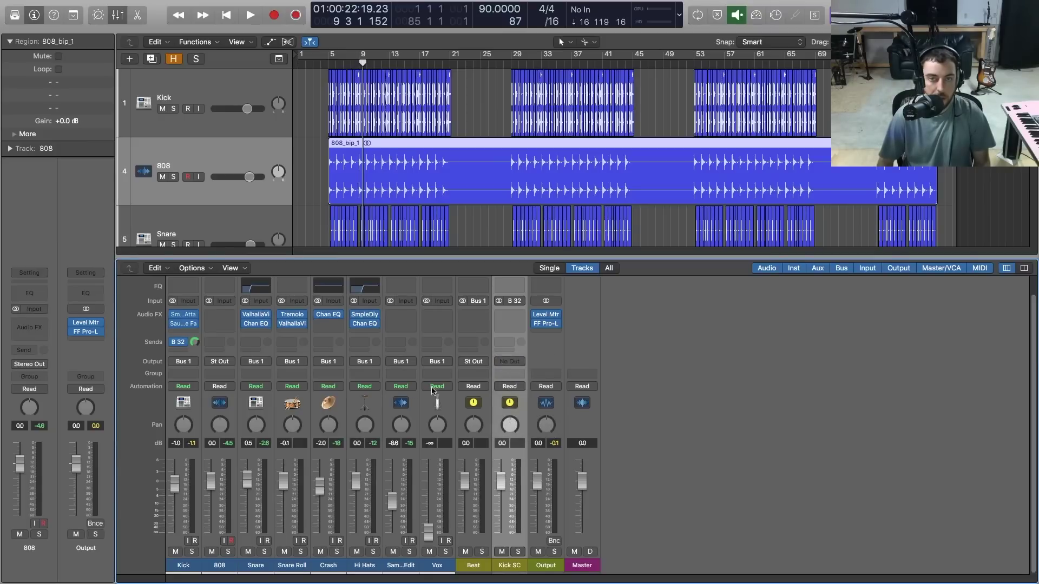
Step: Insert Logic's Compressor on the 808 channel and place its window over the middle of the workspace
click(222, 319)
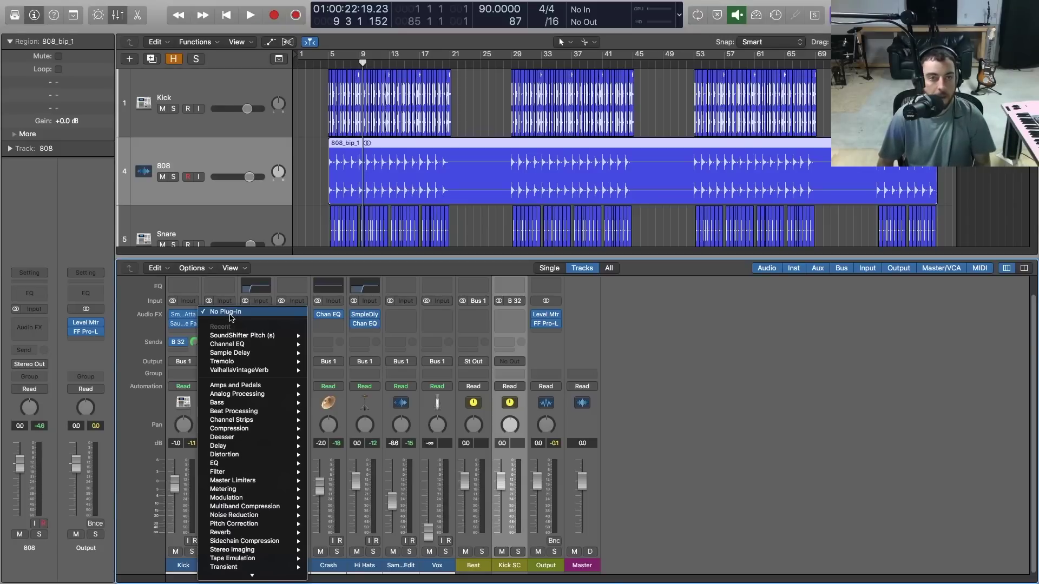
scroll(245, 423, down, 2)
mouse_move(238, 412)
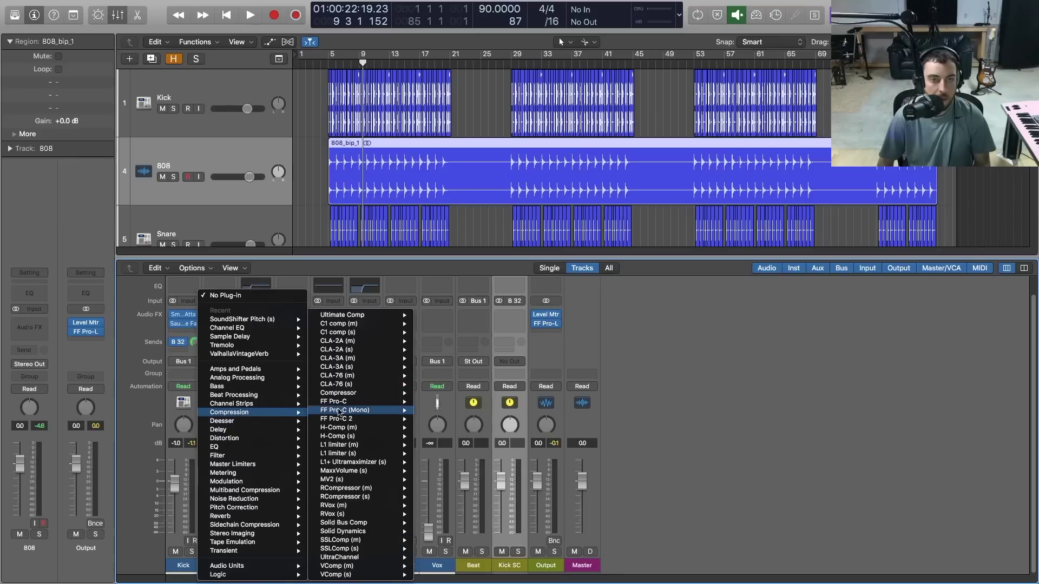
mouse_move(351, 397)
click(441, 395)
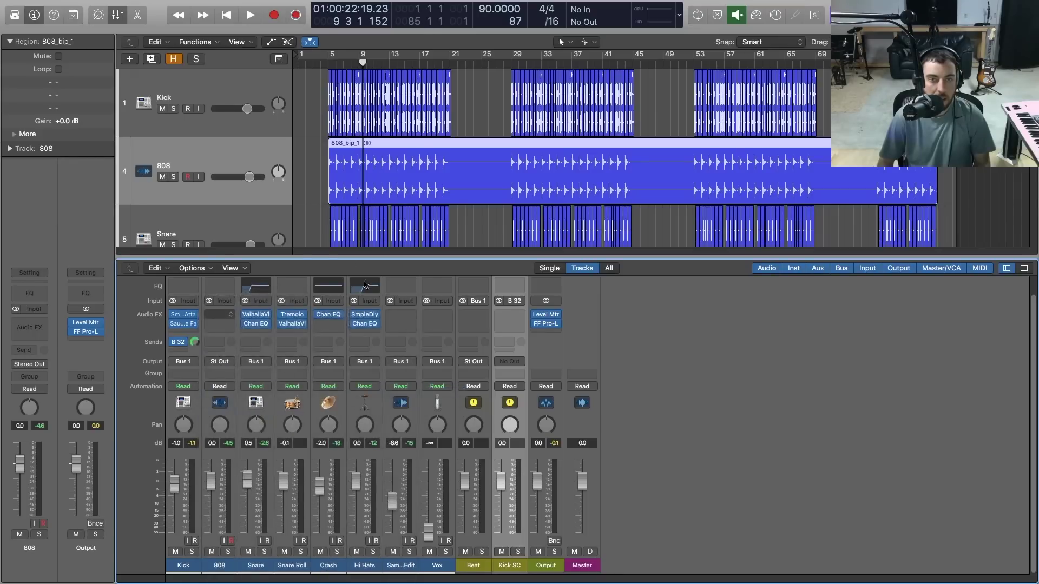
drag(218, 34, 434, 150)
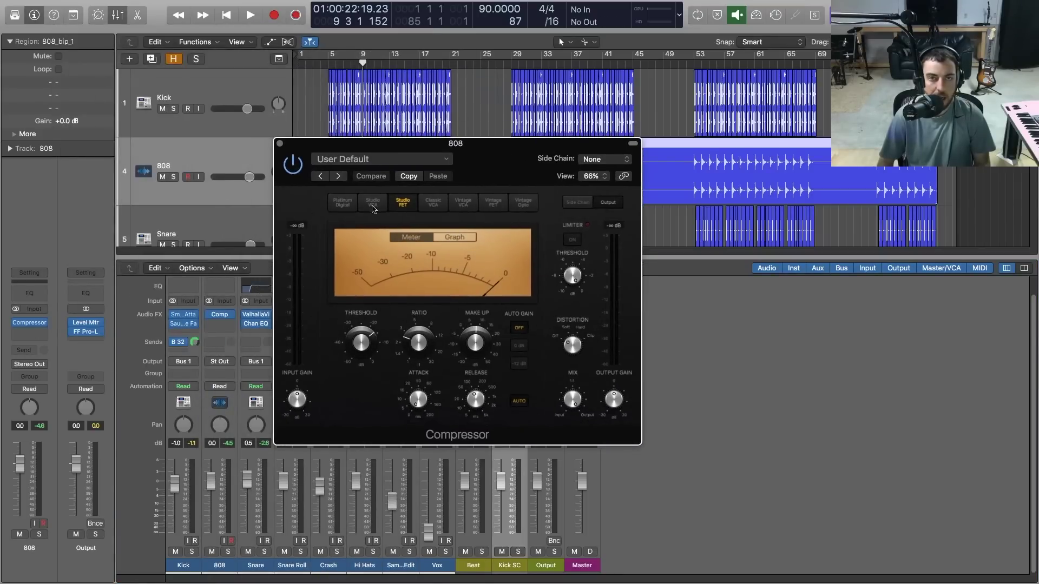
Step: Try the Platinum Digital and Studio VCA models on the 808 compressor, returning to Studio FET
click(342, 204)
click(369, 208)
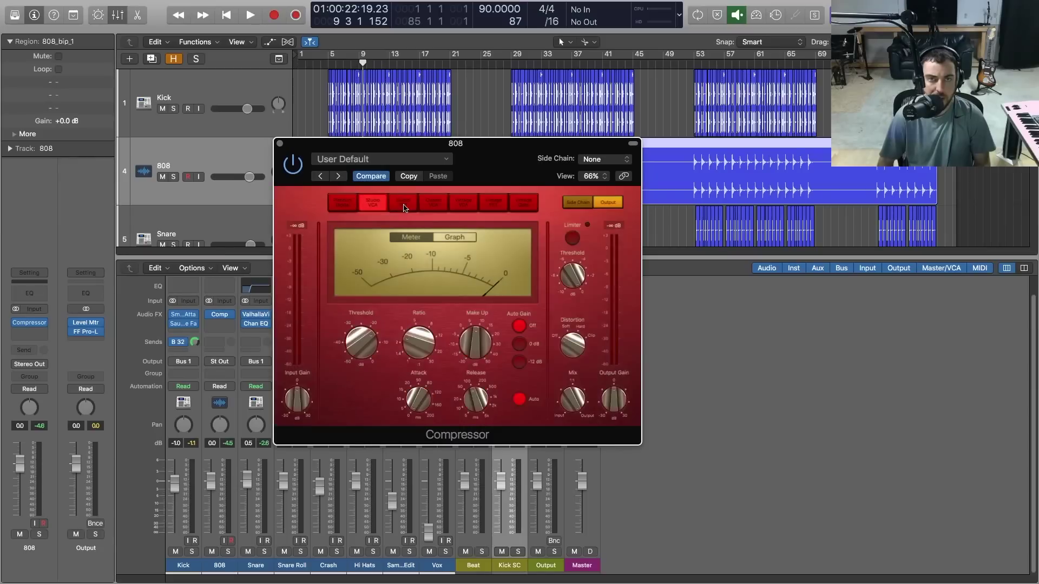
click(395, 207)
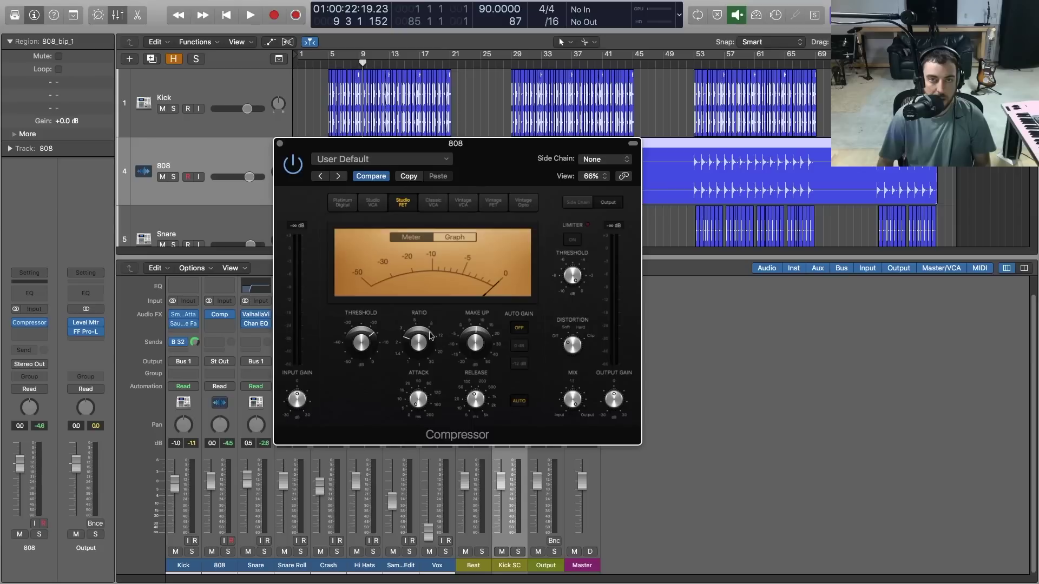
Step: Set the 808 compressor's side chain to Bus 32 and move the plug-in window away from the track headers
click(599, 160)
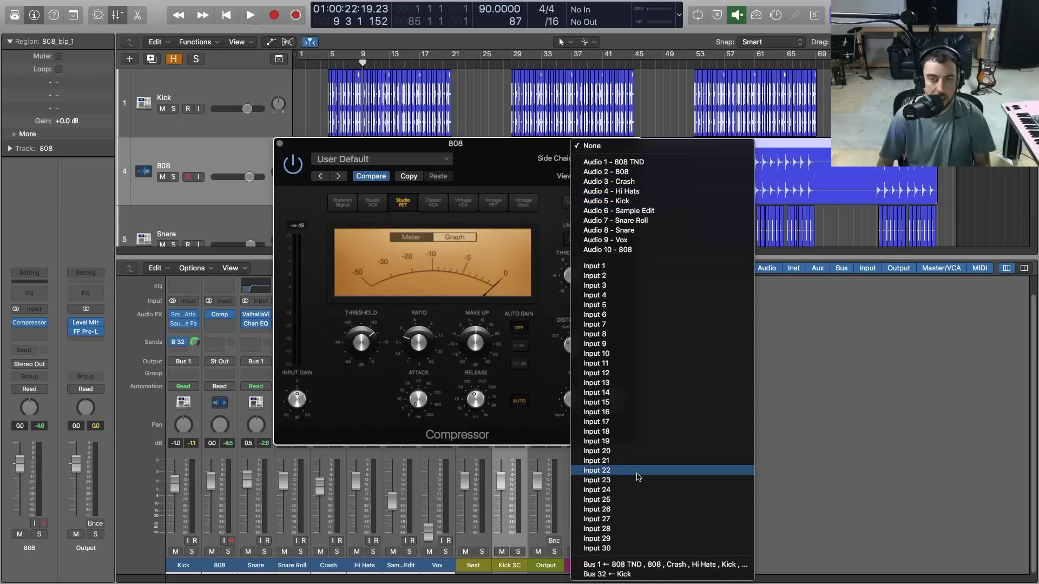
click(526, 152)
click(596, 159)
click(556, 200)
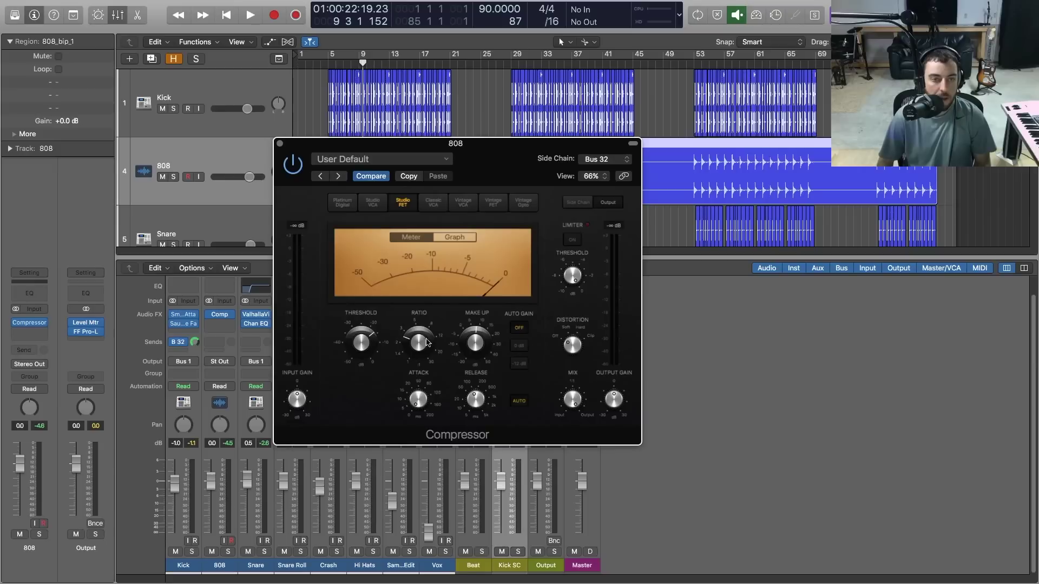
drag(312, 144, 552, 106)
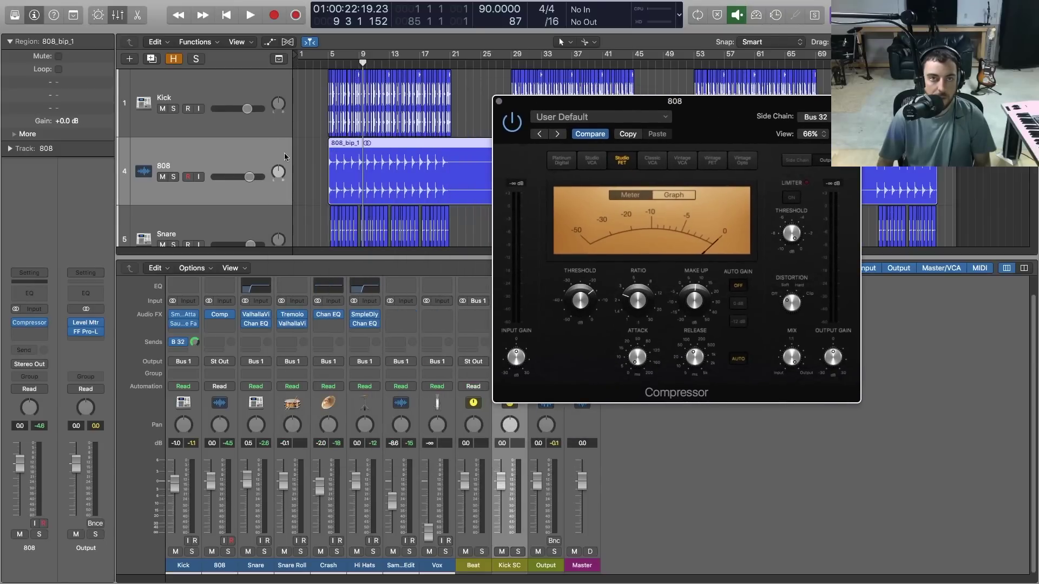
Step: Solo the Kick and 808 tracks and play them from bar 5
scroll(169, 166, down, 1)
click(173, 106)
click(173, 173)
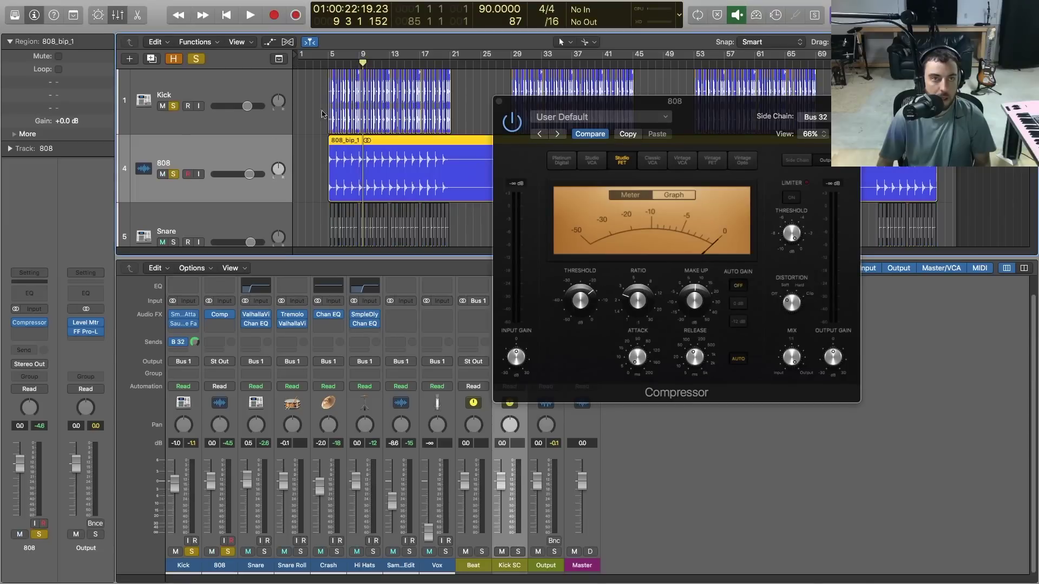
key(space)
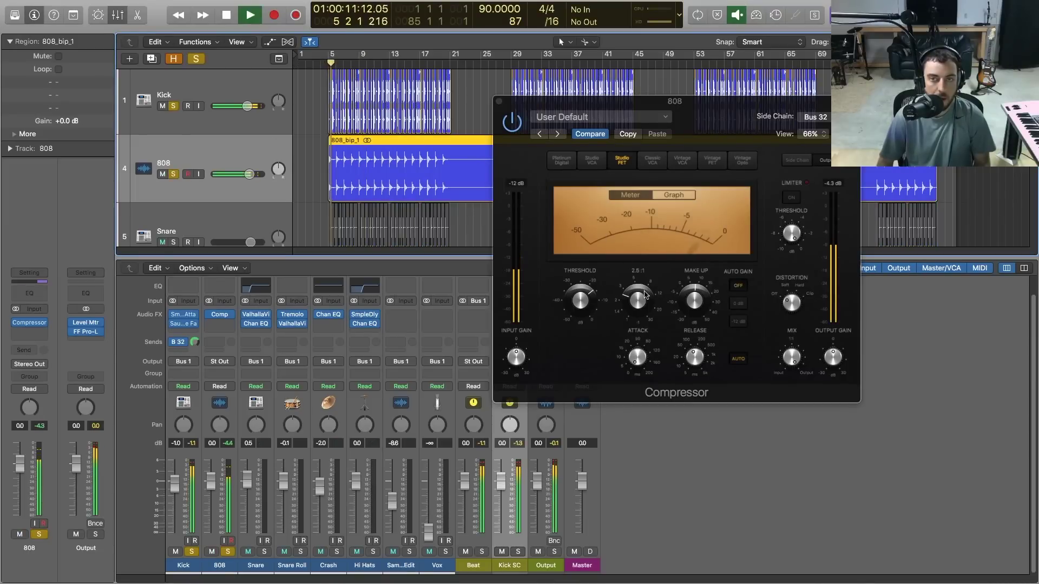
Step: While auditioning kick and 808, lower the compressor's threshold, set make-up gain to 4 dB and set the ratio to 1.7:1
drag(696, 356, 697, 353)
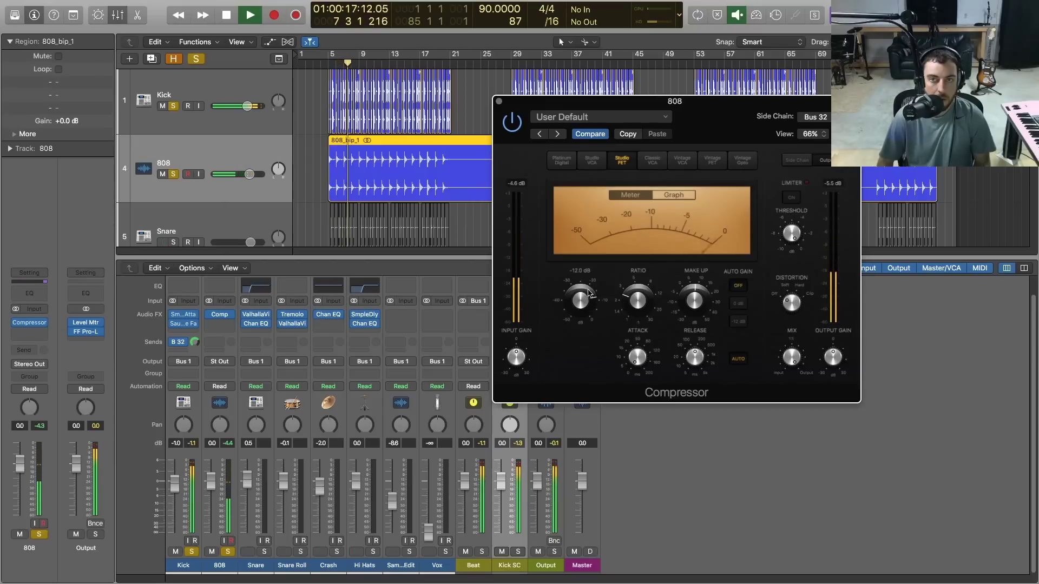
key(space)
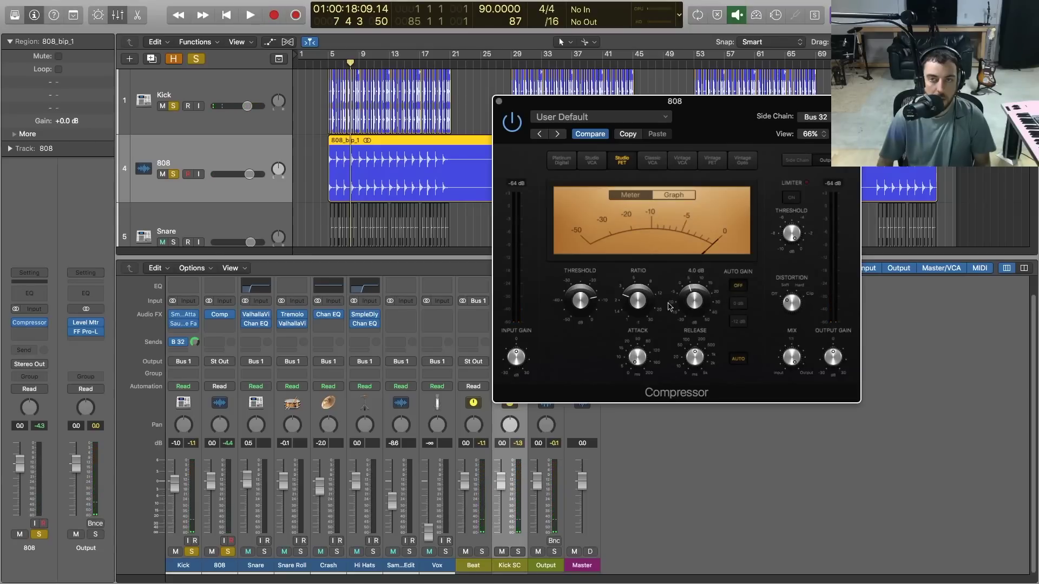
key(space)
mouse_move(596, 295)
mouse_down()
mouse_move(596, 311)
mouse_move(635, 313)
mouse_move(595, 302)
mouse_up()
key(space)
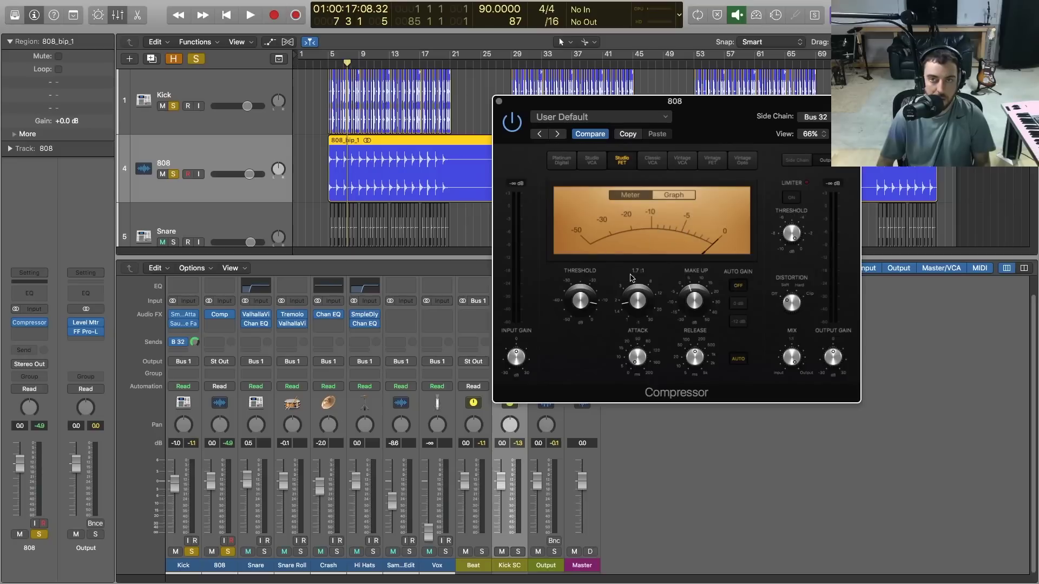
Step: During playback, set the 808 compressor's ratio to 1.8:1 and release to 190 ms, and lower the threshold further
key(space)
drag(636, 309, 636, 307)
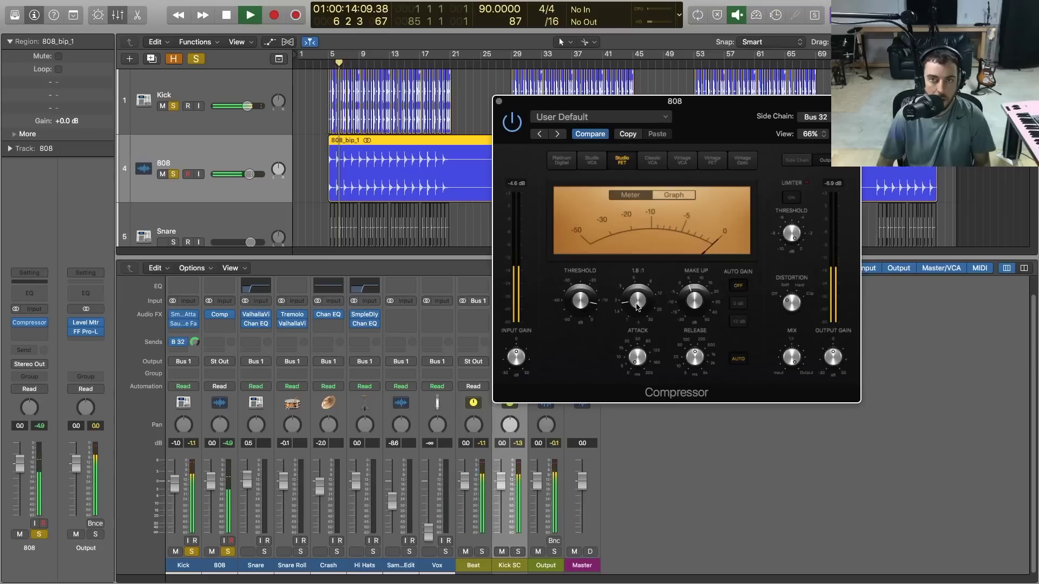
drag(687, 360, 687, 358)
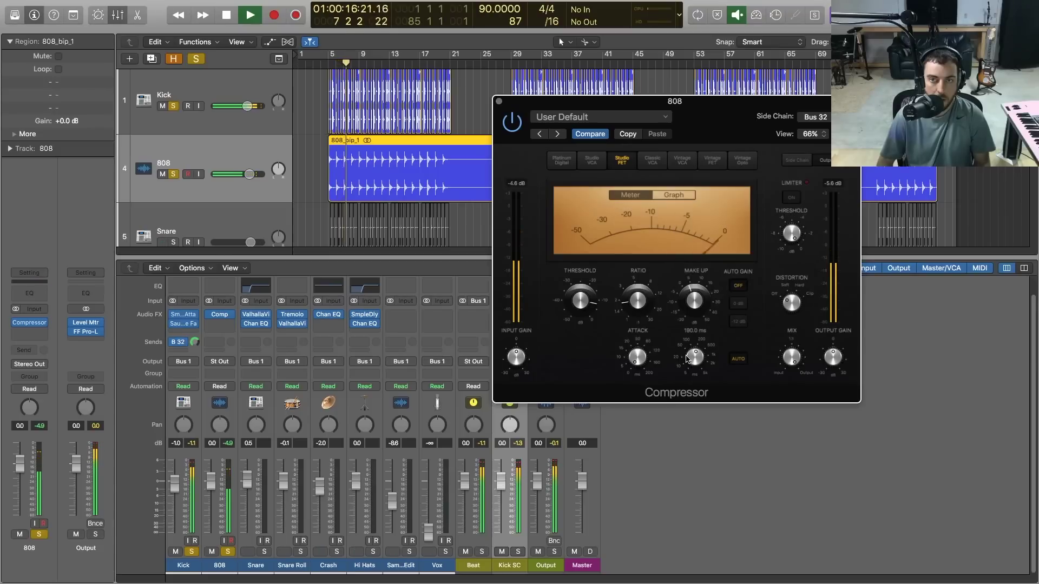
click(582, 310)
drag(582, 309, 582, 313)
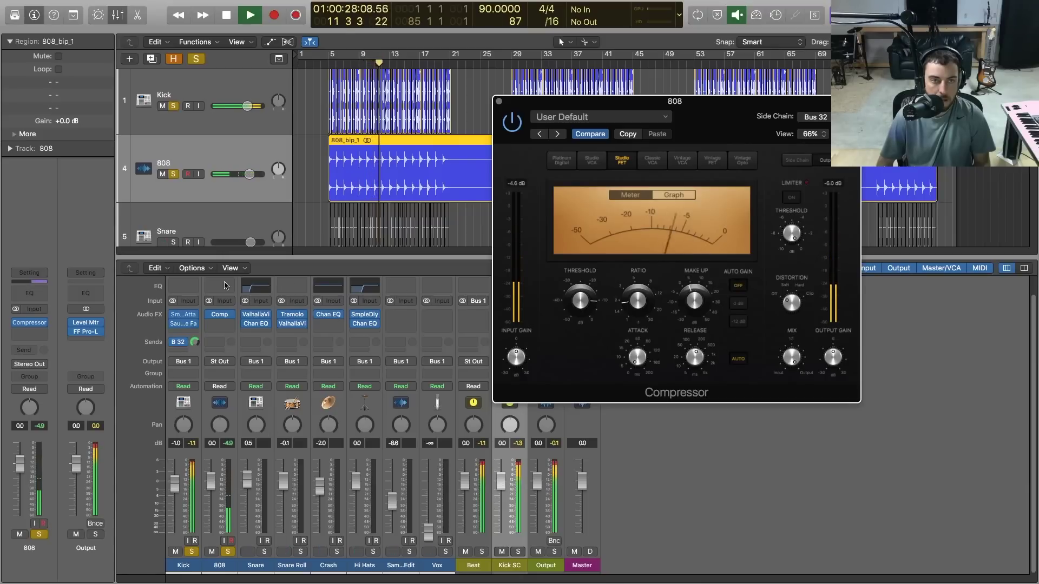
Step: Replay the soloed kick and 808 while checking the gain reduction, and set the compressor's release to 110 ms
scroll(229, 327, up, 2)
key(space)
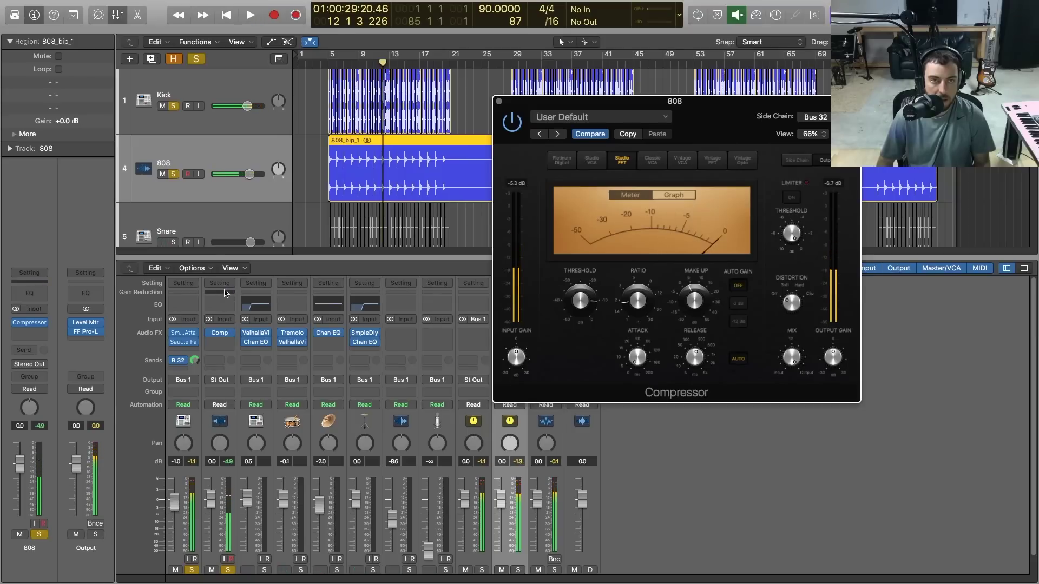
key(space)
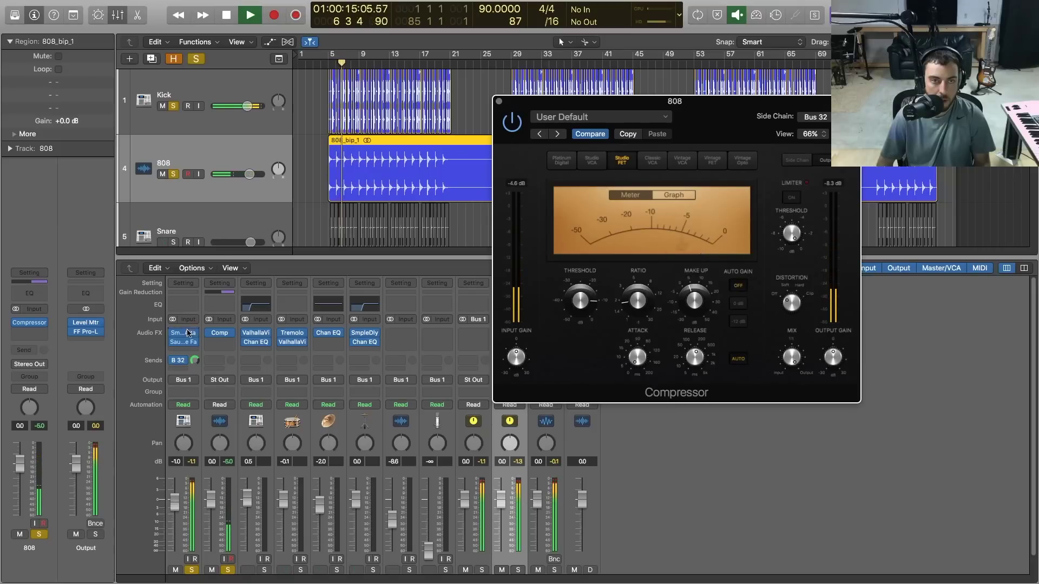
mouse_move(696, 356)
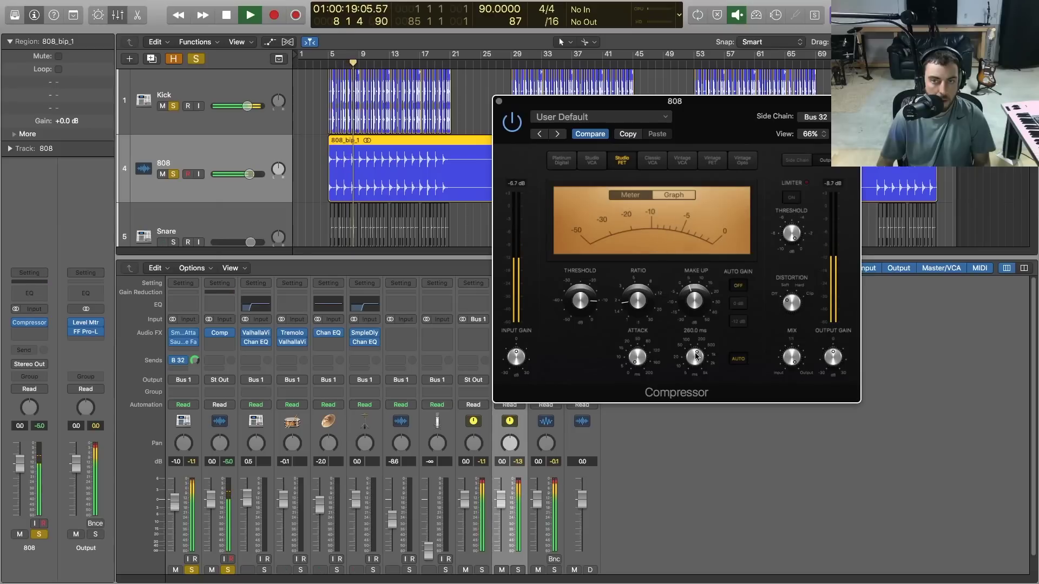
key(space)
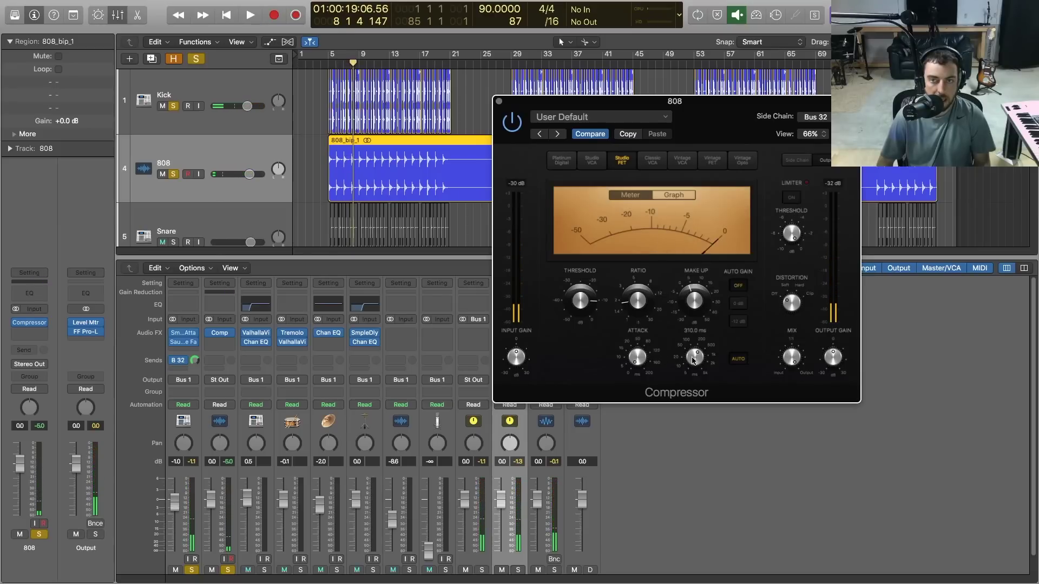
key(space)
mouse_move(693, 359)
mouse_down()
mouse_move(691, 370)
mouse_move(695, 359)
mouse_up()
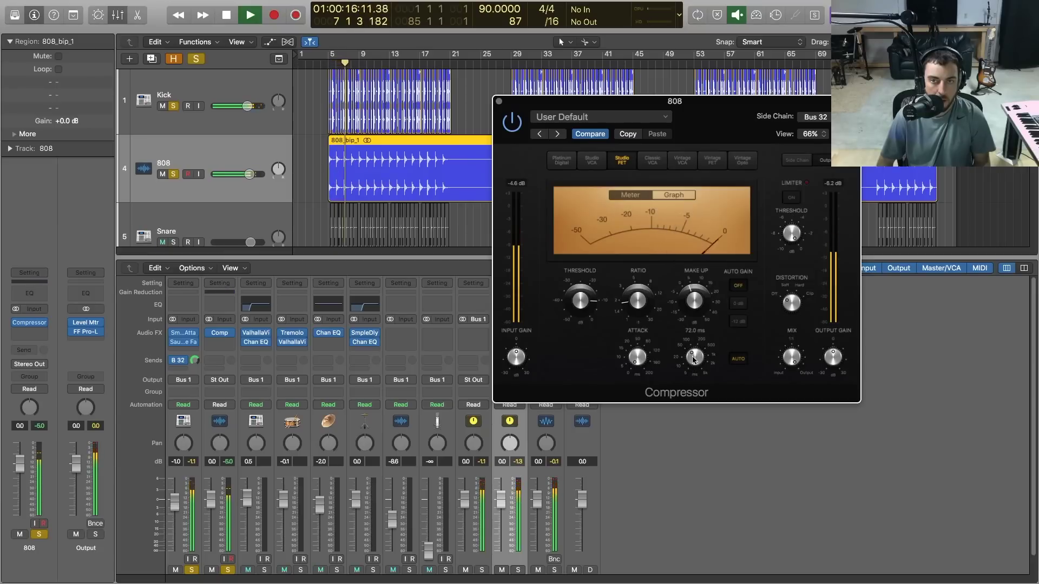
drag(694, 360, 694, 358)
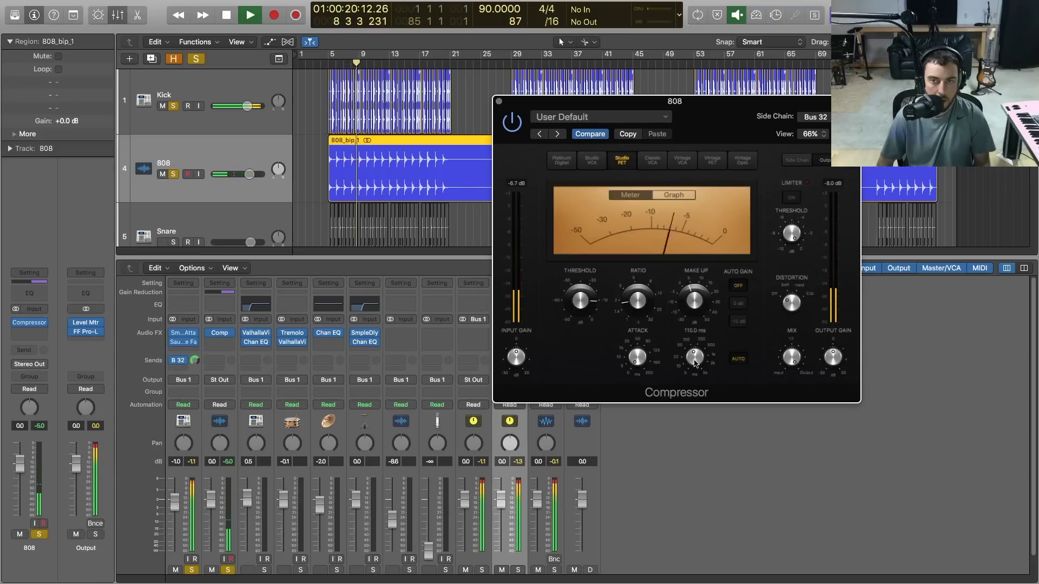
key(space)
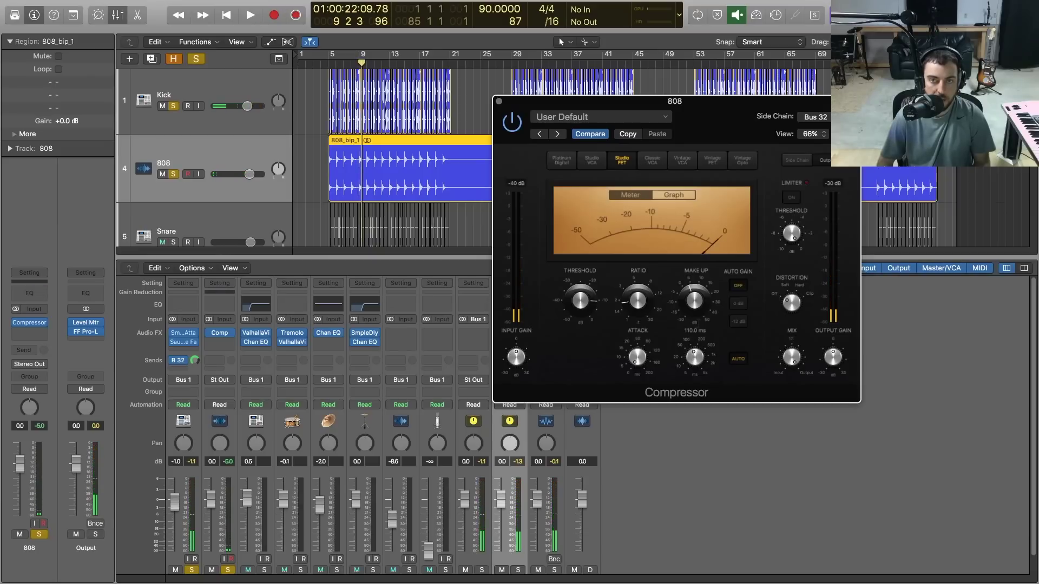
Step: Close the 808 compressor, open the Output channel's Level Meter beside the mixer strips, and enlarge the mixer to show the full channel strips
key(super+w)
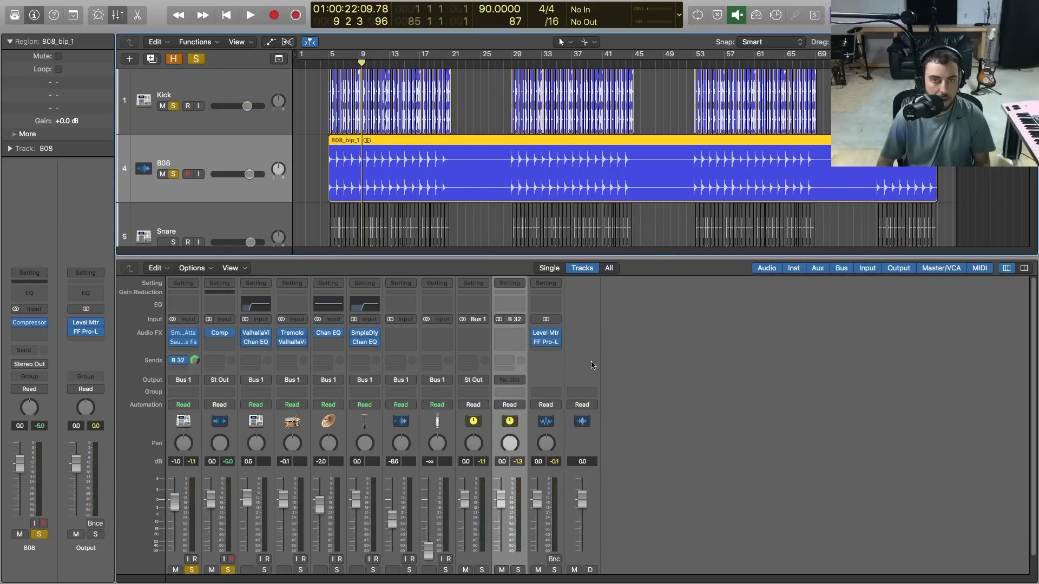
click(547, 336)
drag(634, 295, 671, 292)
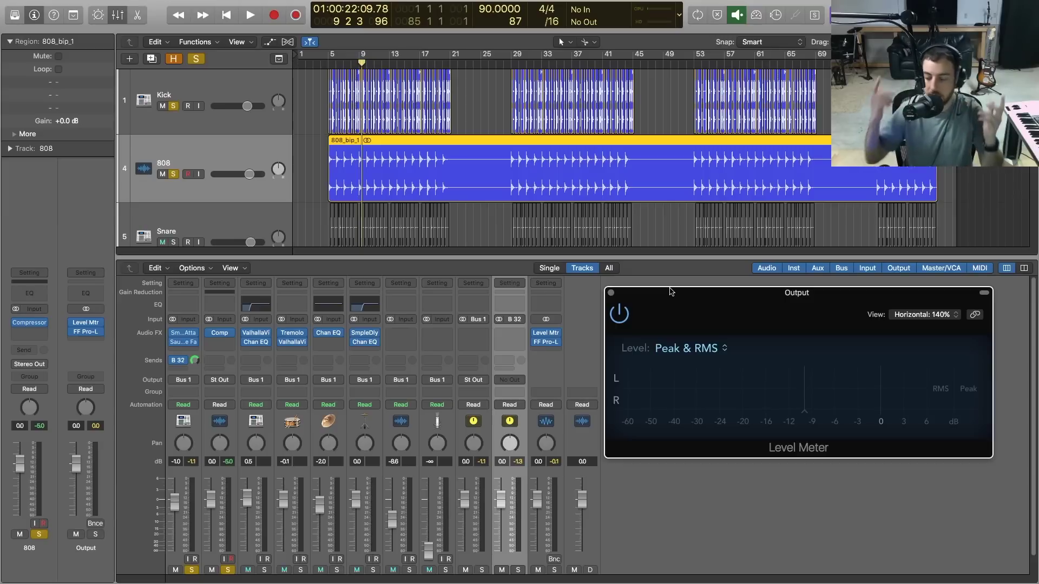
drag(670, 291, 671, 288)
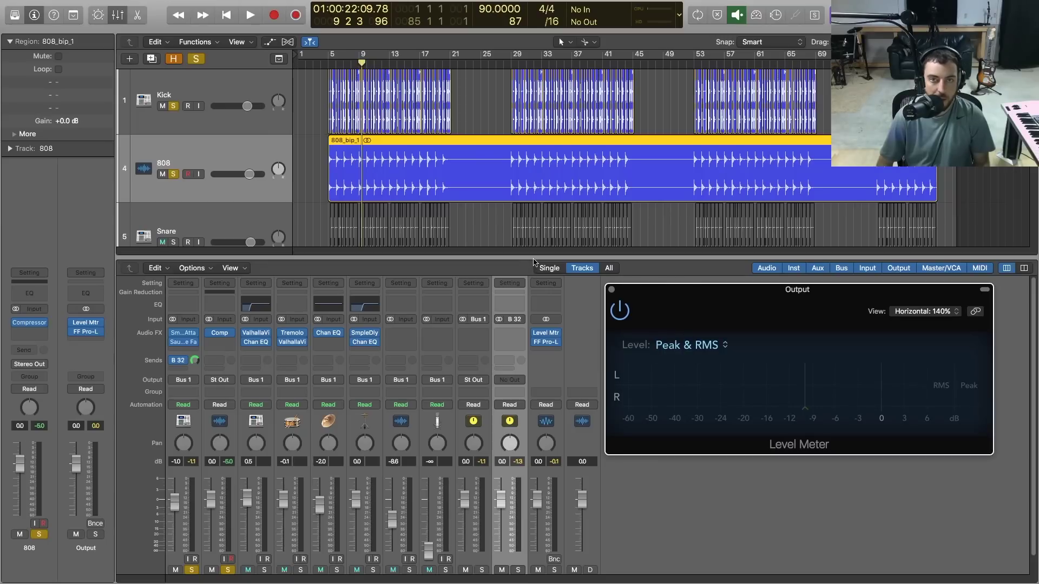
drag(533, 255, 533, 210)
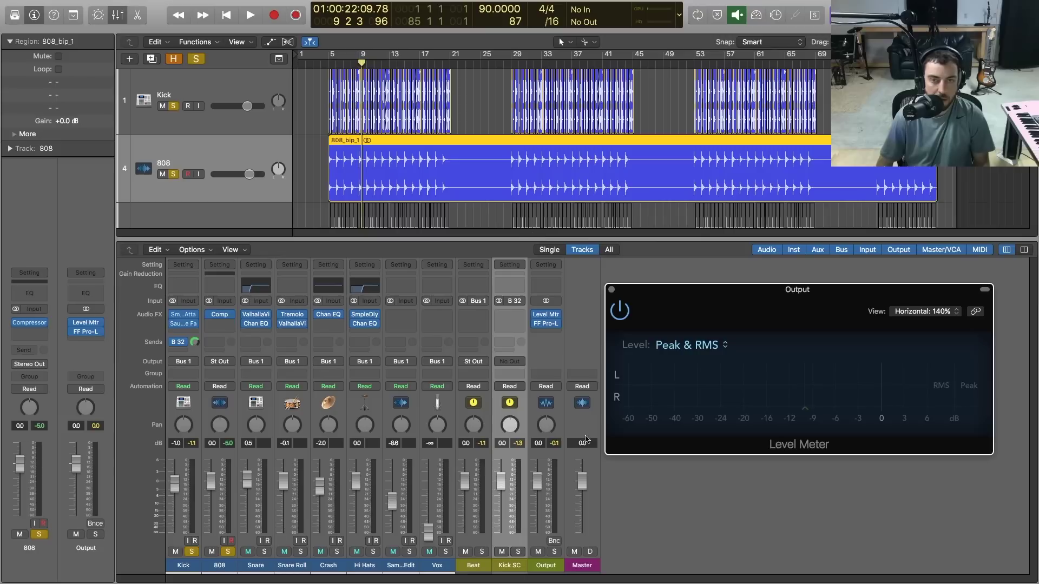
drag(643, 287, 645, 278)
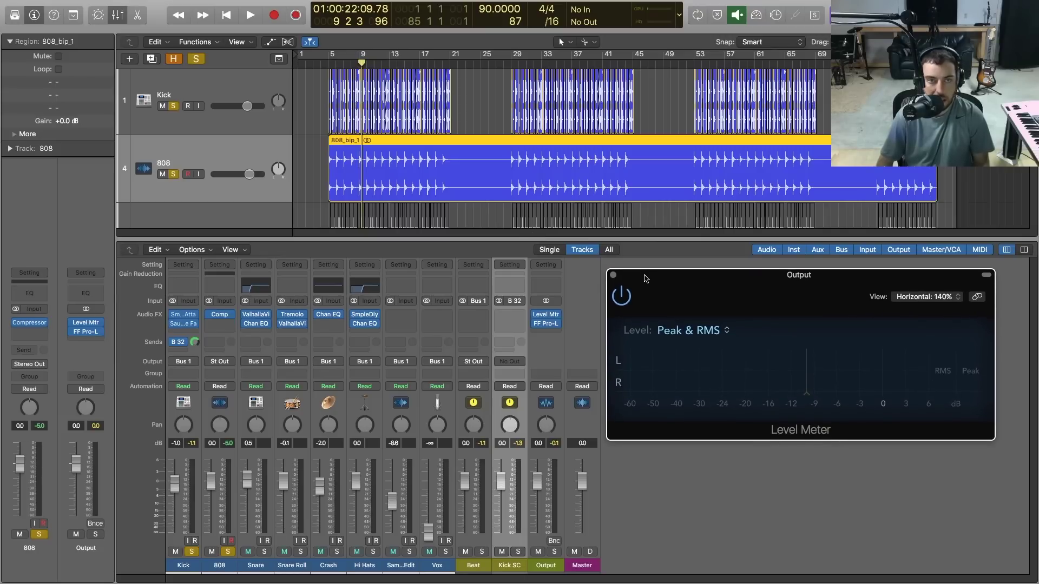
drag(651, 280, 652, 279)
Step: Inspect the FF Pro-L limiter on the Output channel, and close it while keeping the Level Meter open
click(545, 324)
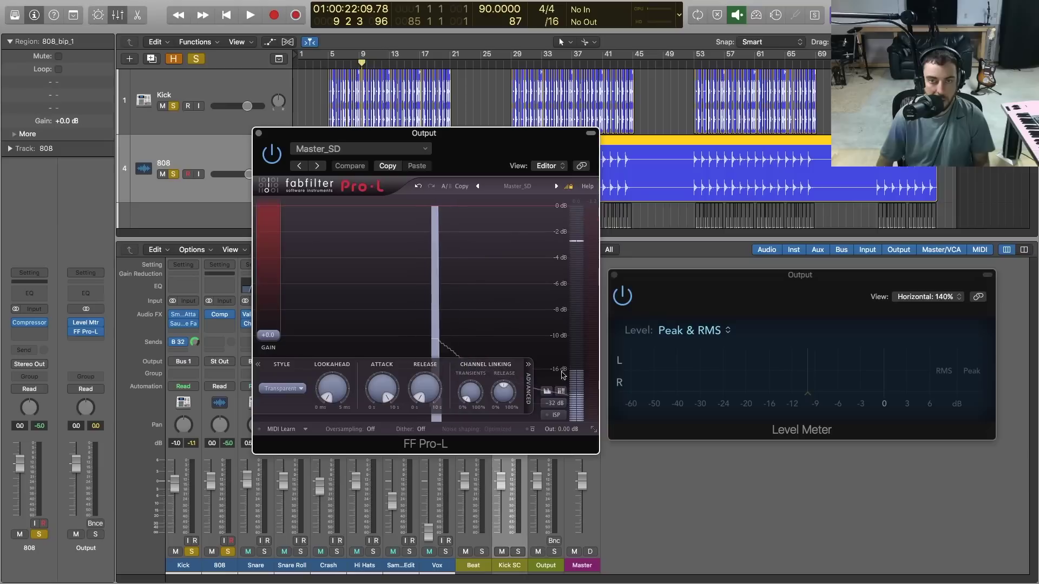
click(258, 133)
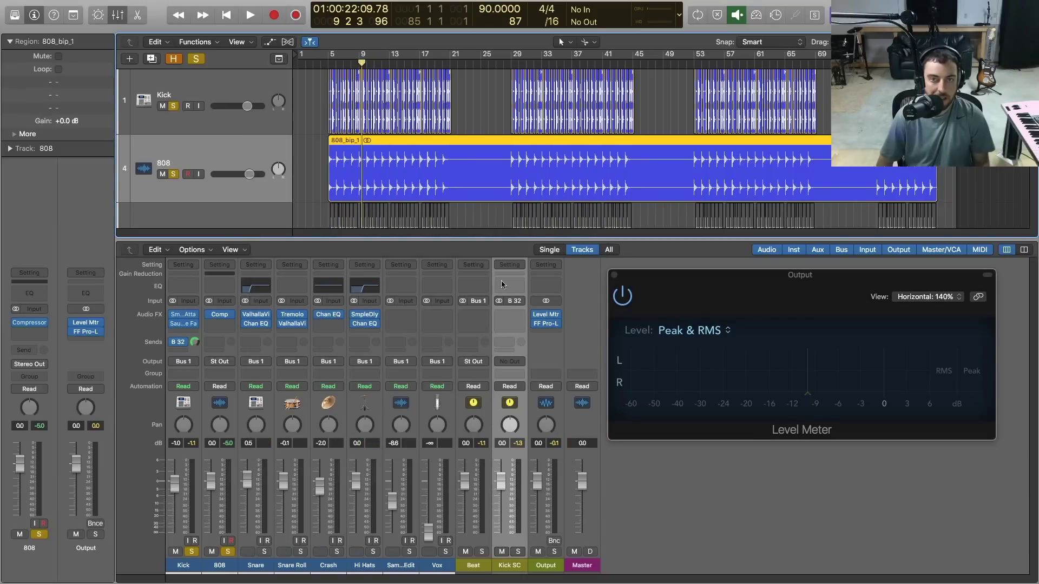
click(547, 324)
drag(439, 138, 447, 129)
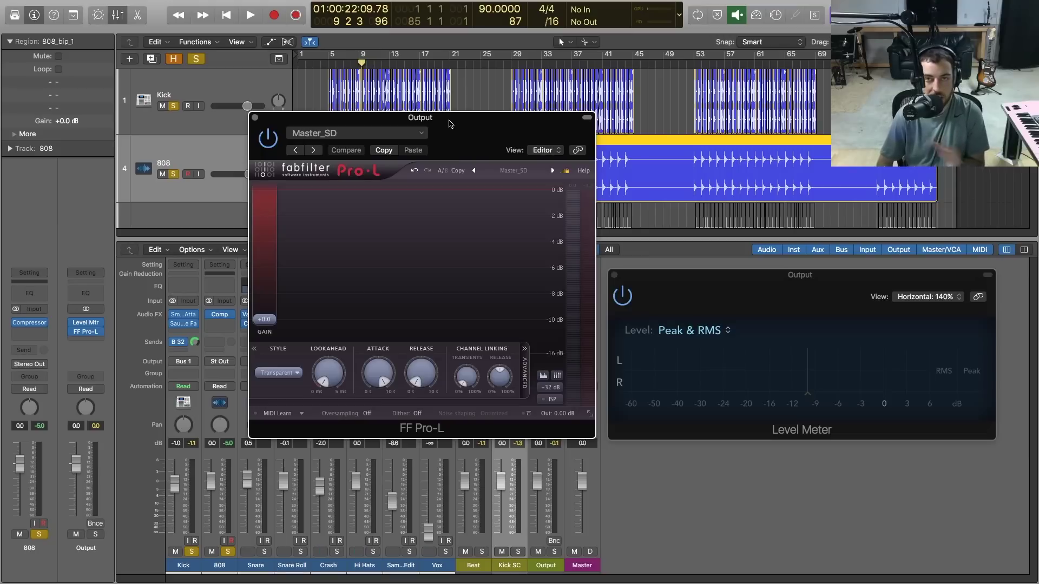
click(255, 119)
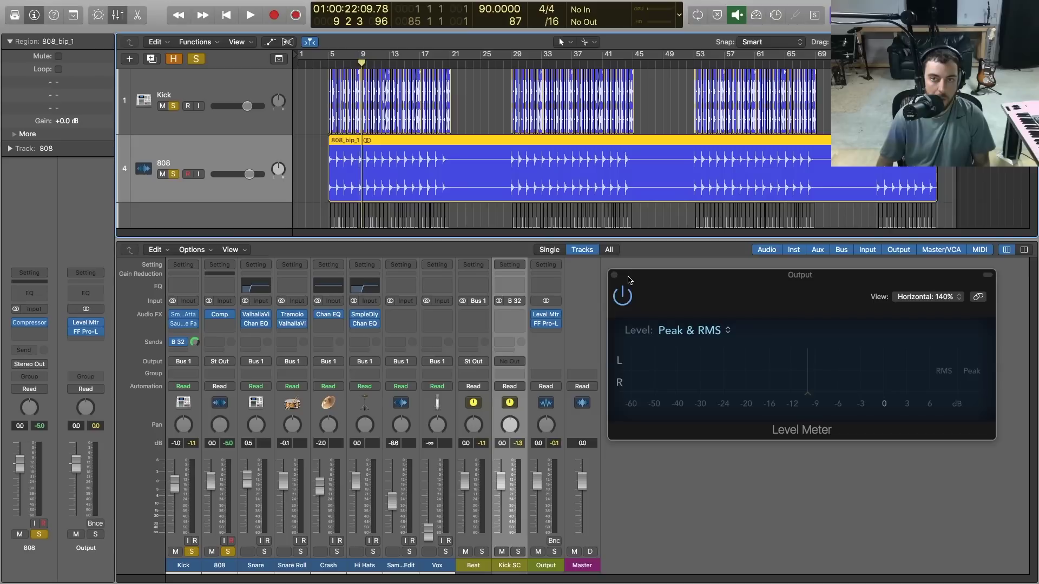
Step: Check the output level of the kick and 808 together, then unsolo the Kick and check the 808 alone
key(space)
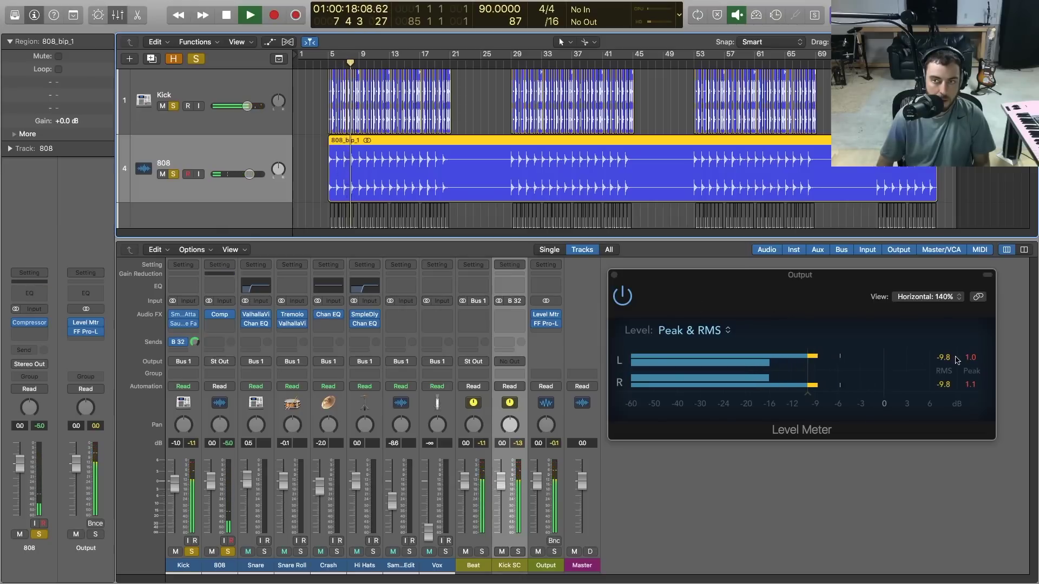
key(space)
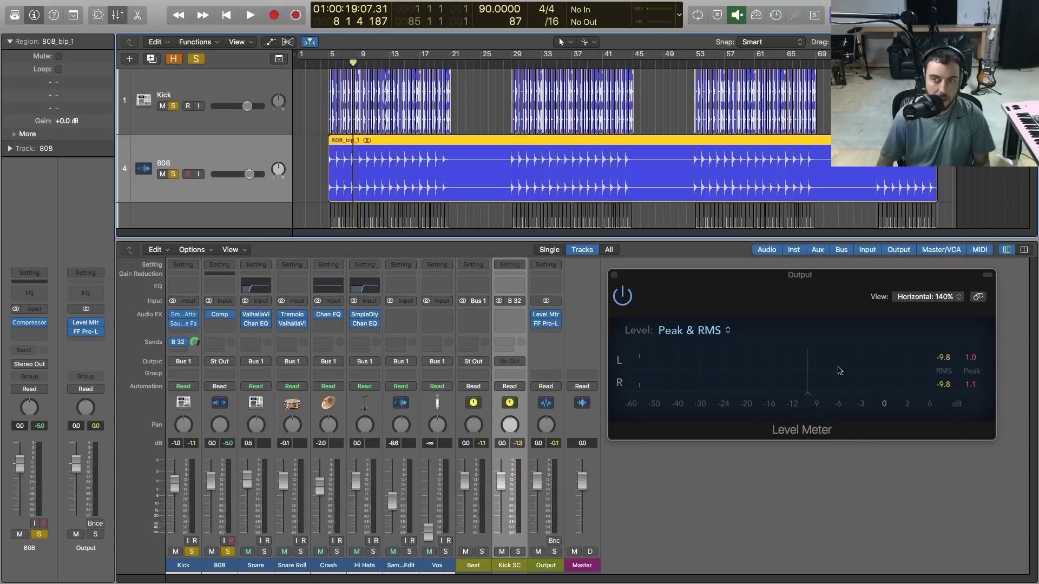
click(192, 552)
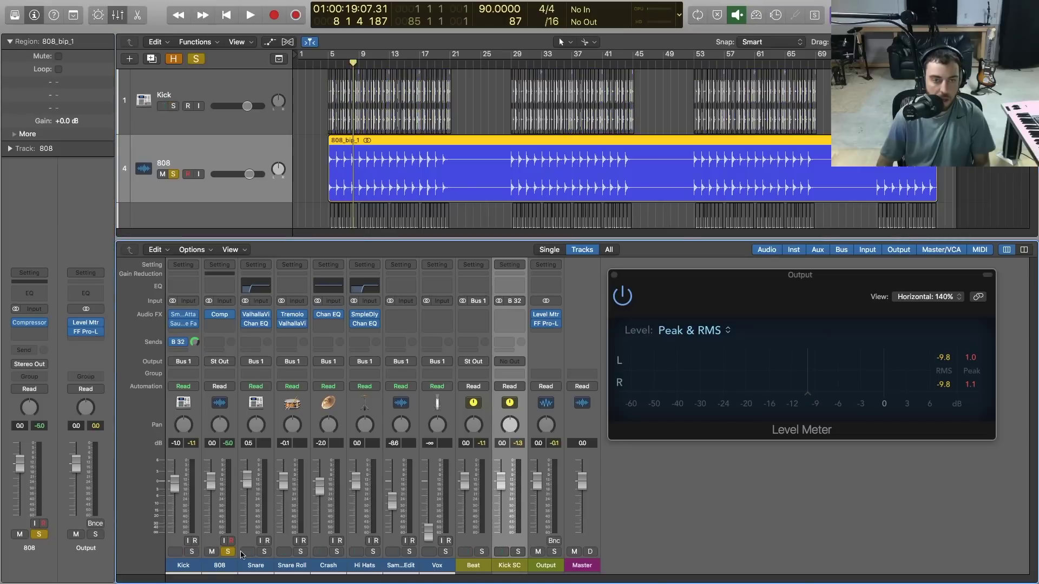
key(space)
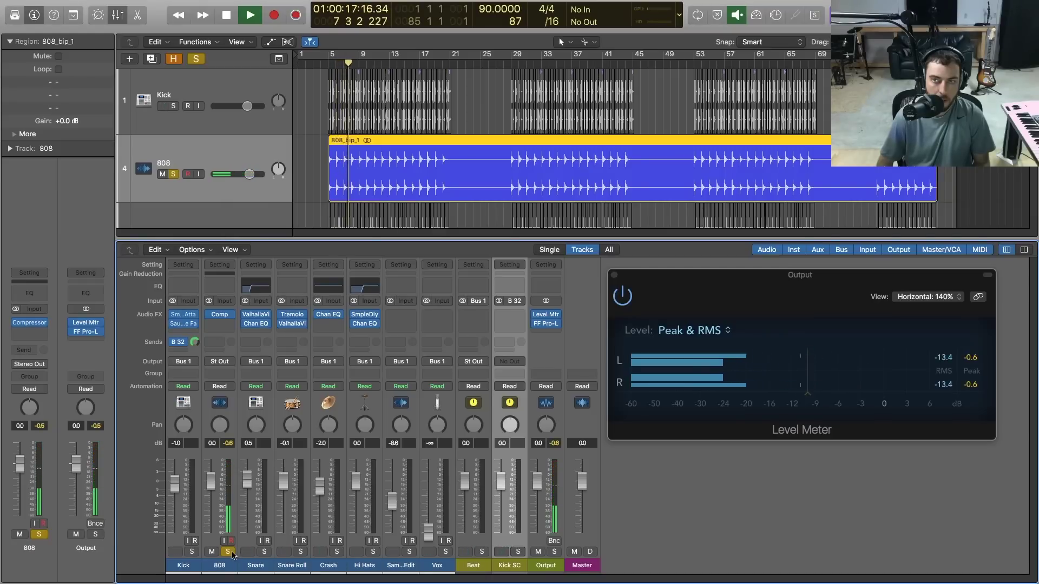
key(space)
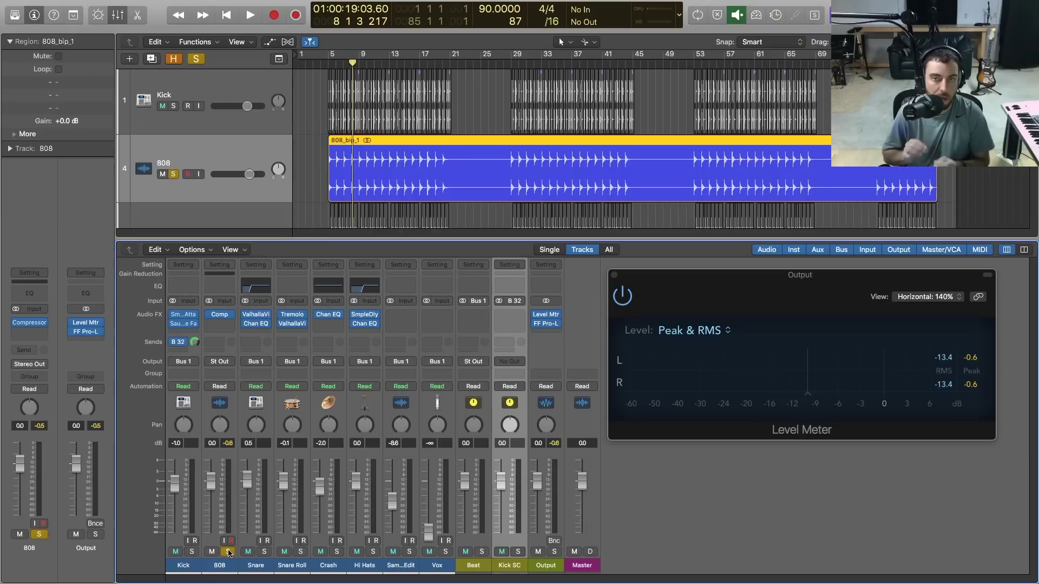
Step: Unsolo the 808, lower its fader to -1.8 dB while playing the full beat, and close the Level Meter
click(228, 551)
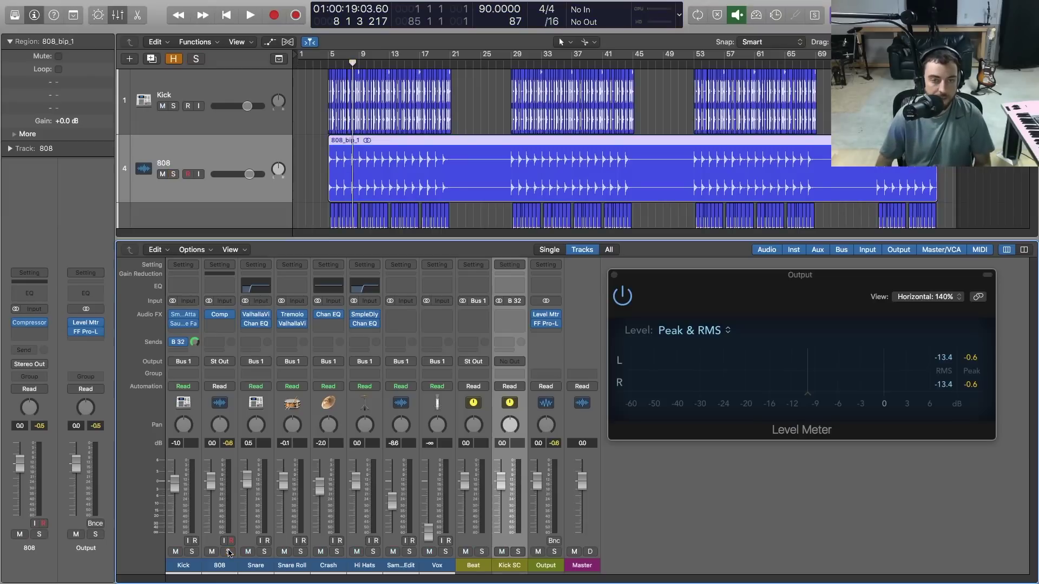
key(space)
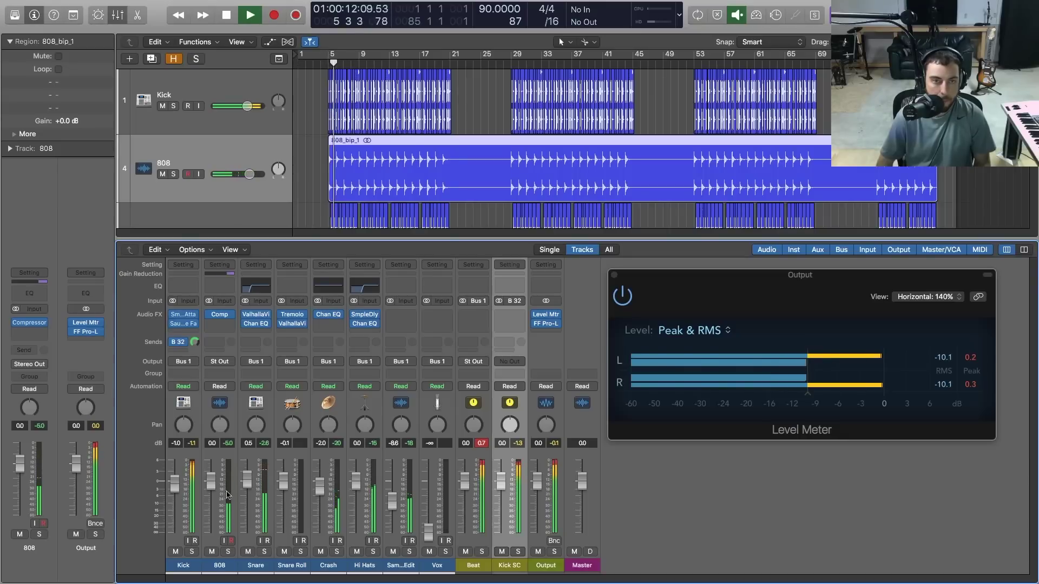
drag(209, 483, 210, 489)
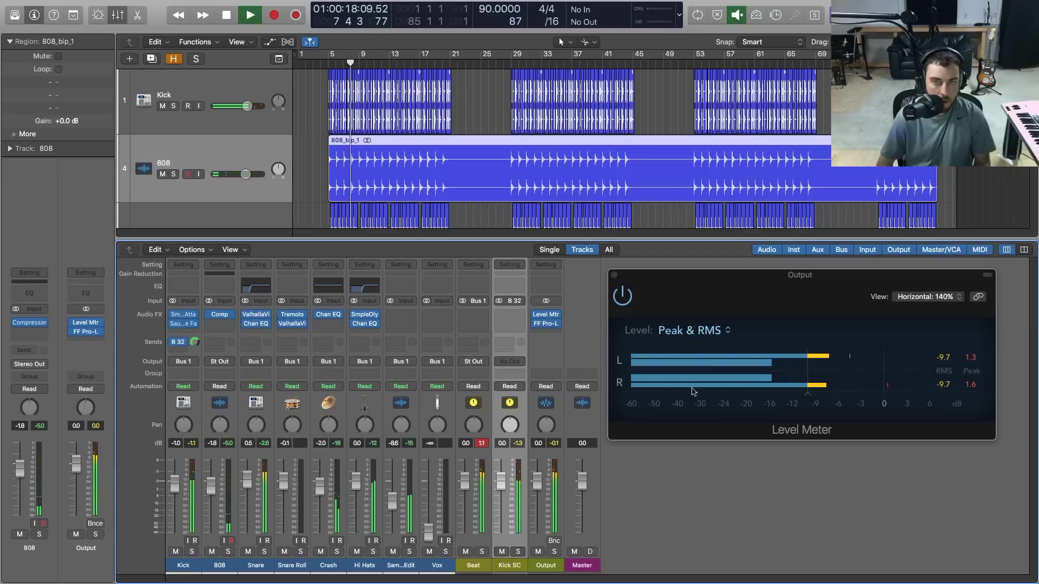
click(615, 276)
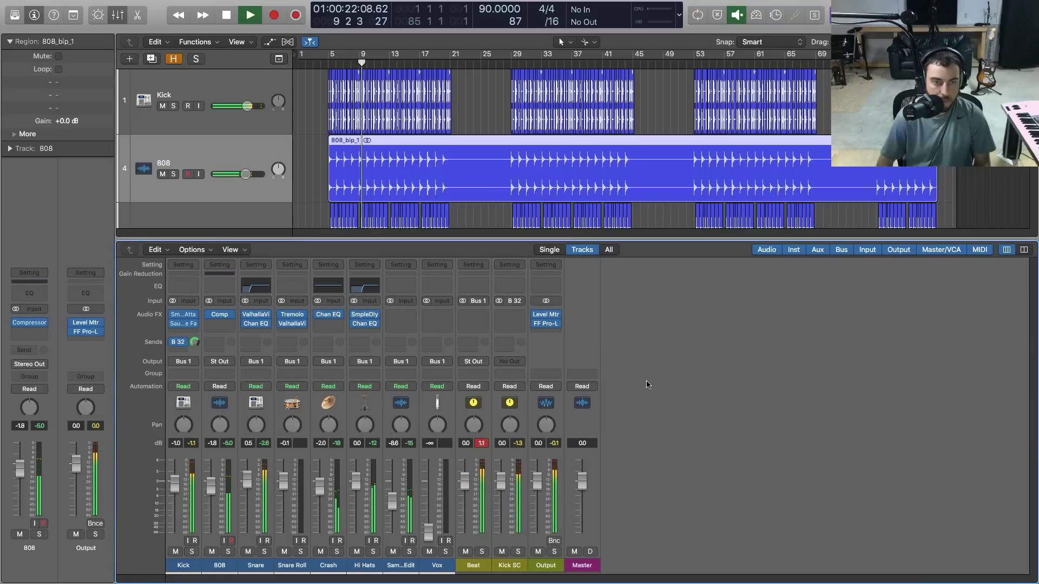
key(space)
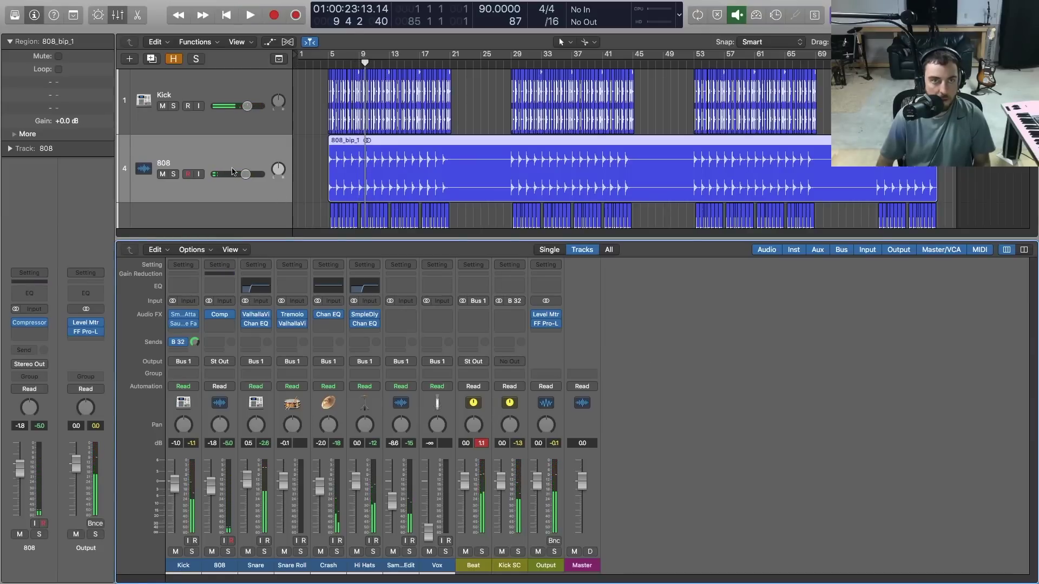
Step: Hide the mixer, create a duplicate of the 808 track named 808 Enhancer, and copy the 808_bip_1 region onto it
key(x)
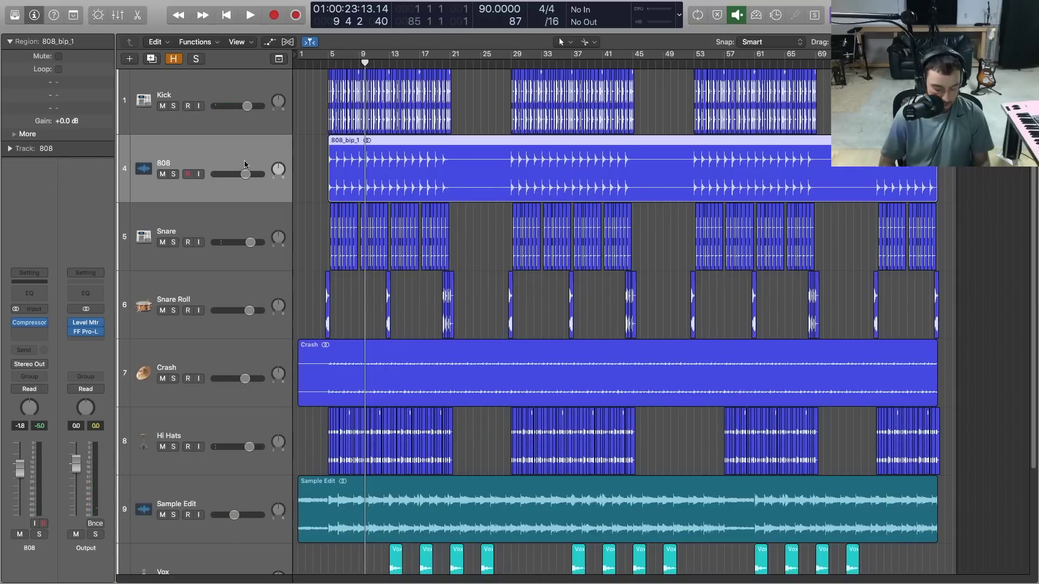
key(super+d)
click(312, 243)
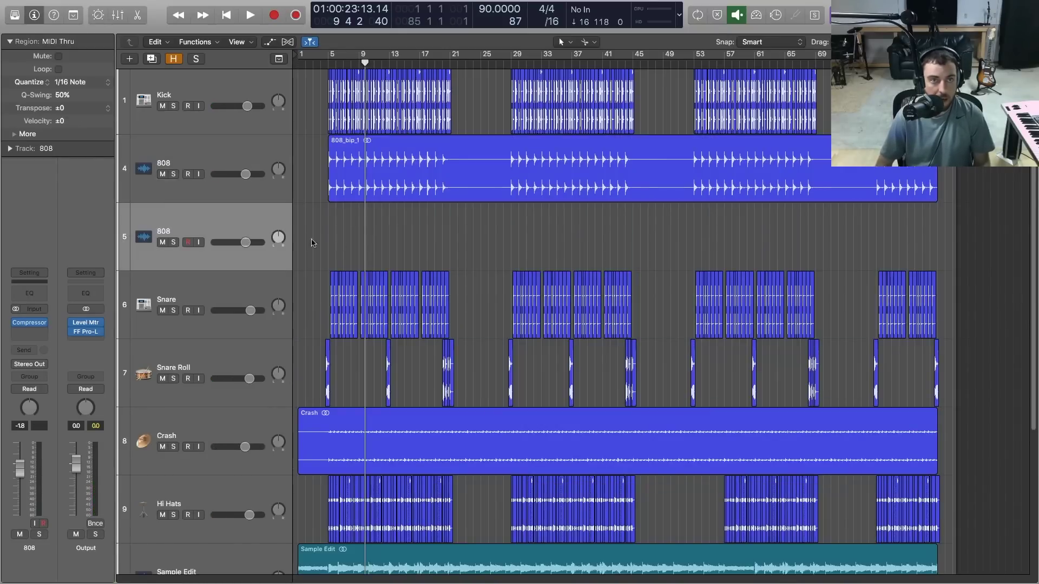
double_click(161, 234)
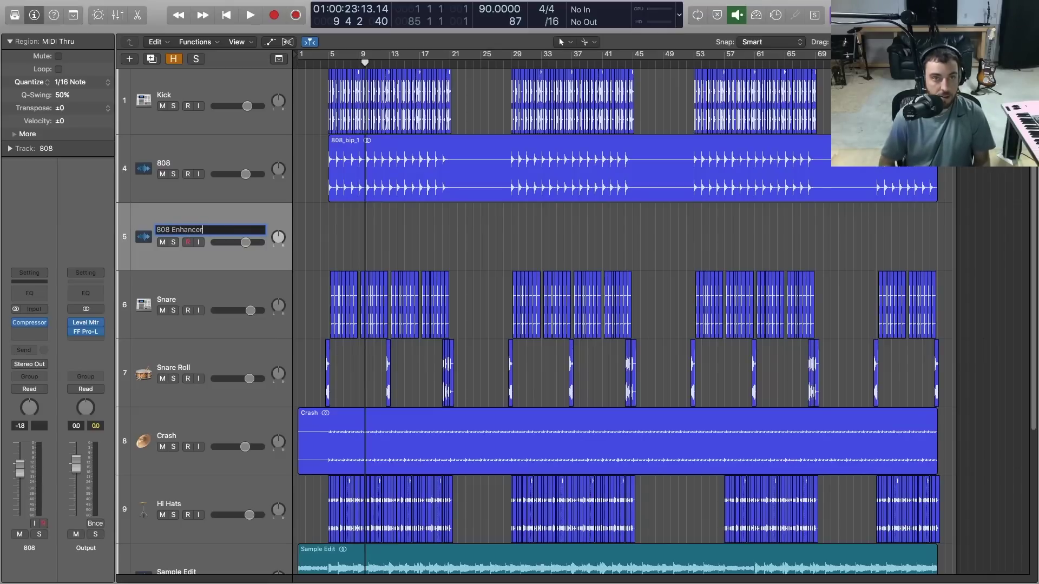
key(Return)
drag(349, 193, 363, 240)
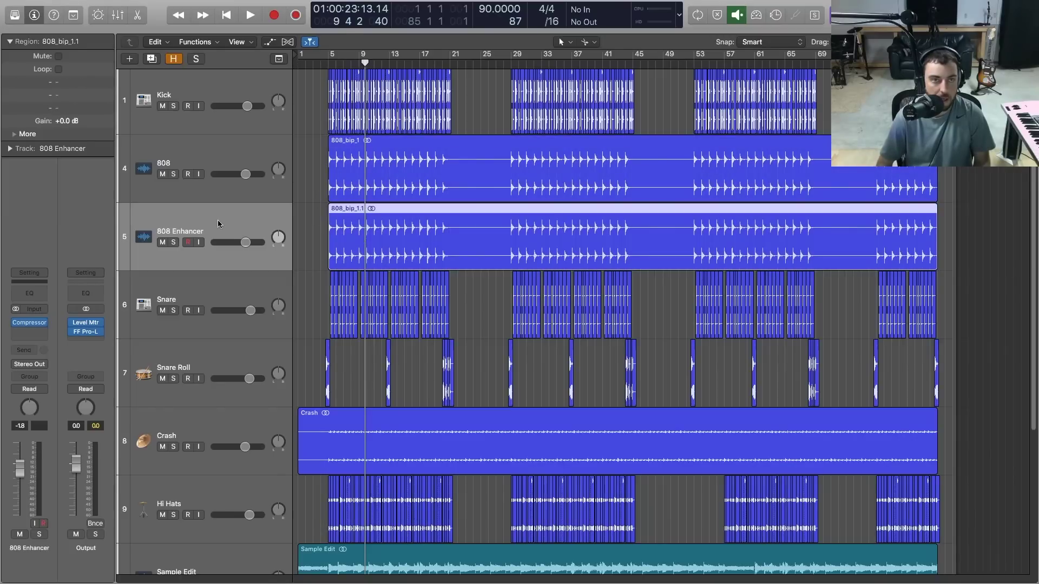
Step: Add a Channel EQ to the 808 Enhancer track and remove its low end with the low-cut filter
click(28, 295)
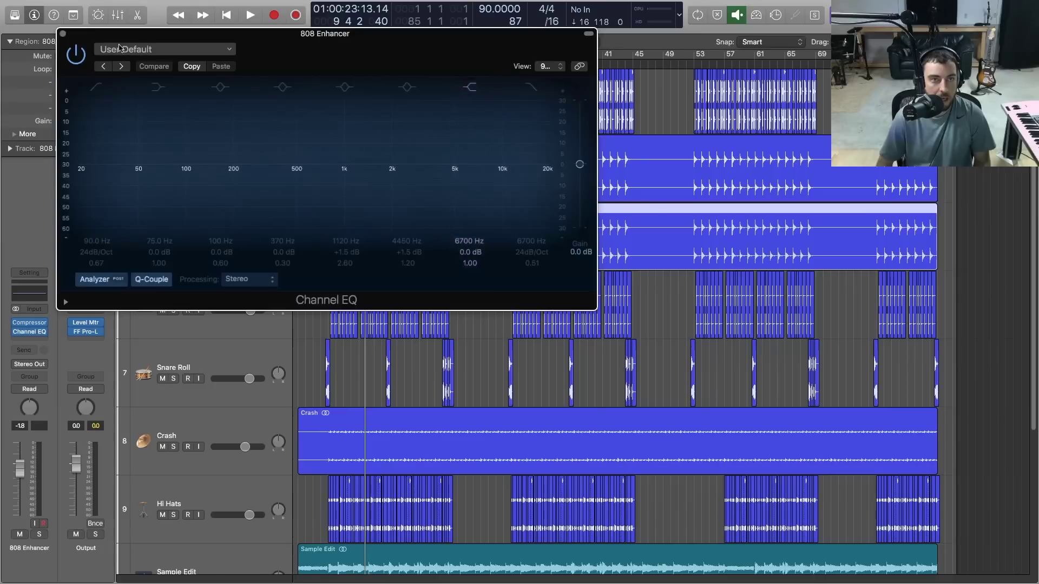
drag(108, 31, 240, 129)
click(232, 183)
mouse_move(253, 297)
mouse_down()
mouse_move(387, 305)
mouse_move(332, 303)
mouse_move(363, 305)
mouse_up()
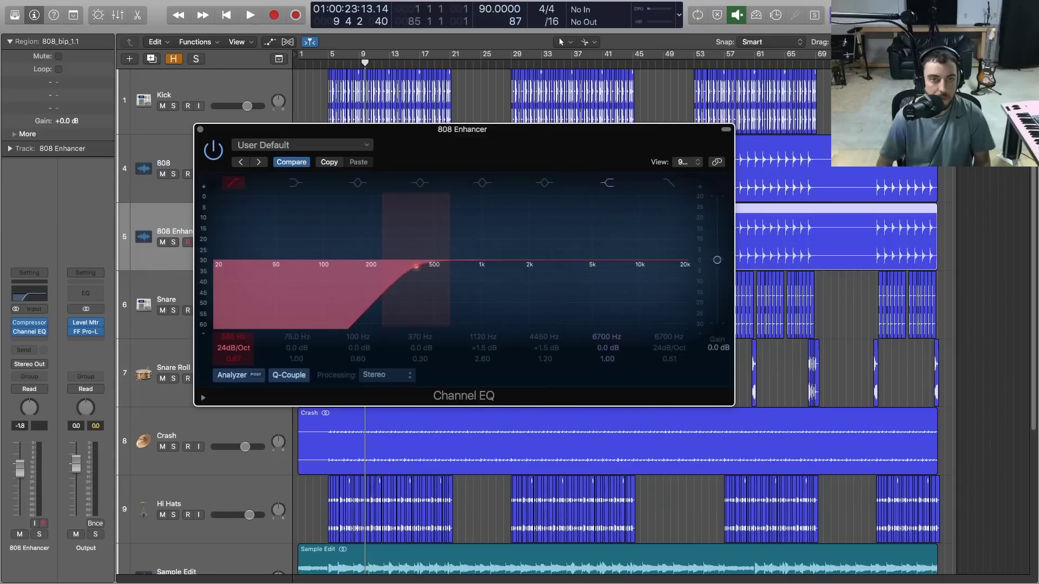
drag(228, 350, 227, 333)
click(200, 129)
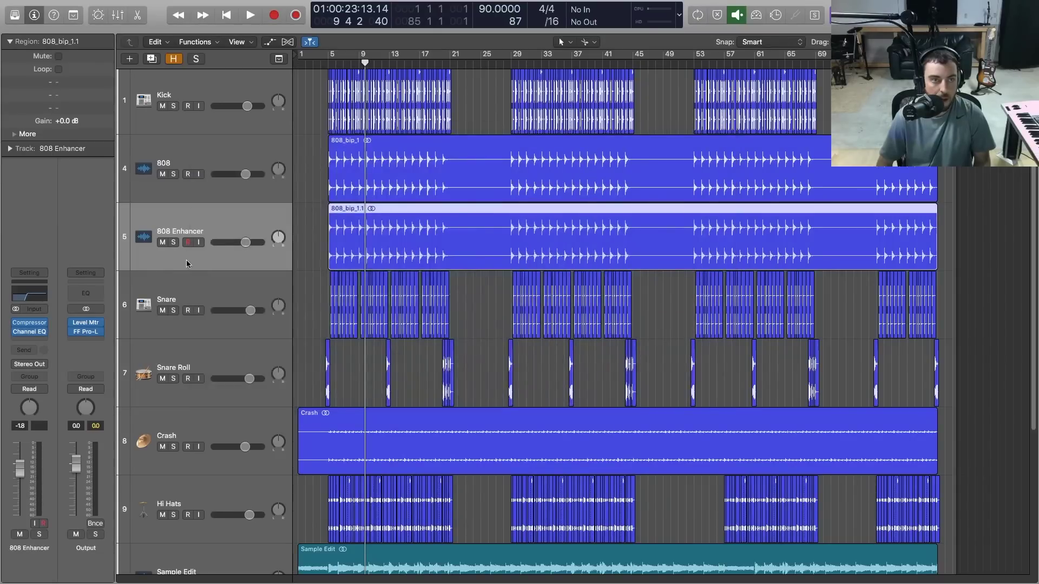
Step: Lower the 808 Enhancer track's volume to -13.0 dB and check its copied sidechain compressor
click(232, 176)
click(233, 216)
drag(245, 243, 229, 243)
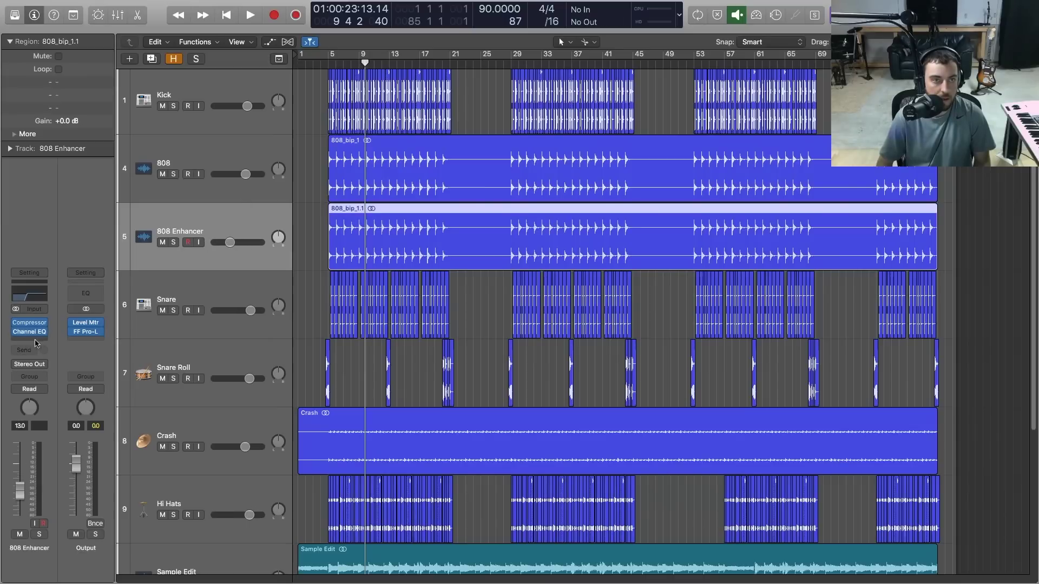
click(37, 339)
click(50, 318)
click(31, 324)
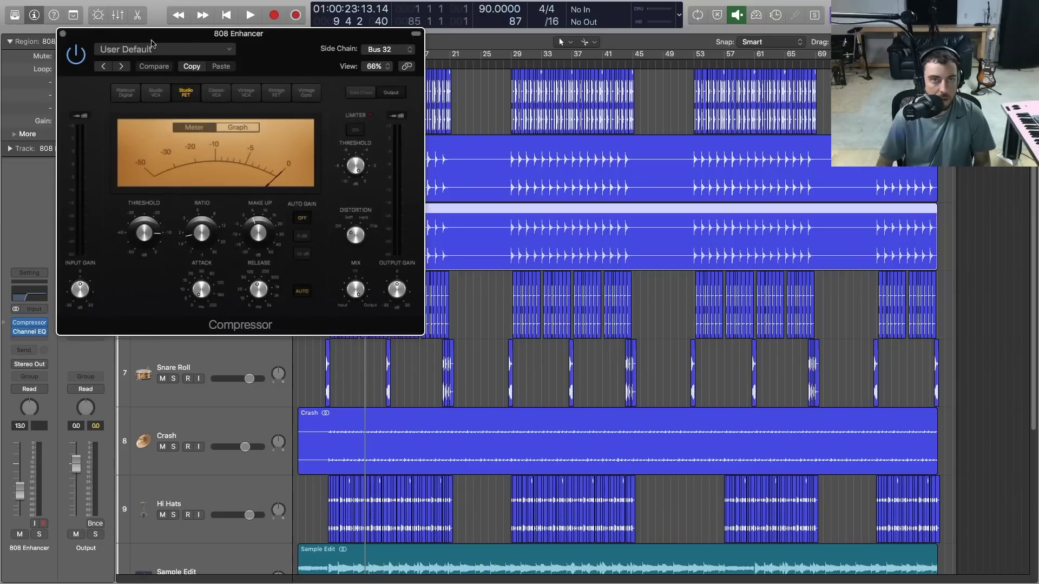
click(62, 35)
Step: Insert the Distortion plug-in after the Channel EQ on the 808 Enhancer track and lower its output to about -11 dB
click(33, 340)
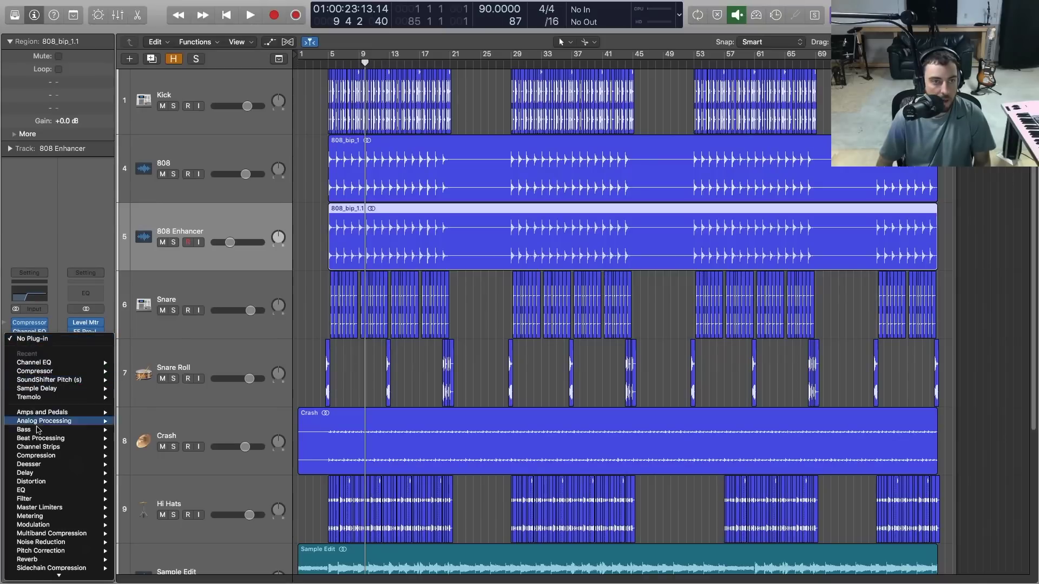
mouse_move(42, 466)
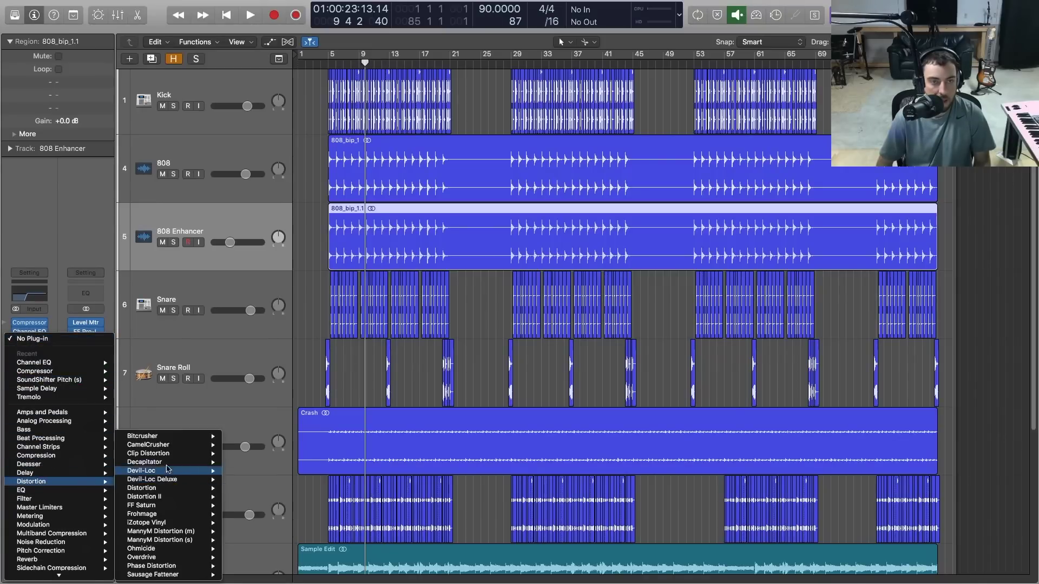
mouse_move(163, 488)
click(252, 488)
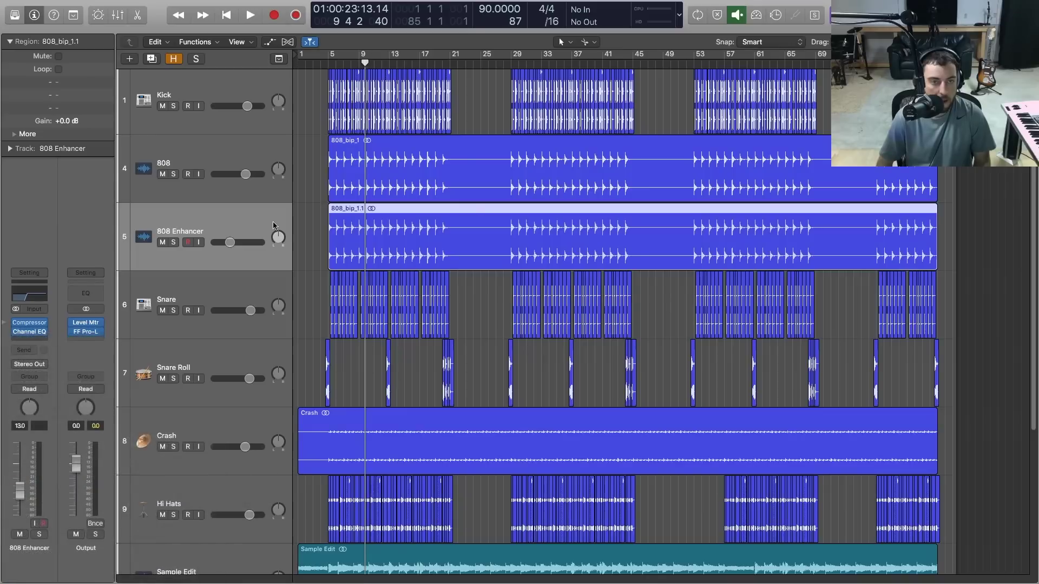
drag(253, 52, 472, 201)
drag(331, 381, 324, 381)
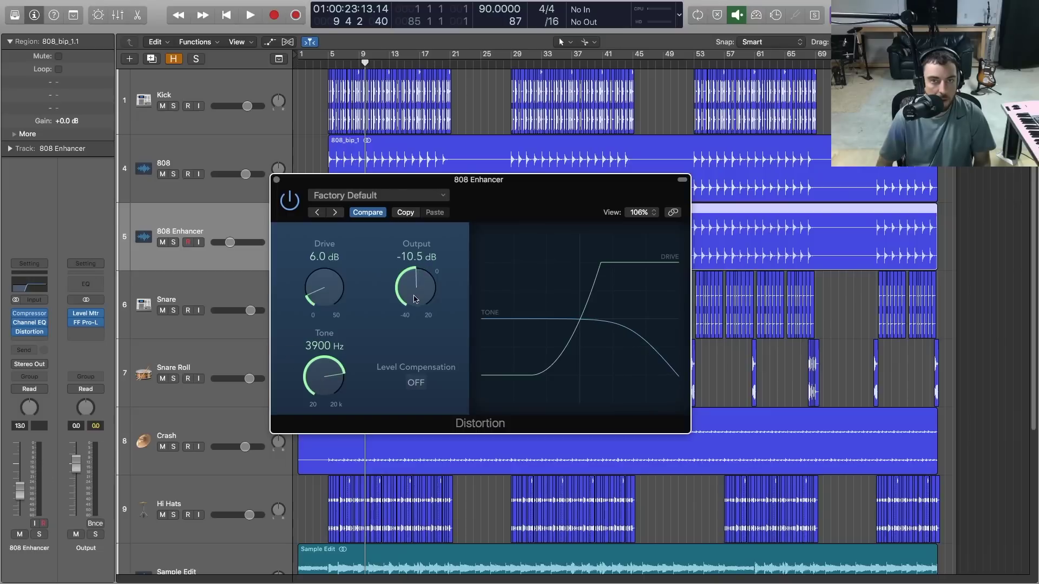
Step: Solo the 808 Enhancer during playback and set its distortion to 33.5 dB drive, 550 Hz tone and +6.0 dB output
key(space)
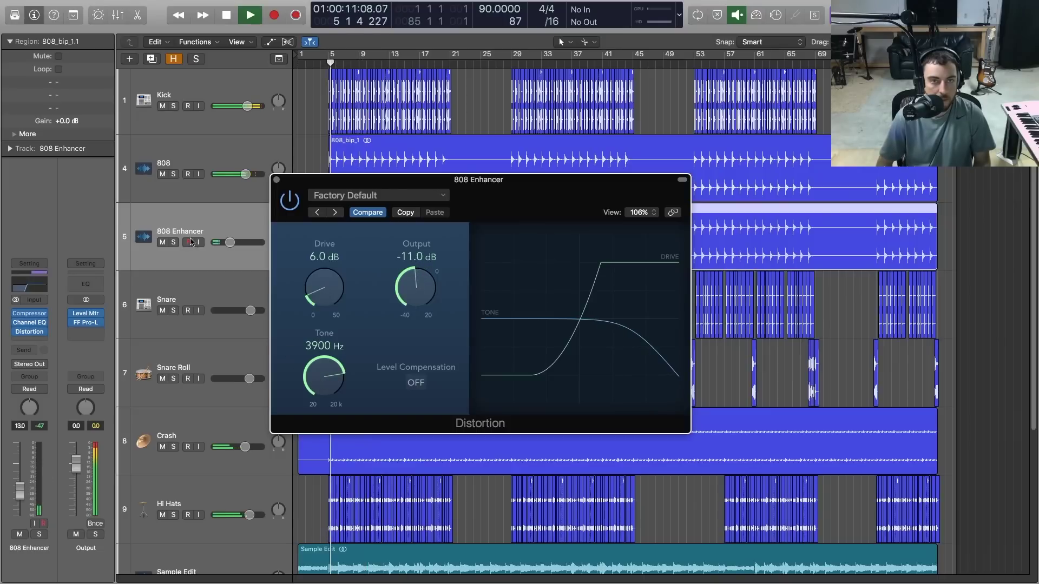
click(173, 242)
drag(323, 286, 329, 215)
drag(325, 374, 326, 327)
drag(326, 287, 329, 267)
drag(416, 286, 416, 271)
drag(324, 377, 350, 460)
drag(418, 307, 420, 284)
mouse_move(331, 286)
mouse_down()
mouse_move(332, 255)
mouse_move(333, 289)
mouse_up()
drag(417, 297, 419, 287)
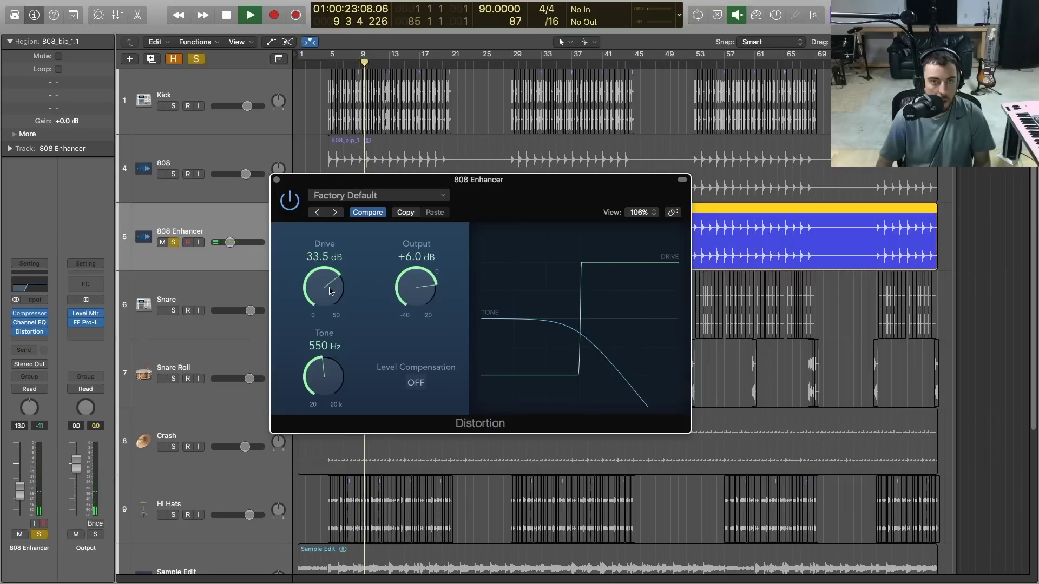
Step: Refine the soloed enhancer's distortion to 35.5 dB drive, 690 Hz tone and +5.5 dB output
drag(329, 296, 330, 291)
mouse_move(323, 385)
mouse_down()
mouse_move(323, 372)
mouse_move(327, 386)
mouse_up()
drag(328, 295, 328, 297)
drag(415, 293, 415, 295)
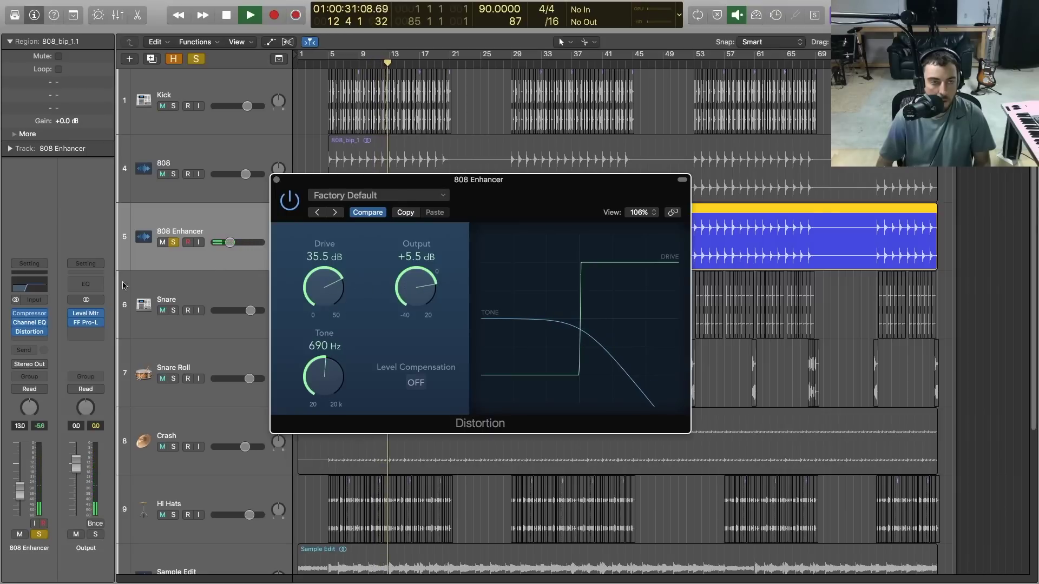
Step: Lower the low-cut frequency of the 808 Enhancer's Channel EQ to 285 Hz during soloed playback and close the plug-in
click(39, 285)
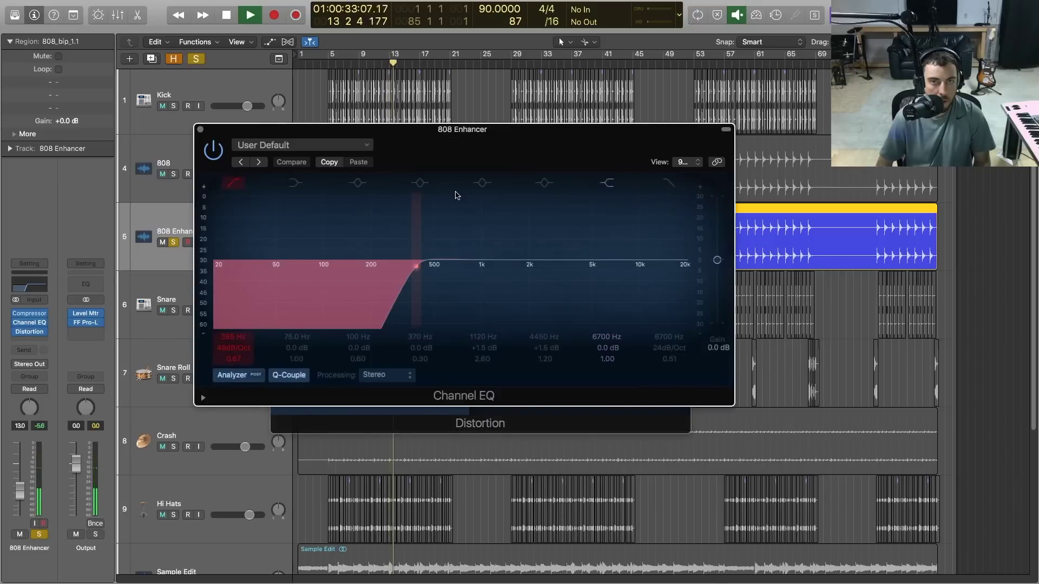
key(space)
click(237, 379)
key(space)
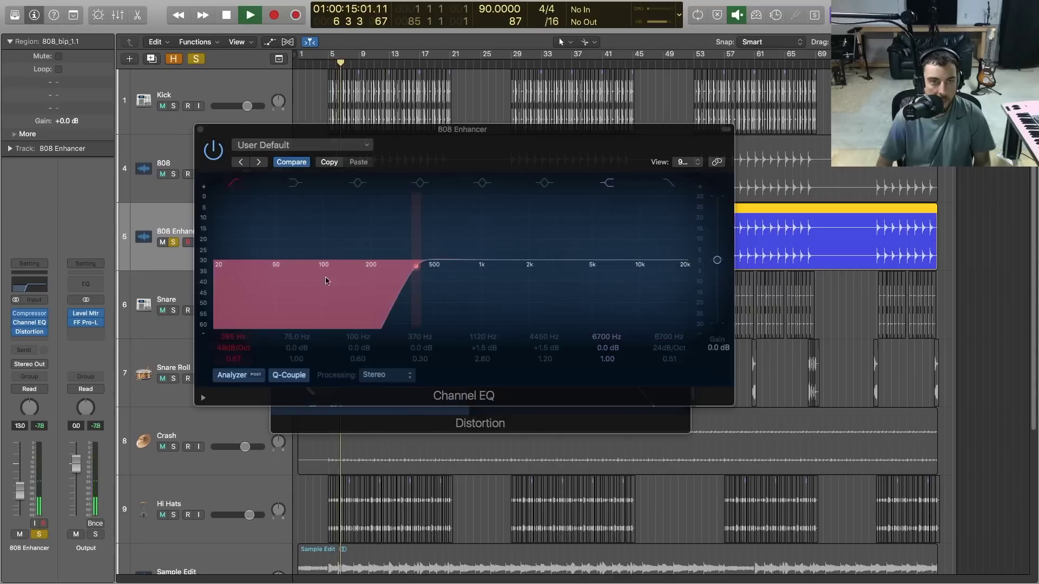
mouse_move(427, 292)
mouse_down()
mouse_move(366, 295)
mouse_move(412, 294)
mouse_up()
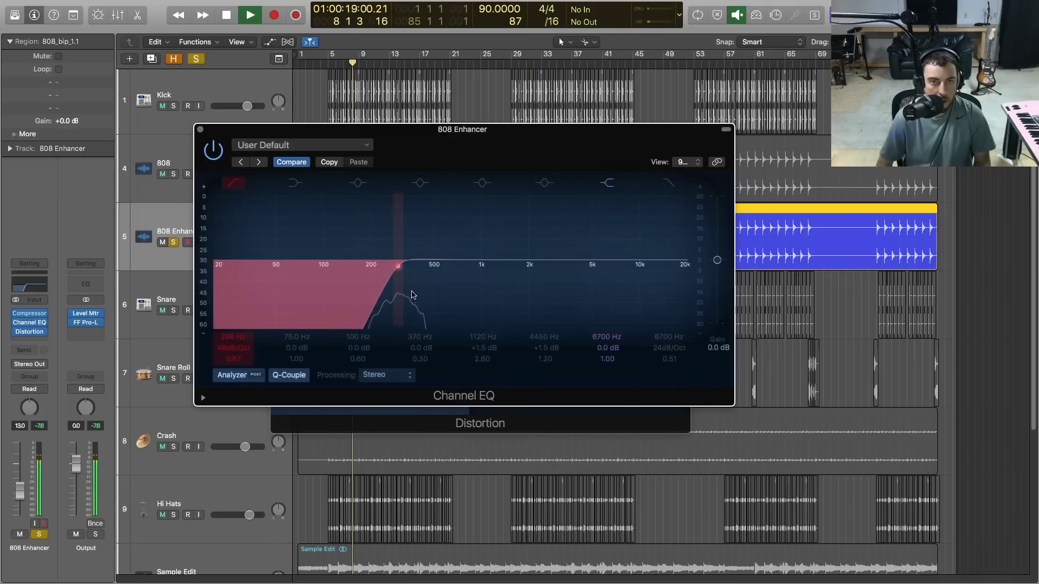
key(space)
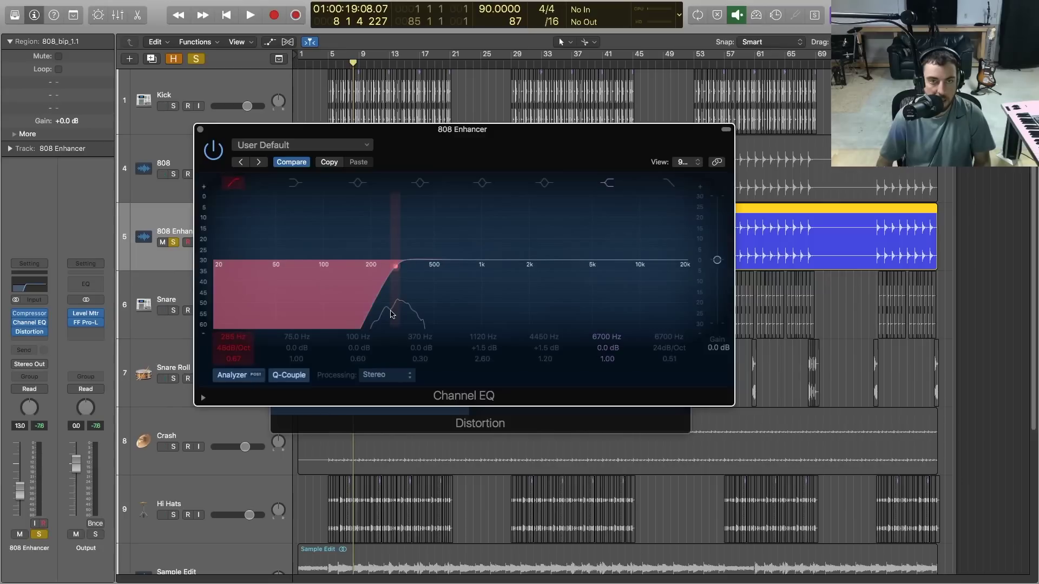
key(space)
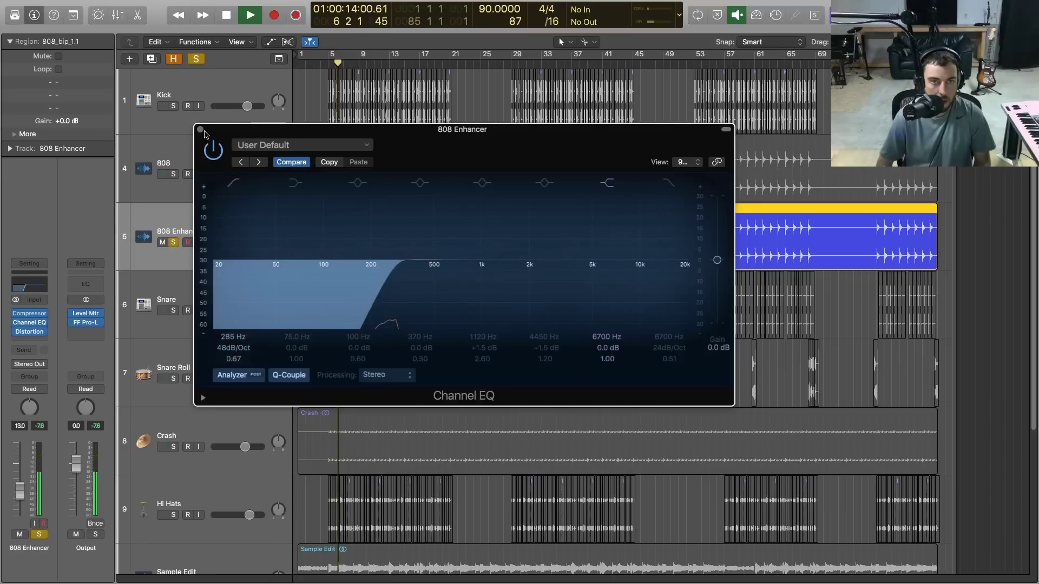
key(super+w)
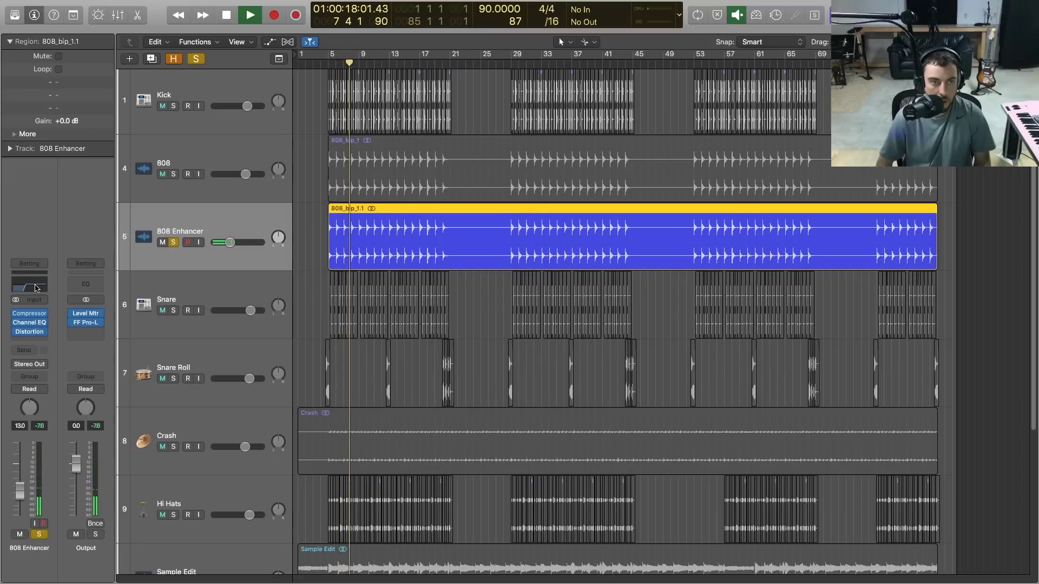
Step: Insert the Gain plug-in after the Distortion on the 808 Enhancer track and invert the phase of its left channel
key(space)
click(34, 340)
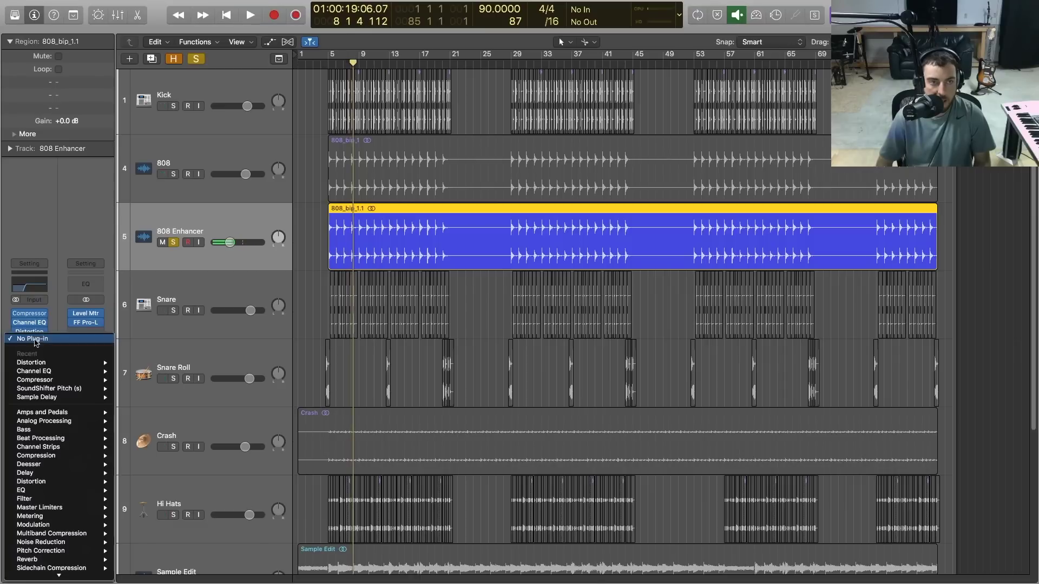
mouse_move(73, 433)
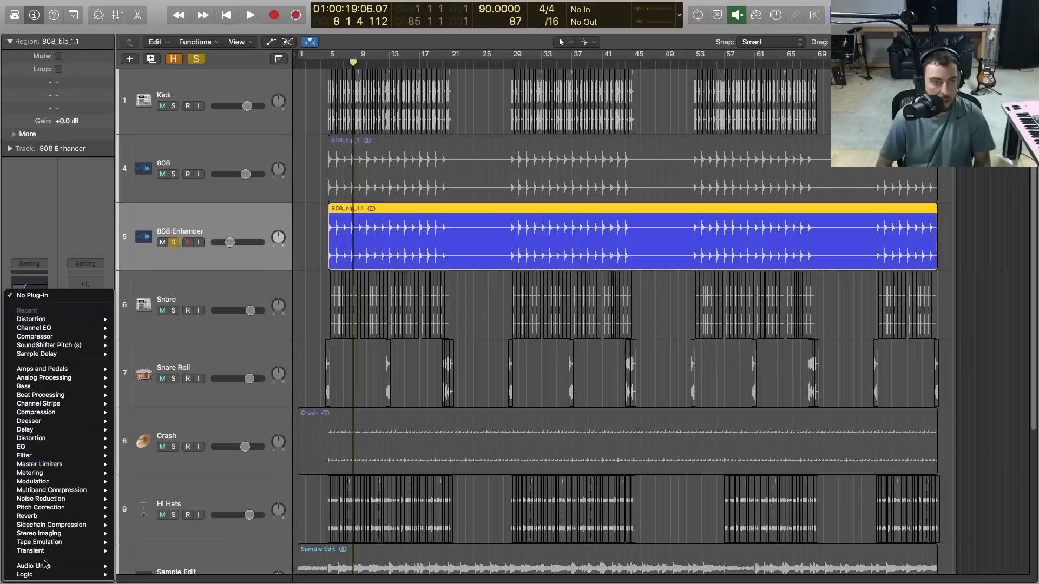
mouse_move(48, 577)
mouse_move(157, 575)
mouse_move(259, 561)
click(299, 559)
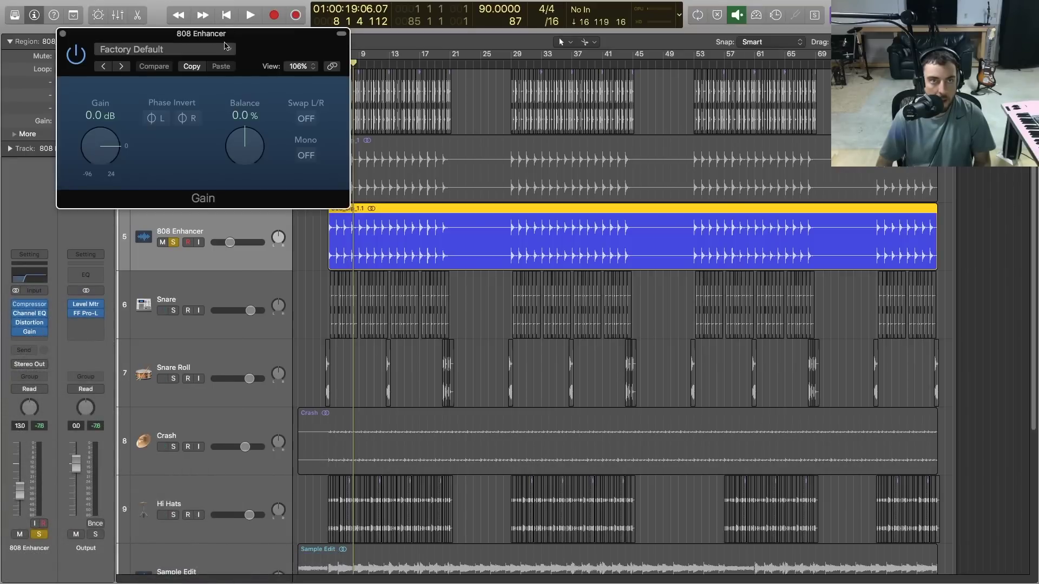
drag(505, 382, 664, 441)
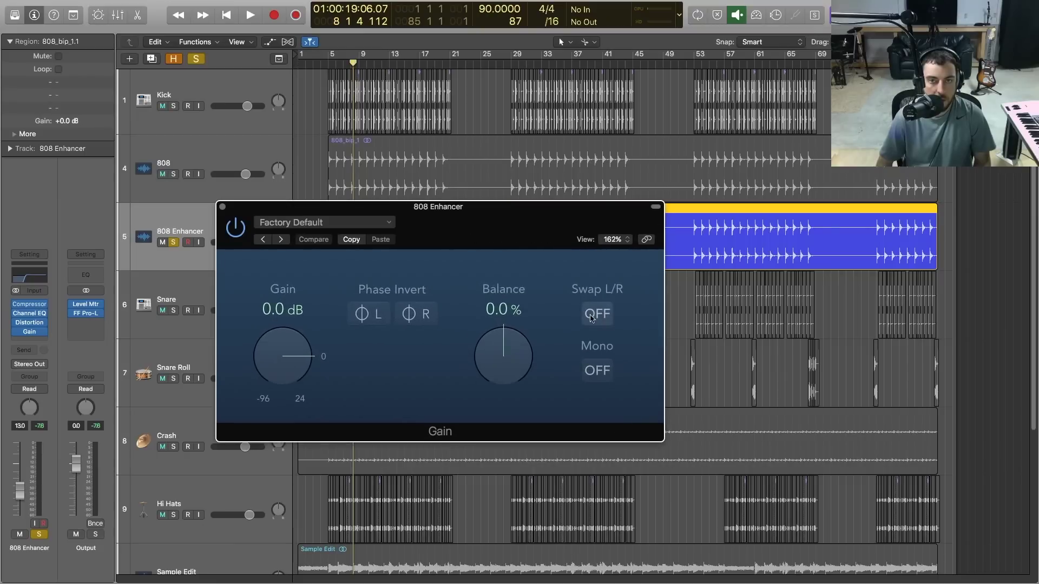
click(371, 315)
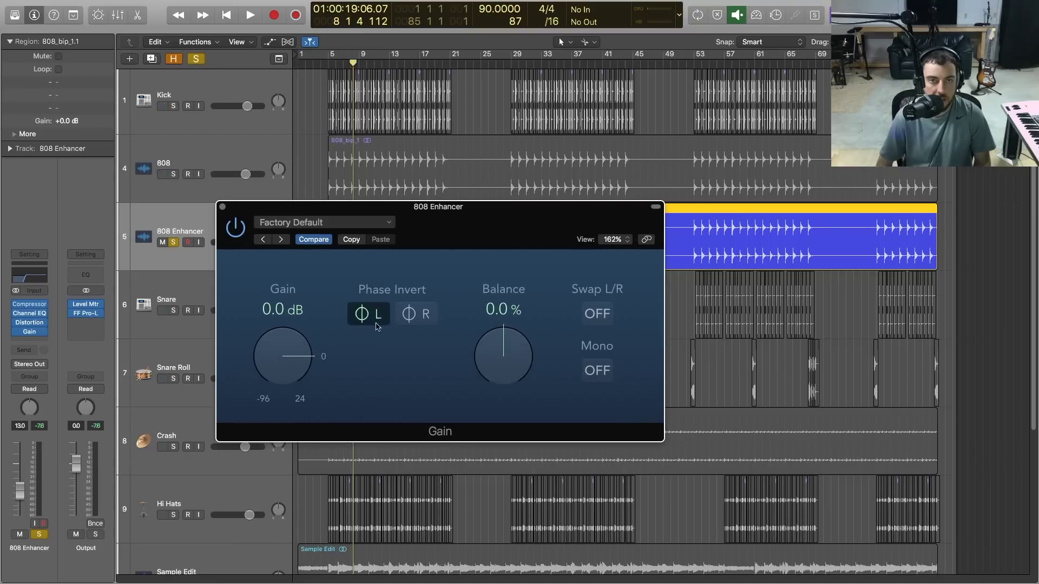
Step: Play the soloed 808 Enhancer and compare its sound with the Gain plug-in enabled and bypassed
drag(241, 207, 424, 220)
click(325, 57)
key(space)
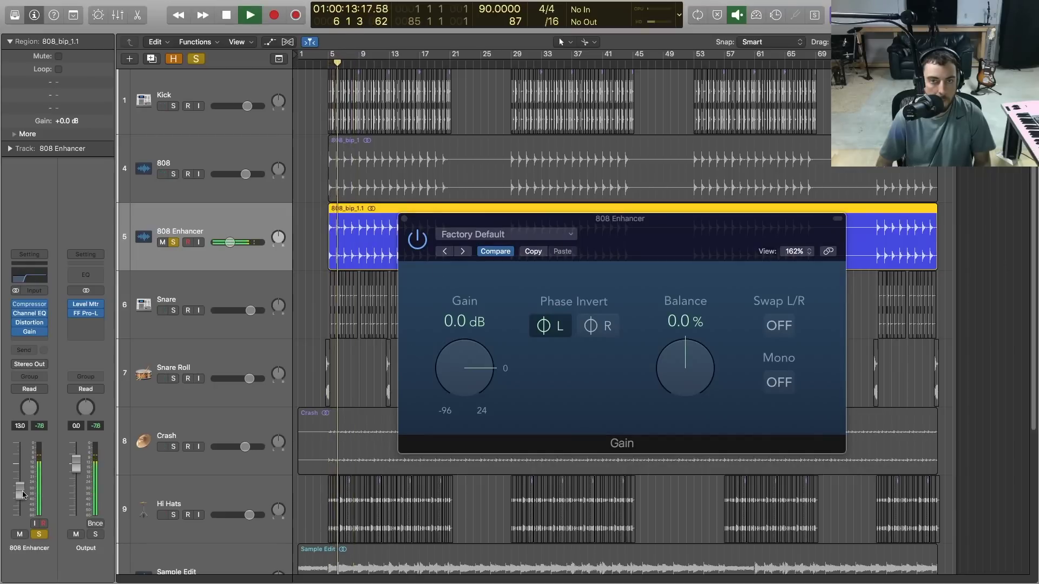
key(space)
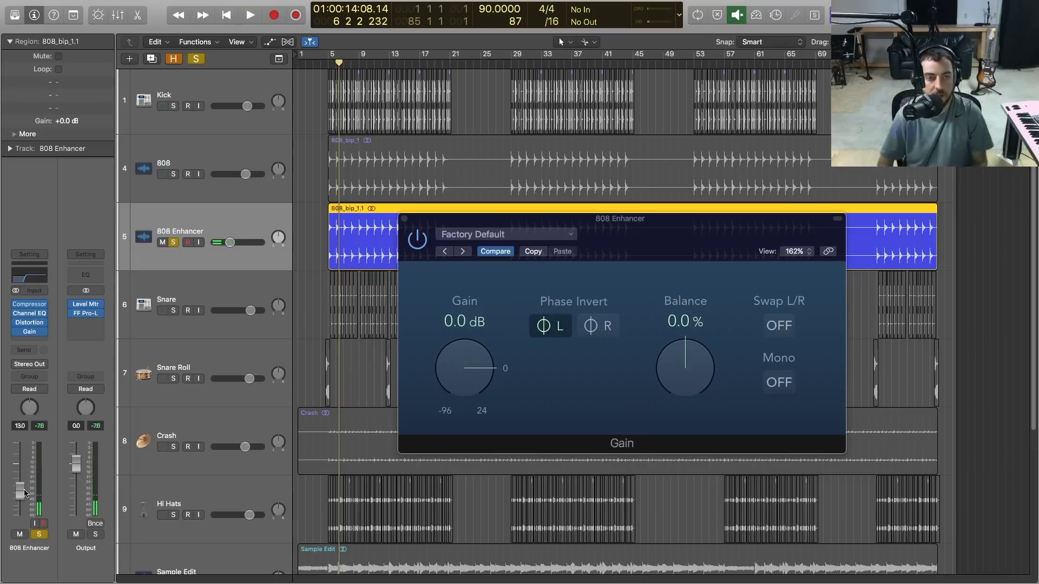
key(space)
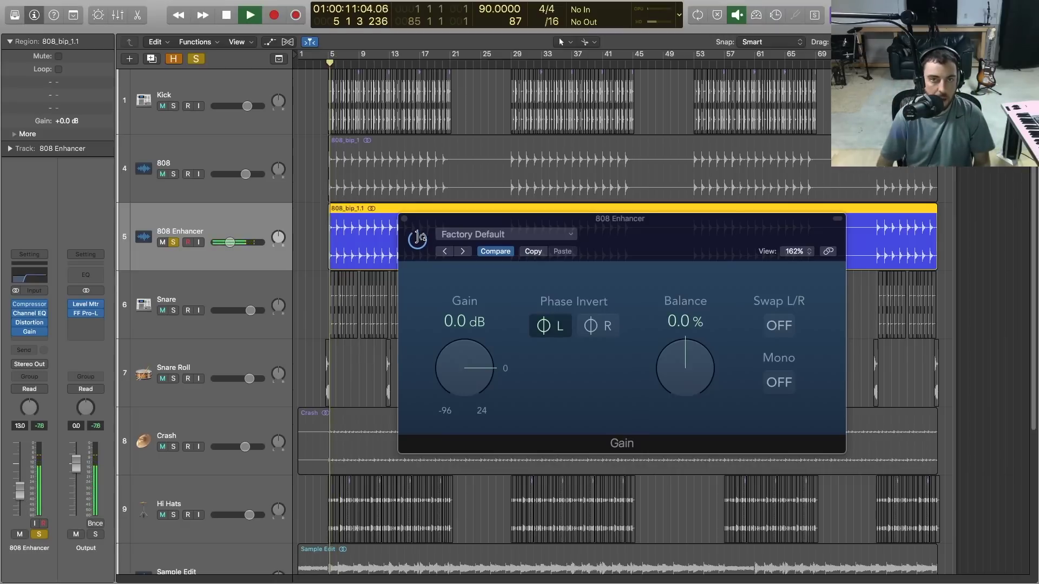
click(418, 240)
key(space)
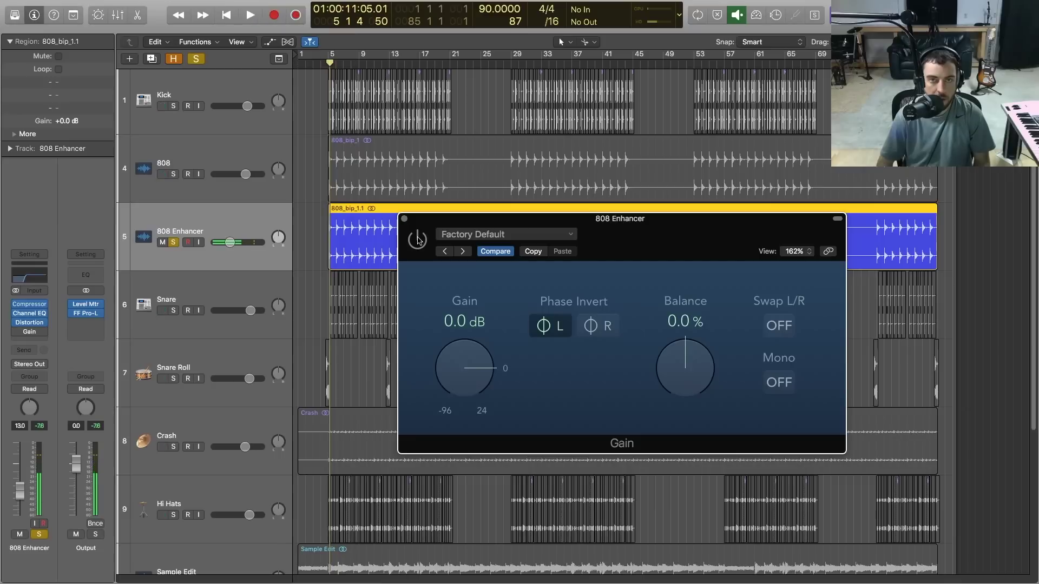
click(417, 241)
key(space)
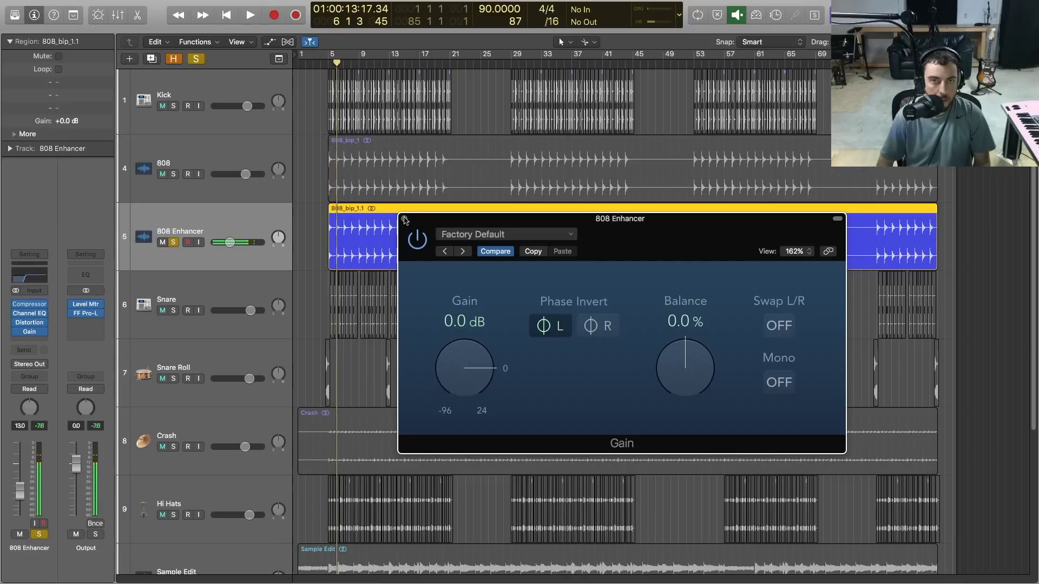
key(space)
click(405, 220)
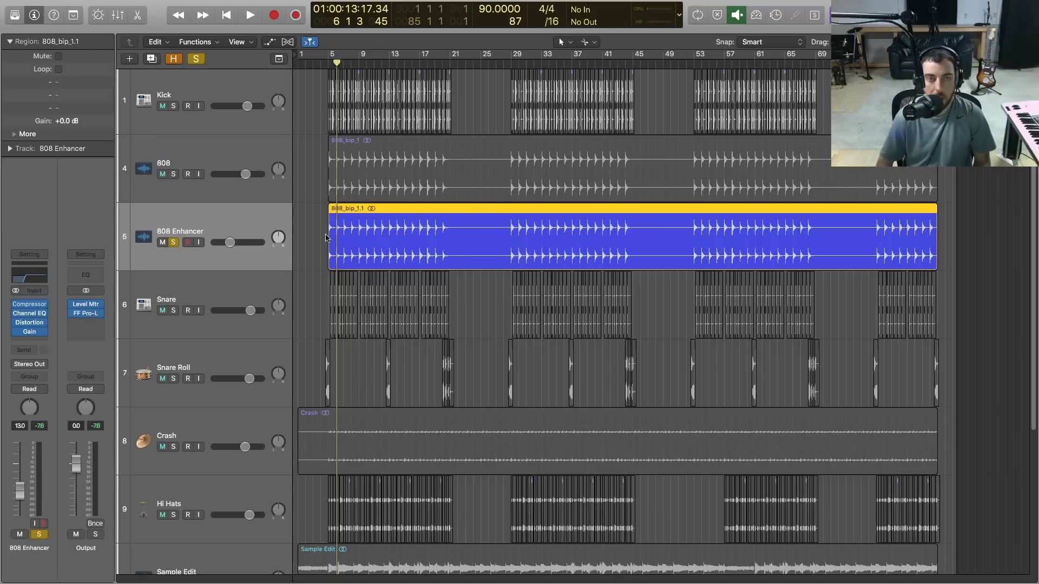
Step: Reopen the 808 Enhancer's Gain plug-in and audition the phase-inverted layer with Mono switched on
click(28, 333)
drag(601, 222, 654, 230)
key(space)
click(779, 383)
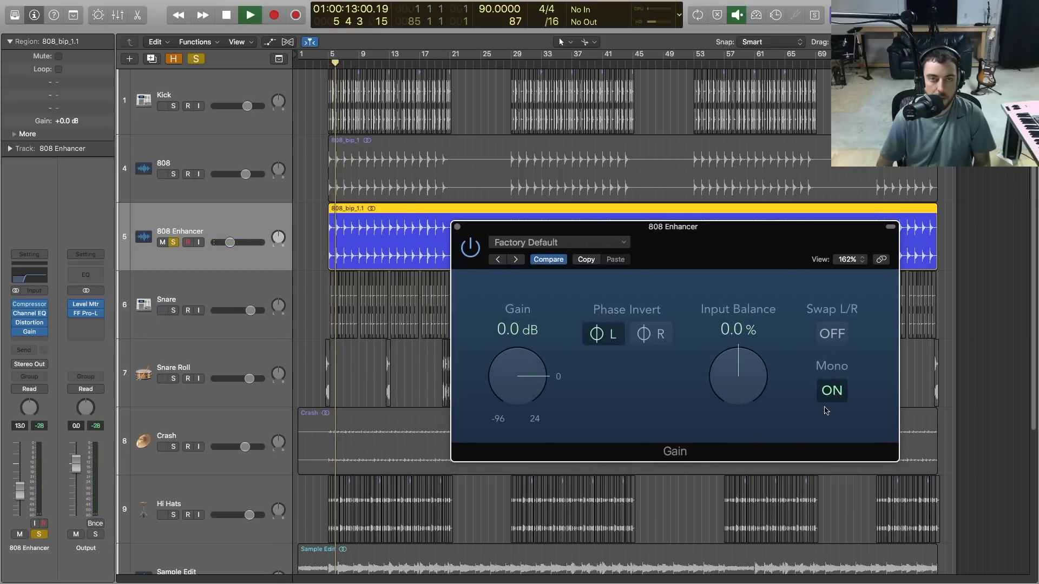
key(space)
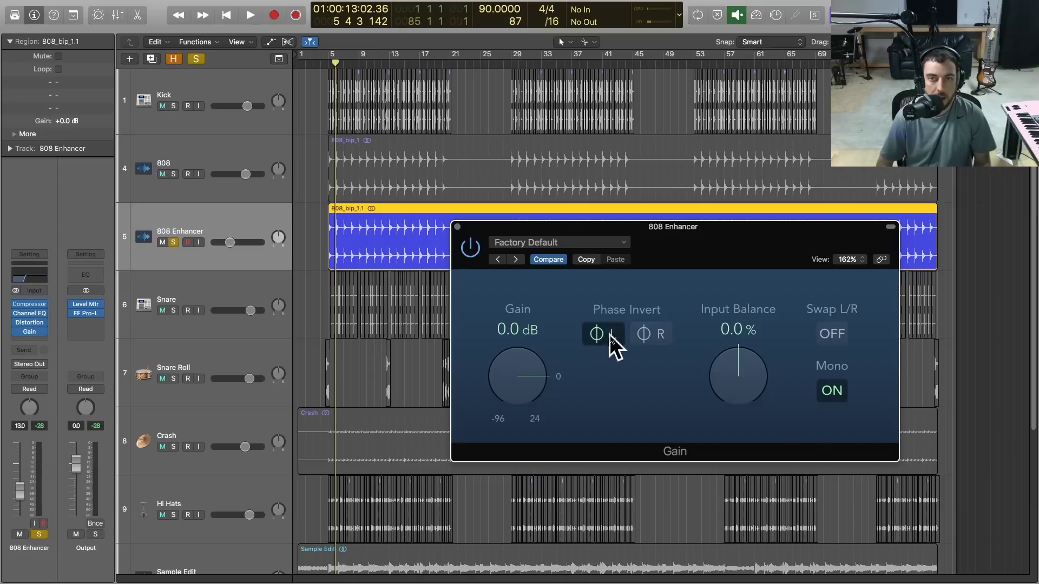
click(457, 228)
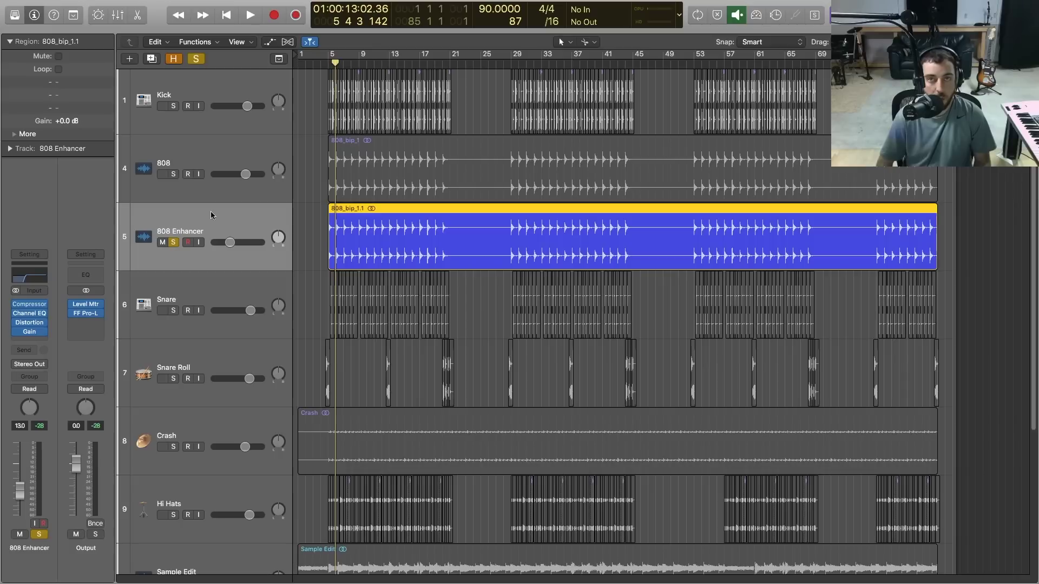
Step: Rename the 808 Enhancer track as 808 Stereo Enhancer and lower its volume to -19.5 dB
double_click(172, 230)
text(Stereo)
key(Return)
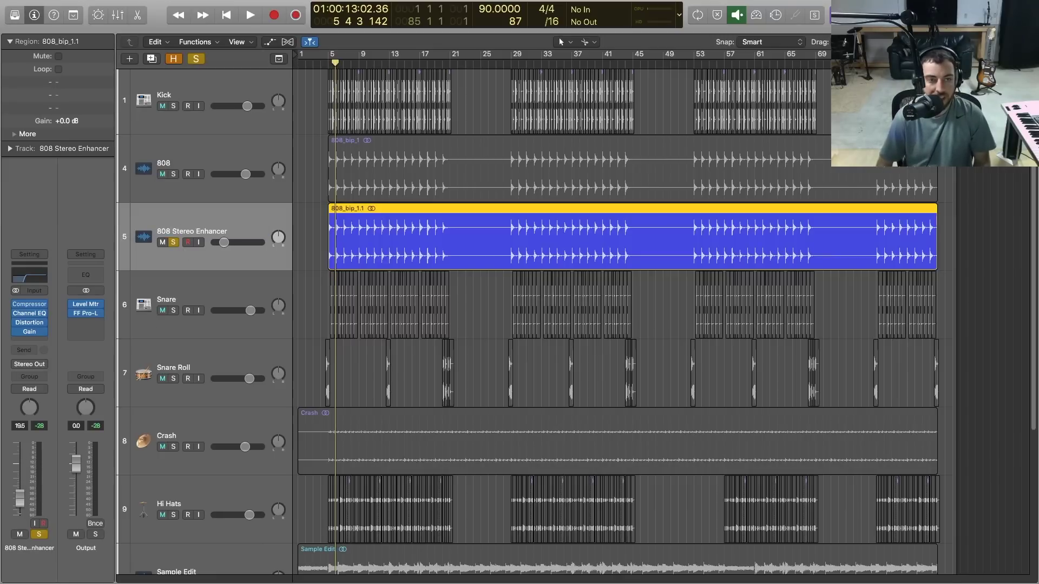
Step: Unsolo the 808 Stereo Enhancer and lower its volume to -37.0 dB during full-mix playback, toggling its mute to compare
key(space)
key(space)
key(s)
key(m)
key(space)
drag(19, 503, 19, 499)
key(m)
drag(19, 503, 19, 516)
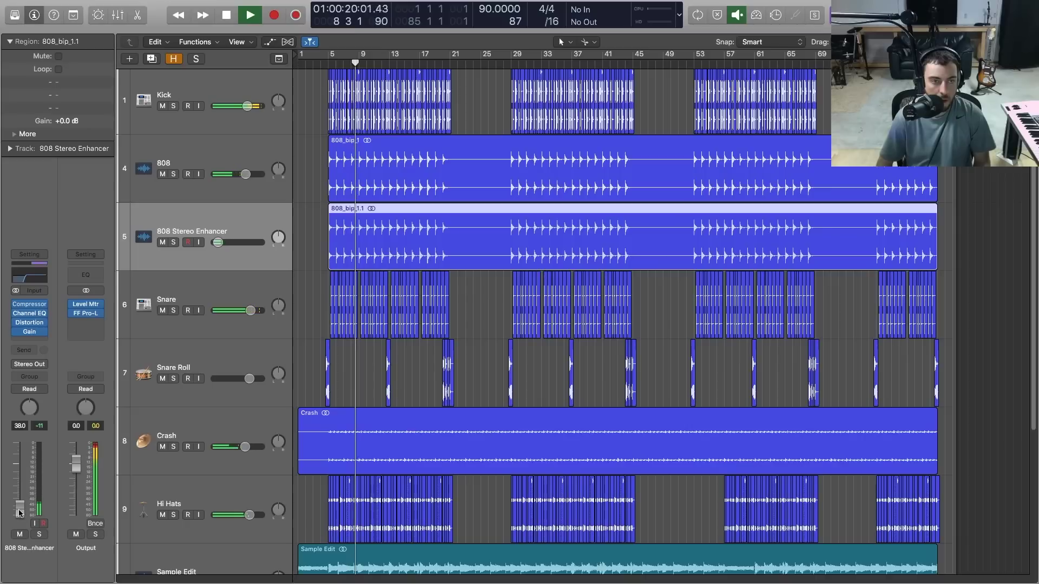
drag(20, 512, 20, 510)
Step: Solo the 808 and 808 Stereo Enhancer tracks together and set the enhancer's volume to -36.0 dB
click(173, 174)
click(173, 242)
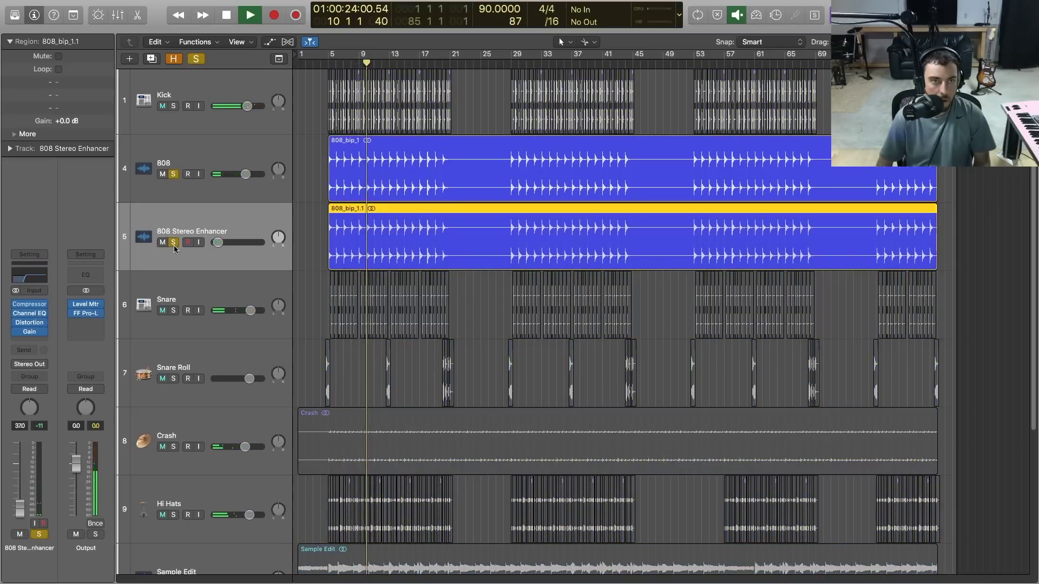
drag(20, 509, 20, 508)
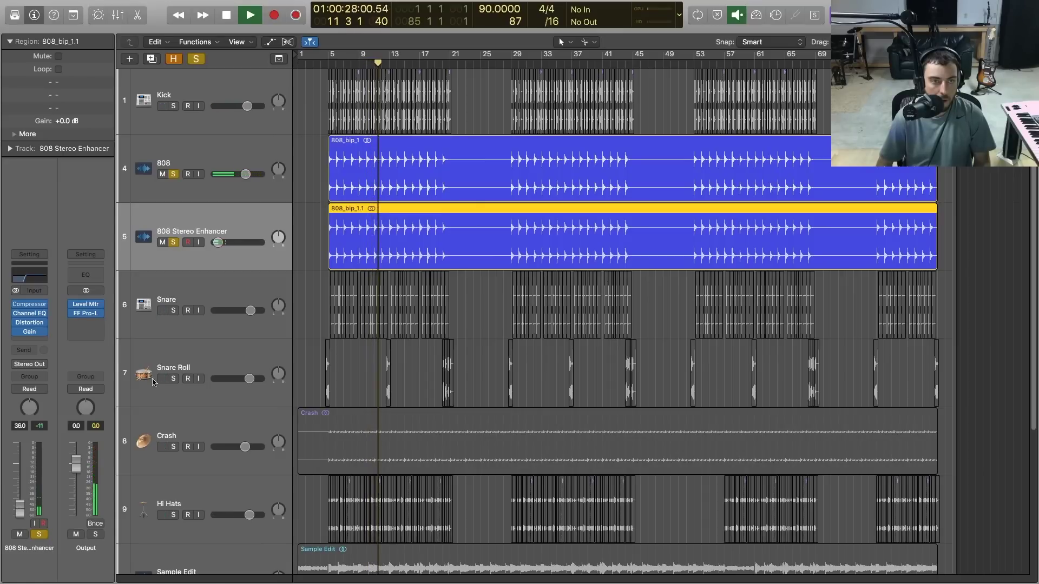
Step: Unsolo the enhancer to hear the 808 alone, and clear the 808's solo to replay the full mix
click(173, 242)
key(space)
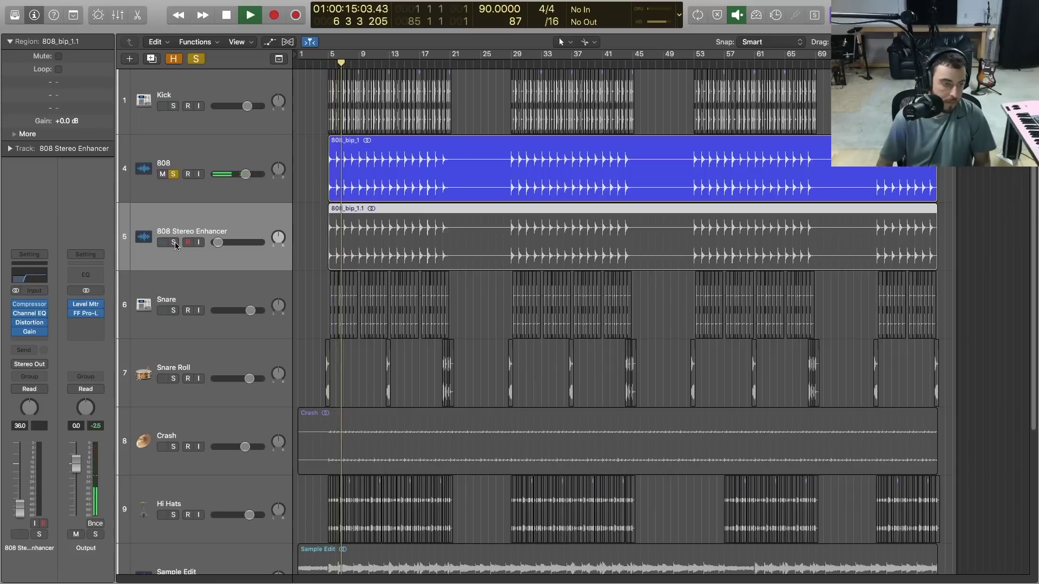
click(176, 175)
key(space)
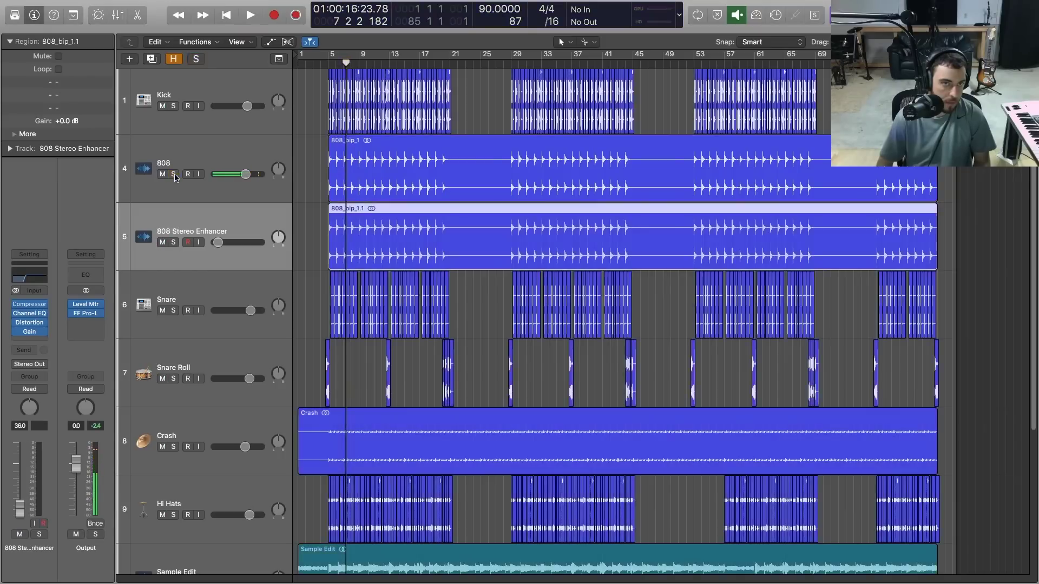
key(space)
key(space)
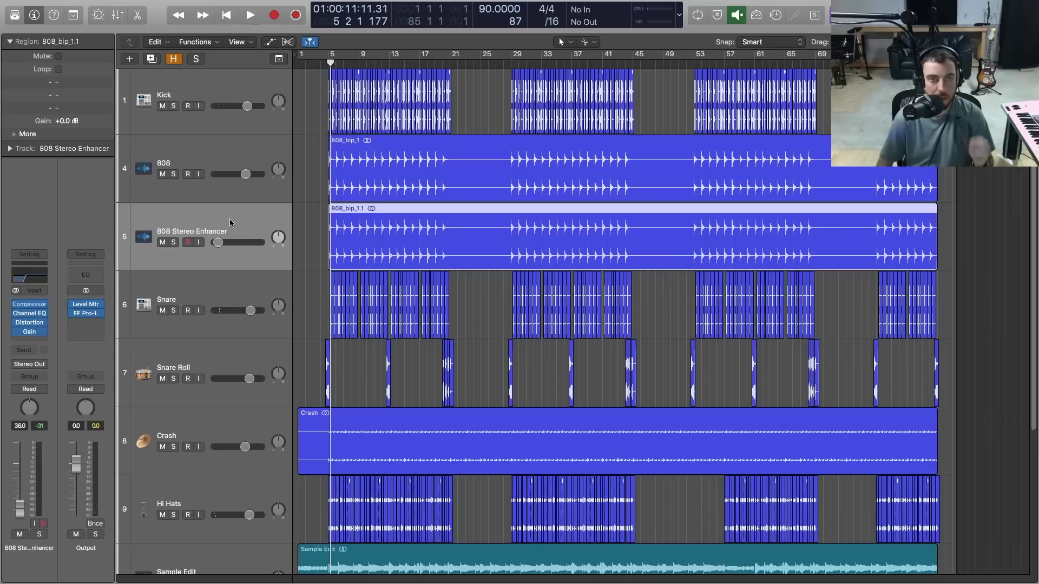
Step: Select the Sample Edit track, lower its volume to -12.8 dB and show the Mixer
scroll(343, 228, down, 5)
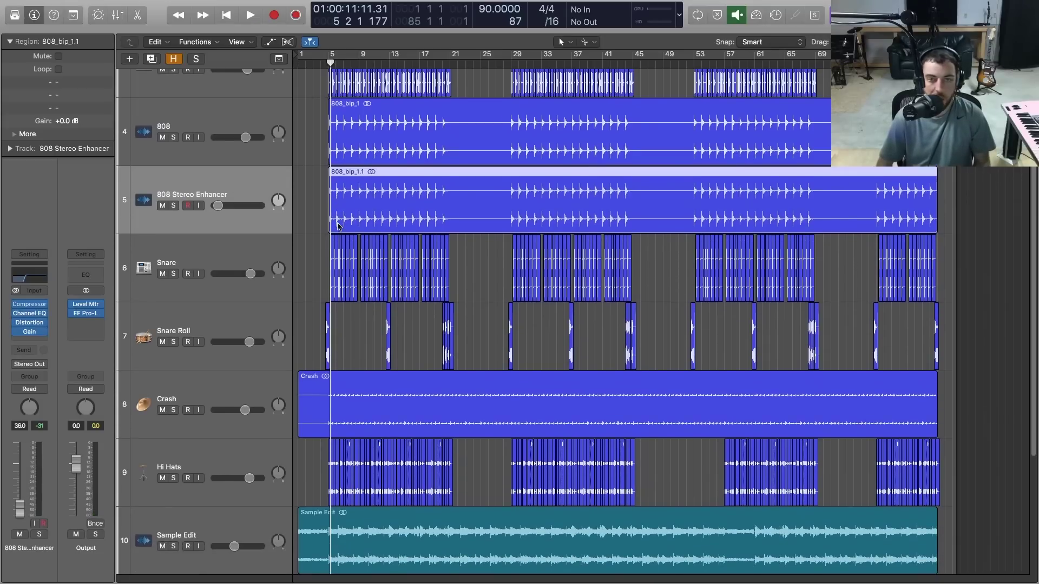
key(space)
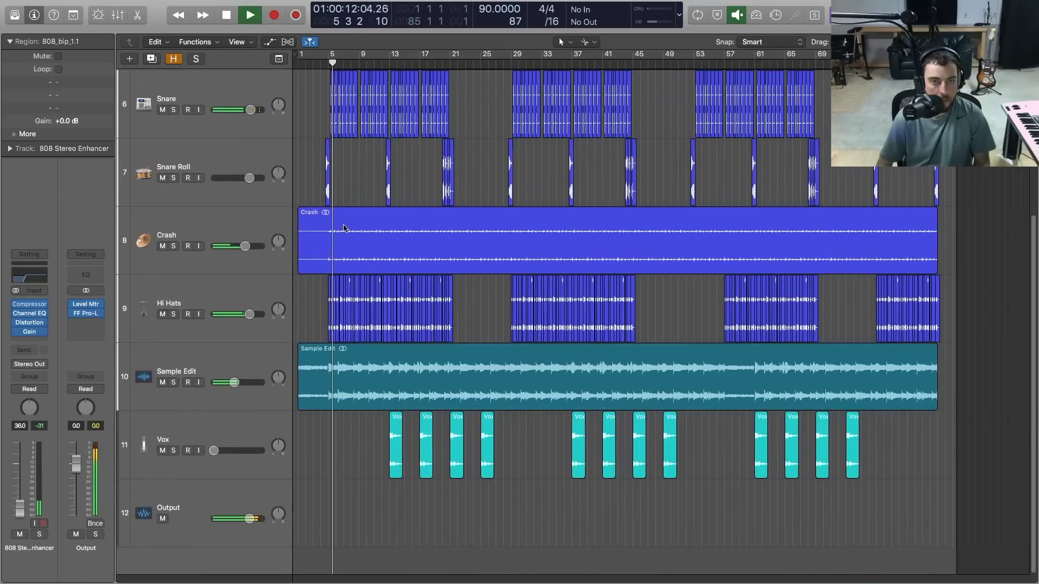
click(241, 347)
key(space)
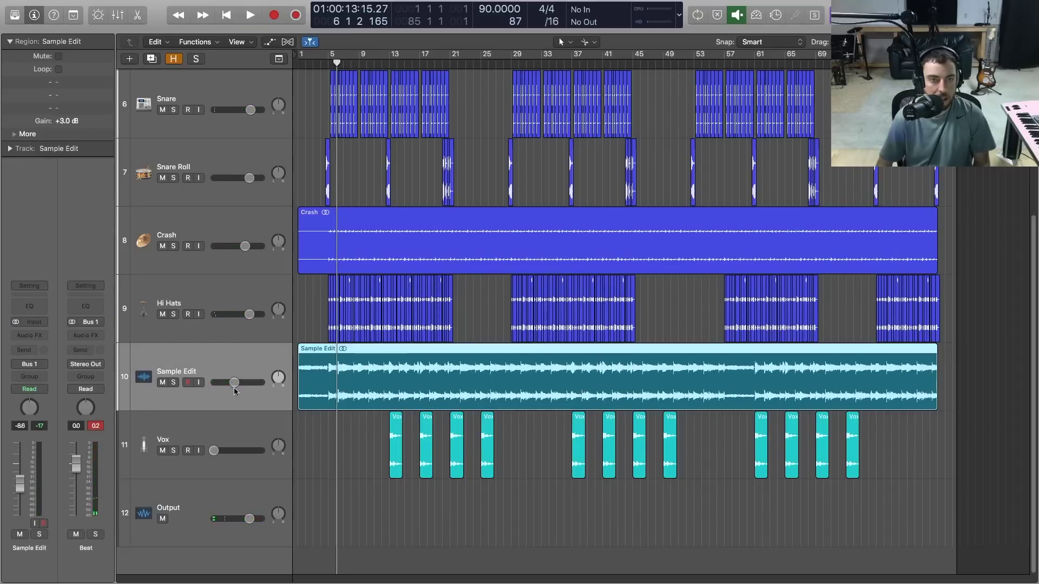
key(x)
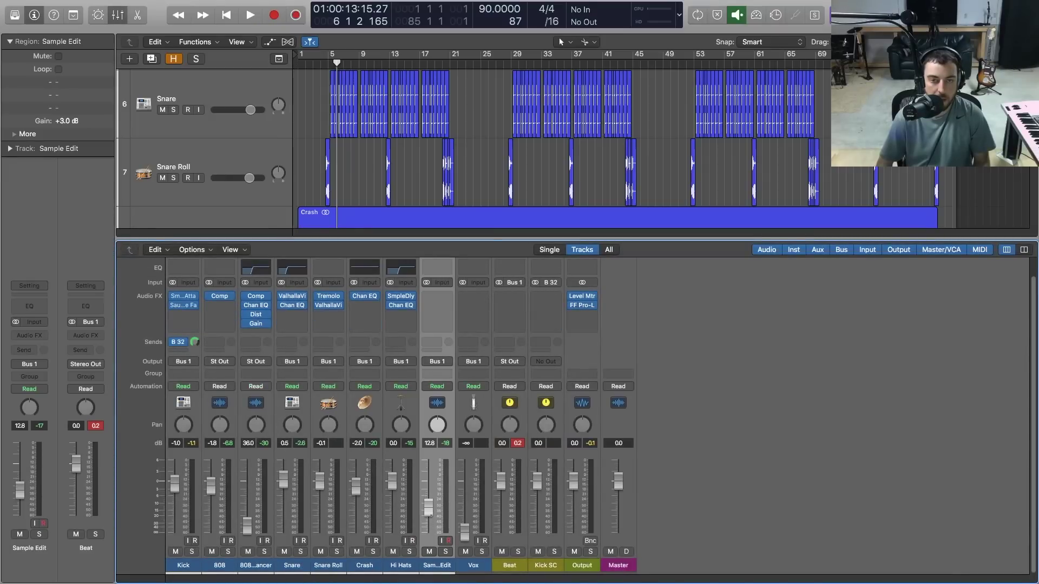
Step: Raise the Sample Edit track's volume to -3.2 dB and on to 3.1 dB while playing the full mix
key(space)
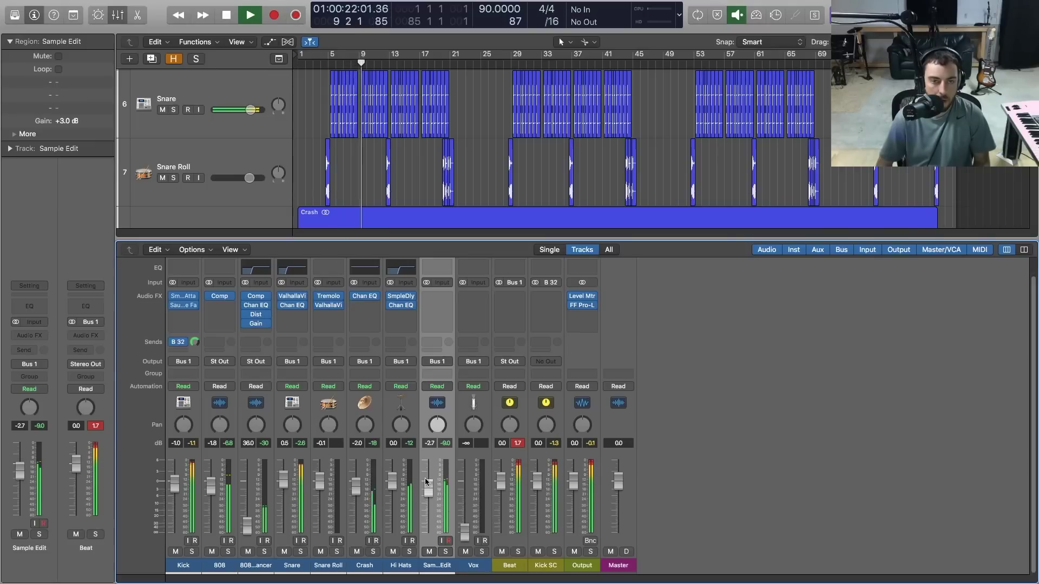
key(space)
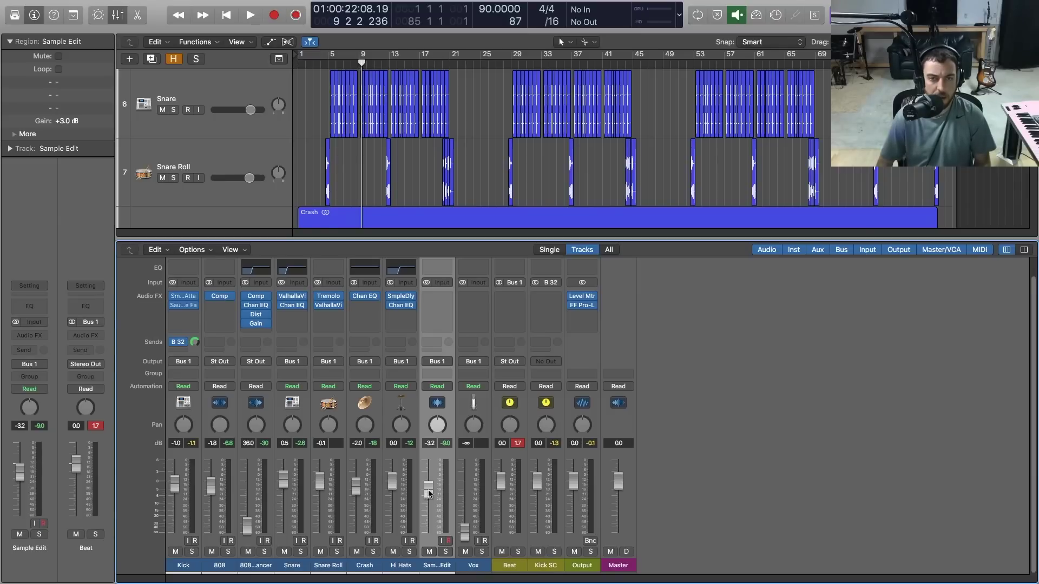
key(space)
drag(427, 493, 427, 481)
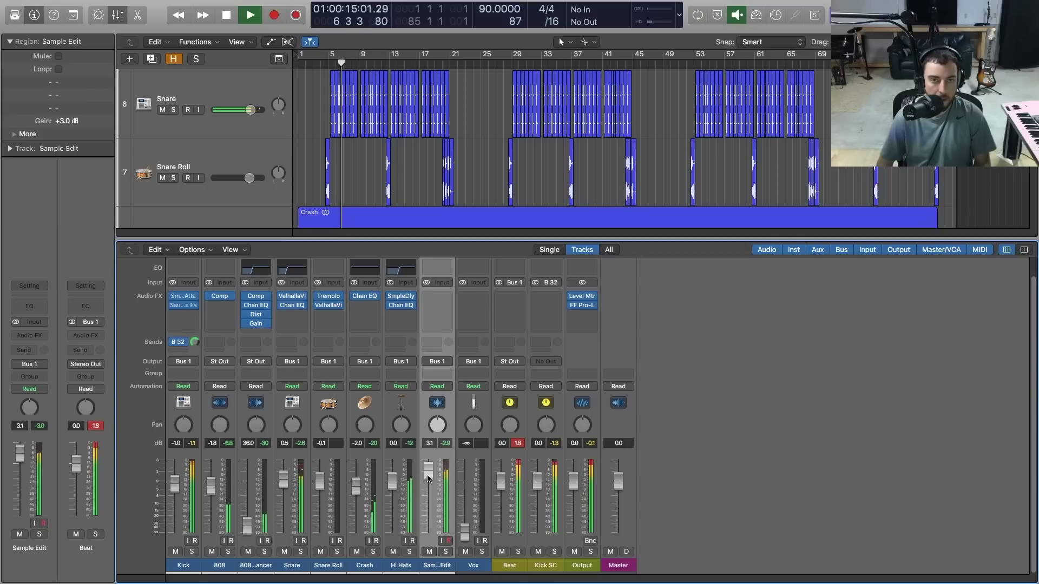
key(space)
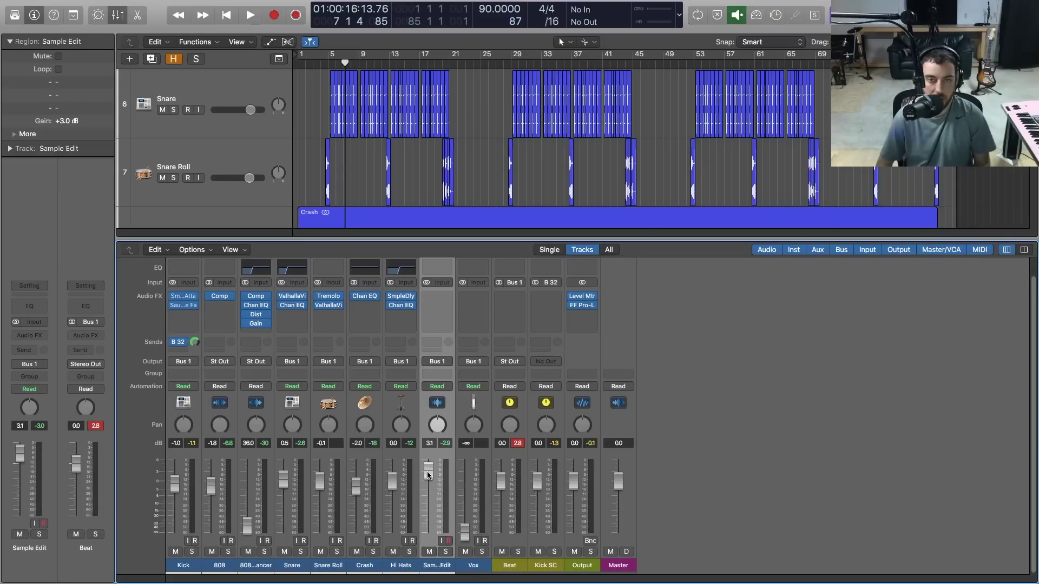
Step: Play the full mix and lower the Sample Edit track's volume to -3.5 dB, finishing at -2.0 dB
key(space)
mouse_move(427, 475)
mouse_down()
mouse_move(425, 512)
mouse_move(429, 494)
mouse_up()
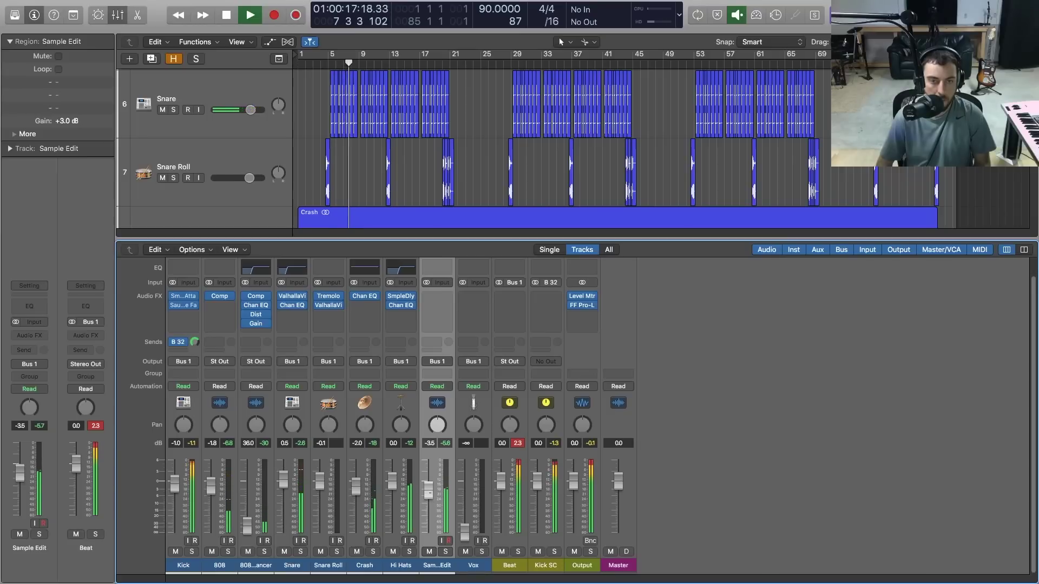
drag(429, 494, 429, 491)
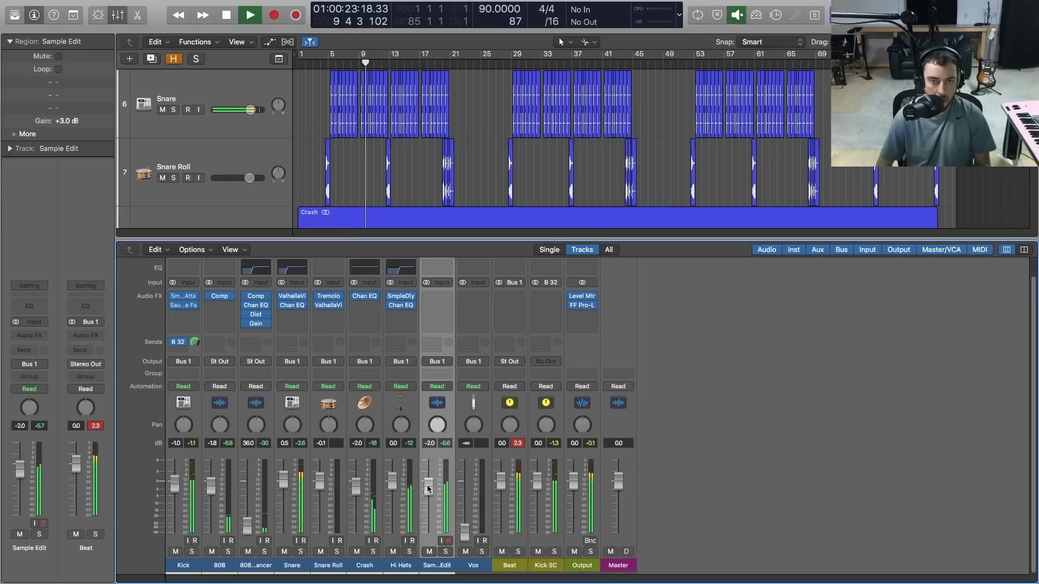
Step: Add a Channel EQ to the Sample Edit track with a 48 dB/Oct low cut at 126 Hz, auditioning it in the mix
click(448, 270)
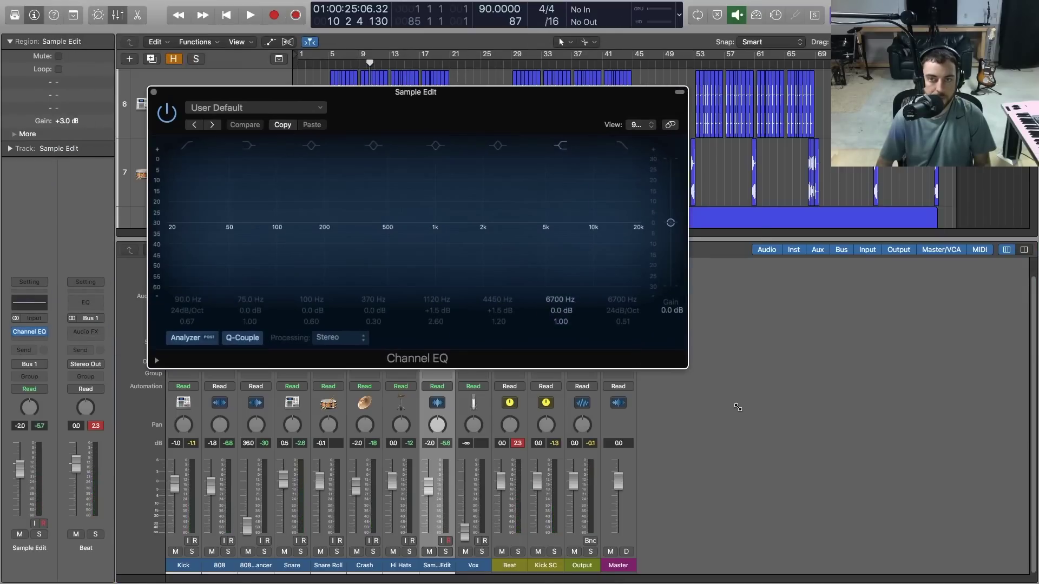
drag(738, 408, 739, 409)
drag(405, 93, 520, 148)
key(space)
click(347, 319)
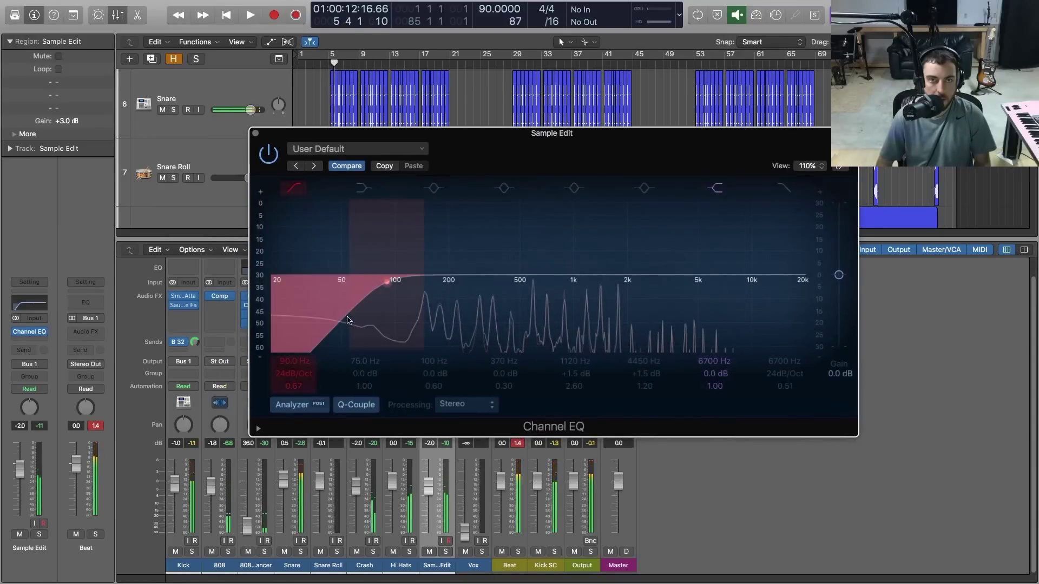
drag(276, 374, 278, 366)
drag(380, 319, 409, 318)
key(space)
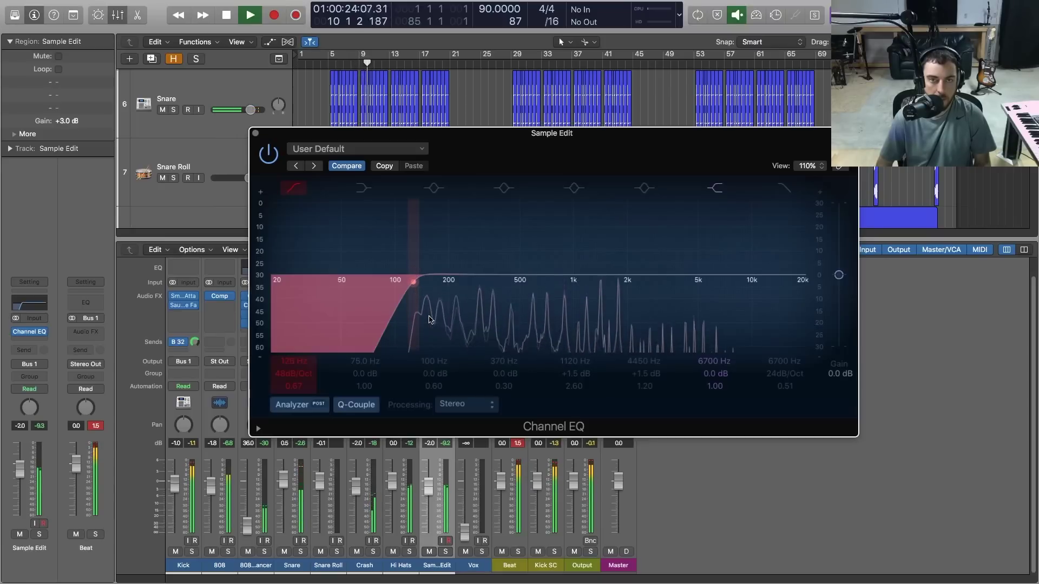
key(space)
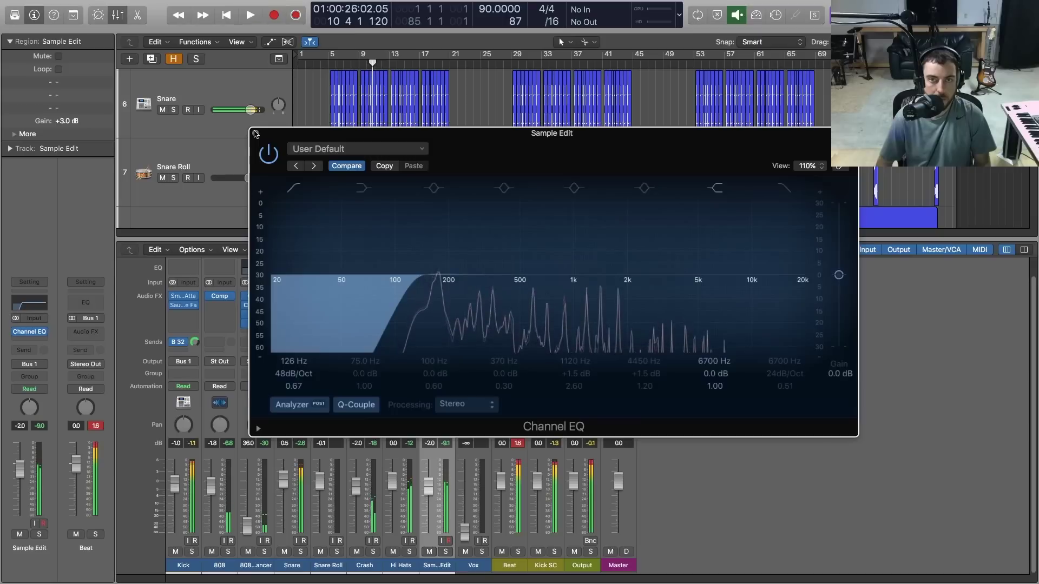
click(256, 134)
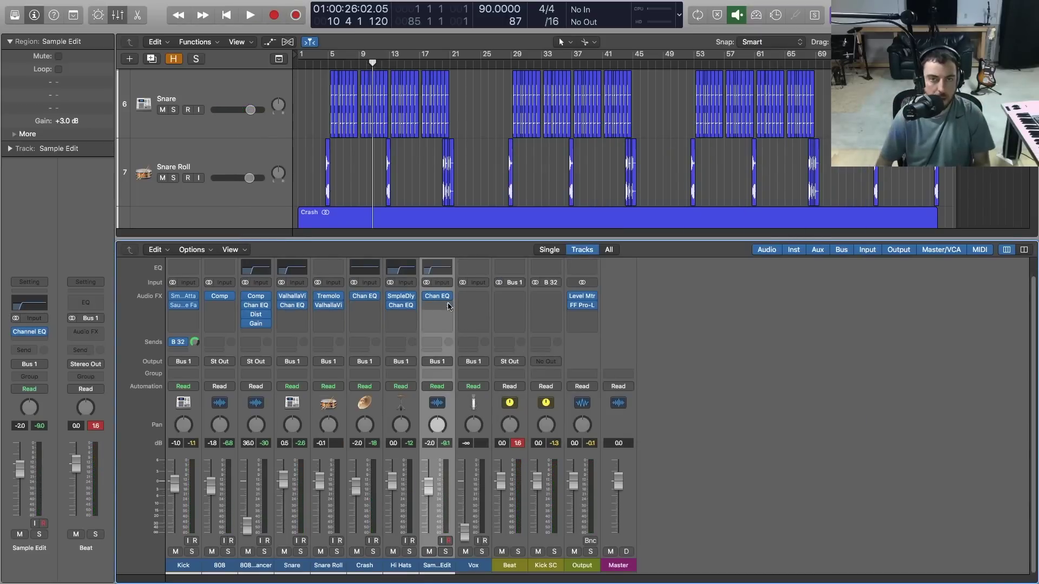
Step: Insert the stereo Waves Vitamin (s) plug-in after the Channel EQ on the Sample Edit track
click(449, 307)
mouse_move(470, 566)
mouse_move(573, 566)
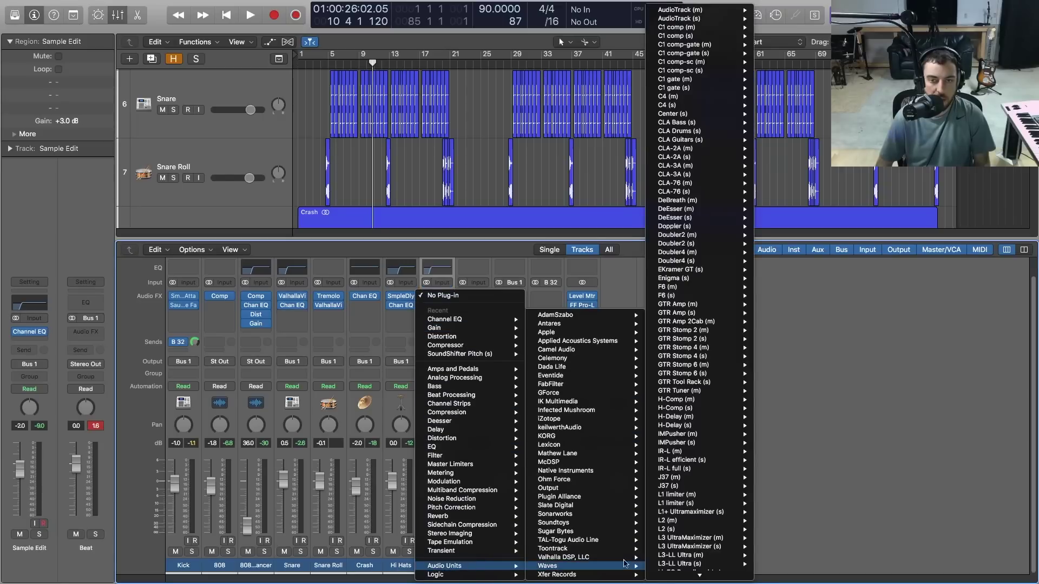
scroll(702, 379, down, 15)
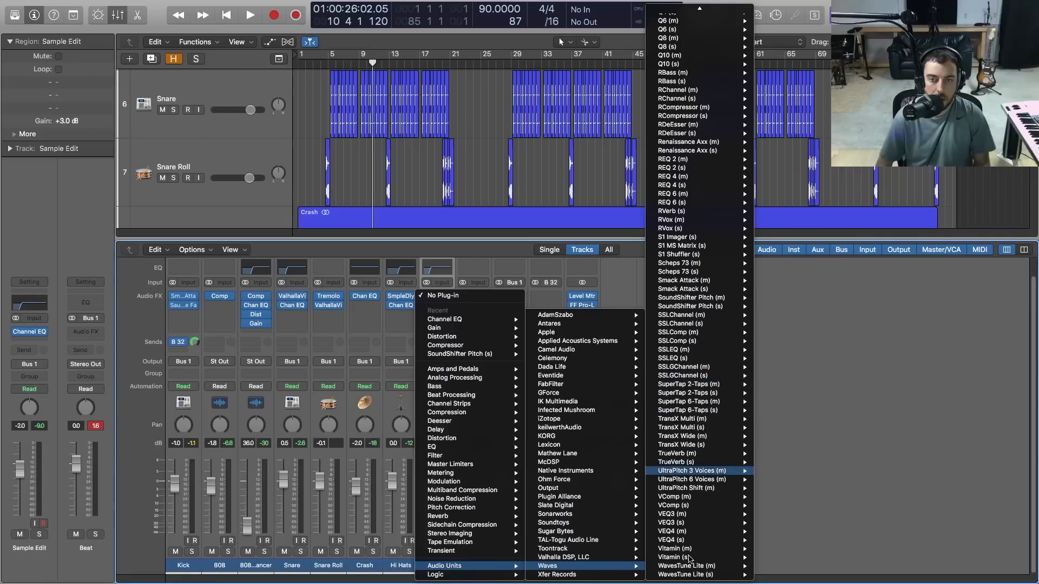
click(771, 559)
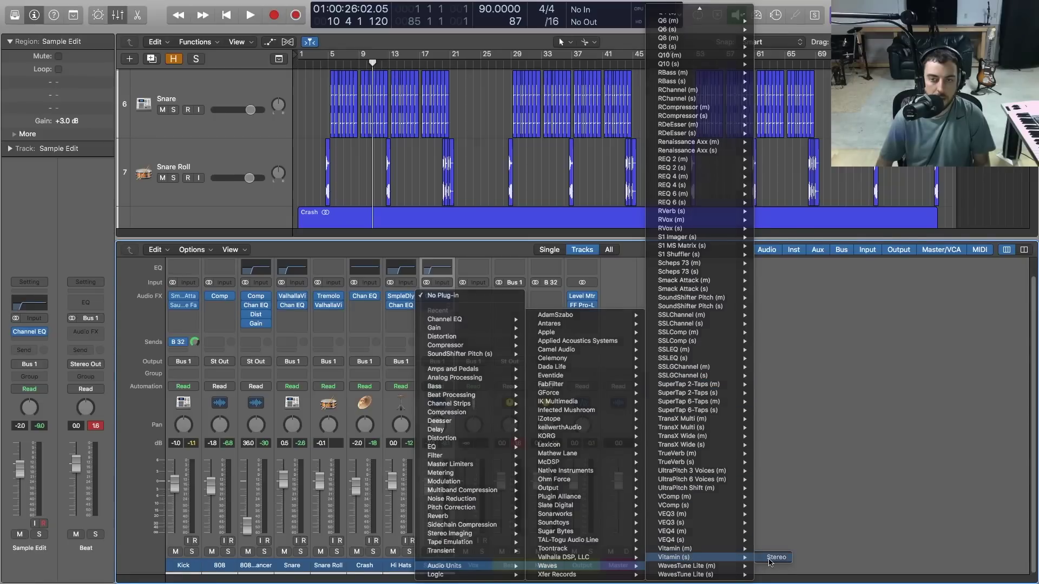
drag(466, 204, 485, 159)
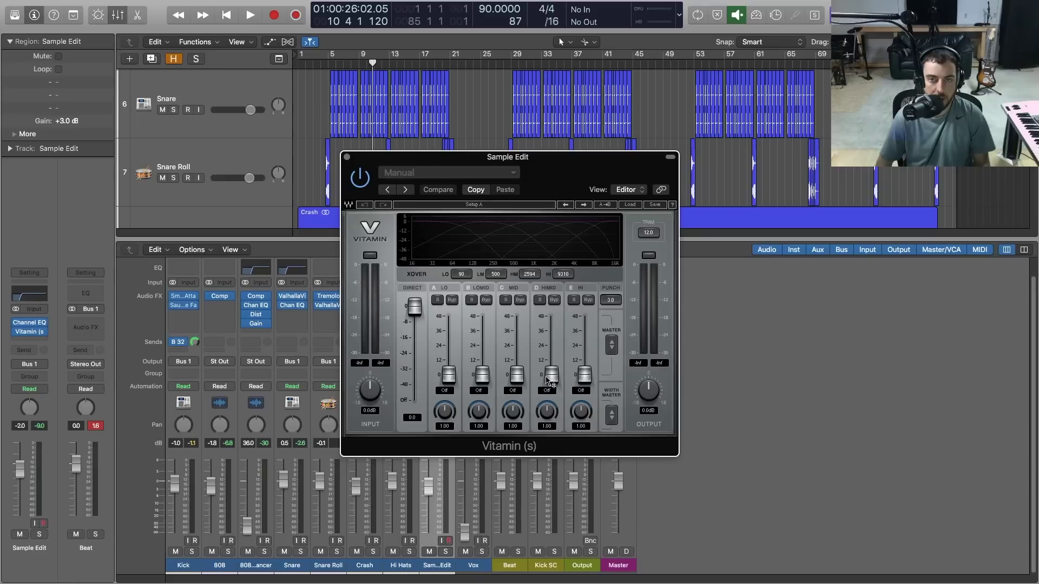
Step: Solo the Sample Edit track during playback and set Vitamin's HI band to level 17.0 and width 3.00
drag(548, 380, 551, 345)
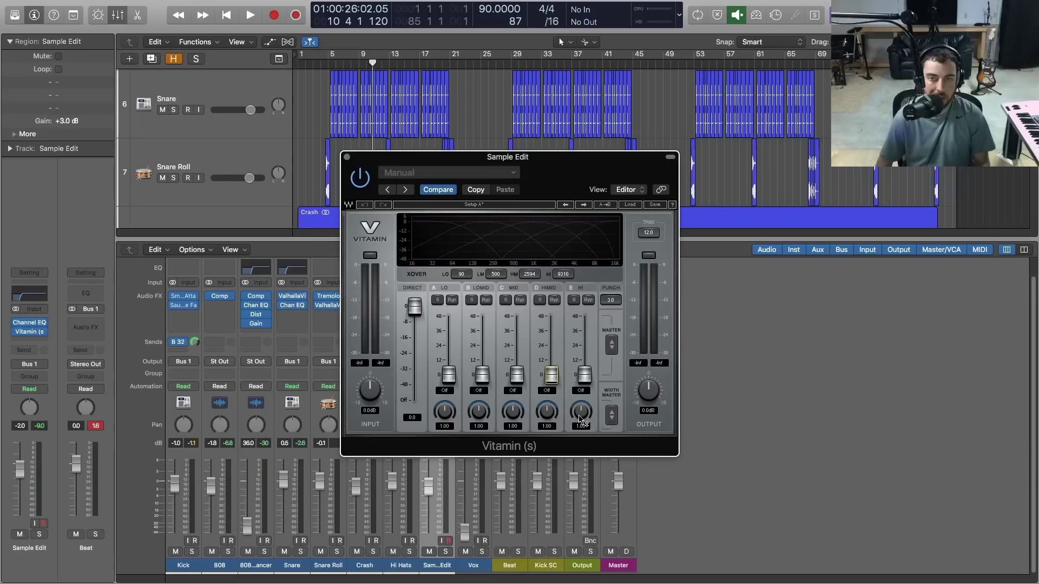
key(space)
drag(579, 417, 579, 391)
drag(470, 157, 554, 149)
click(446, 552)
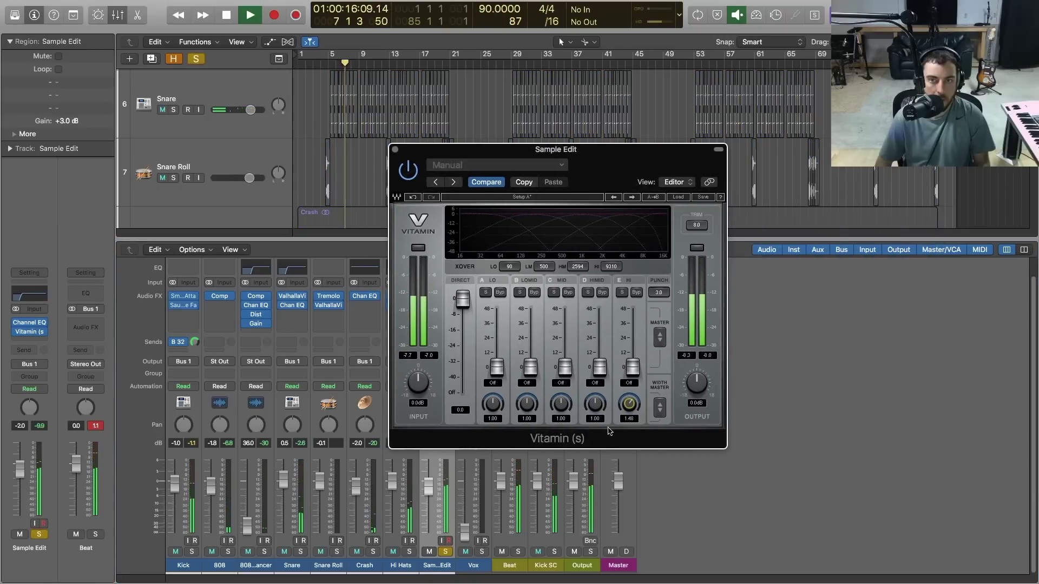
drag(632, 367, 632, 347)
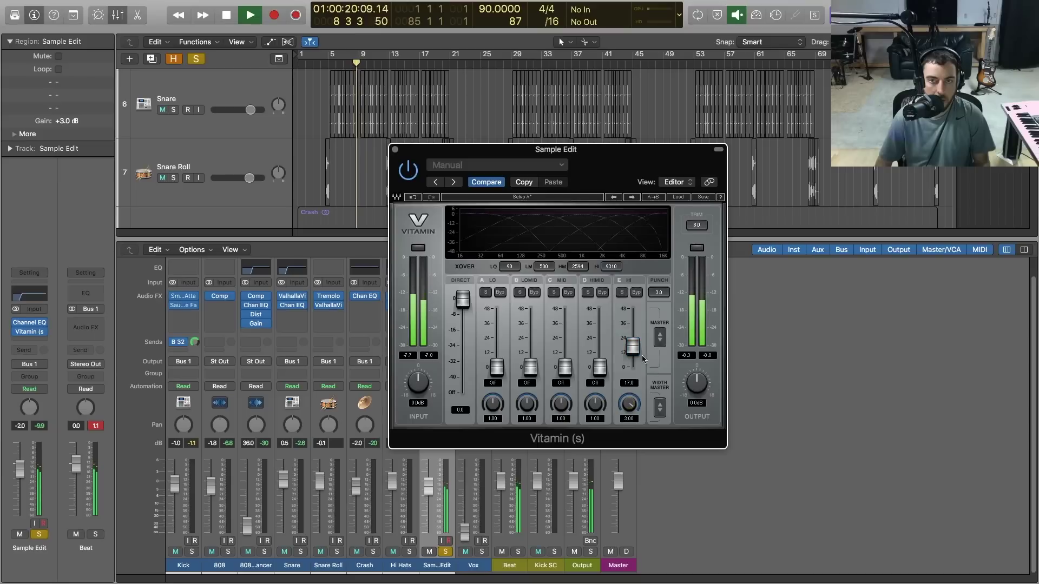
Step: Raise Vitamin's HIMID band to level 30.3 with a width of 1.44
drag(597, 375, 599, 349)
drag(595, 403, 595, 403)
drag(600, 348, 599, 330)
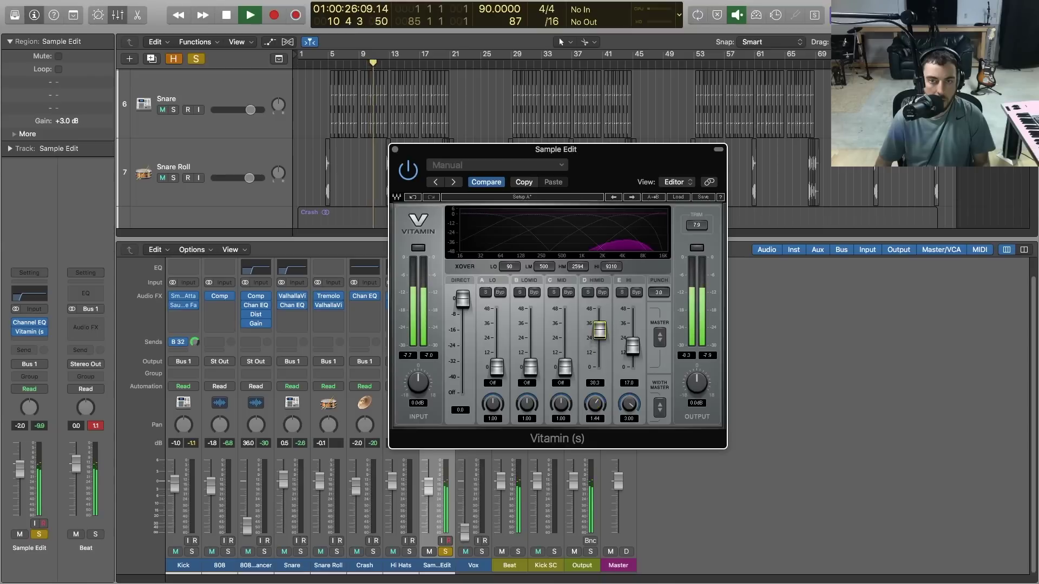
Step: Set LOMID to 10.6 with width 1.52, MID to 11.6 with width 1.00 and HIMID to 19.5, unsoloing the sample to check the mix
drag(528, 406, 565, 353)
drag(561, 403, 561, 414)
click(445, 551)
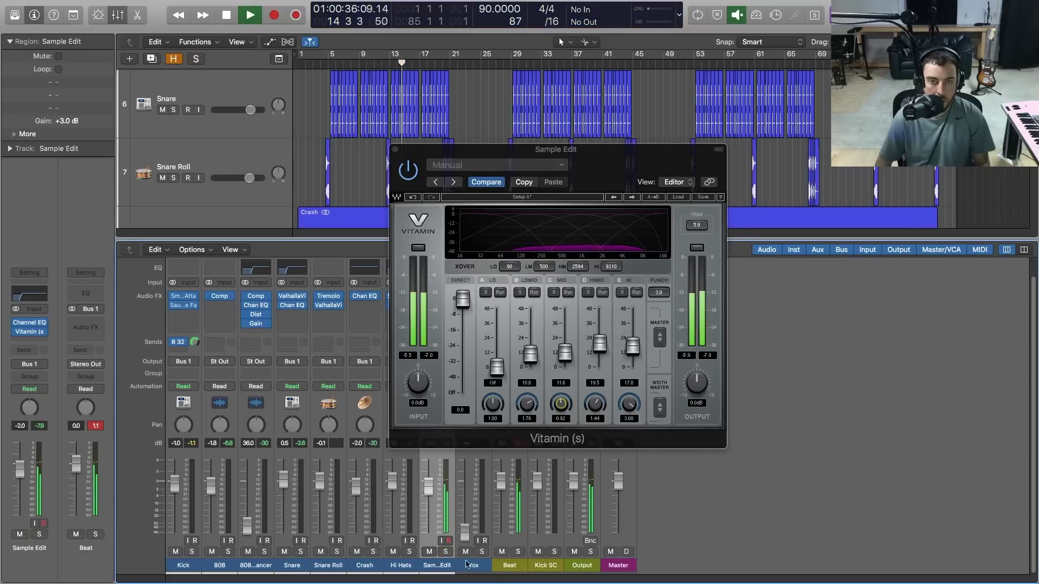
drag(561, 405, 527, 409)
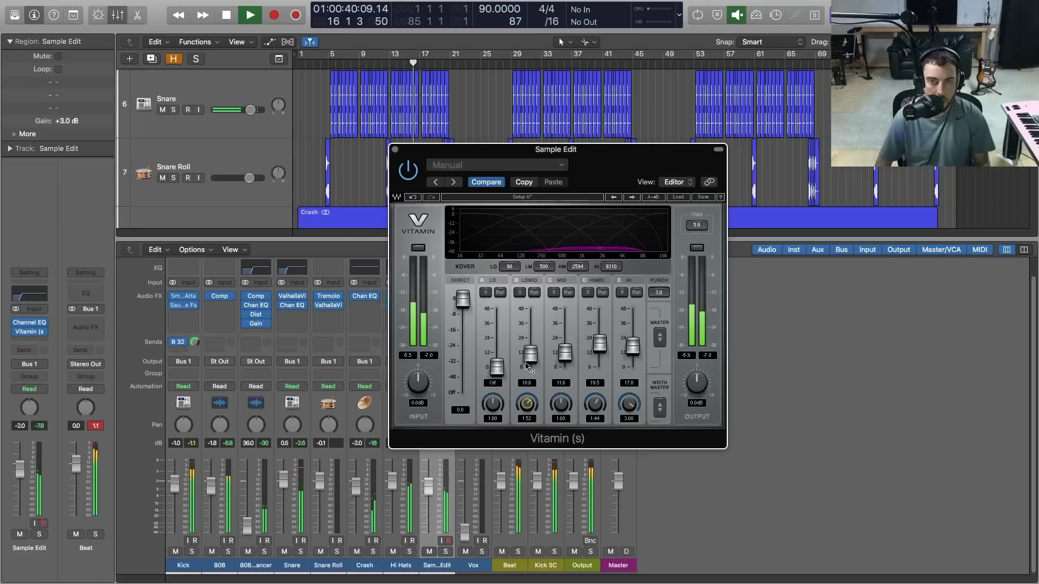
key(space)
Step: Hide the Mixer and audition Vitamin's soloed LOMID and MID bands, playing from about bar 13
drag(448, 152, 568, 188)
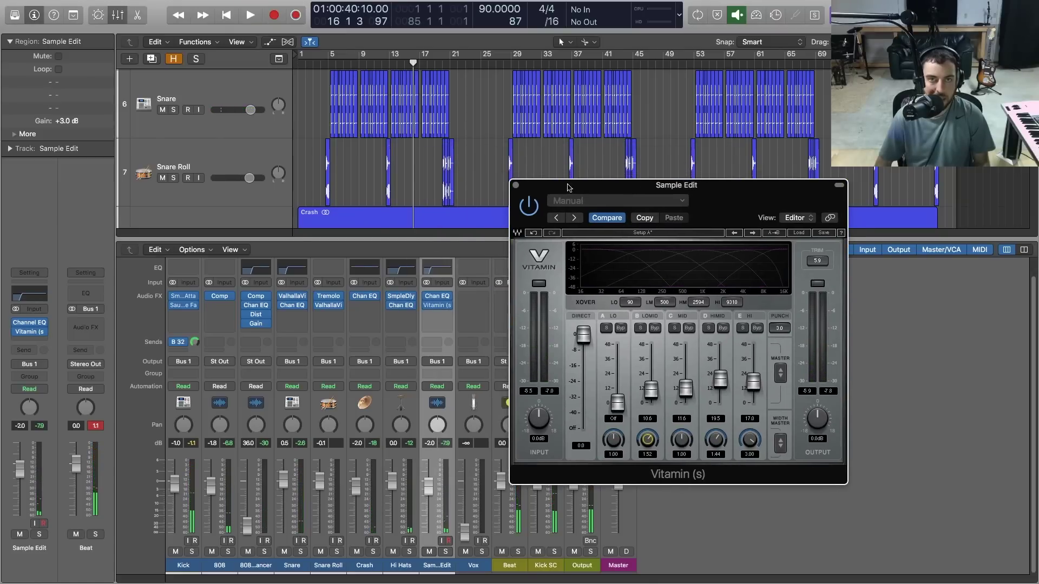
key(x)
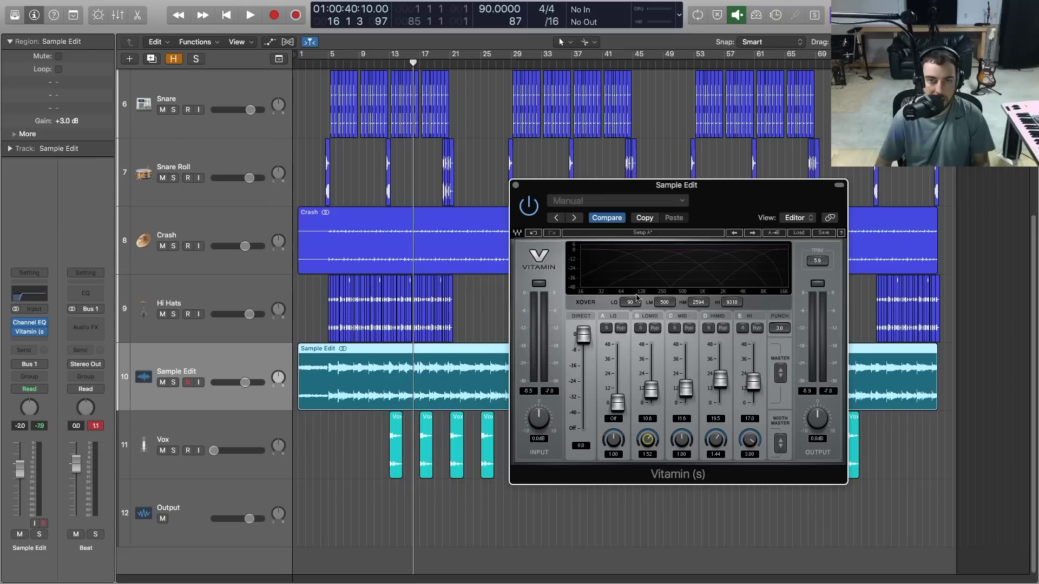
click(333, 68)
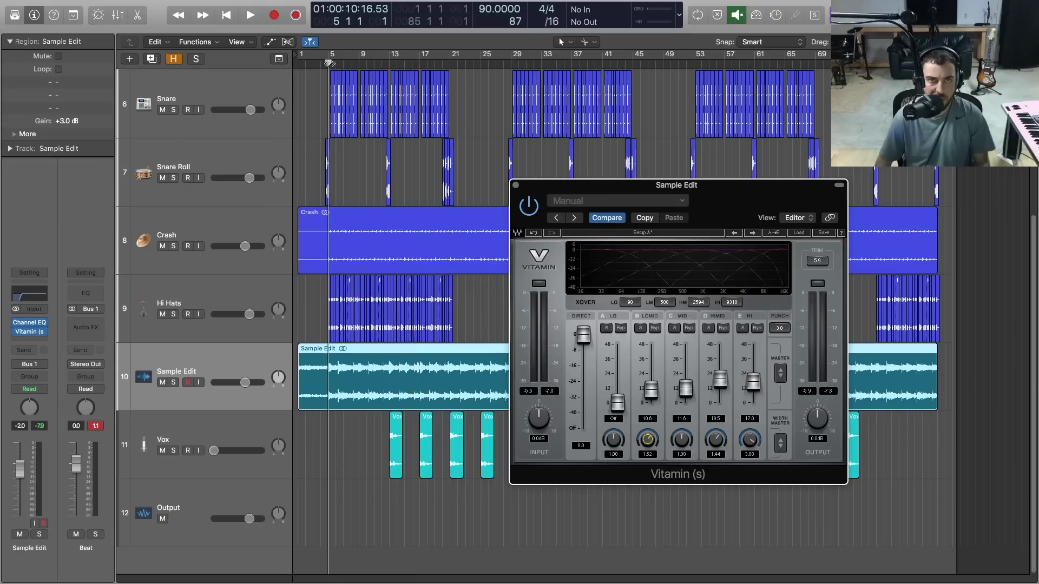
click(642, 328)
key(space)
click(391, 66)
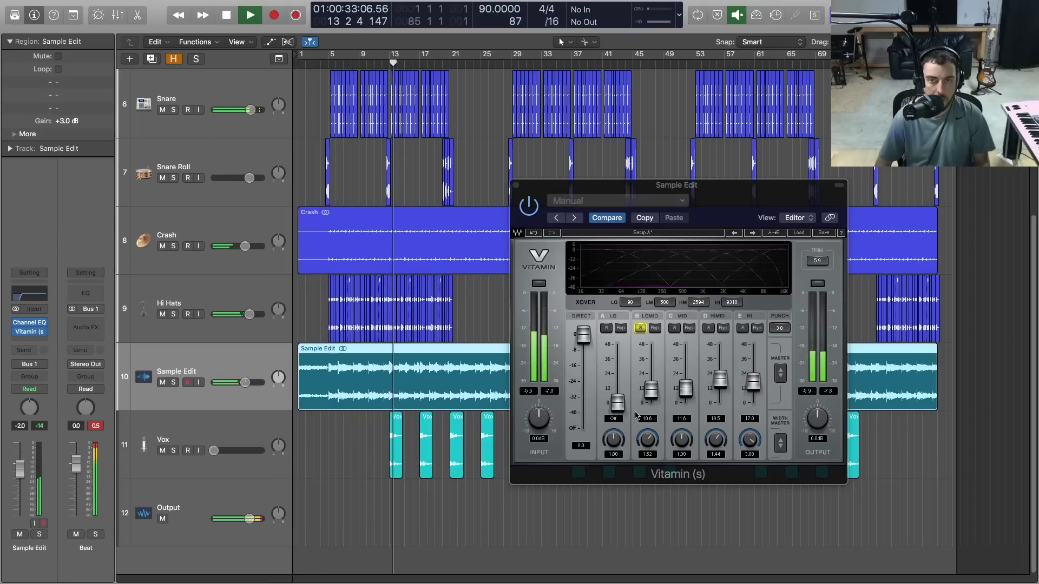
click(675, 329)
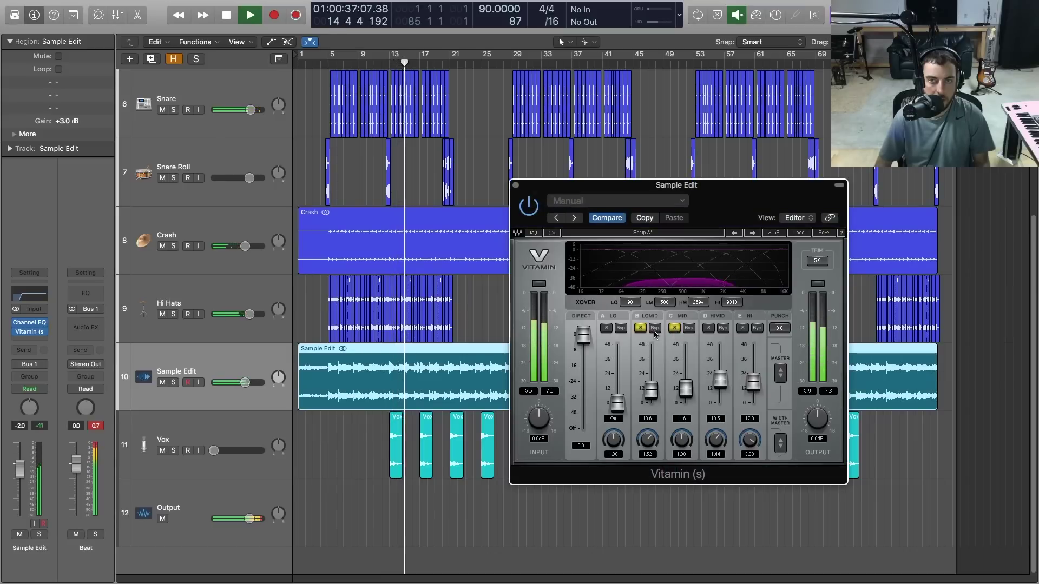
Step: Compare the LOMID, MID and HIMID bands bypassed and active during playback, and clear all band solos
click(655, 328)
click(689, 328)
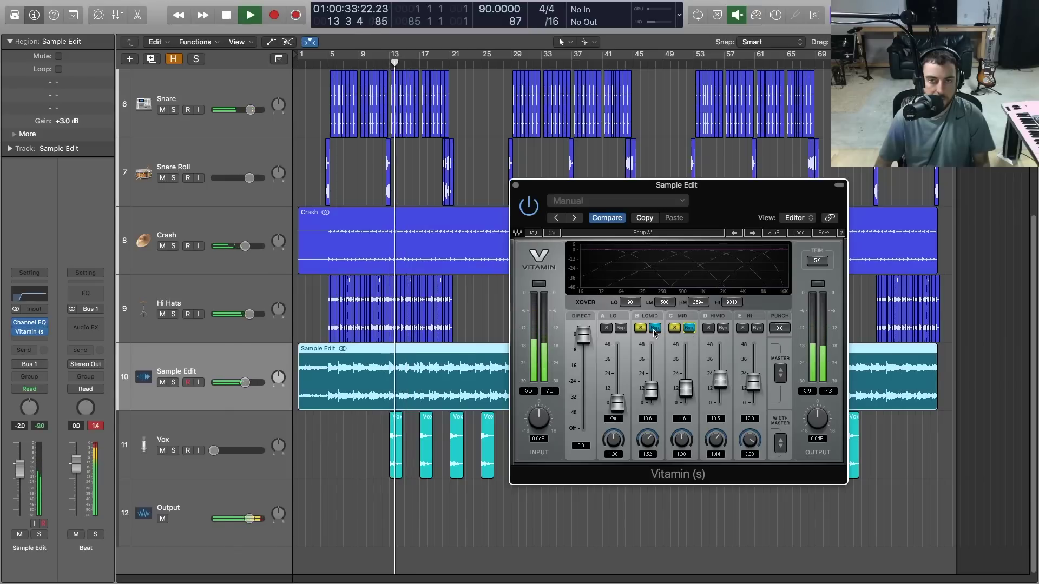
click(723, 329)
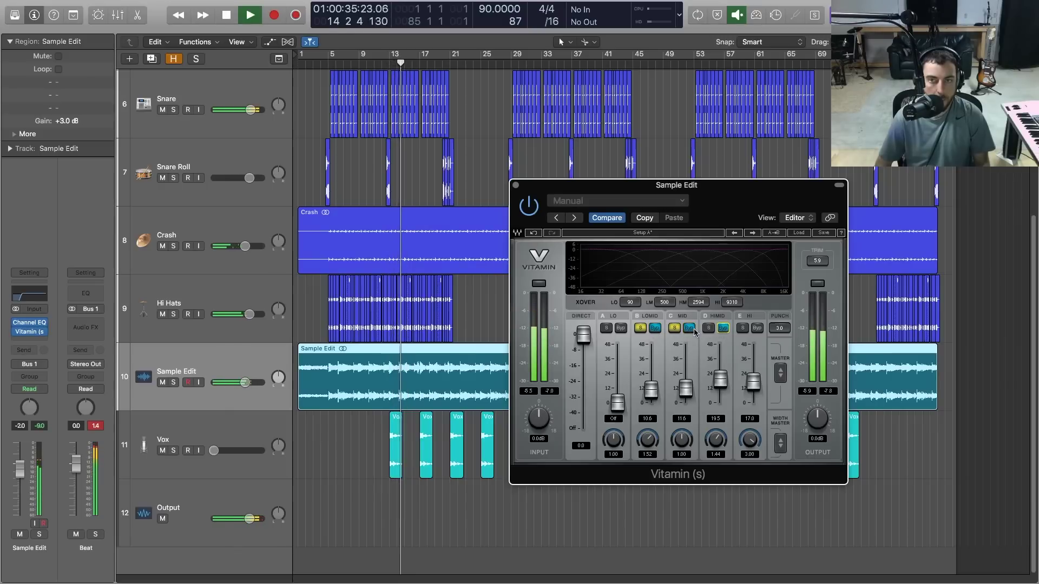
click(658, 331)
key(space)
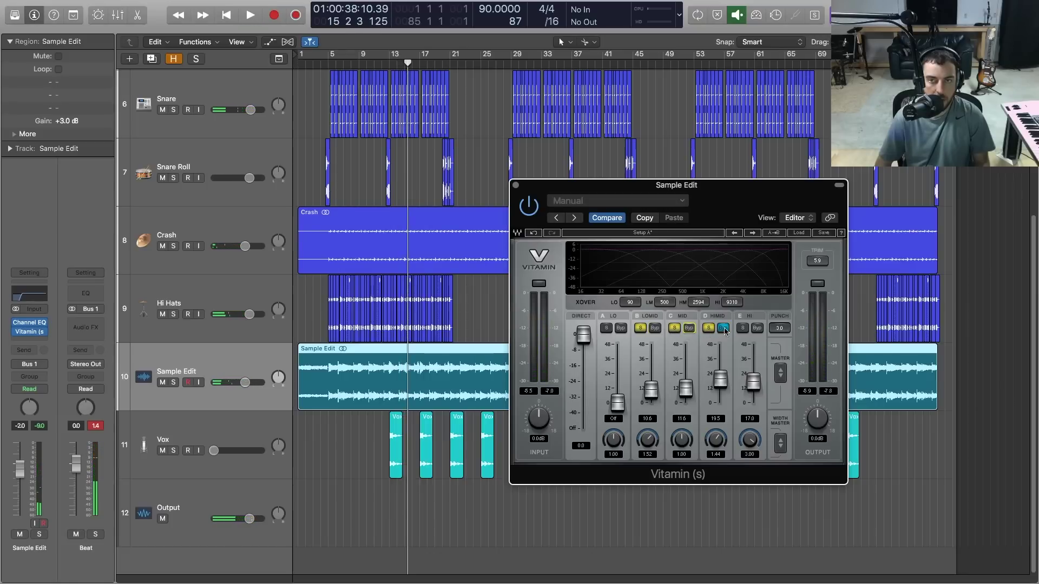
key(space)
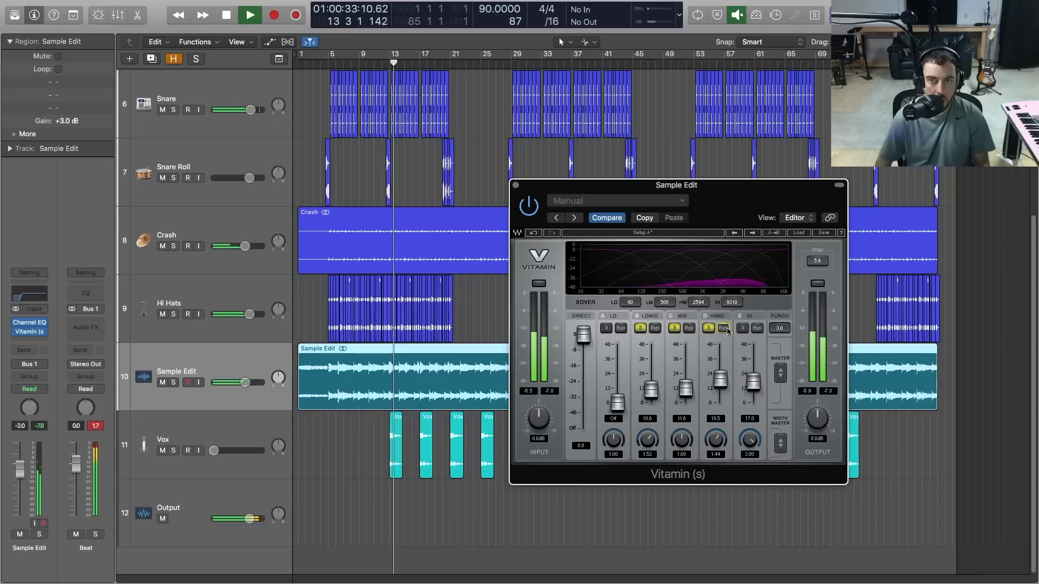
click(676, 329)
click(710, 330)
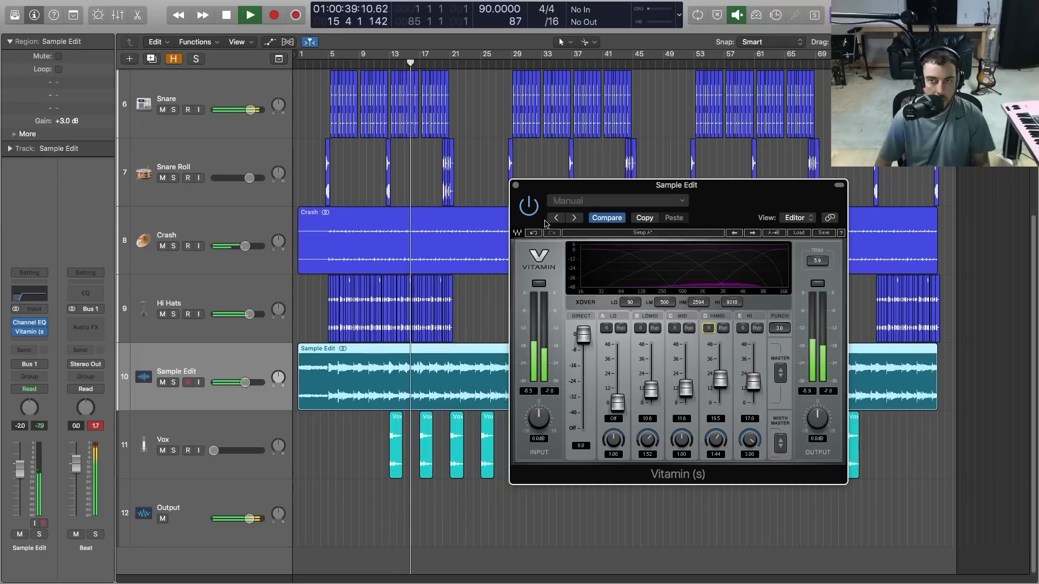
Step: Compare the mix with the whole Vitamin plug-in bypassed and re-enabled, and close its window
key(space)
click(529, 211)
key(space)
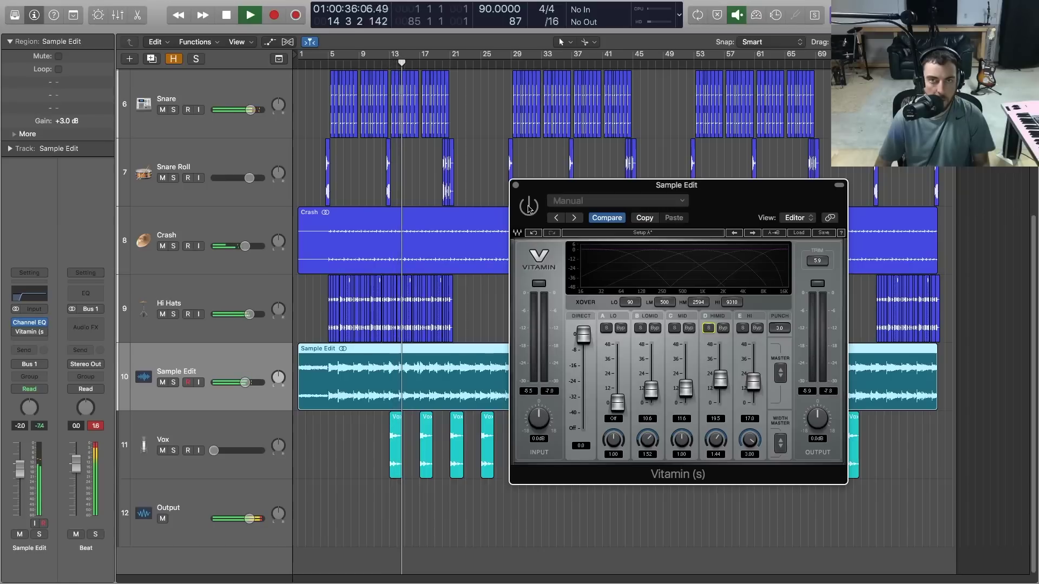
key(space)
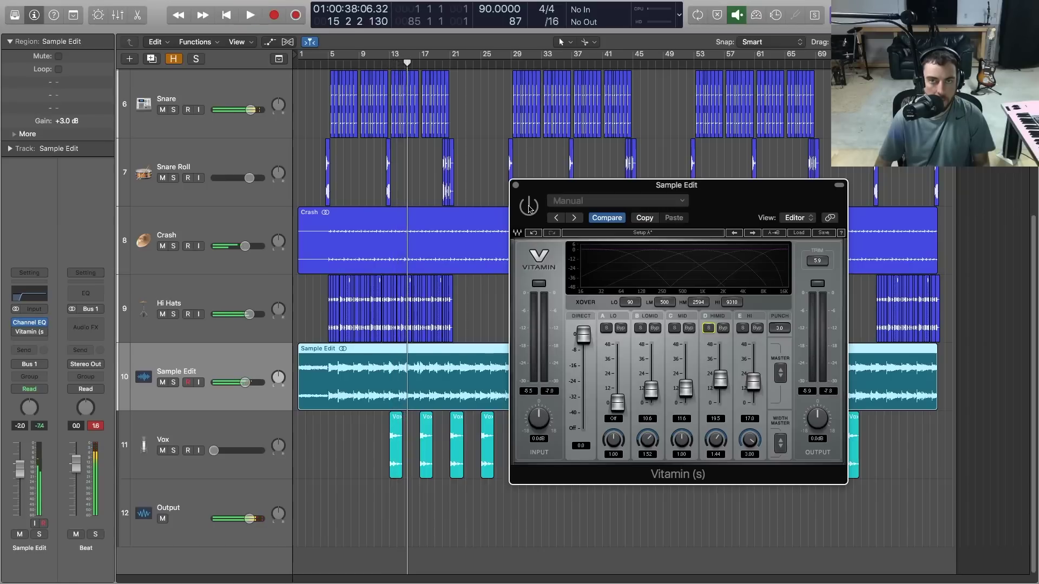
key(space)
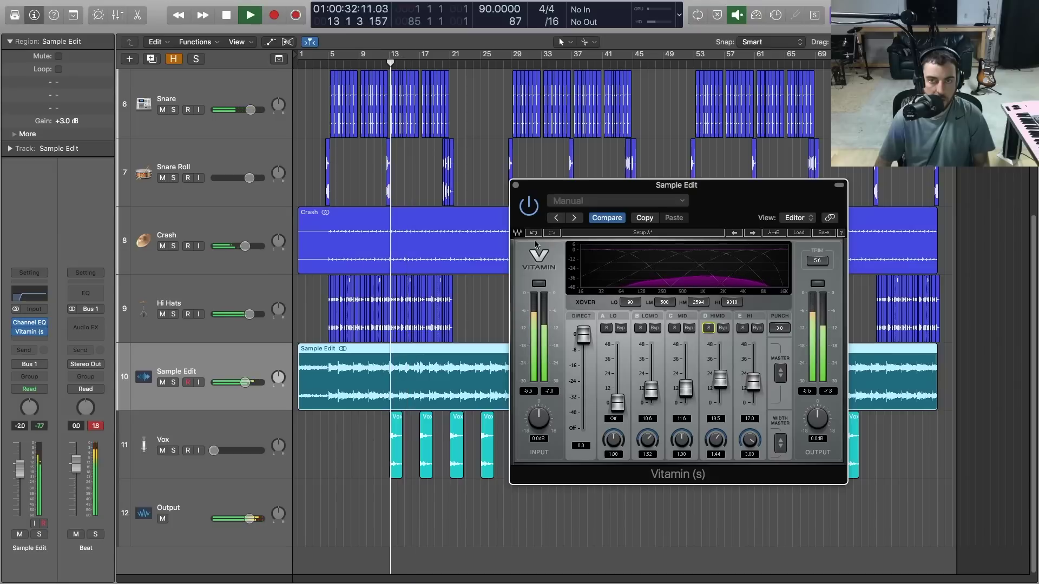
click(516, 185)
click(523, 521)
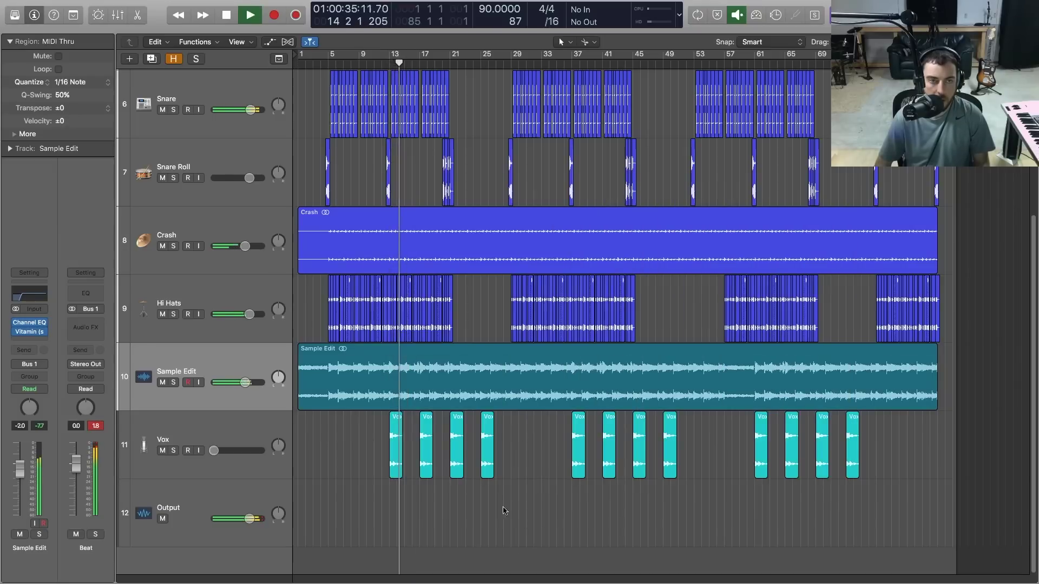
Step: Reopen Vitamin, lower its width master until the LO and MID widths are 0.76, and replay the mix with the plug-in hidden
click(36, 333)
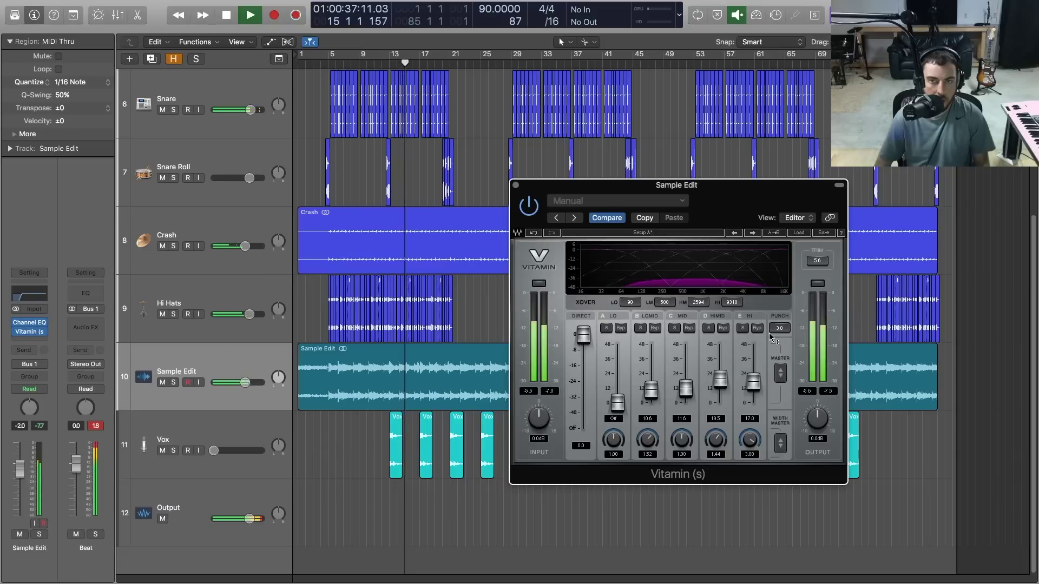
key(space)
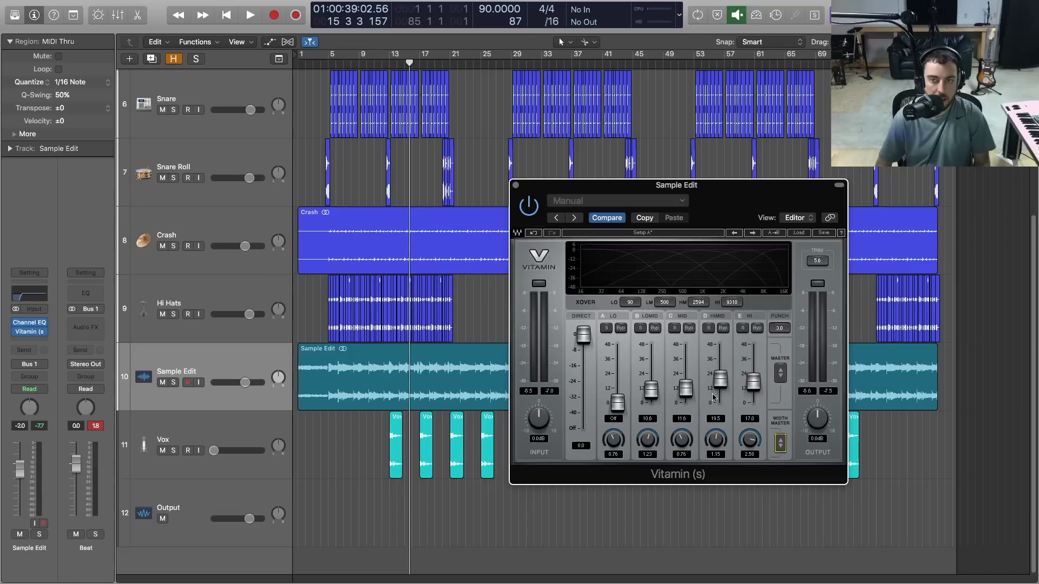
key(space)
key(v)
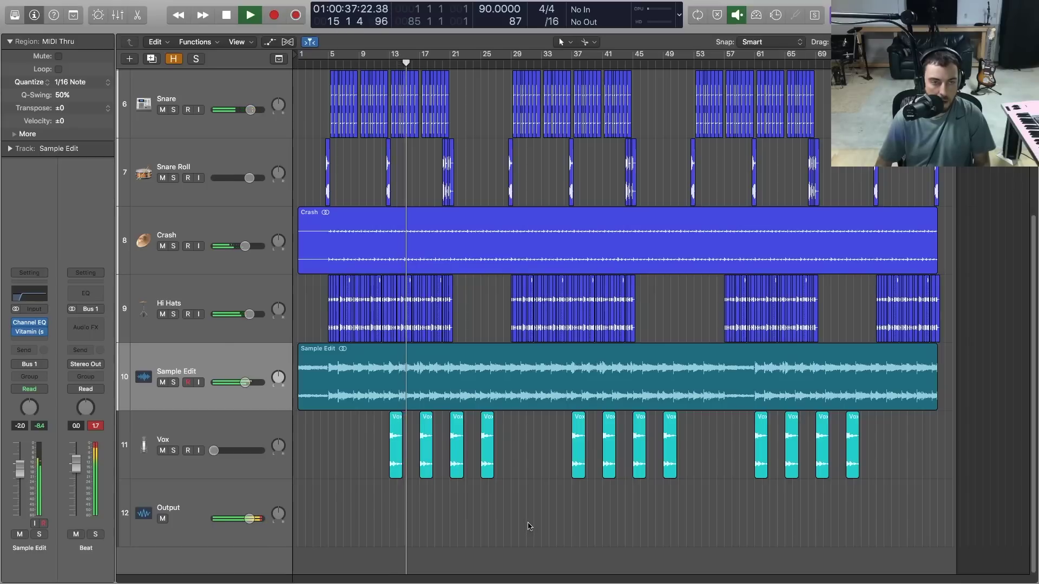
Step: Select the Vox track and raise its volume to -1.6 dB, replaying the mix from about bar 13
click(238, 468)
click(407, 513)
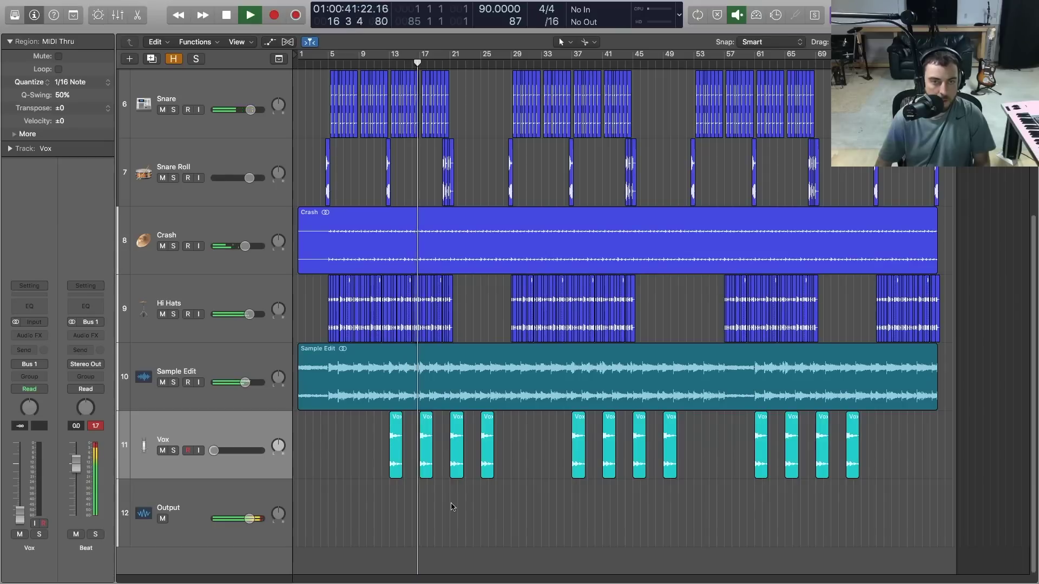
key(space)
click(230, 431)
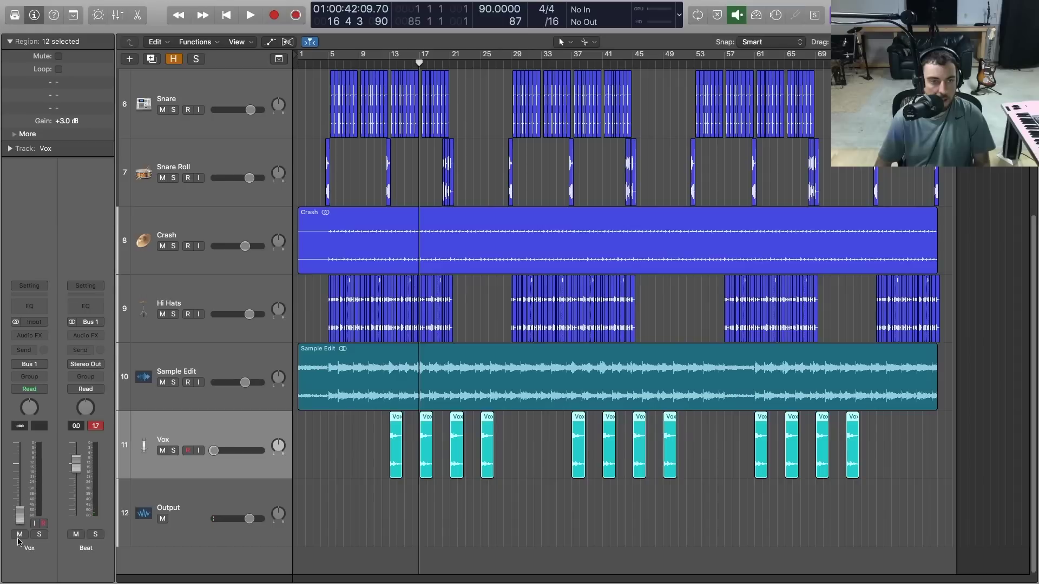
key(space)
drag(20, 520, 20, 470)
key(space)
key(space)
key(space)
key(space)
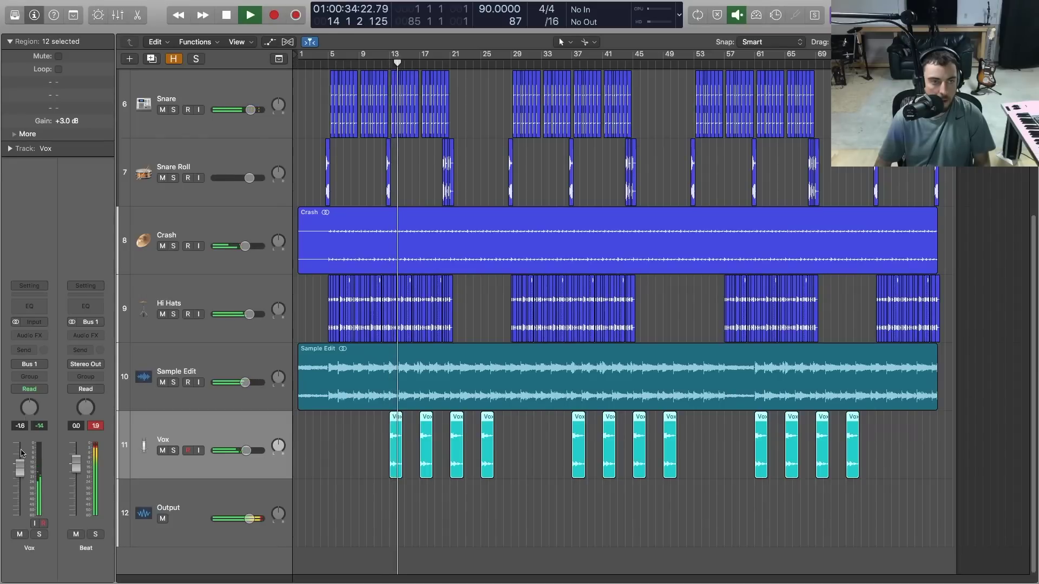
Step: Solo the Vox track and add a Channel EQ with a 48 dB/Oct low cut at roughly 300 Hz
key(space)
click(174, 451)
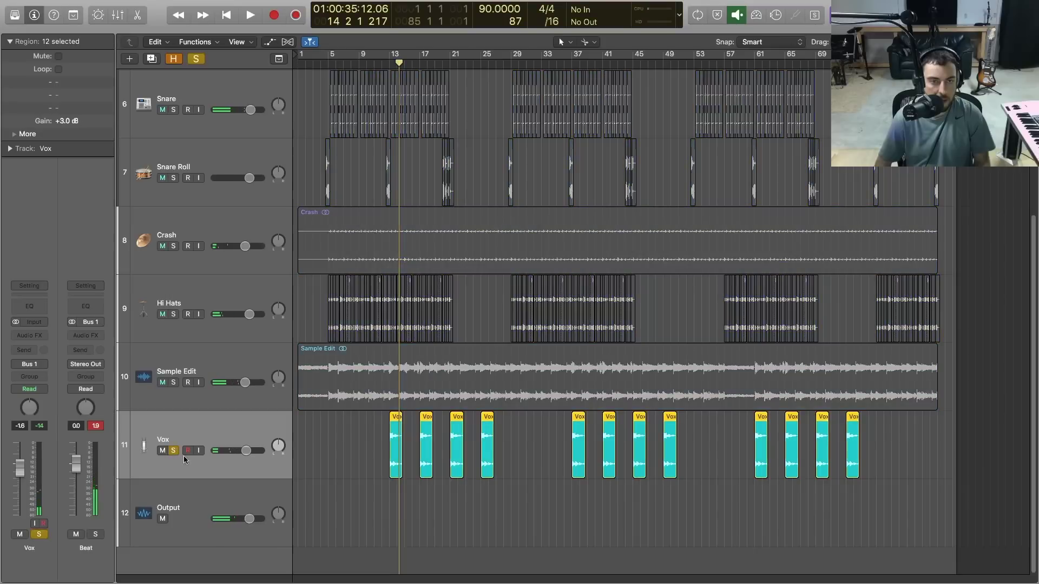
key(space)
key(space)
click(39, 309)
click(103, 88)
key(space)
drag(144, 214, 215, 217)
drag(101, 274, 102, 261)
drag(259, 238, 291, 239)
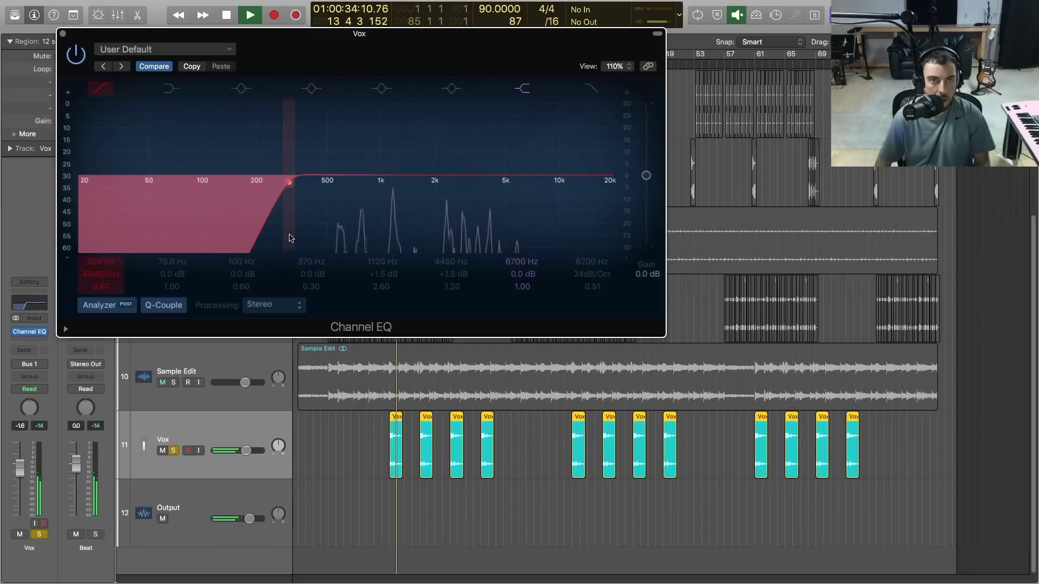
Step: Close the Vox's Channel EQ window, unsolo the track and replay the full mix
key(space)
click(63, 33)
key(space)
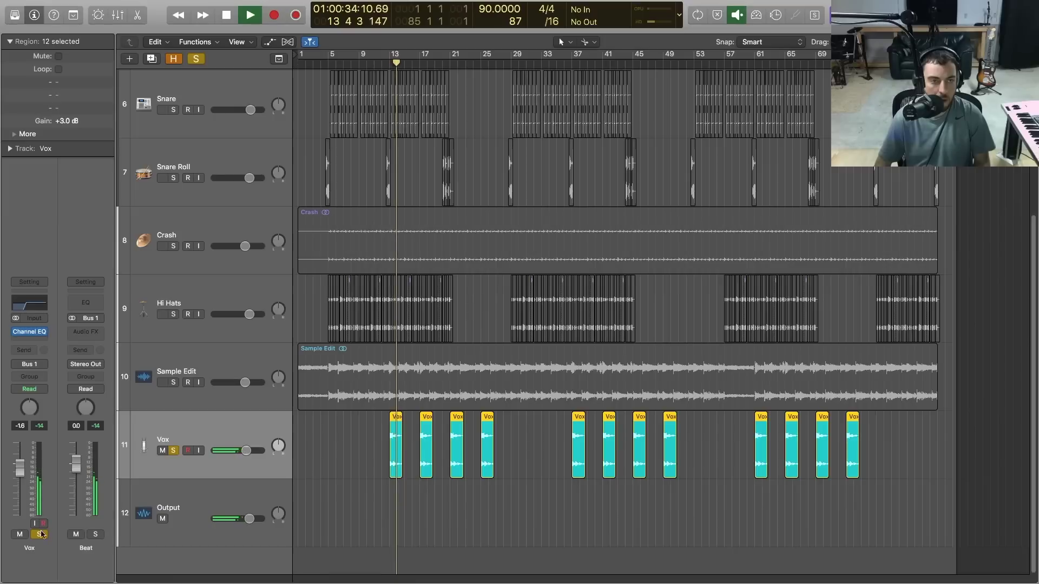
click(40, 534)
key(space)
key(space)
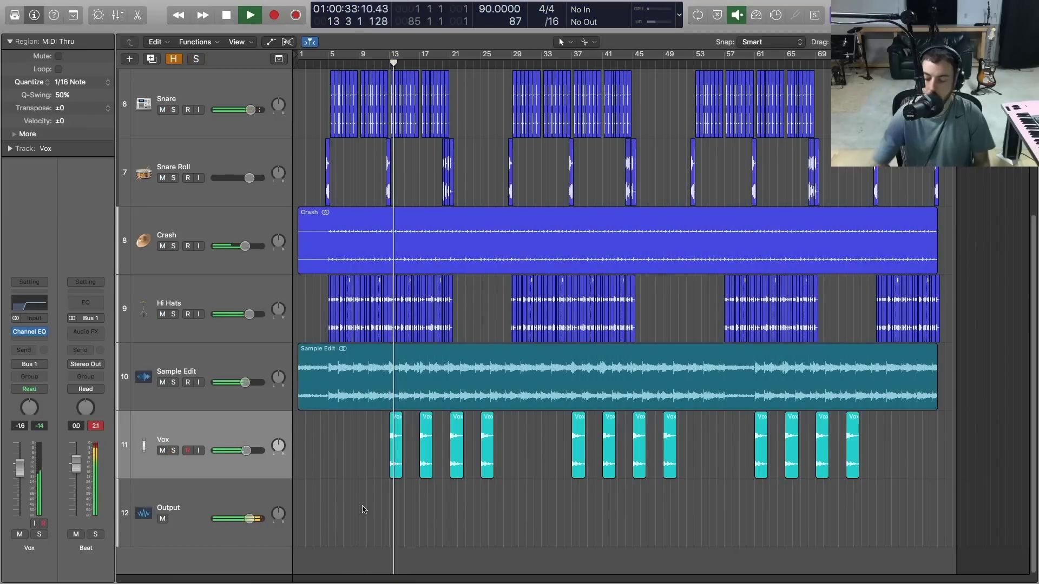
Step: Fit all tracks in view, show the Mixer and open the Output channel's Level Meter during playback
key(super+Up)
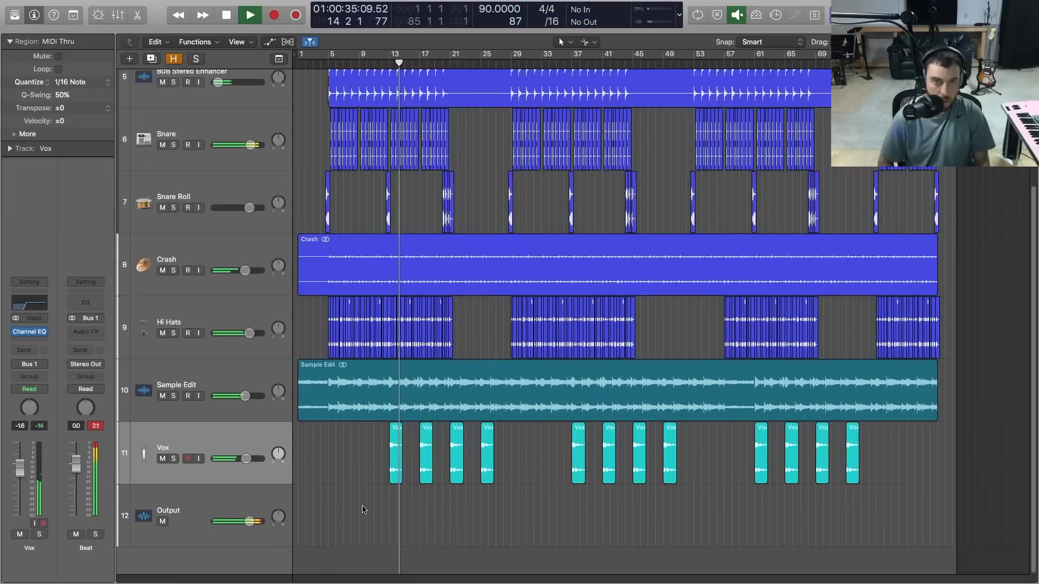
key(super+Up)
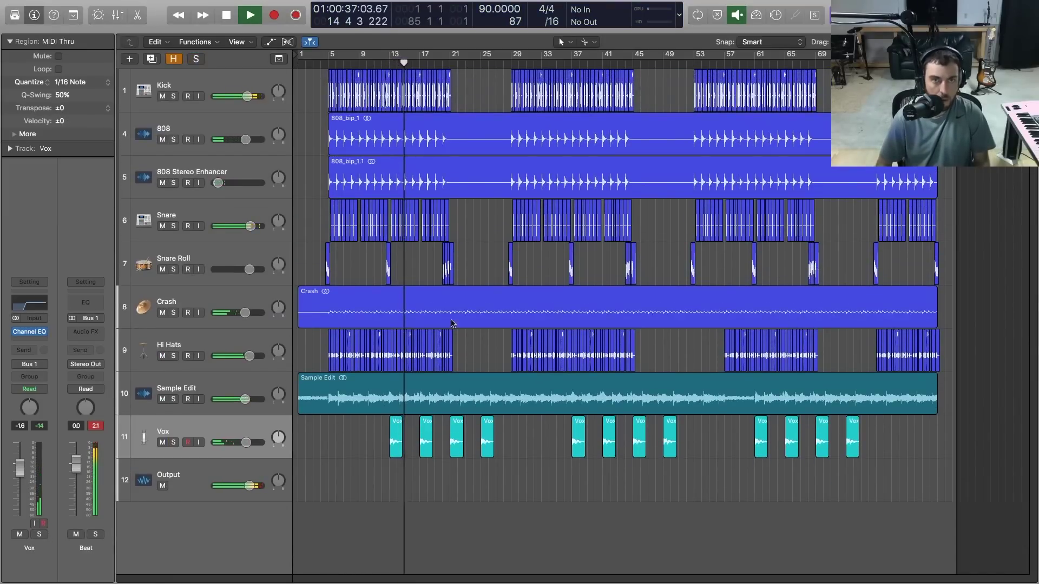
key(x)
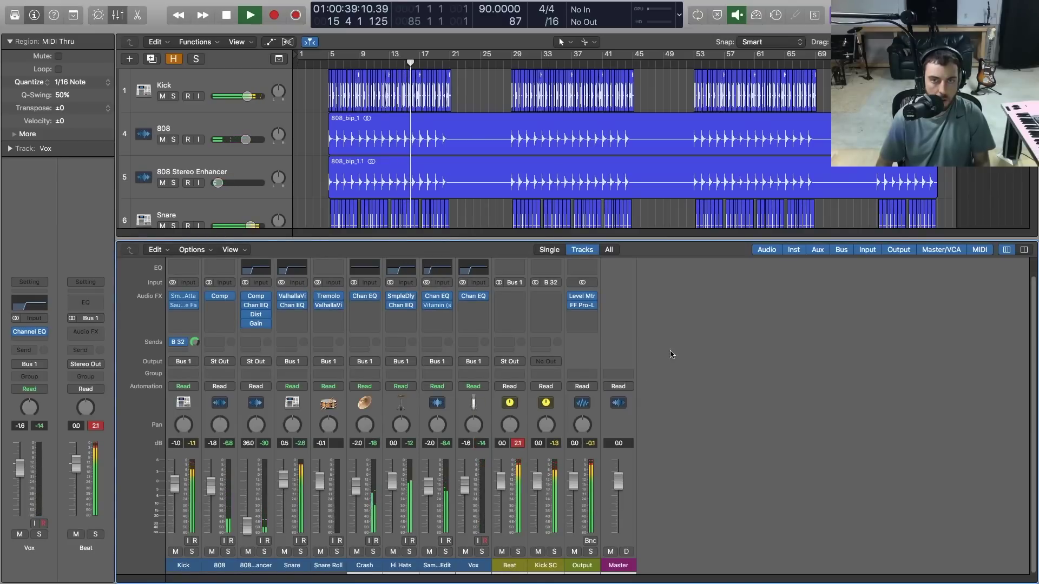
click(581, 296)
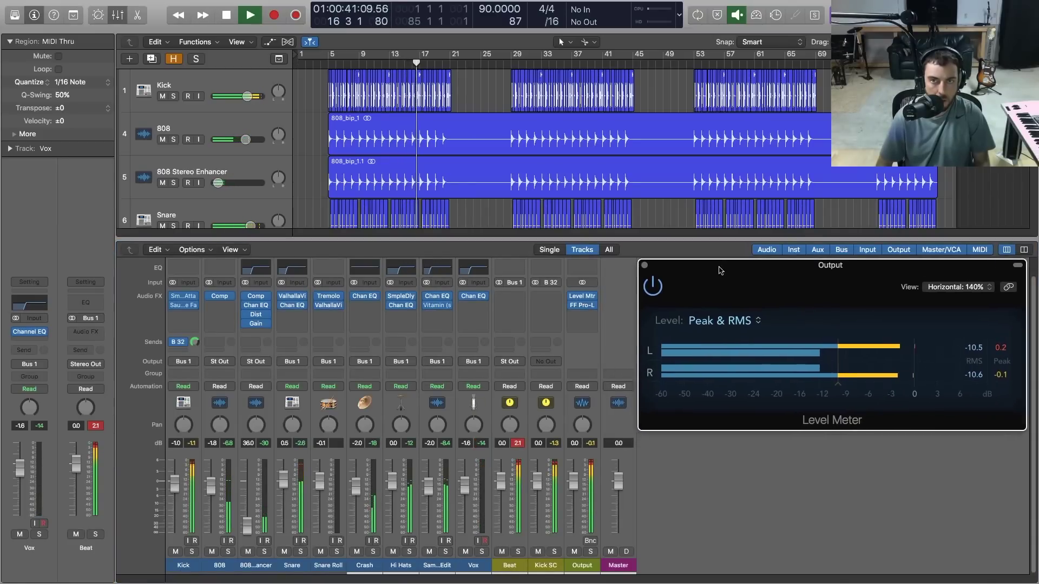
Step: Set the gain of the Output channel's Pro-L limiter to +0.1 dB after trying +1 dB, and close its window
click(581, 306)
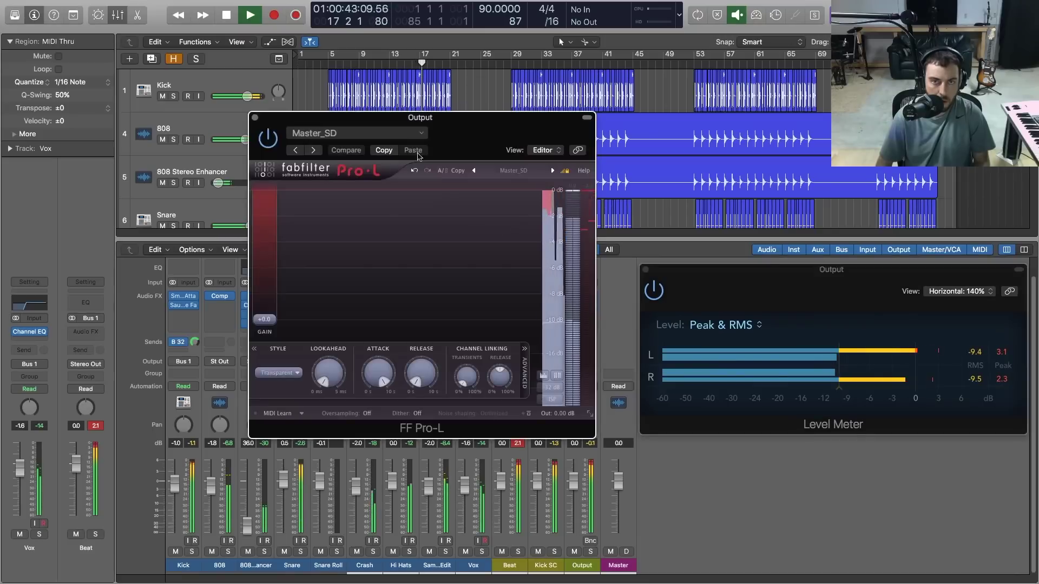
drag(402, 125, 410, 151)
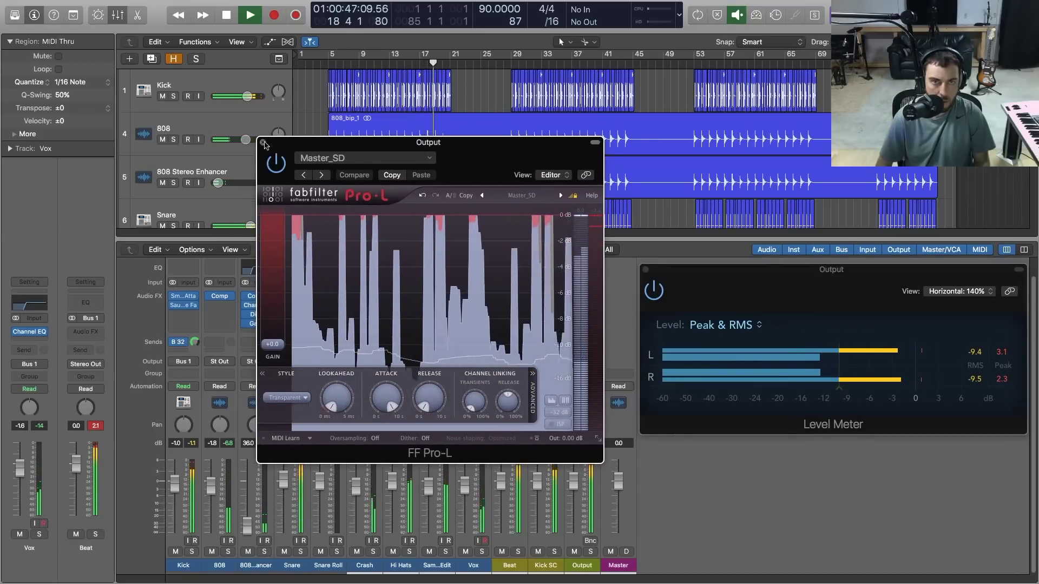
drag(272, 344, 273, 336)
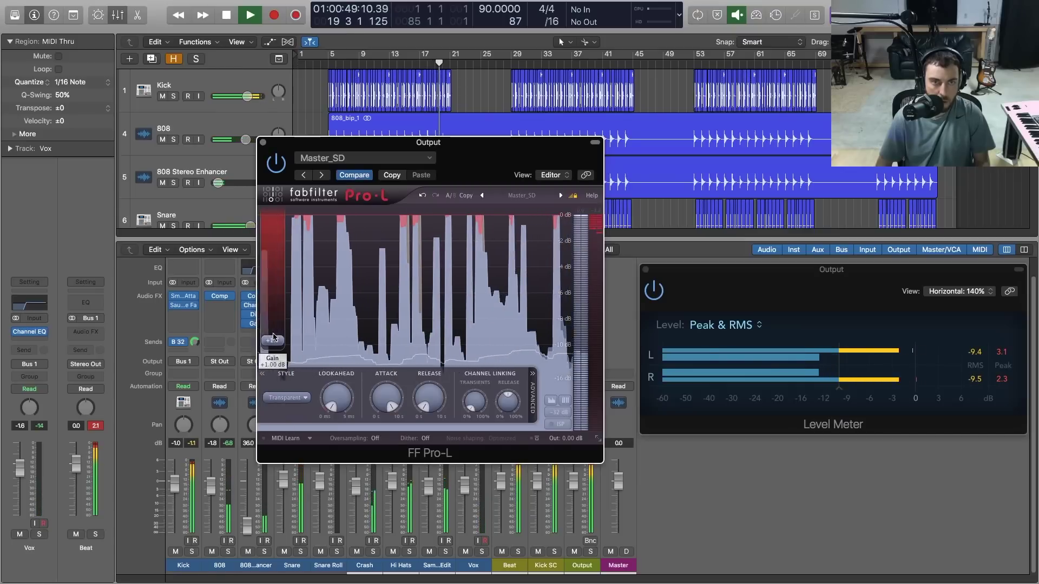
click(263, 142)
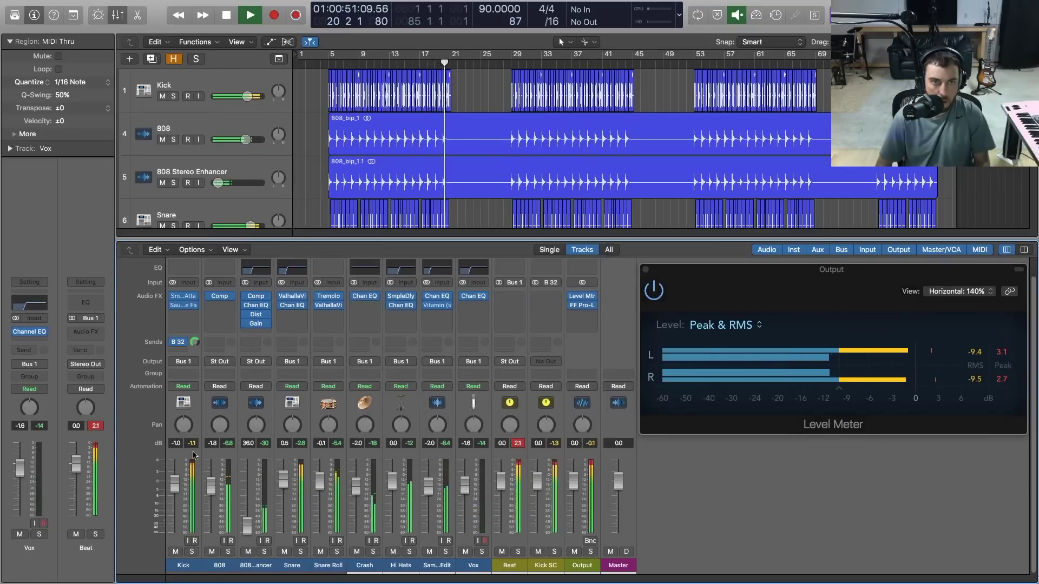
Step: Lower the Fatness of the Kick's Sausage Fattener to 2.0 % while replaying the mix, and close the plug-in
click(183, 305)
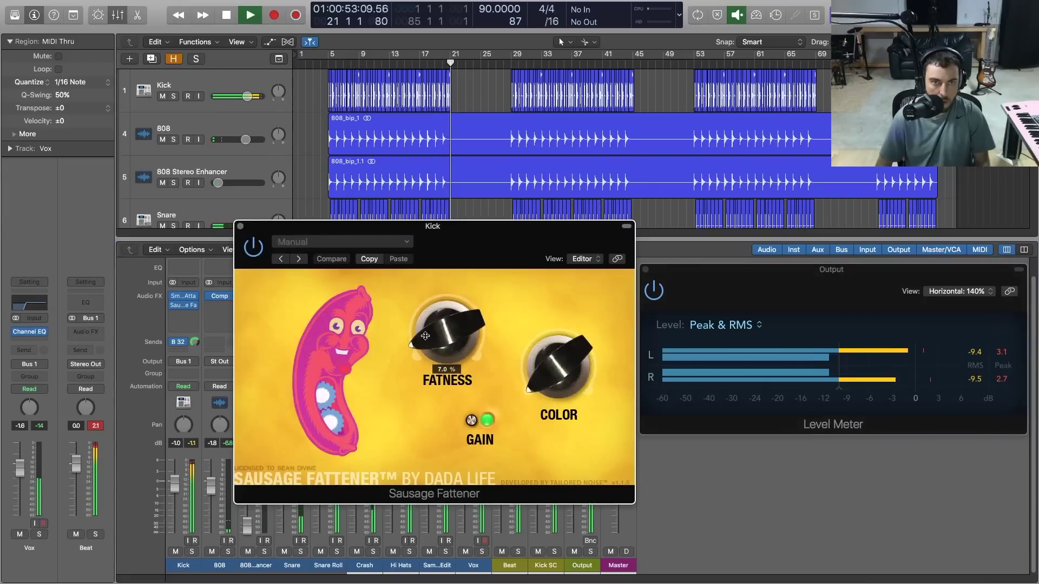
drag(425, 336, 426, 347)
key(space)
key(space)
drag(434, 331, 434, 338)
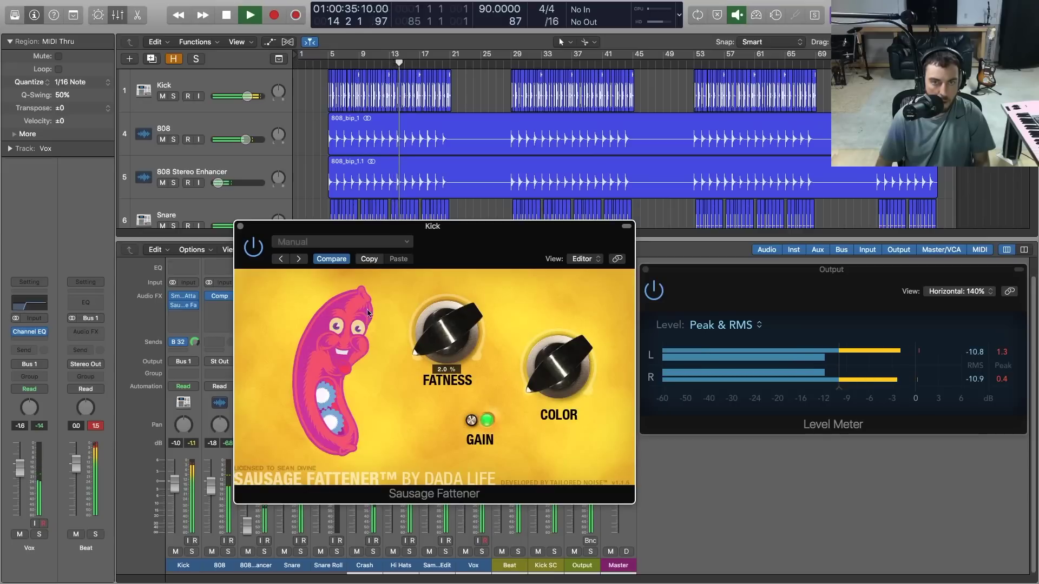
key(super+w)
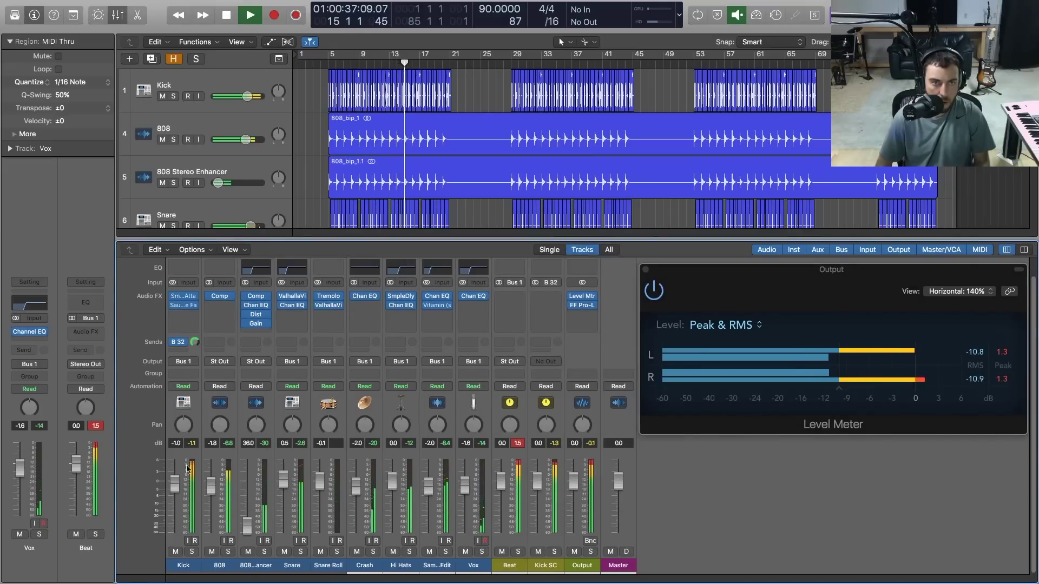
Step: Lower the Kick's volume to -1.5 dB and the Snare's to -0.8 dB, and stop playback
drag(174, 486, 180, 487)
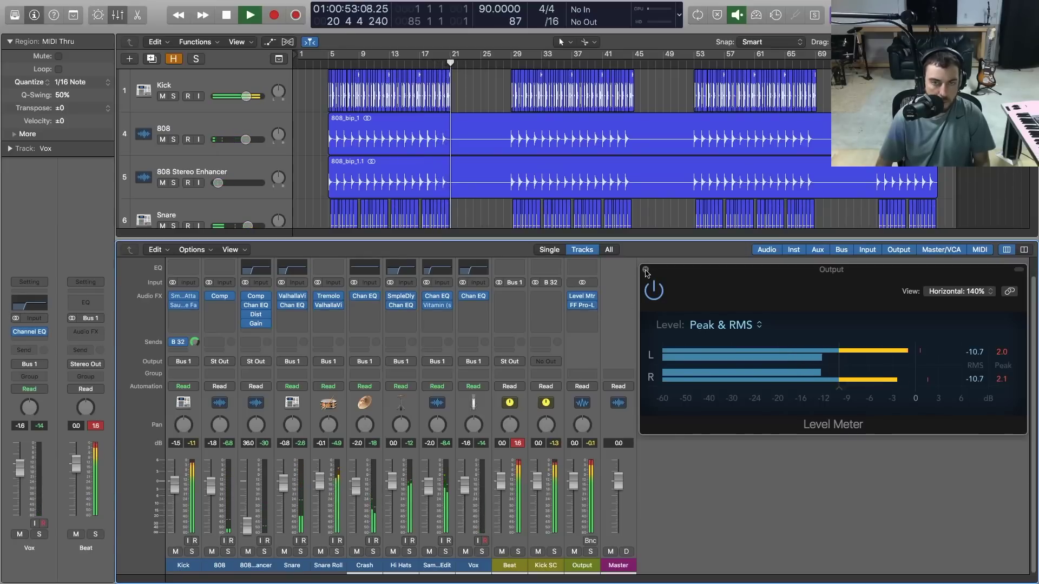
key(space)
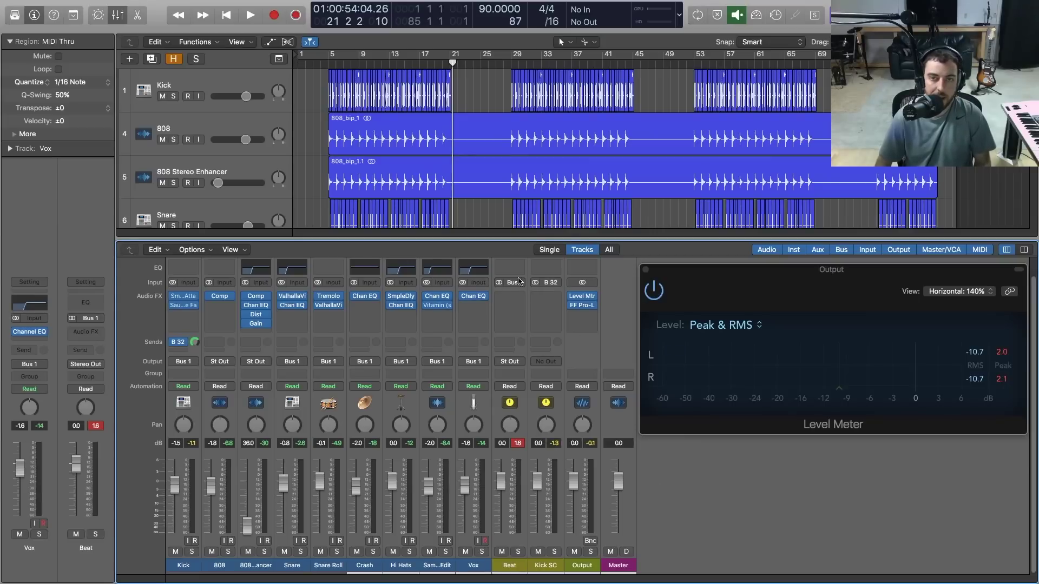
Step: Review the Output channel's Pro-L limiter and clear the Mixer's peak level readings
click(580, 307)
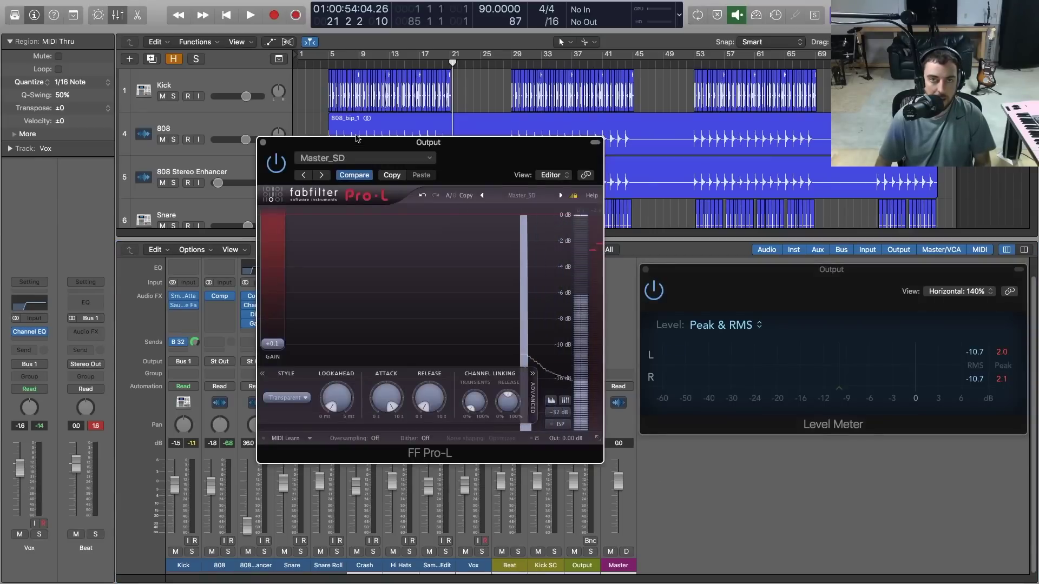
drag(262, 145, 299, 146)
click(300, 144)
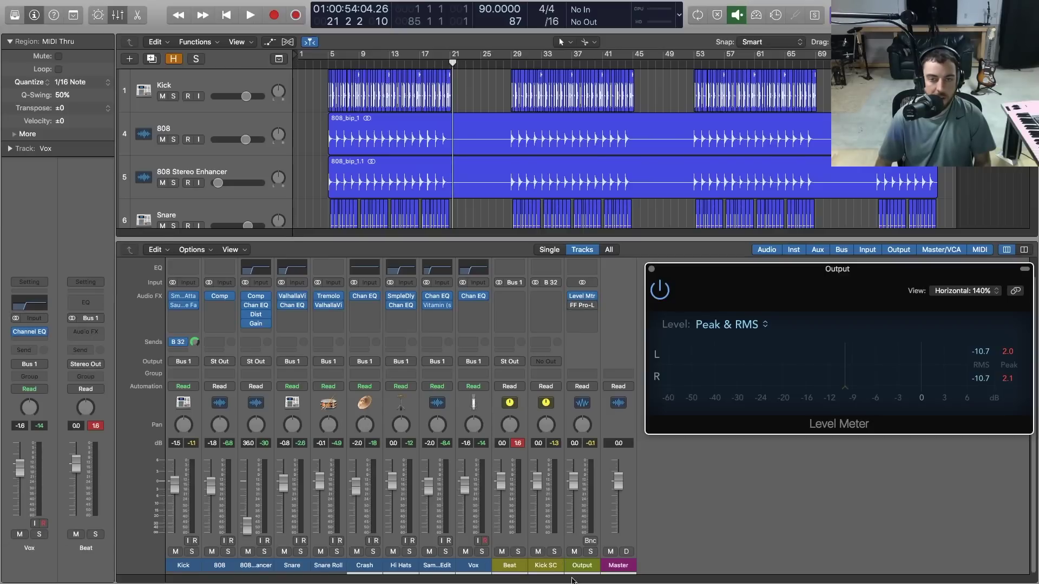
click(519, 444)
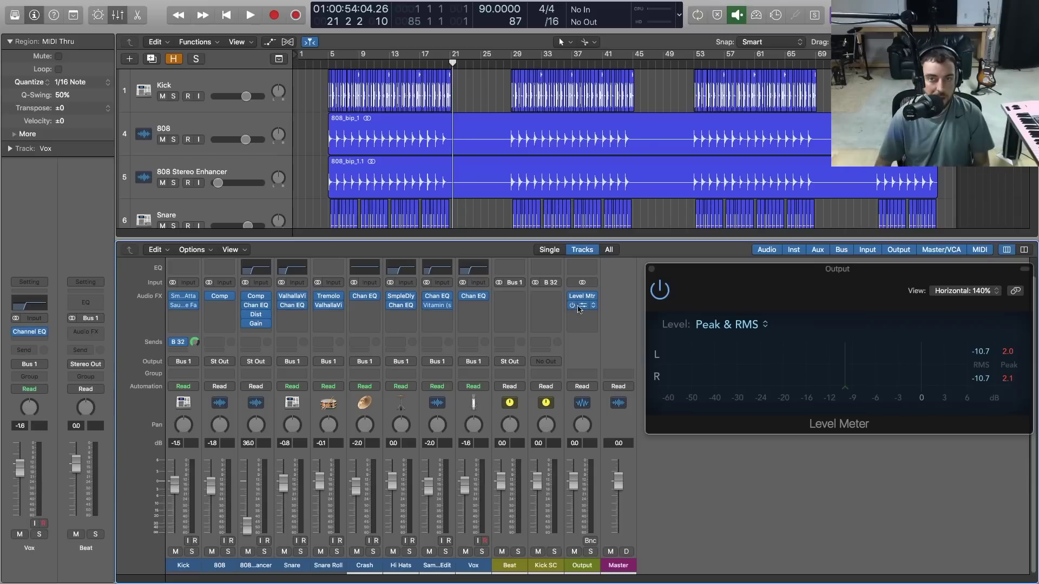
click(583, 306)
click(301, 145)
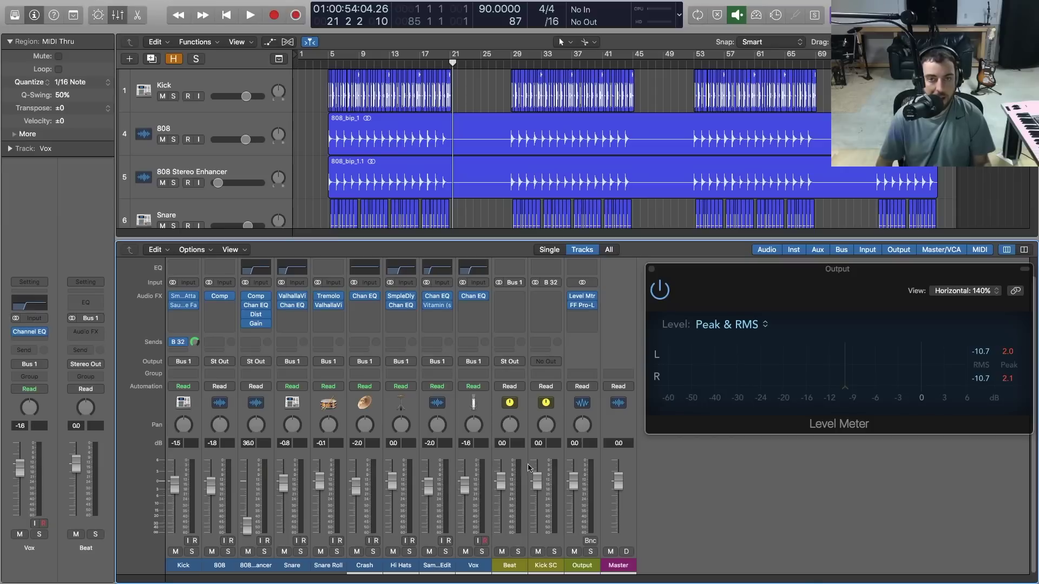
Step: Look over the Output's Pro-L limiter and the 808 Stereo Enhancer's Compressor, and close all plug-in windows including the Level Meter
click(583, 297)
click(585, 305)
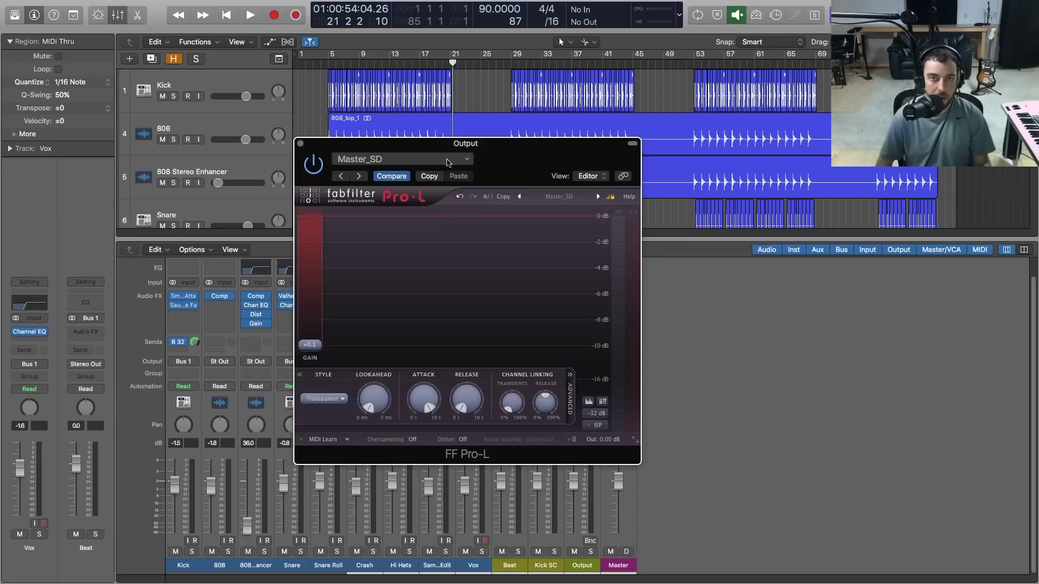
drag(440, 154, 679, 163)
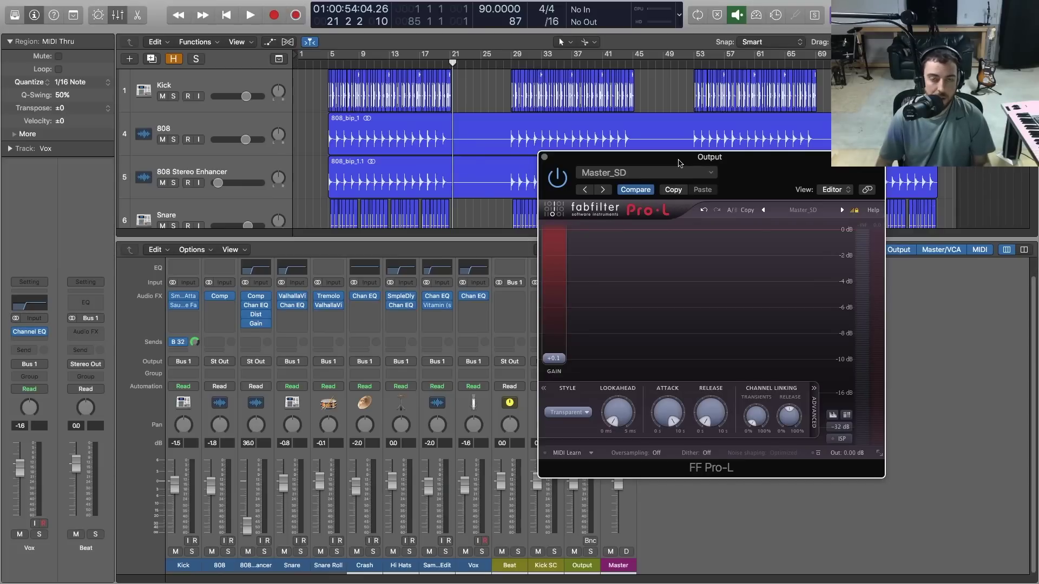
drag(614, 159, 717, 168)
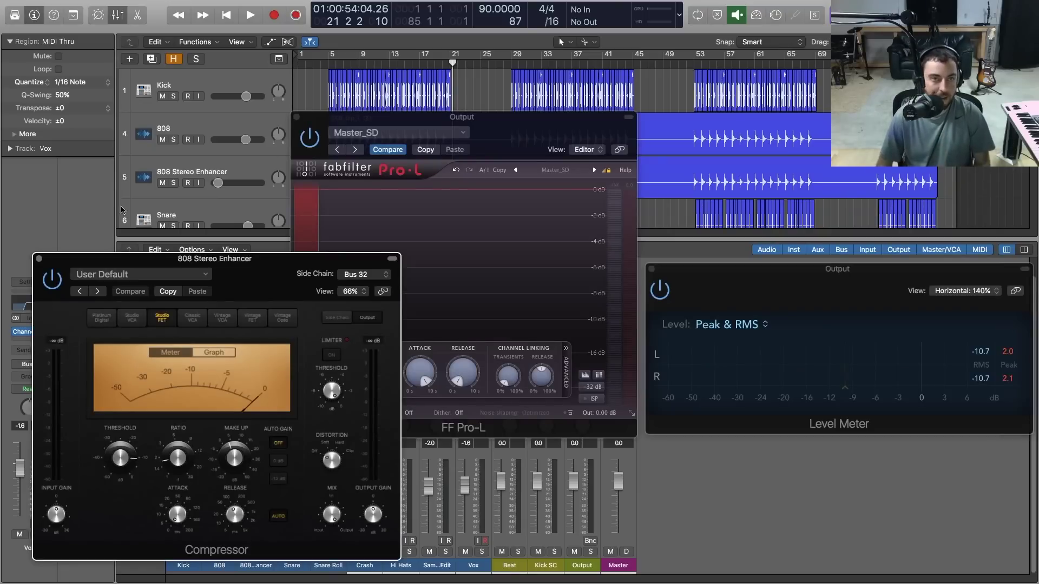
click(39, 260)
click(297, 117)
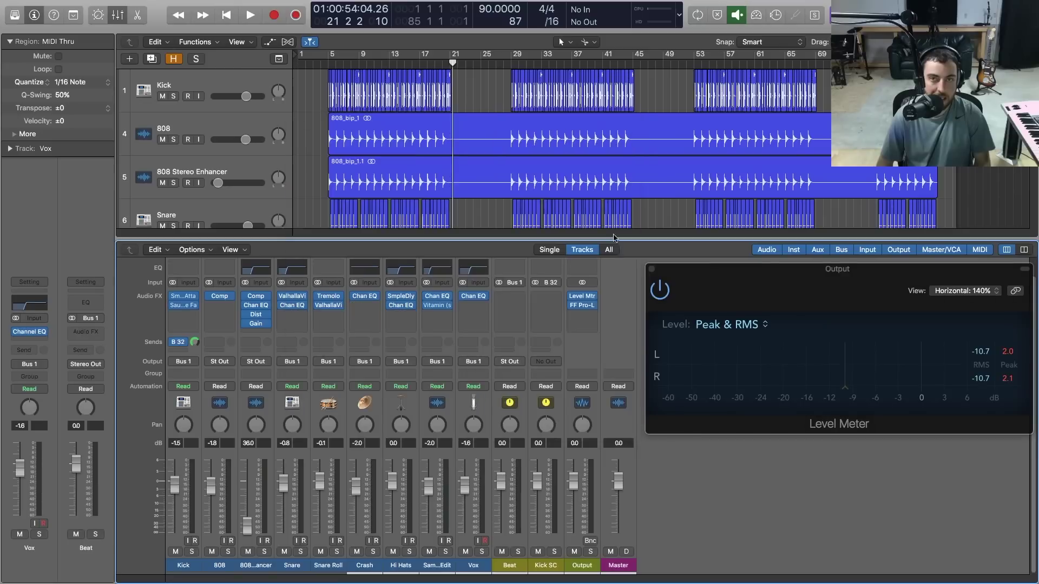
click(652, 269)
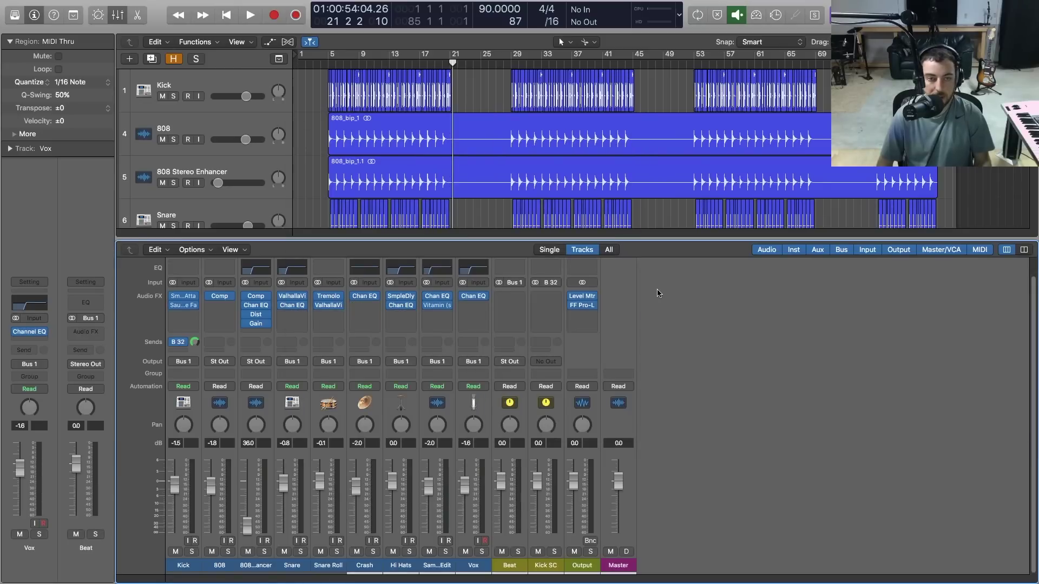